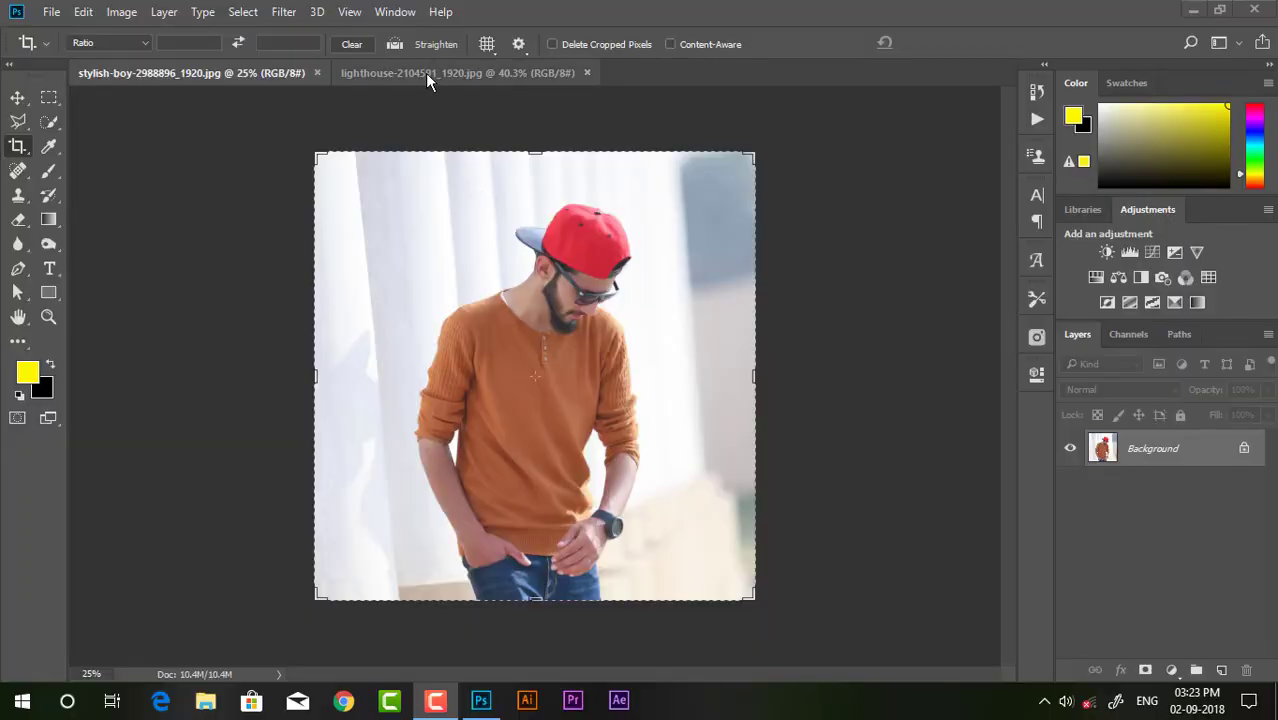
# Step: In the stylish-boy photo, quick-select the man's forearm, jeans and torso
pyautogui.click(425, 73)
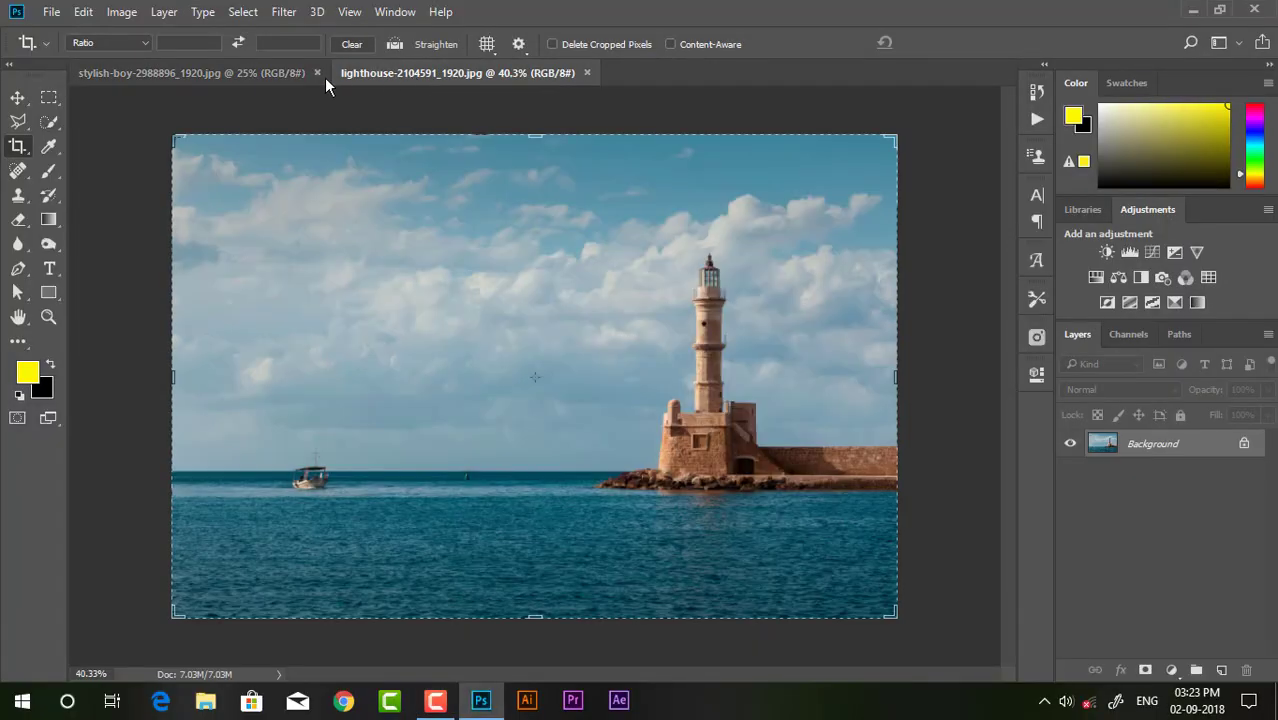
pyautogui.click(201, 72)
pyautogui.click(41, 119)
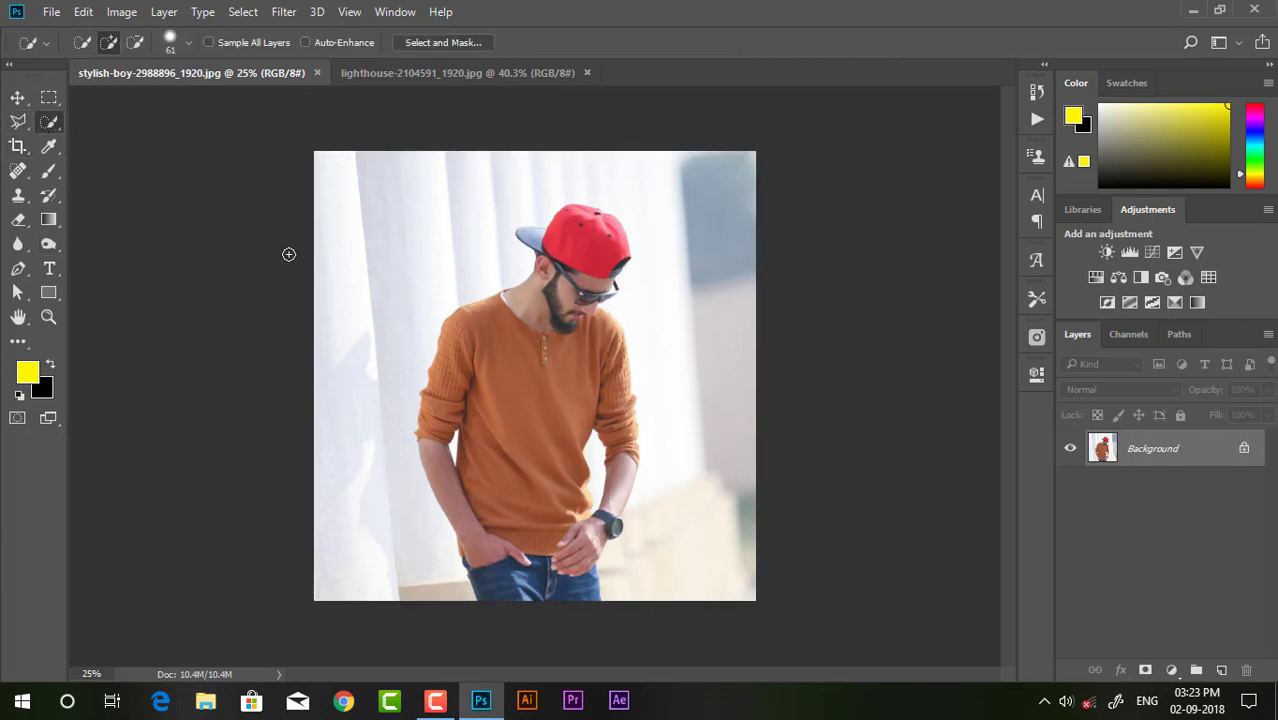
pyautogui.moveTo(474, 546); pyautogui.dragTo(492, 580)
pyautogui.moveTo(529, 521)
pyautogui.mouseDown()
pyautogui.moveTo(487, 376)
pyautogui.moveTo(619, 466)
pyautogui.moveTo(625, 450)
pyautogui.moveTo(573, 555)
pyautogui.moveTo(587, 600)
pyautogui.mouseUp()
pyautogui.scroll(3, 599, 451)
pyautogui.scroll(2, 650, 460)
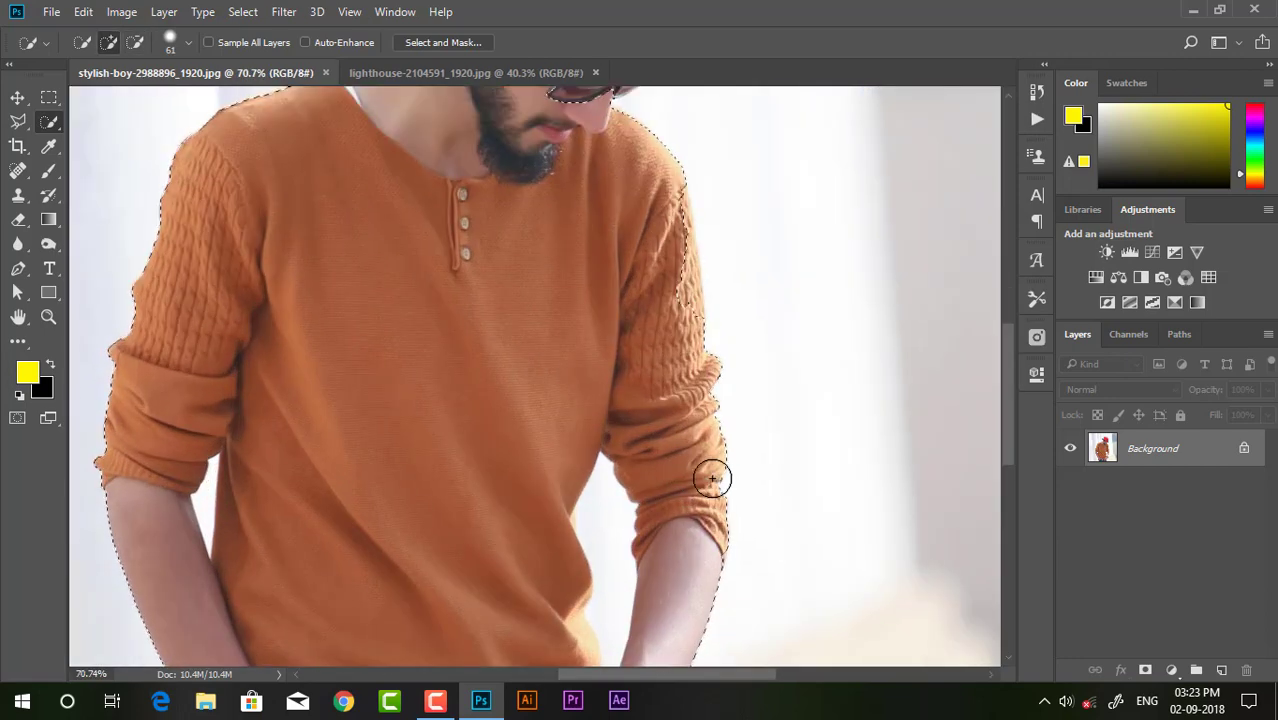
pyautogui.scroll(-1, 582, 301)
pyautogui.scroll(1, 622, 334)
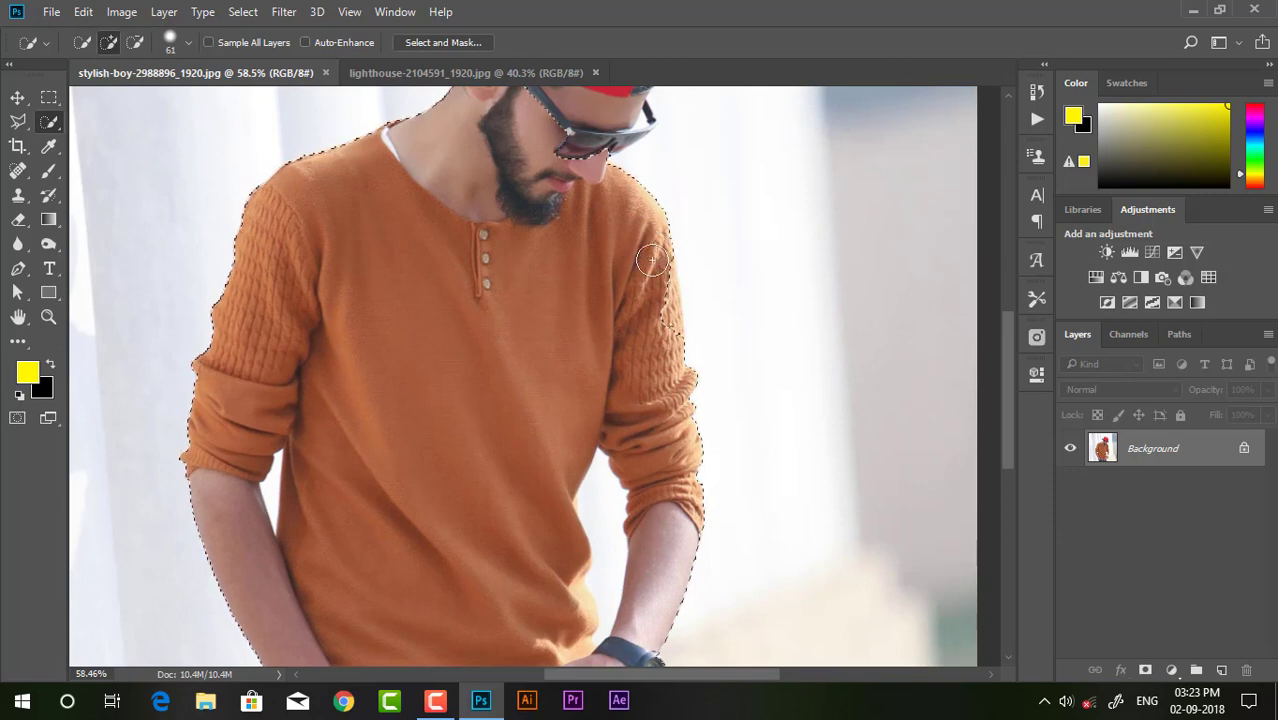
# Step: Add the outer edge of the right sleeve to the selection
pyautogui.moveTo(651, 260); pyautogui.dragTo(657, 334)
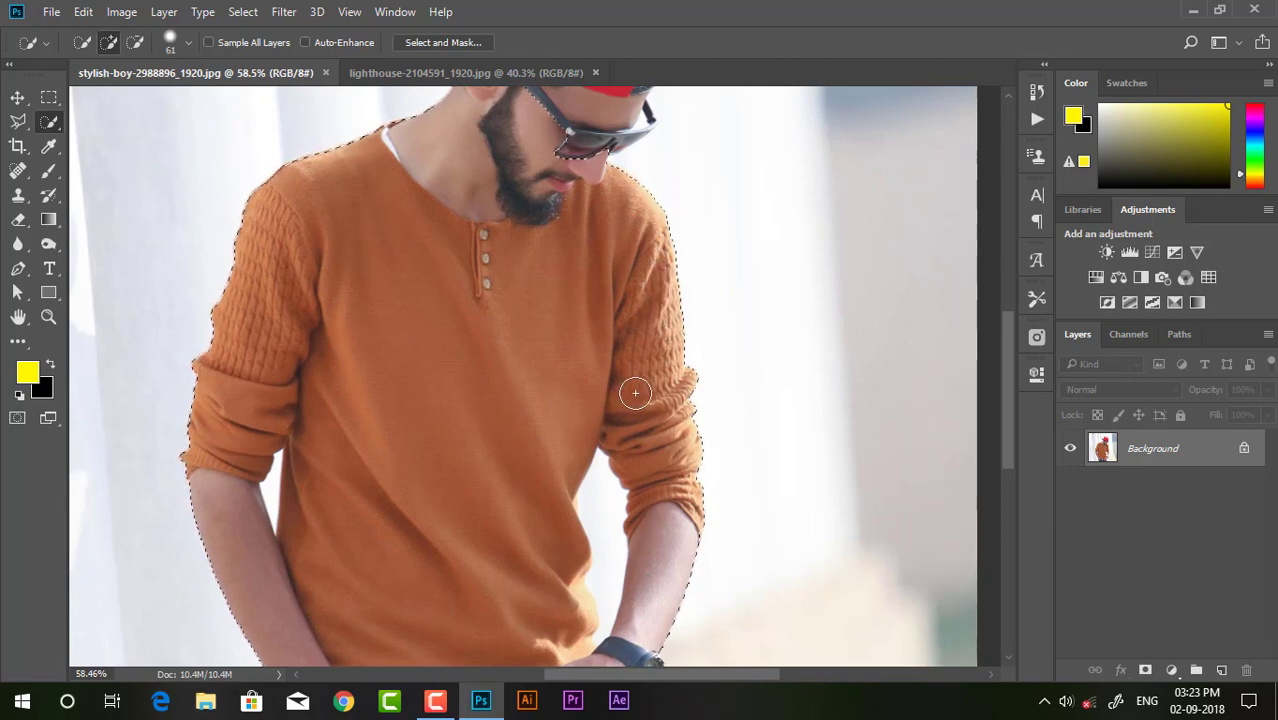
pyautogui.scroll(-2, 605, 362)
pyautogui.scroll(-1, 600, 340)
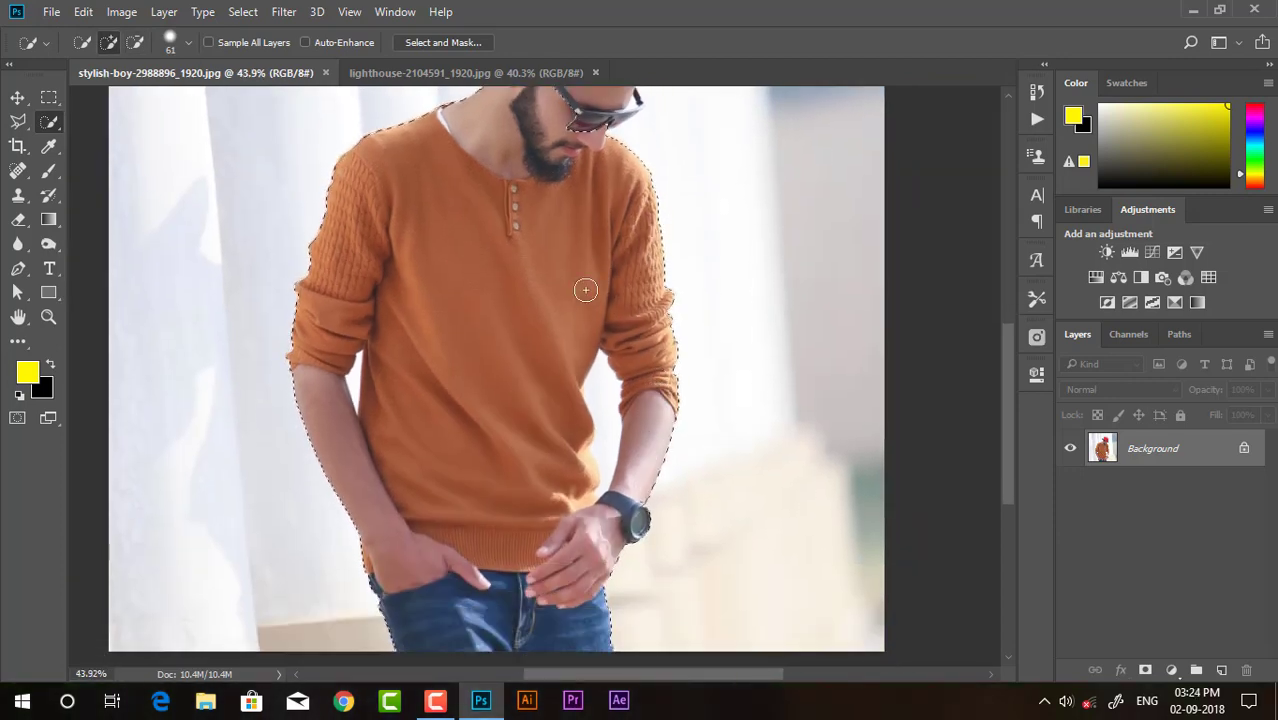
pyautogui.scroll(3, 588, 300)
pyautogui.scroll(1, 590, 308)
pyautogui.scroll(2, 432, 303)
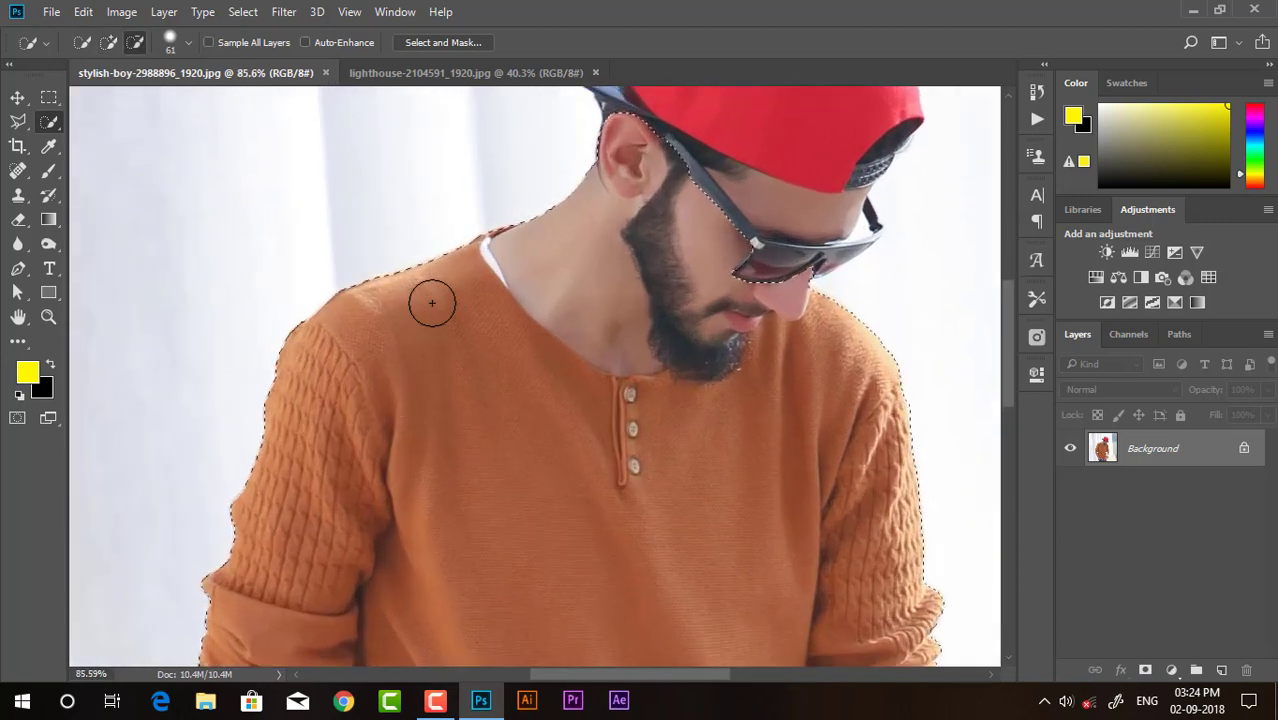
pyautogui.scroll(-2, 432, 303)
pyautogui.scroll(1, 446, 285)
# Step: Add the cap brim and the red cap crown to the selection
pyautogui.moveTo(556, 208); pyautogui.dragTo(562, 204)
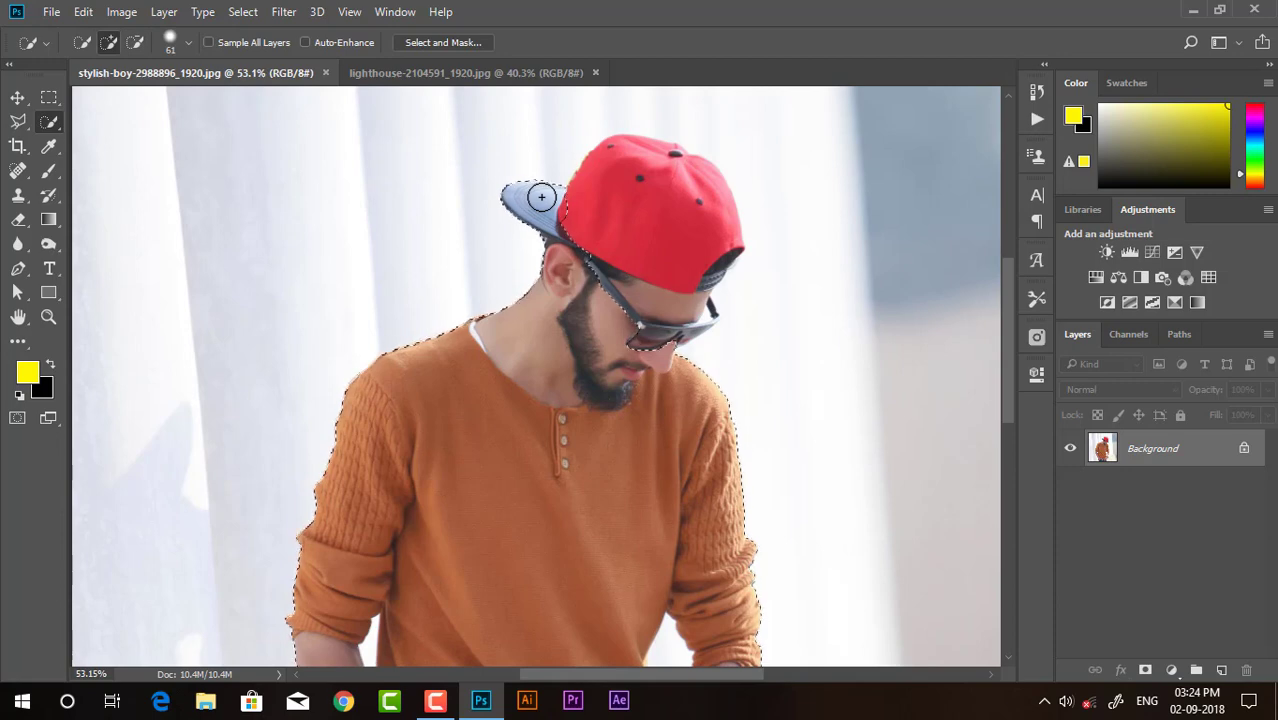
pyautogui.moveTo(585, 208); pyautogui.dragTo(619, 212)
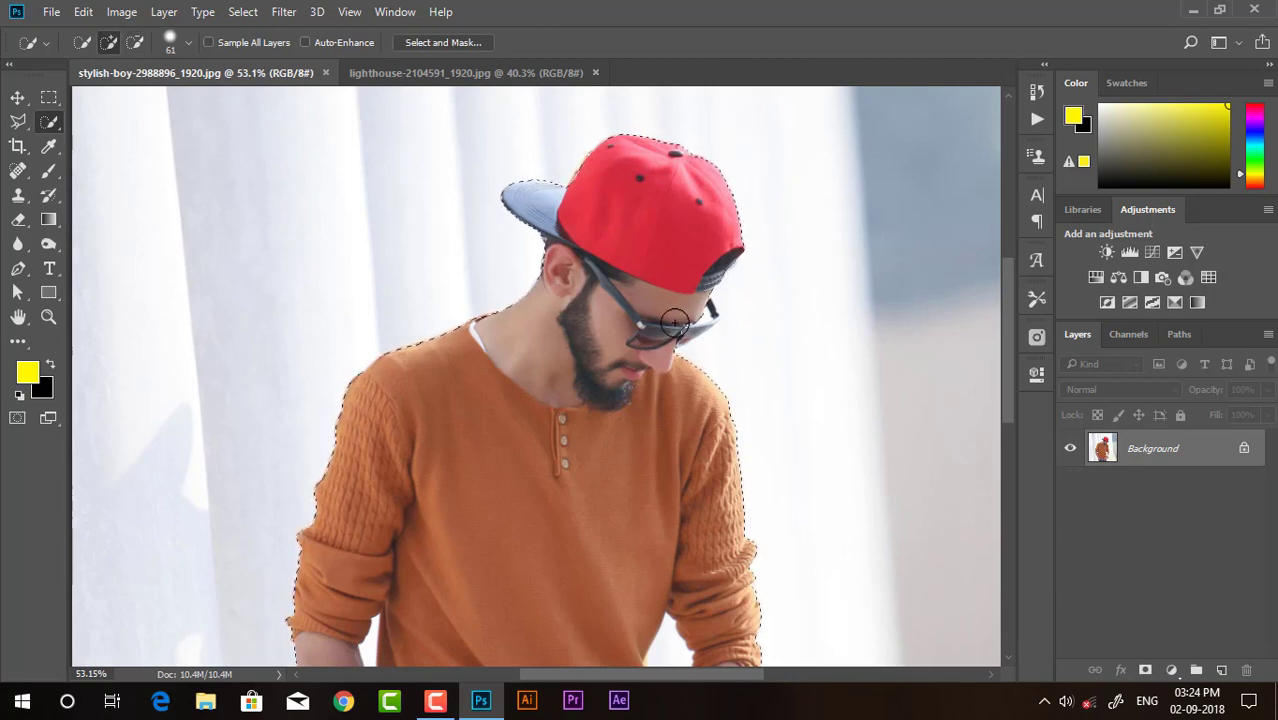
pyautogui.keyDown('alt'); pyautogui.scroll(1, 674, 323); pyautogui.keyUp('alt')
pyautogui.keyDown('alt'); pyautogui.scroll(2, 777, 274); pyautogui.keyUp('alt')
# Step: Reduce the Quick Selection brush size to 16 px
pyautogui.keyDown('alt'); pyautogui.scroll(1, 751, 279); pyautogui.keyUp('alt')
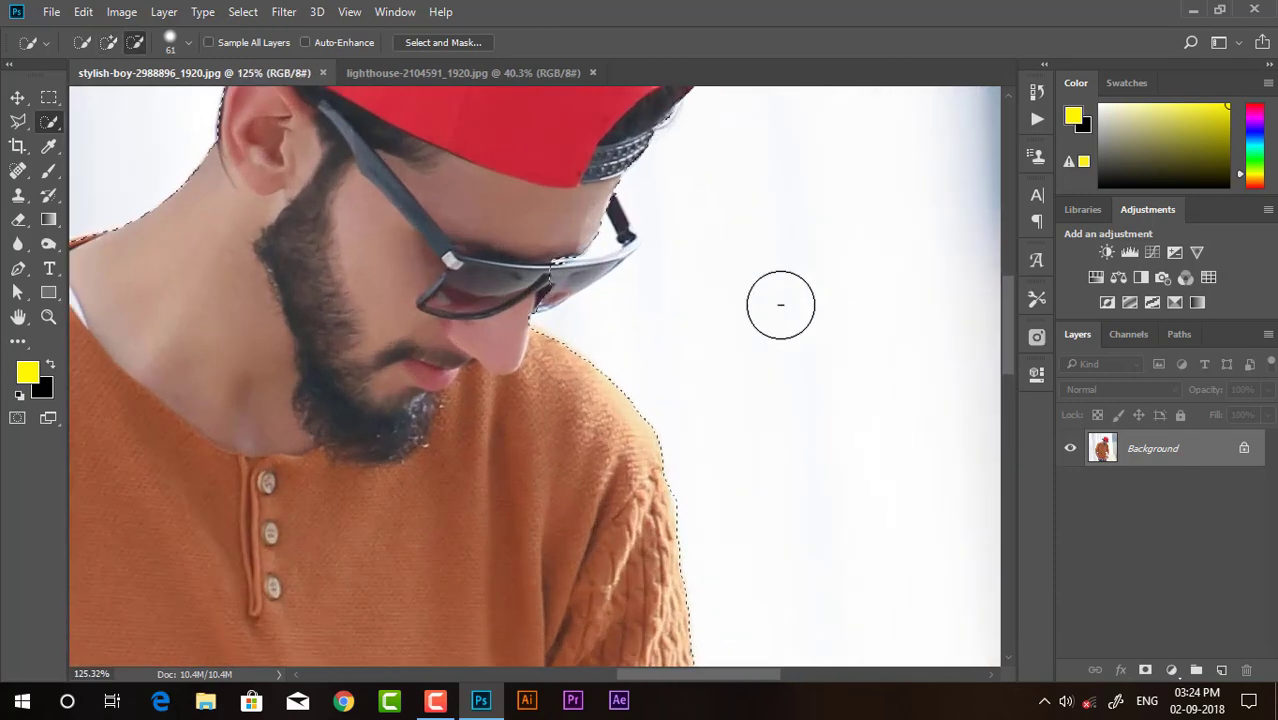
pyautogui.keyDown('alt'); pyautogui.scroll(1, 780, 305); pyautogui.keyUp('alt')
pyautogui.click(170, 42)
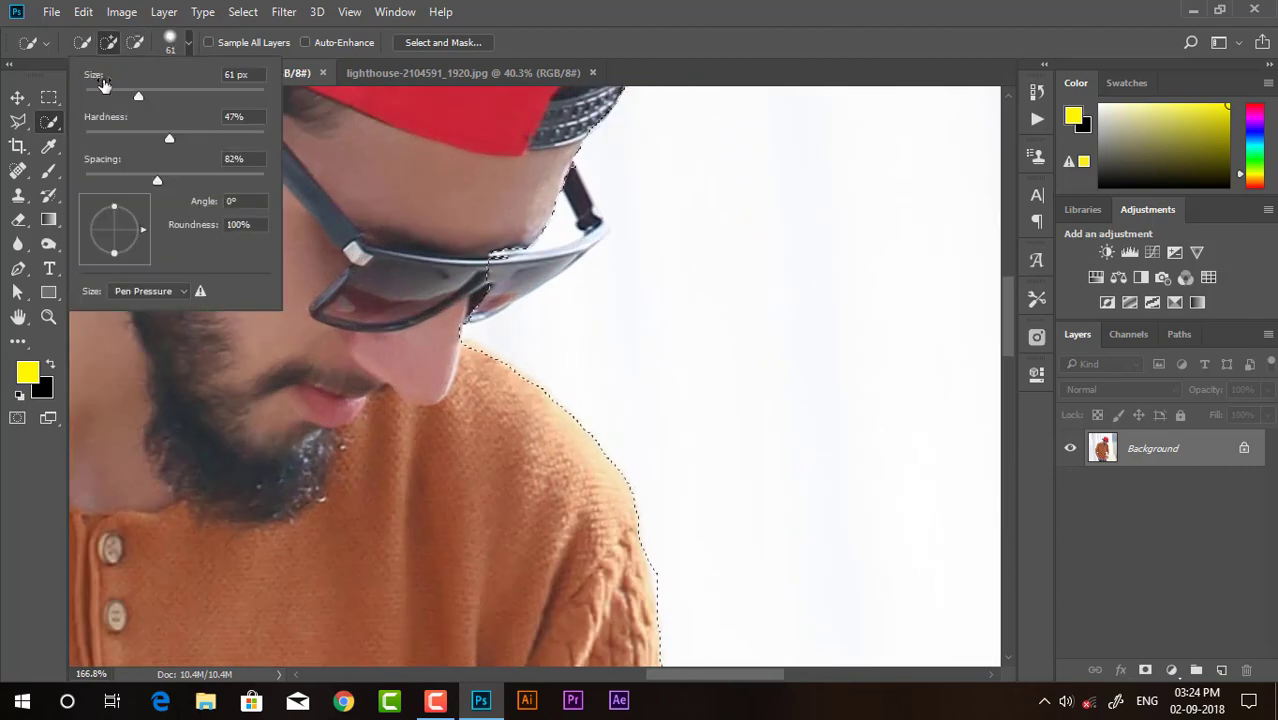
pyautogui.moveTo(104, 87); pyautogui.dragTo(100, 92)
pyautogui.press('Return')
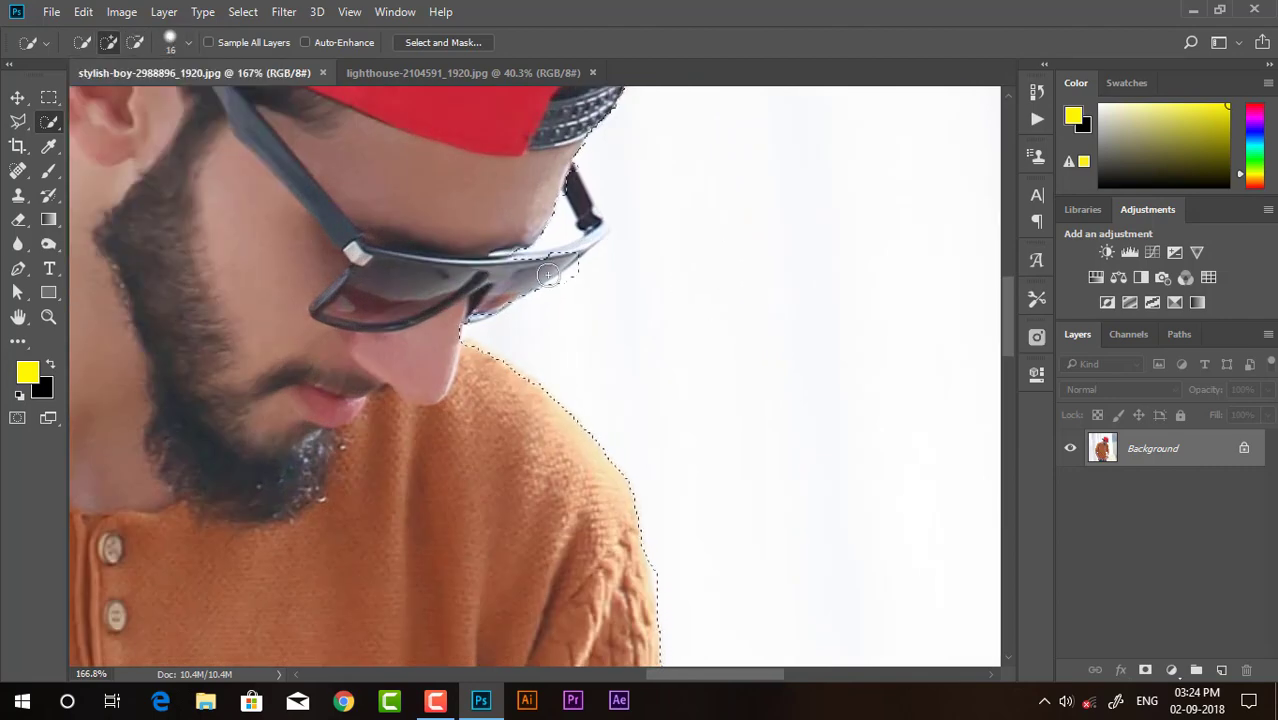
# Step: Add the sunglasses arm and subtract the background beneath the glasses near the face
pyautogui.keyDown('alt'); pyautogui.scroll(1, 530, 310); pyautogui.keyUp('alt')
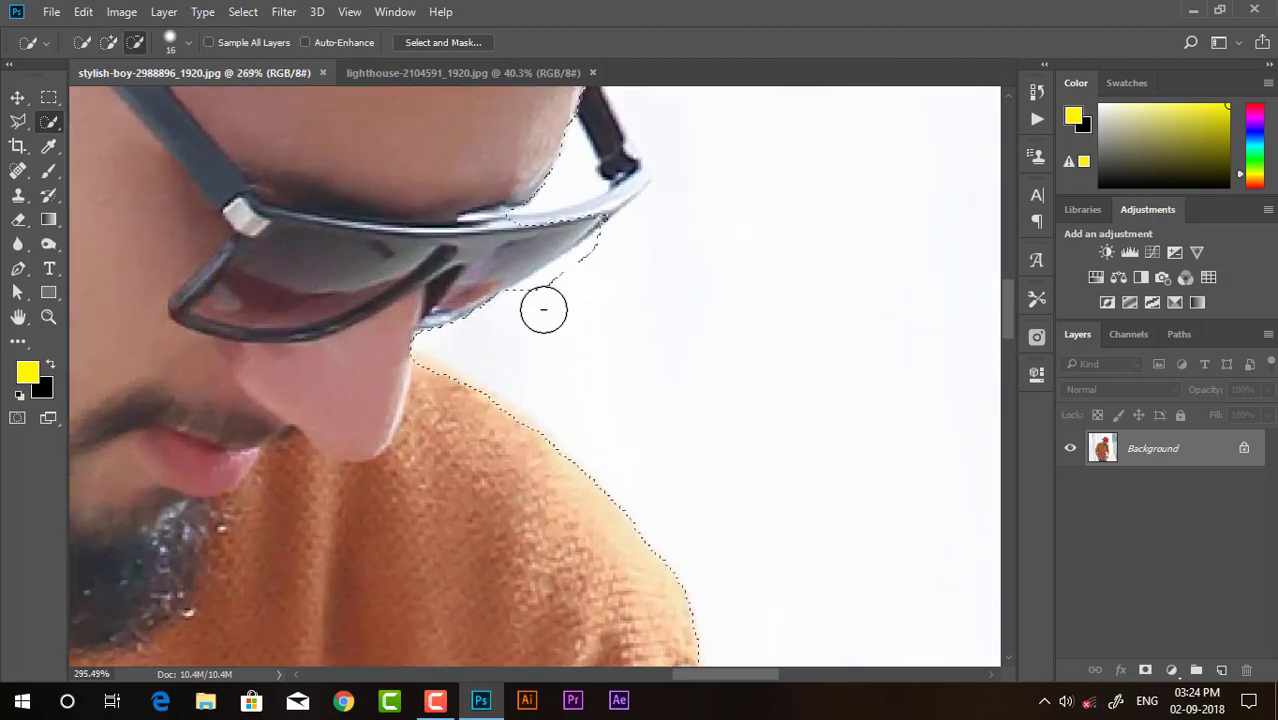
pyautogui.keyDown('alt'); pyautogui.scroll(1, 515, 290); pyautogui.keyUp('alt')
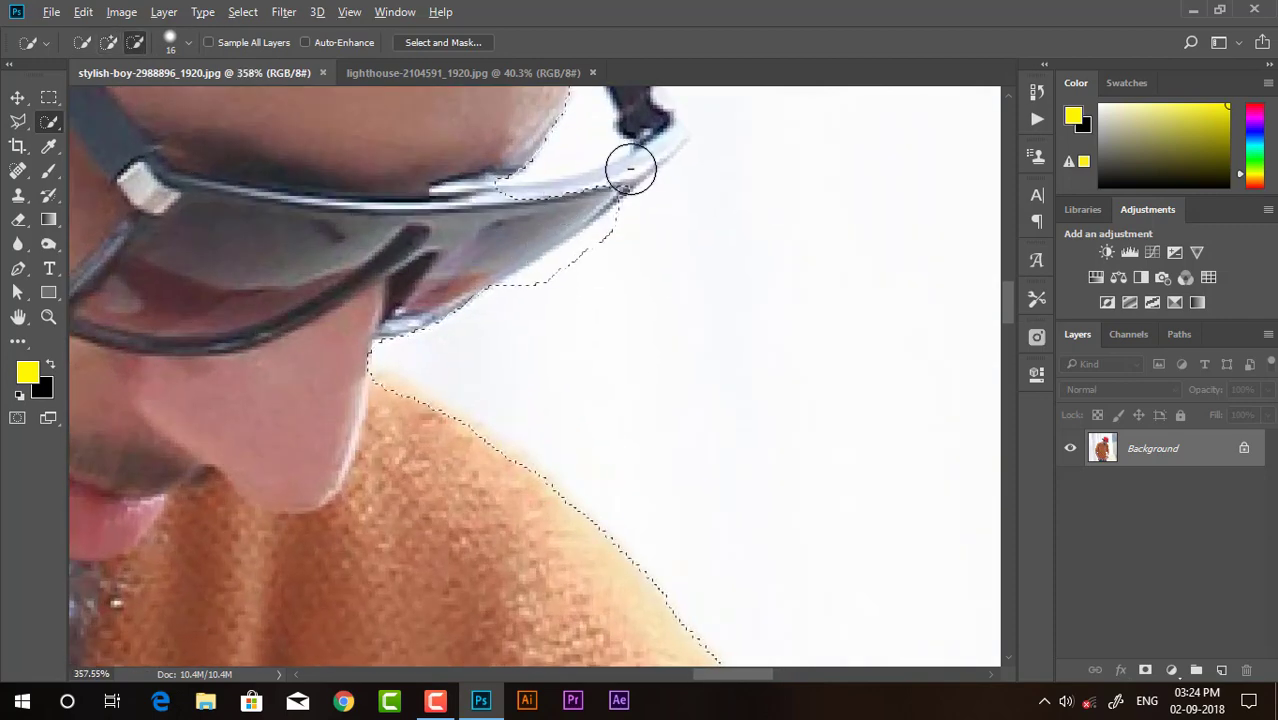
pyautogui.scroll(1, 645, 175)
pyautogui.scroll(1, 645, 175)
pyautogui.moveTo(610, 134)
pyautogui.mouseDown()
pyautogui.moveTo(636, 249)
pyautogui.moveTo(613, 257)
pyautogui.moveTo(616, 271)
pyautogui.mouseUp()
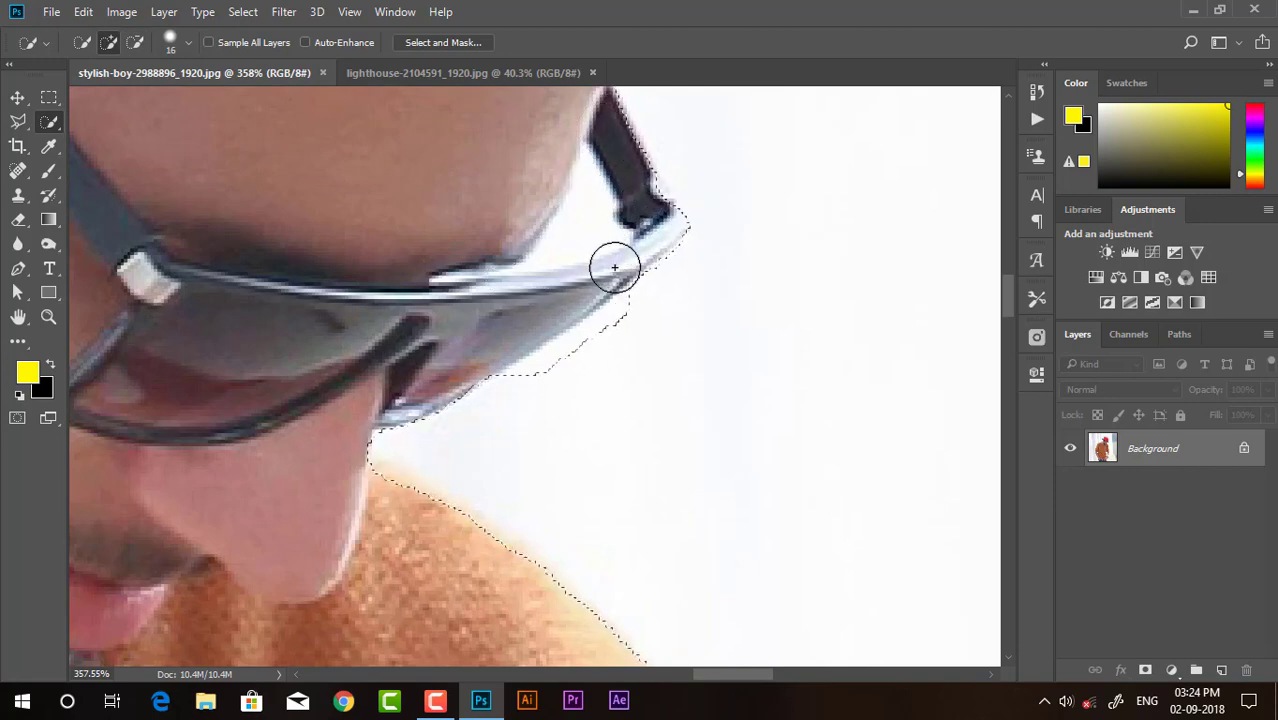
pyautogui.moveTo(545, 393)
pyautogui.mouseDown()
pyautogui.moveTo(633, 325)
pyautogui.moveTo(545, 377)
pyautogui.moveTo(572, 362)
pyautogui.mouseUp()
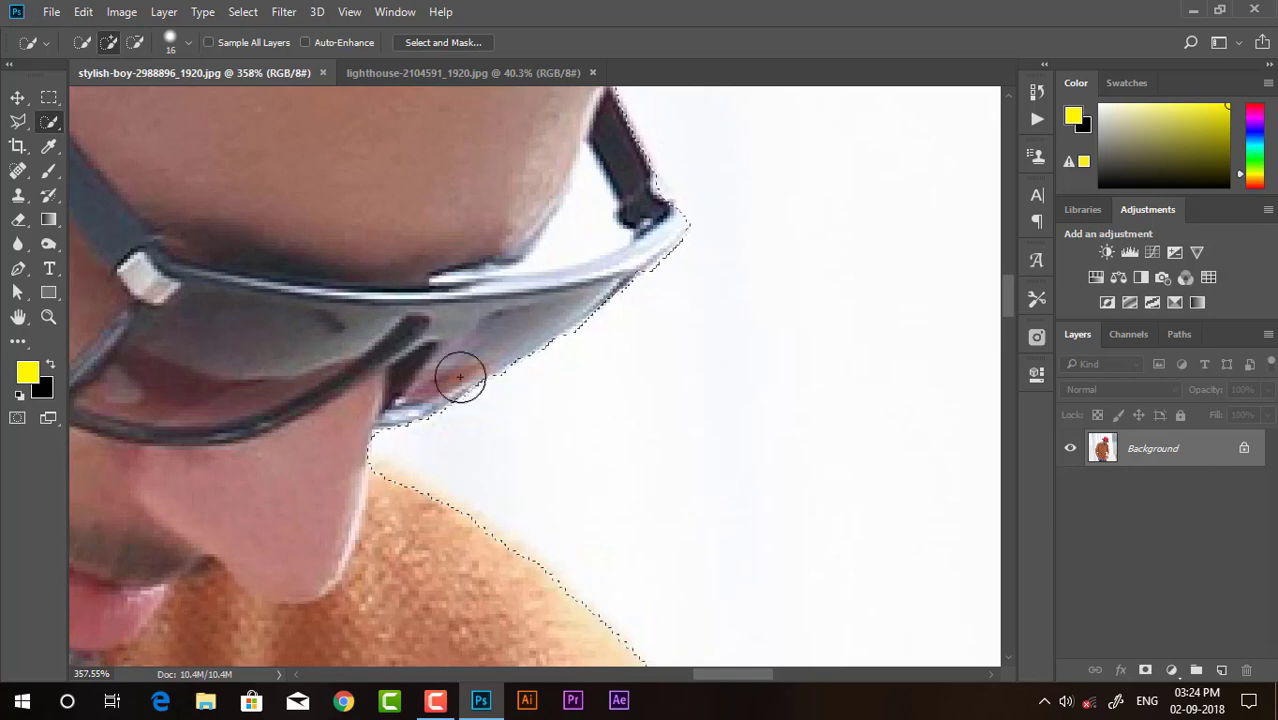
pyautogui.scroll(-3, 531, 314)
pyautogui.scroll(3, 470, 338)
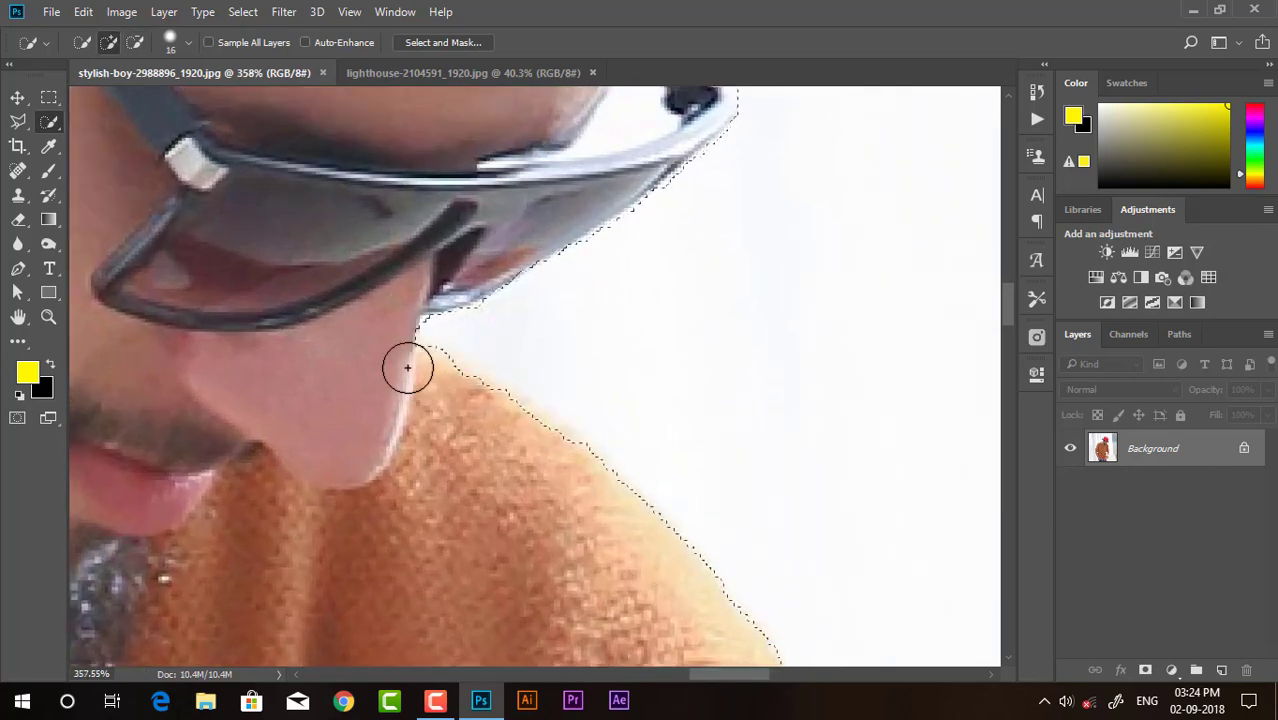
pyautogui.scroll(-2, 519, 354)
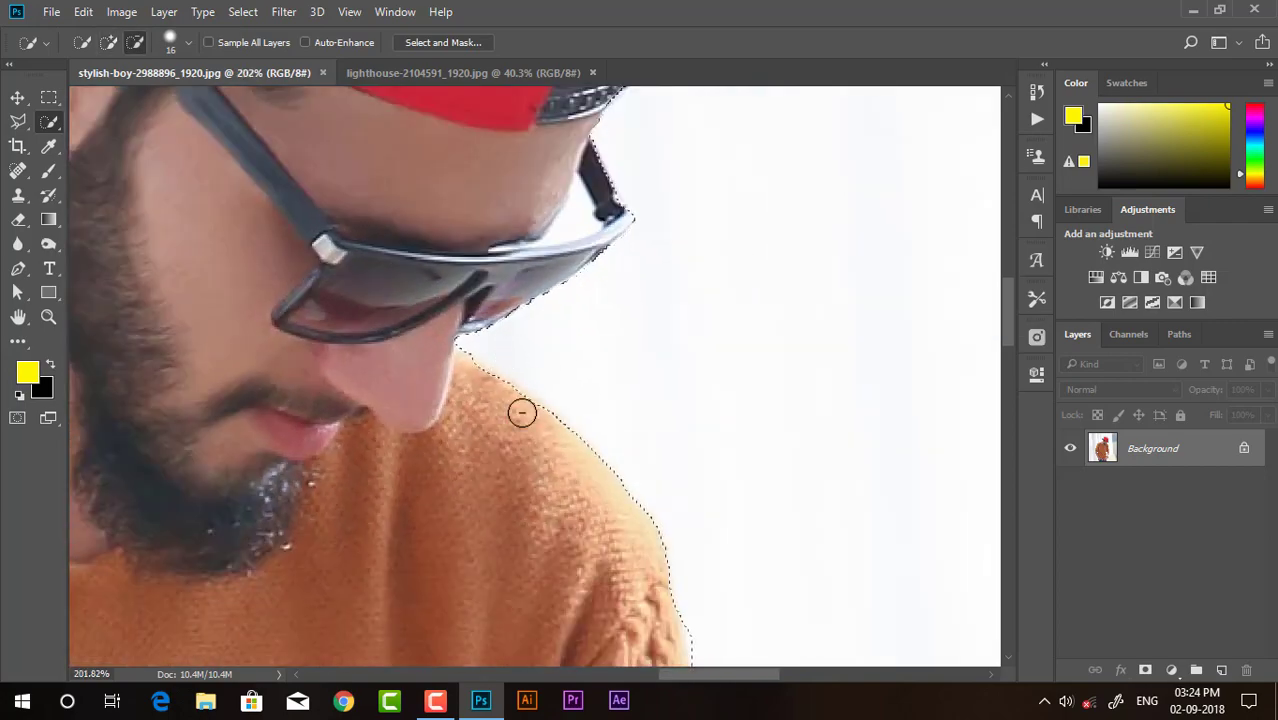
pyautogui.scroll(-2, 522, 411)
pyautogui.scroll(-2, 542, 399)
pyautogui.scroll(-2, 591, 379)
pyautogui.scroll(-2, 620, 280)
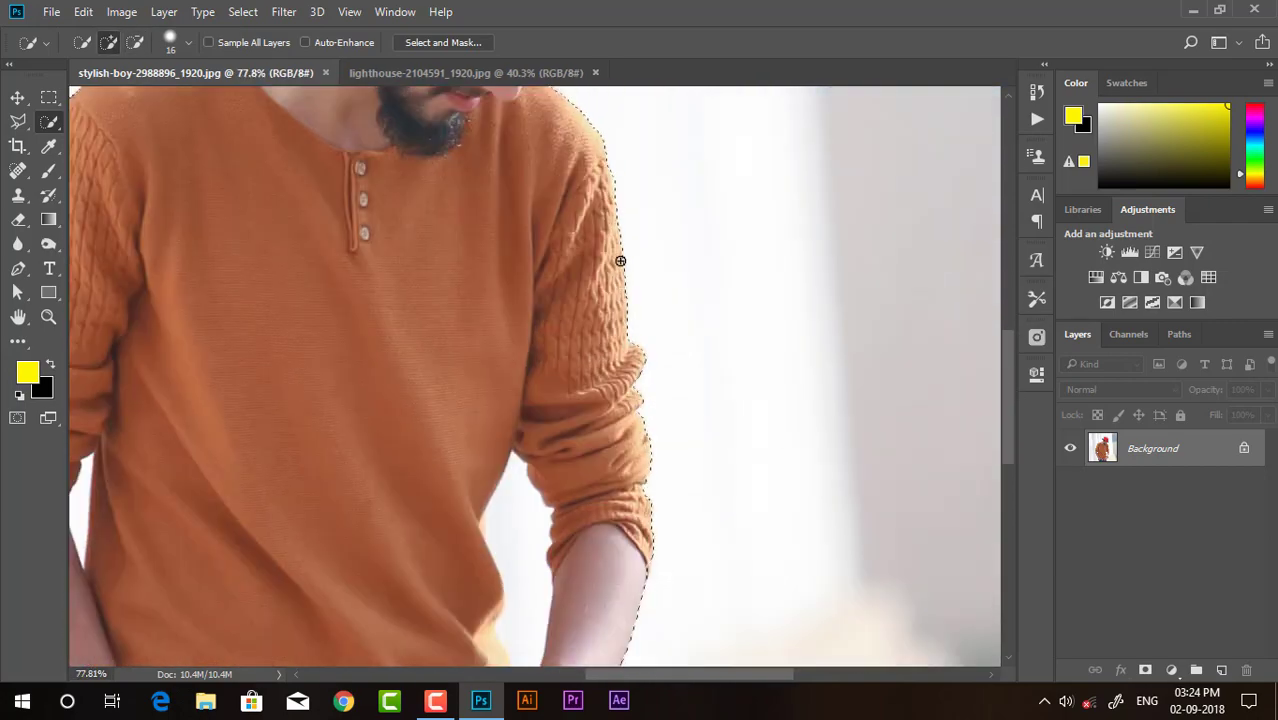
pyautogui.scroll(-2, 630, 265)
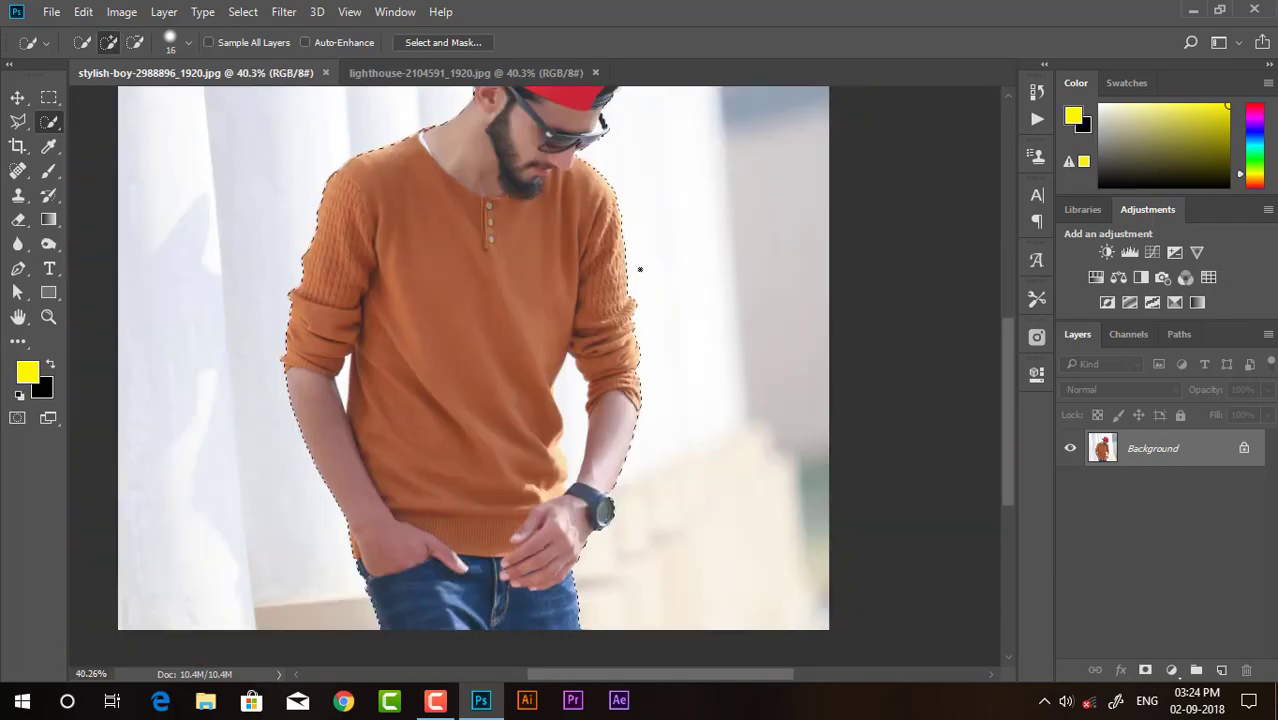
# Step: In Select and Mask, set Smooth 28, Contrast 43% and Shift Edge -8%, then apply
pyautogui.click(453, 43)
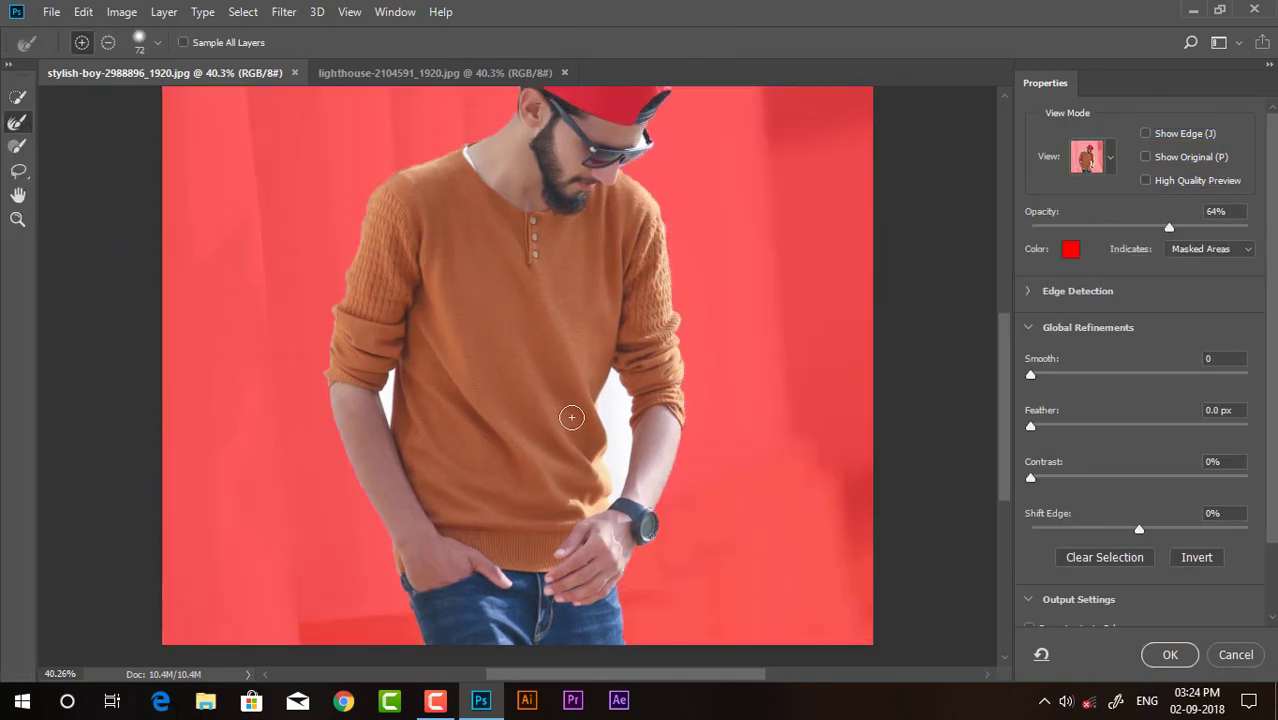
pyautogui.scroll(2, 600, 380)
pyautogui.scroll(2, 650, 310)
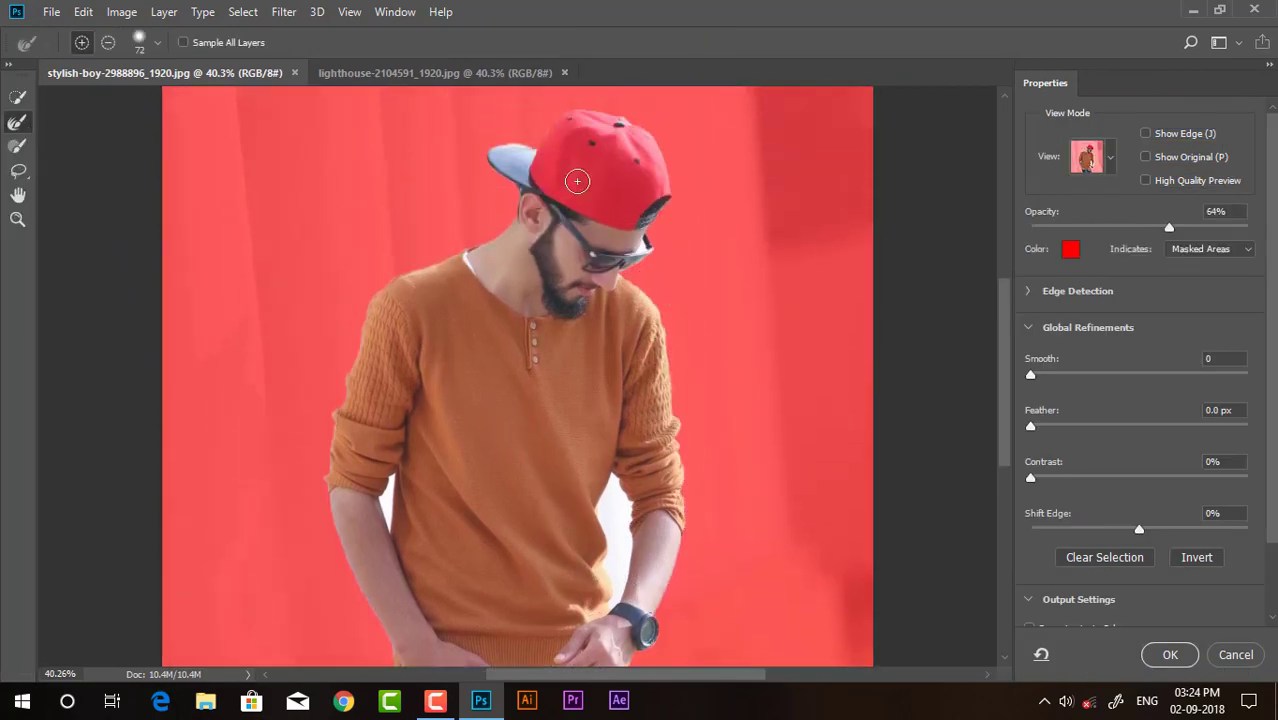
pyautogui.scroll(2, 577, 181)
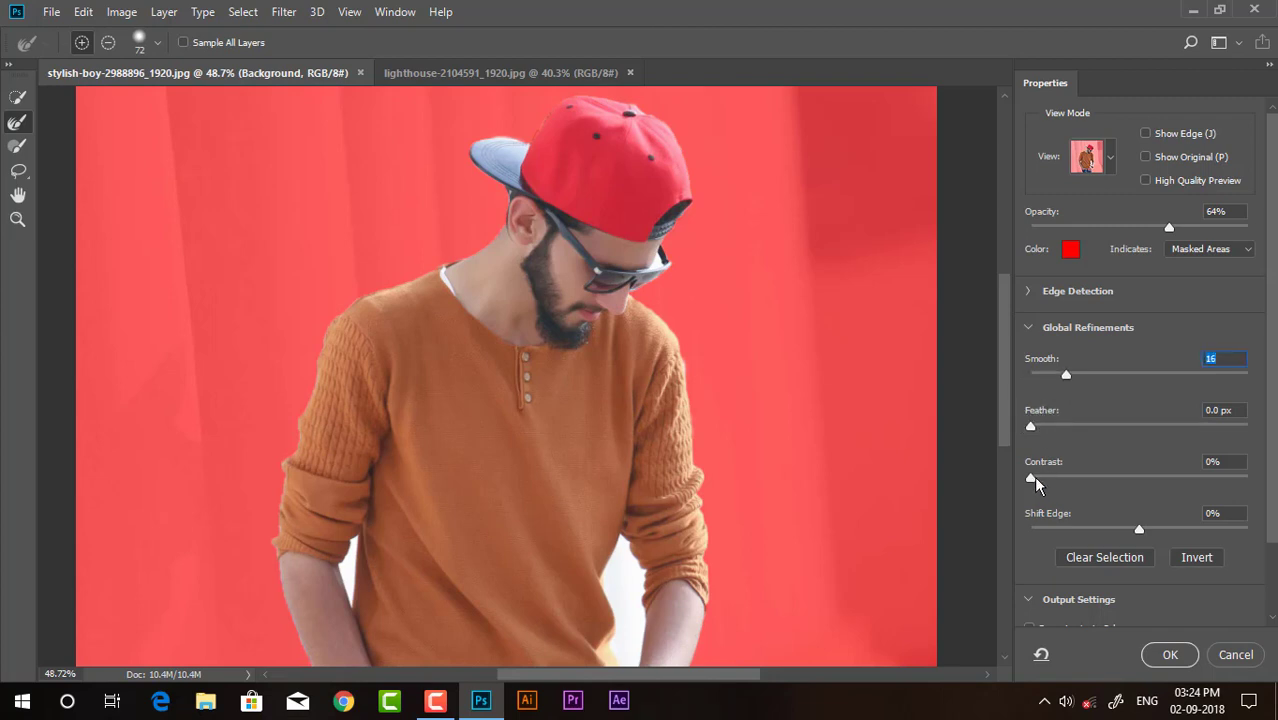
pyautogui.moveTo(1036, 483); pyautogui.dragTo(1058, 483)
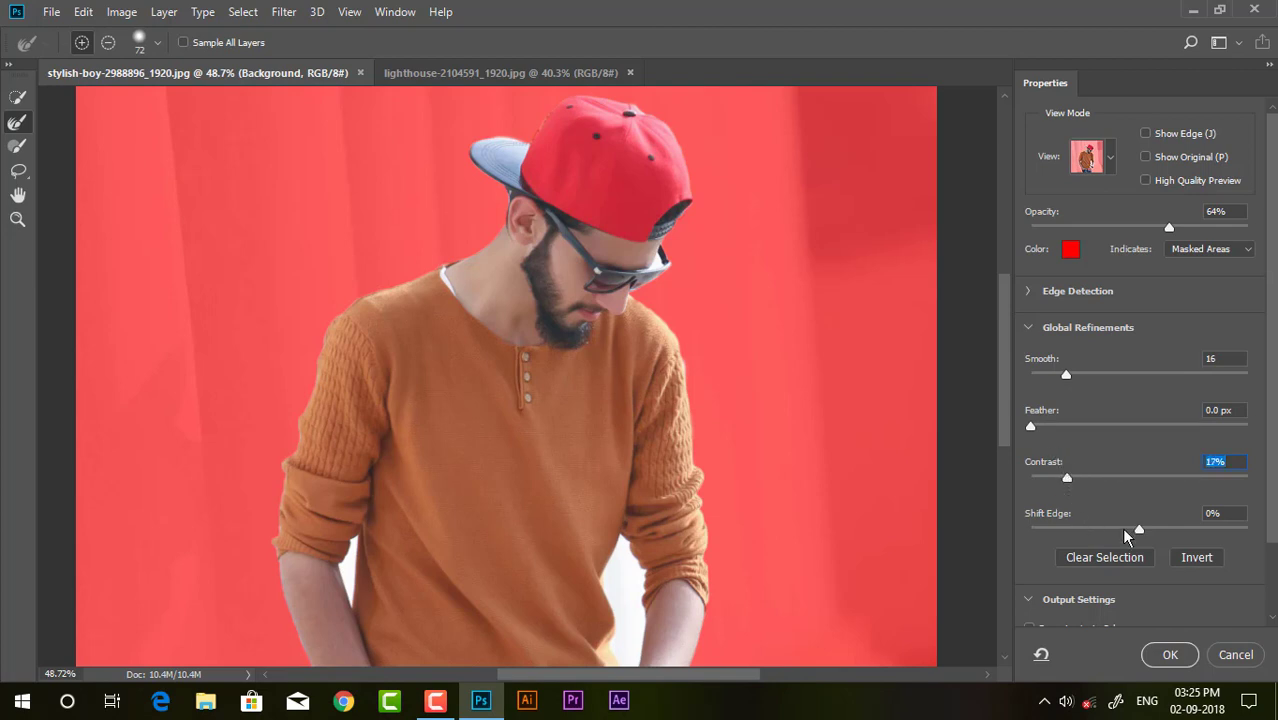
pyautogui.moveTo(1141, 530); pyautogui.dragTo(1136, 530)
pyautogui.moveTo(1067, 476); pyautogui.dragTo(1082, 472)
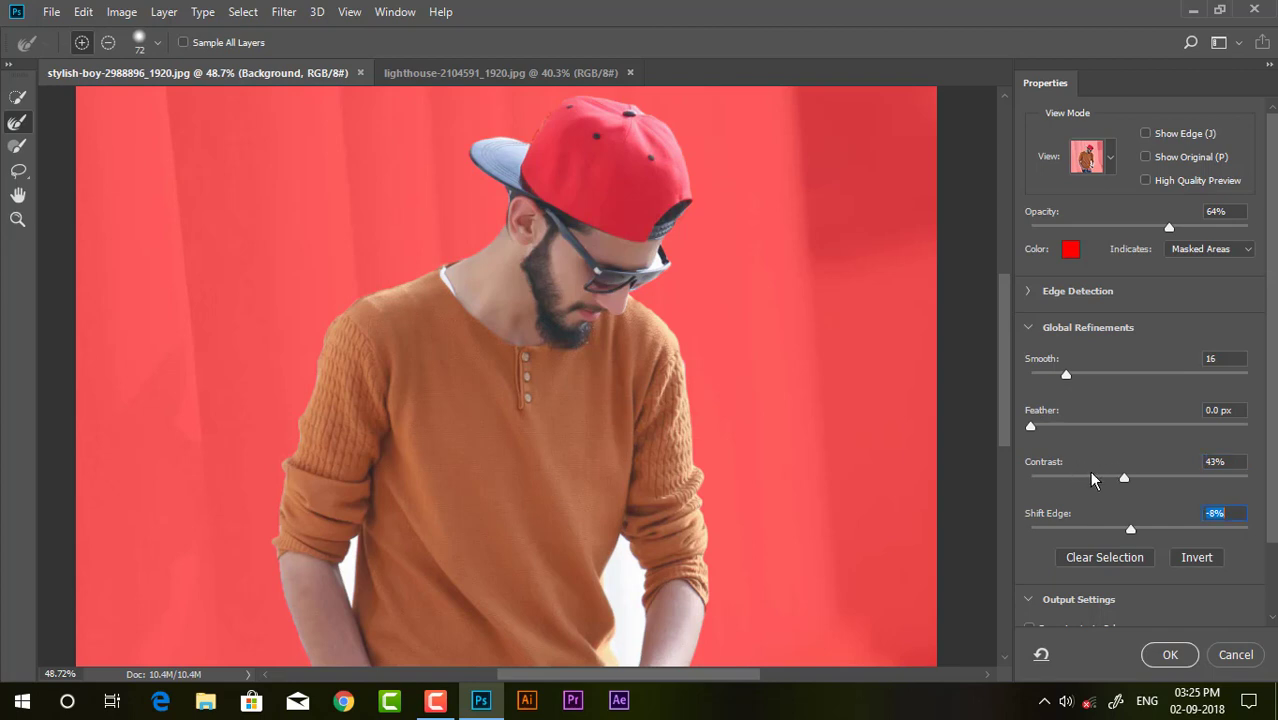
pyautogui.moveTo(1083, 376); pyautogui.dragTo(1090, 373)
pyautogui.click(1170, 652)
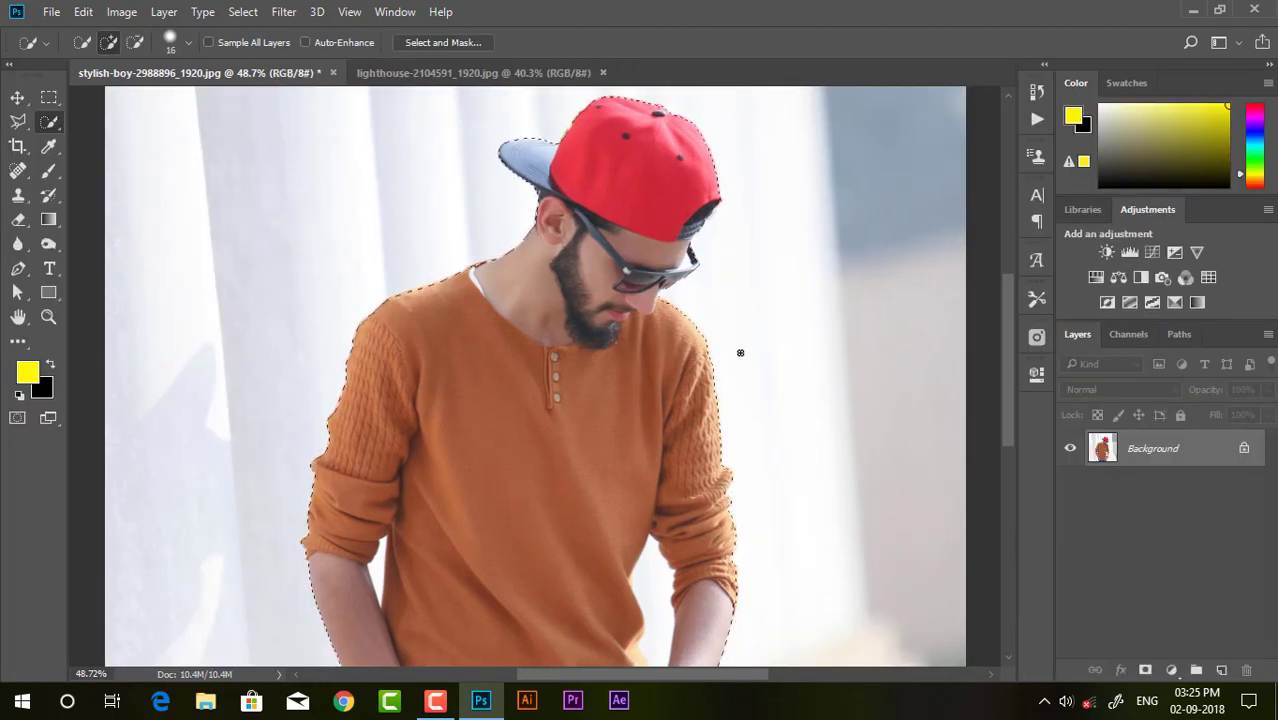
# Step: Add a layer mask that hides the background around the man
pyautogui.click(1145, 670)
pyautogui.scroll(-2, 470, 235)
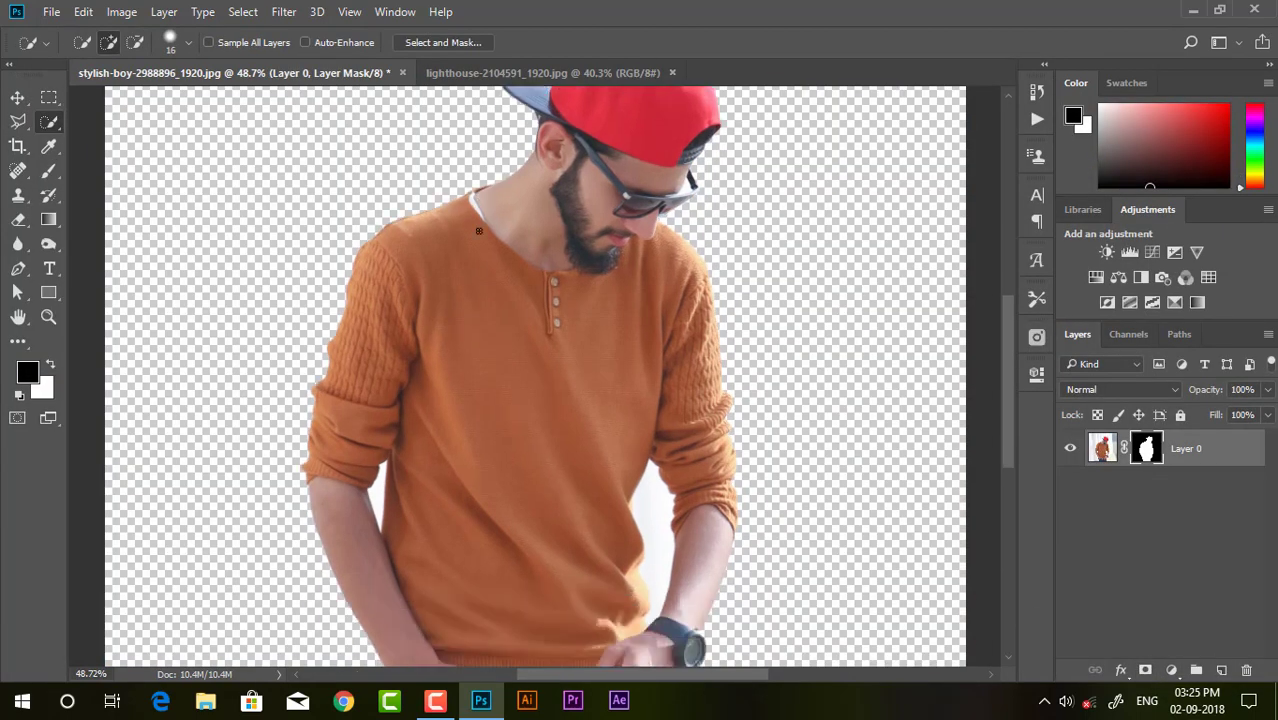
pyautogui.scroll(-3, 479, 231)
pyautogui.scroll(-3, 470, 260)
pyautogui.scroll(2, 456, 296)
pyautogui.scroll(2, 560, 290)
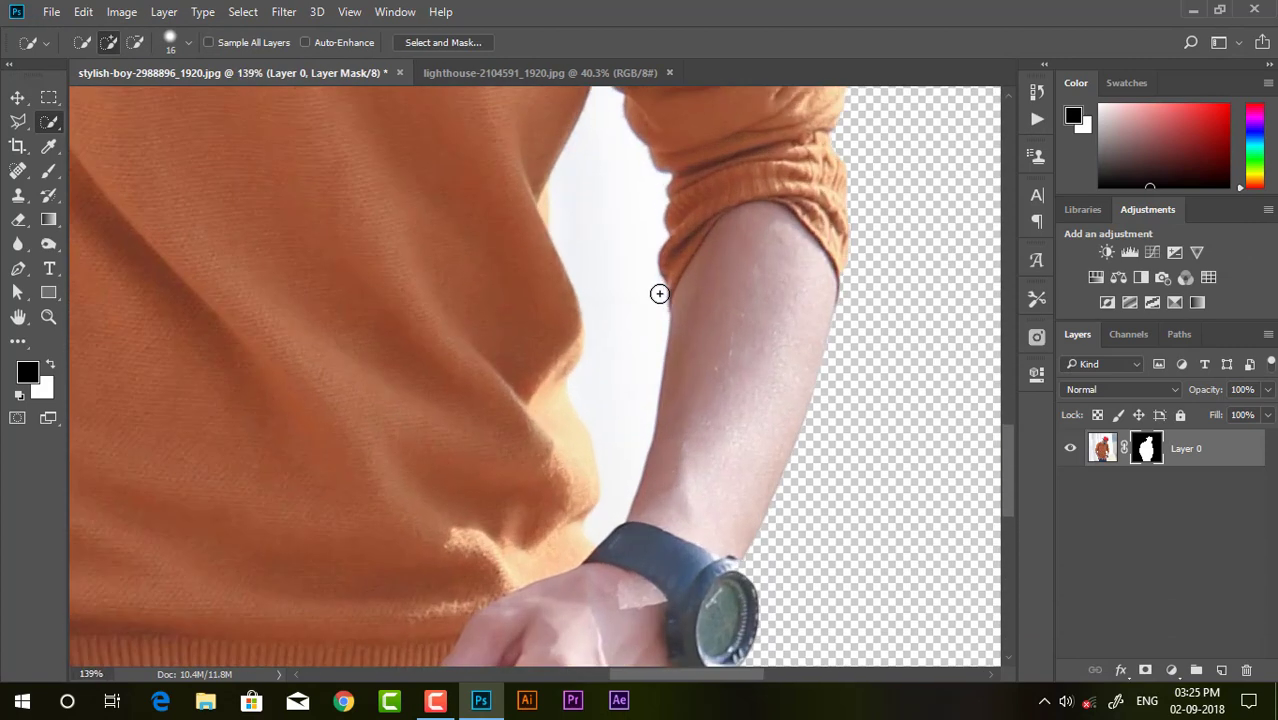
pyautogui.scroll(2, 640, 285)
# Step: With the Pen tool, place anchors along the sweater edge bordering the white gap
pyautogui.click(18, 268)
pyautogui.scroll(2, 779, 434)
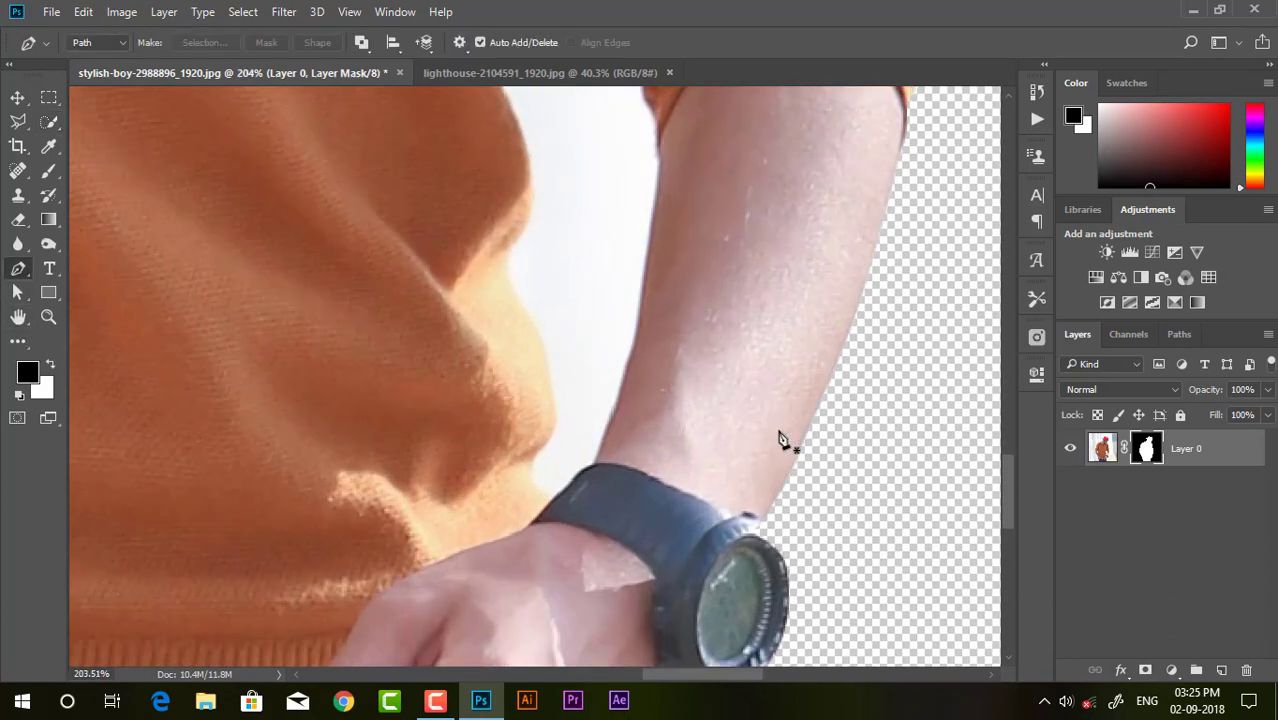
pyautogui.scroll(1, 640, 480)
pyautogui.click(529, 503)
pyautogui.click(506, 470)
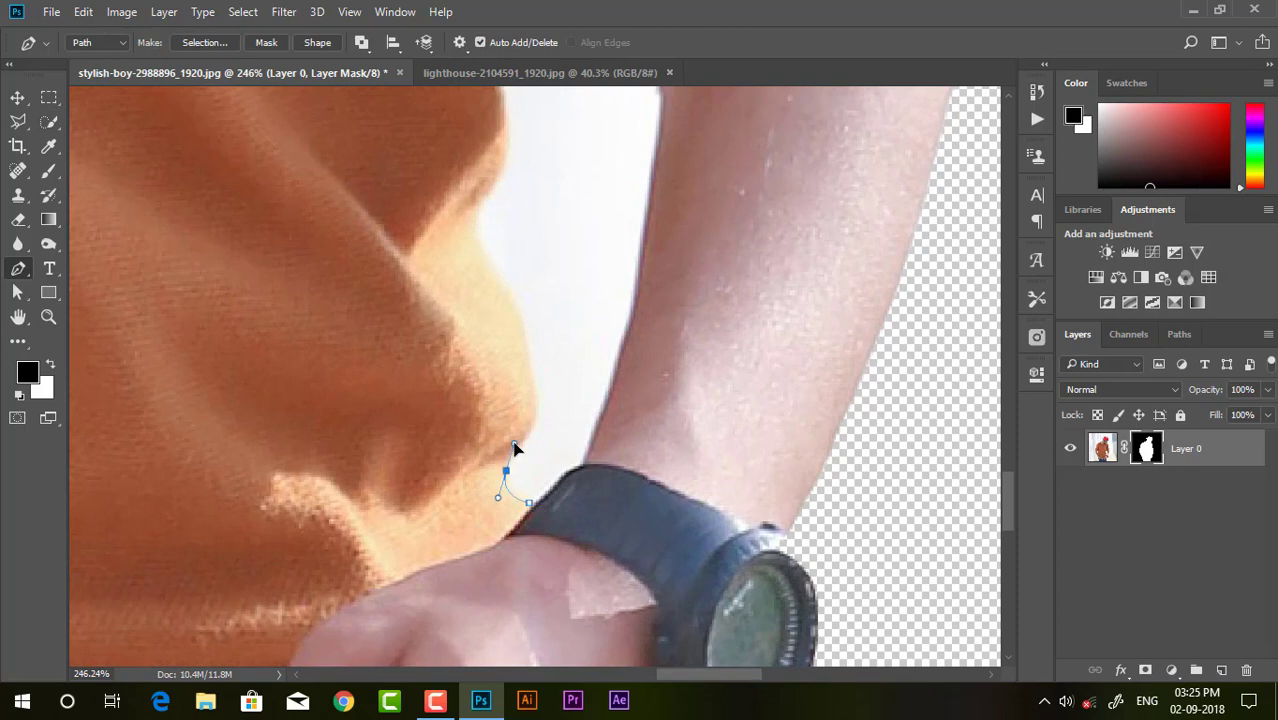
pyautogui.click(516, 437)
pyautogui.moveTo(529, 355); pyautogui.dragTo(503, 298)
pyautogui.moveTo(471, 220)
pyautogui.mouseDown()
pyautogui.moveTo(455, 100)
pyautogui.moveTo(424, 312)
pyautogui.moveTo(440, 236)
pyautogui.mouseUp()
pyautogui.scroll(2, 502, 234)
pyautogui.scroll(1, 498, 200)
pyautogui.scroll(5, 455, 100)
# Step: Continue the path along the arm edge and close it at the watch strap
pyautogui.click(448, 332)
pyautogui.moveTo(464, 182); pyautogui.dragTo(484, 142)
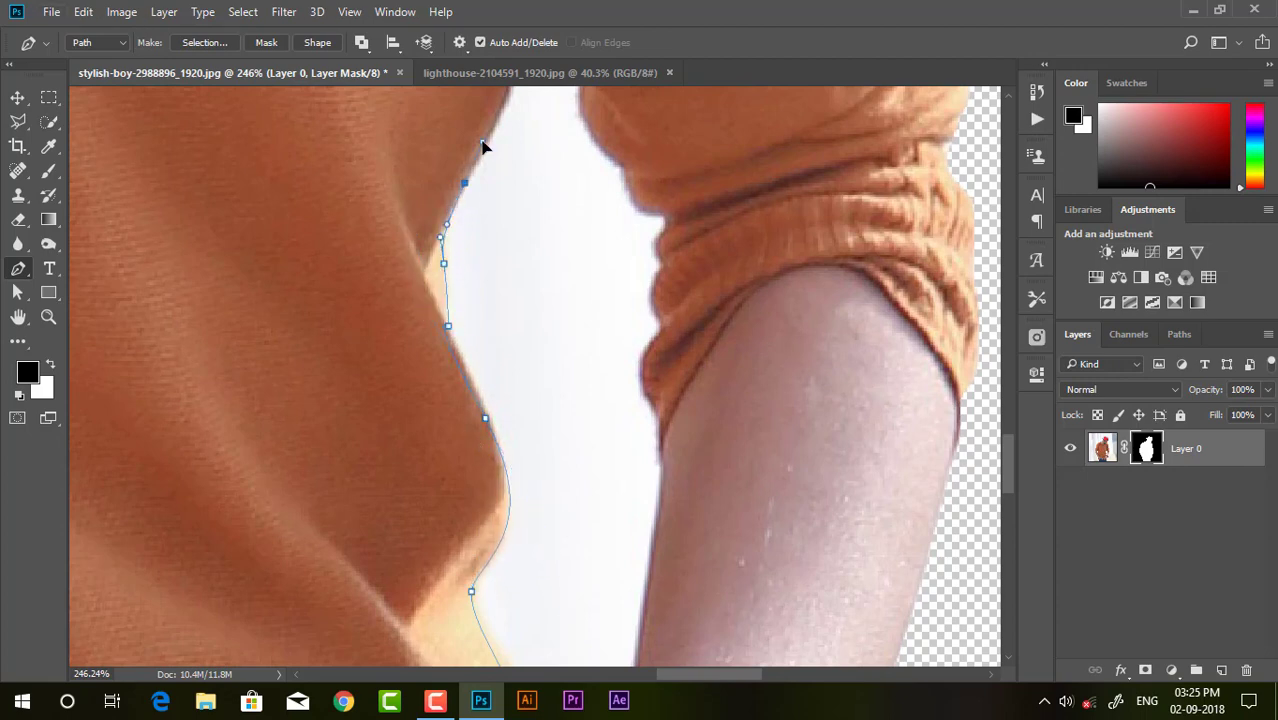
pyautogui.scroll(2, 500, 150)
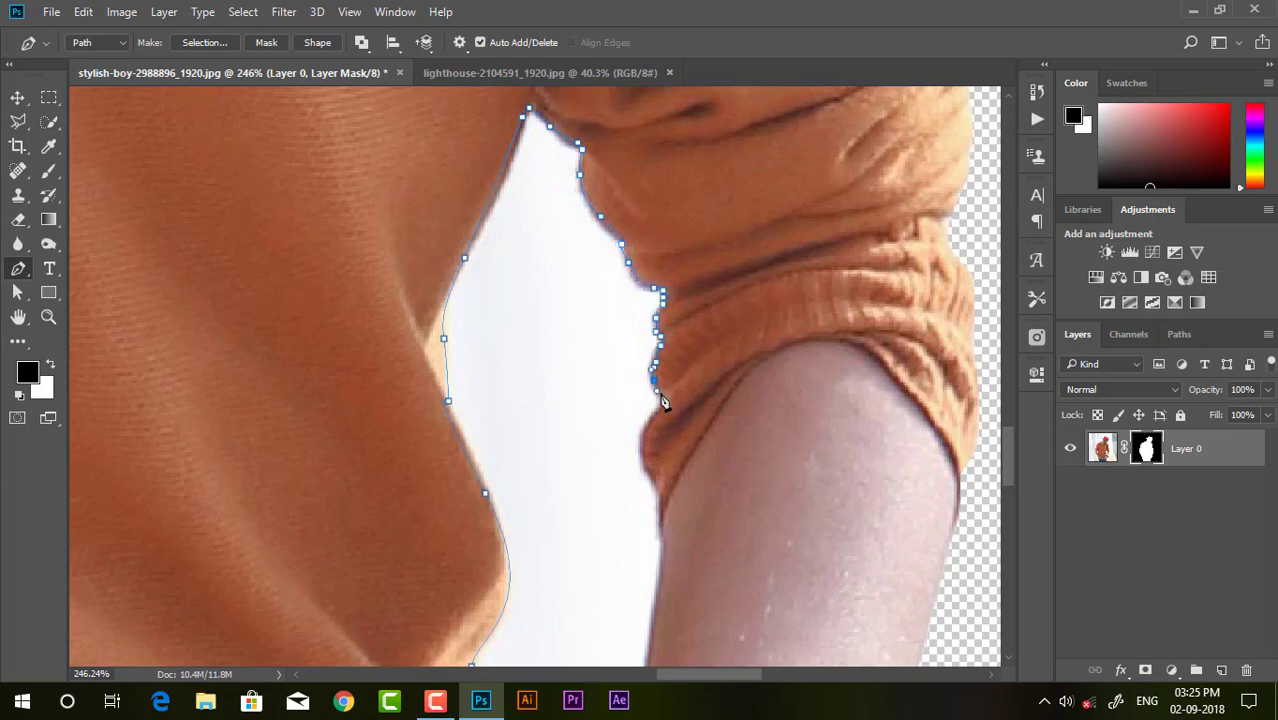
pyautogui.click(659, 502)
pyautogui.scroll(-5, 670, 420)
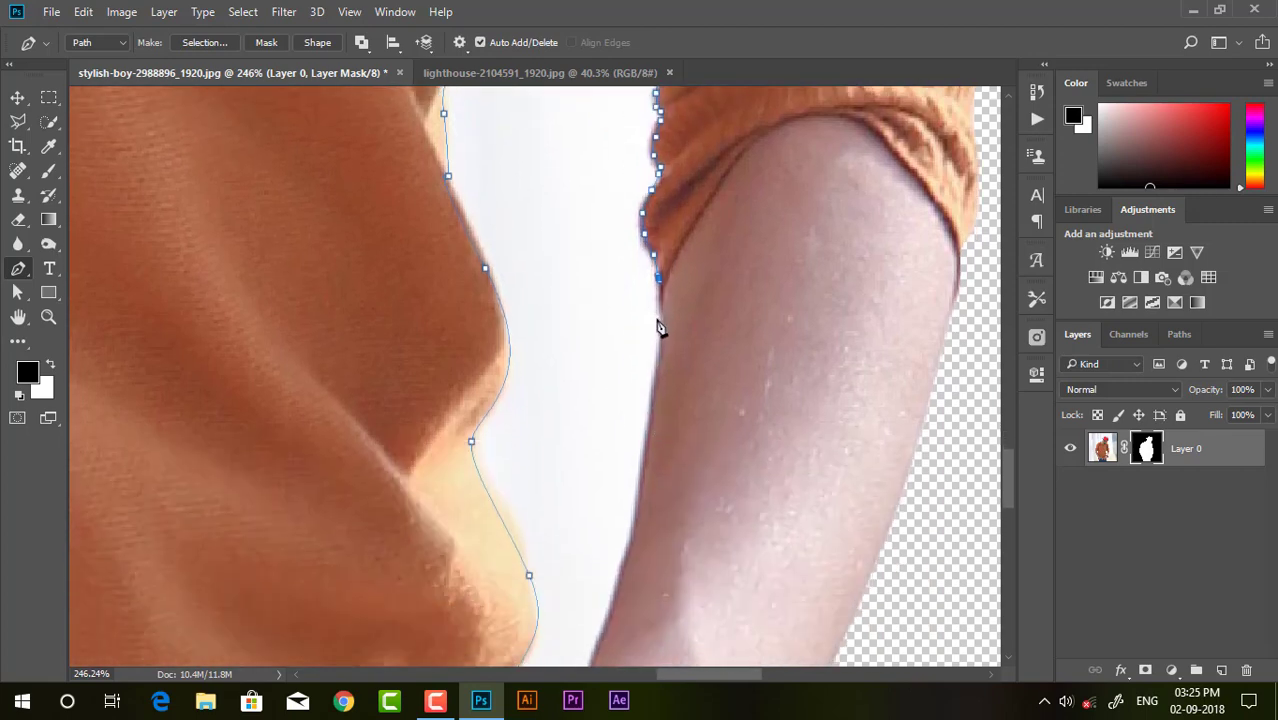
pyautogui.scroll(-4, 645, 355)
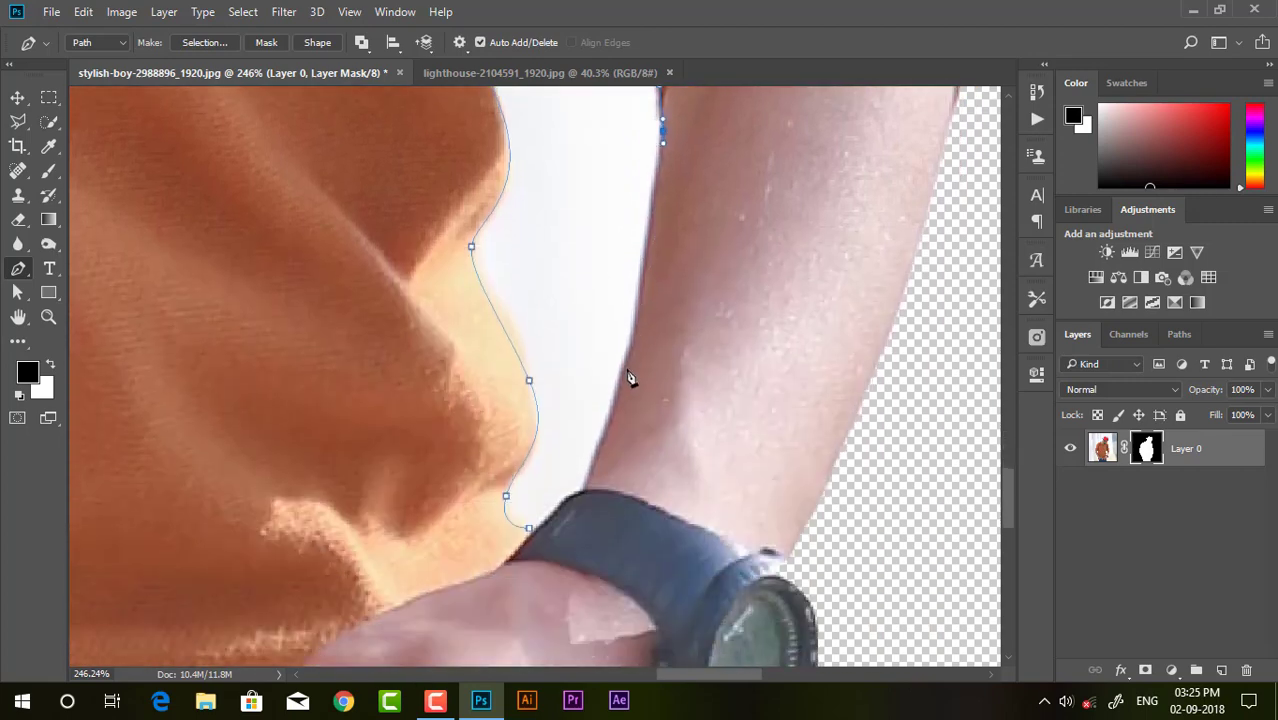
pyautogui.scroll(-2, 603, 405)
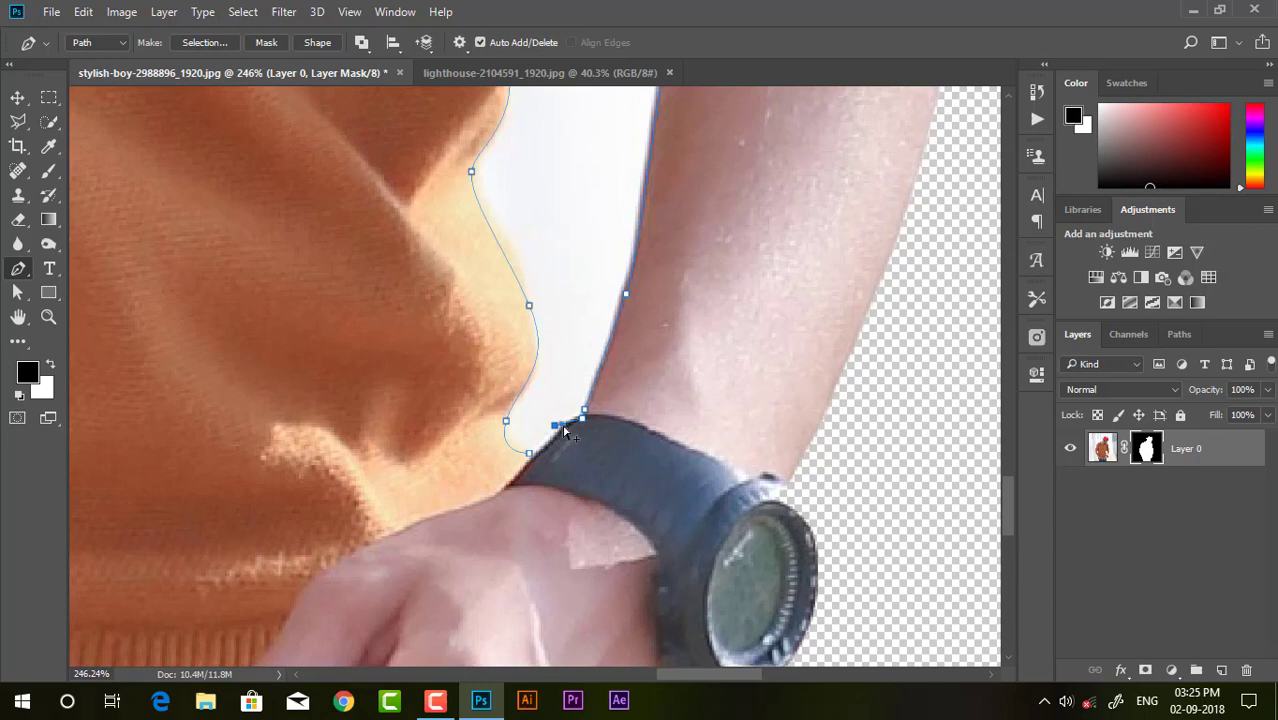
pyautogui.moveTo(565, 432); pyautogui.dragTo(561, 439)
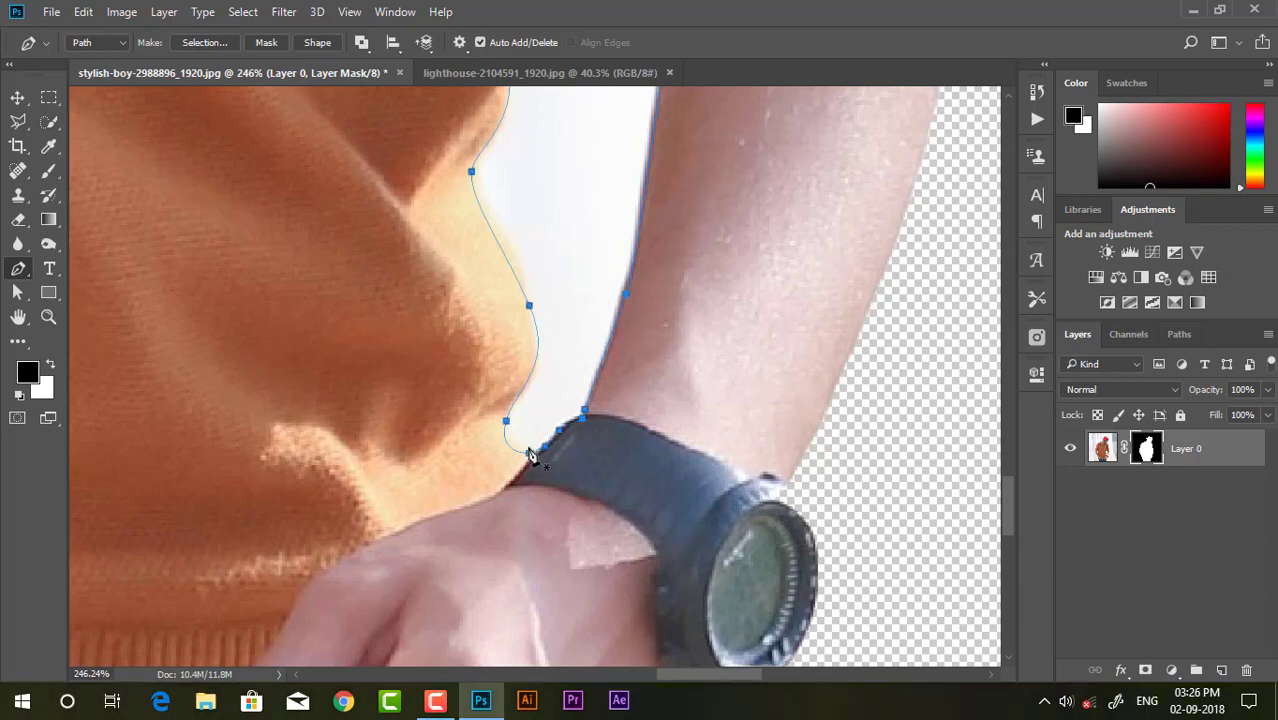
pyautogui.rightClick(530, 455)
# Step: Convert the path to a selection, delete the white gap from Layer 0's pixels, deselect
pyautogui.click(605, 97)
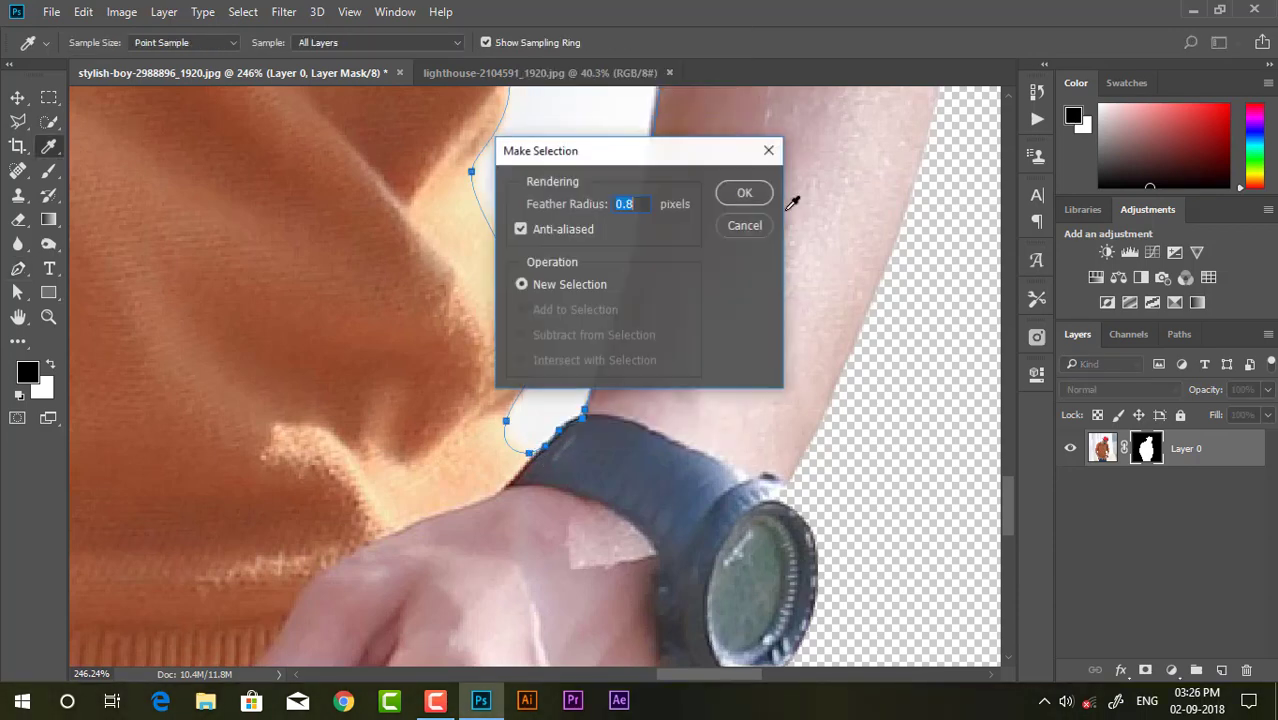
pyautogui.click(744, 193)
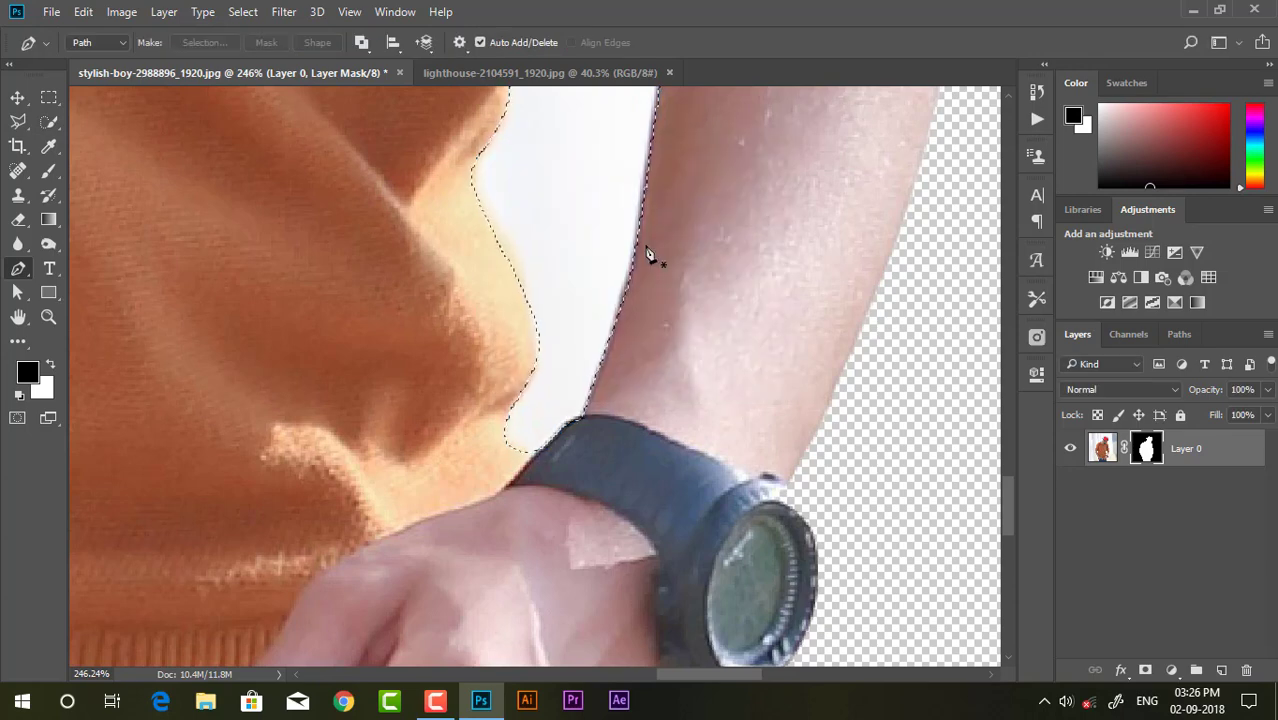
pyautogui.click(1102, 448)
pyautogui.press('Delete')
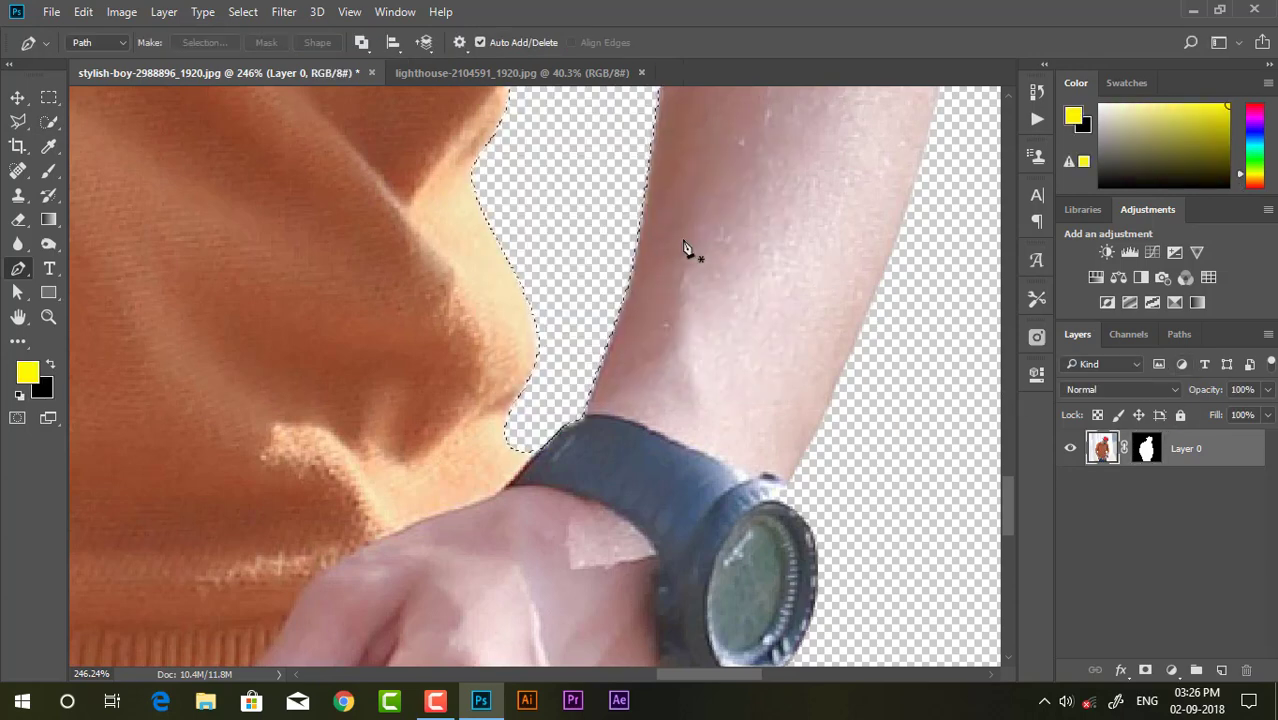
pyautogui.scroll(1, 678, 262)
pyautogui.hotkey('ctrl', 'd')
# Step: Undo the deletion so the white gap returns
pyautogui.click(49, 97)
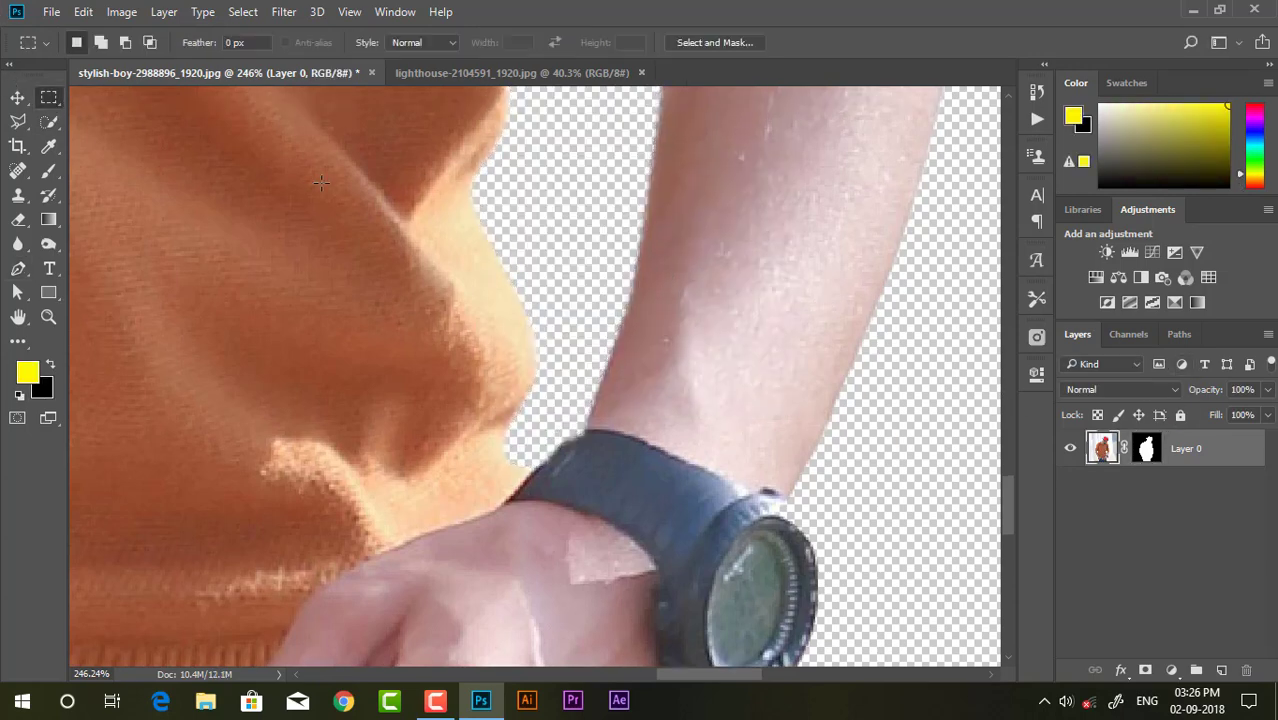
pyautogui.scroll(-3, 380, 215)
pyautogui.scroll(-1, 442, 248)
pyautogui.scroll(-2, 471, 260)
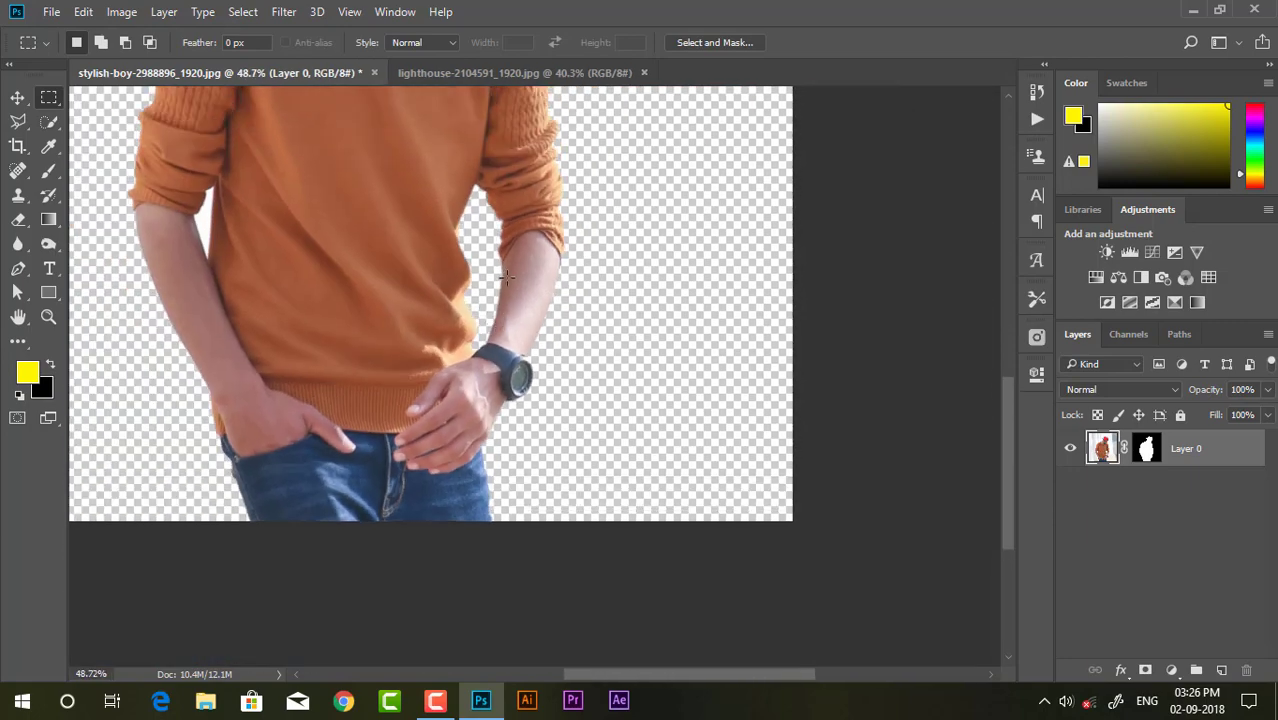
pyautogui.scroll(1, 507, 277)
pyautogui.scroll(3, 515, 272)
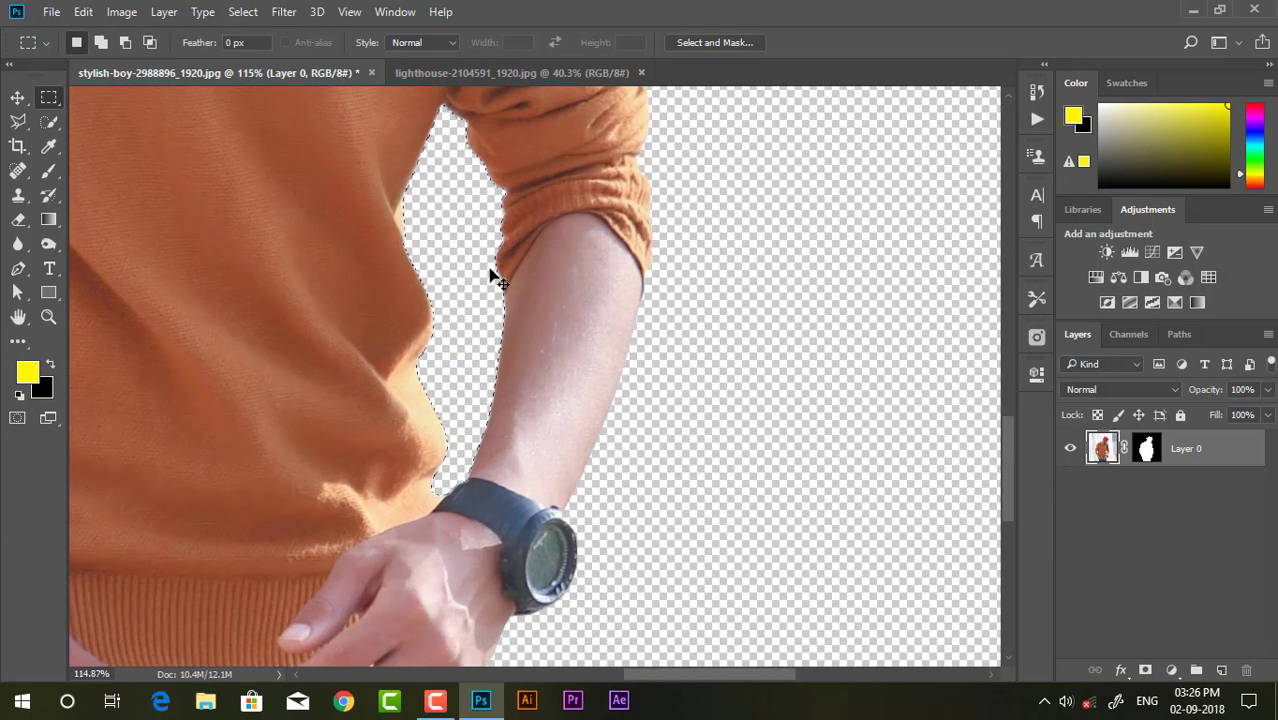
pyautogui.hotkey('ctrl', 'z')
# Step: Open the Feather option for the selection twice, cancelling each time
pyautogui.rightClick(477, 233)
pyautogui.click(543, 279)
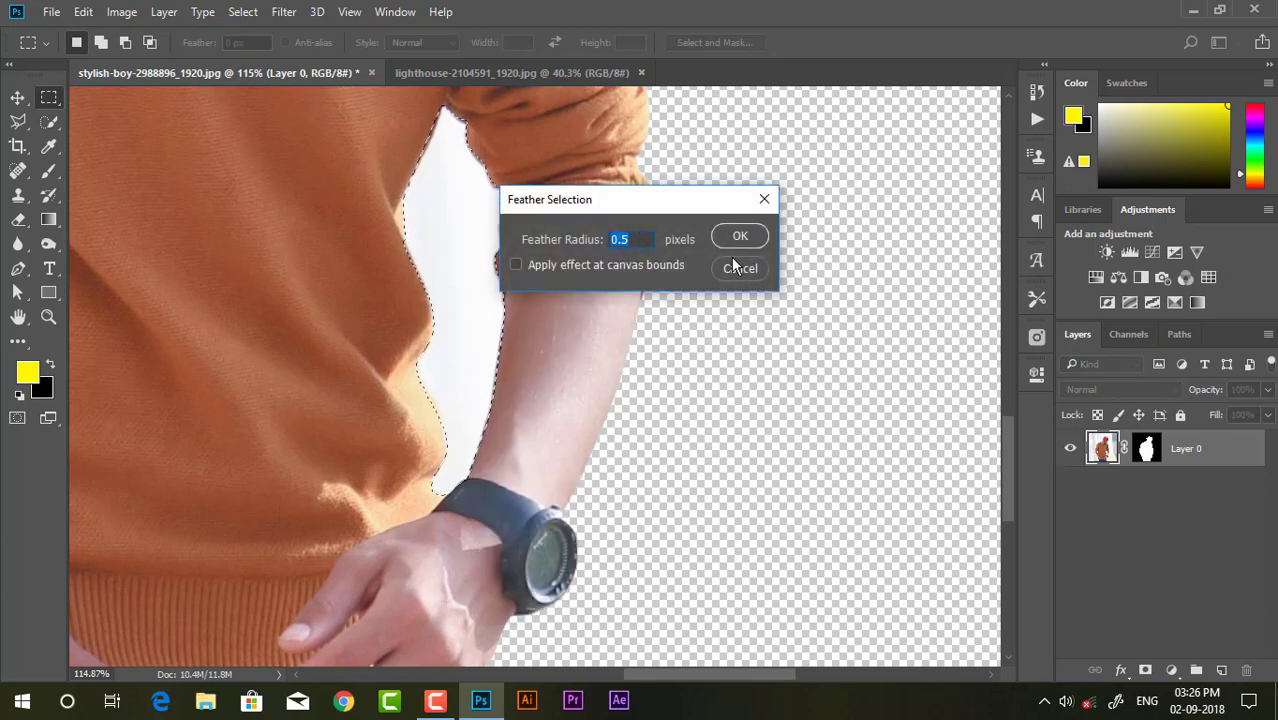
pyautogui.click(737, 268)
pyautogui.rightClick(486, 236)
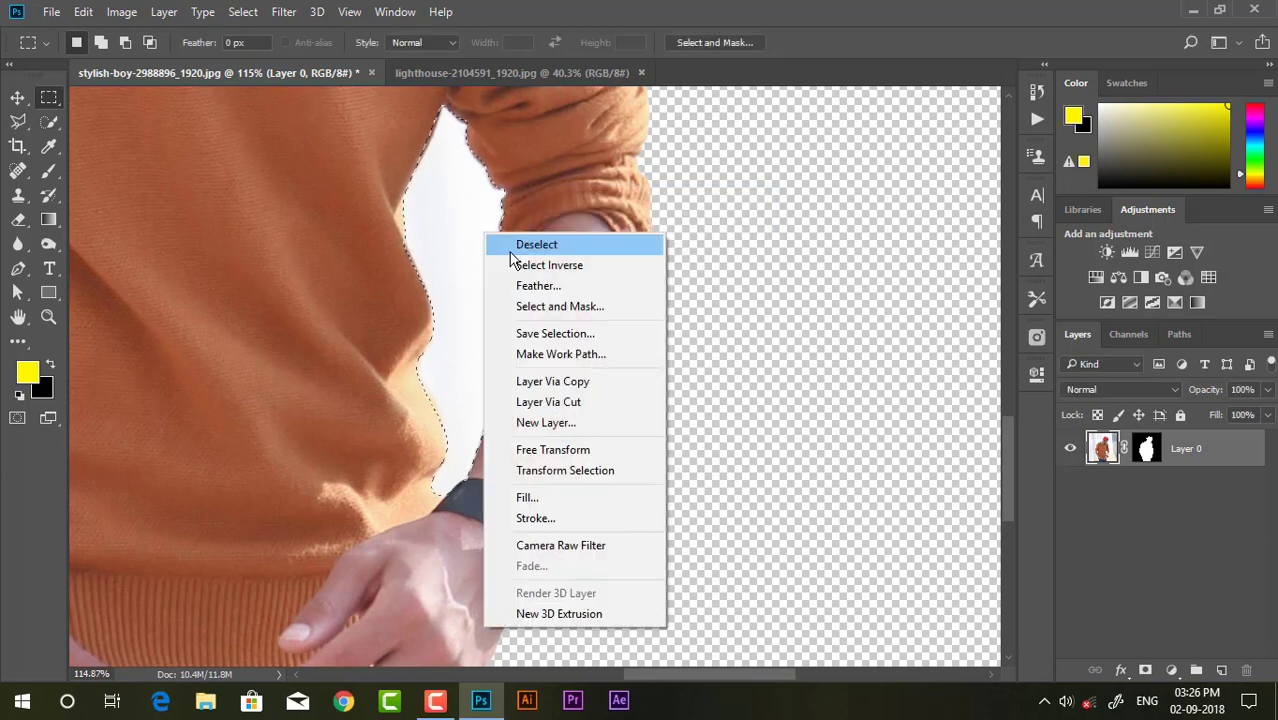
pyautogui.click(543, 284)
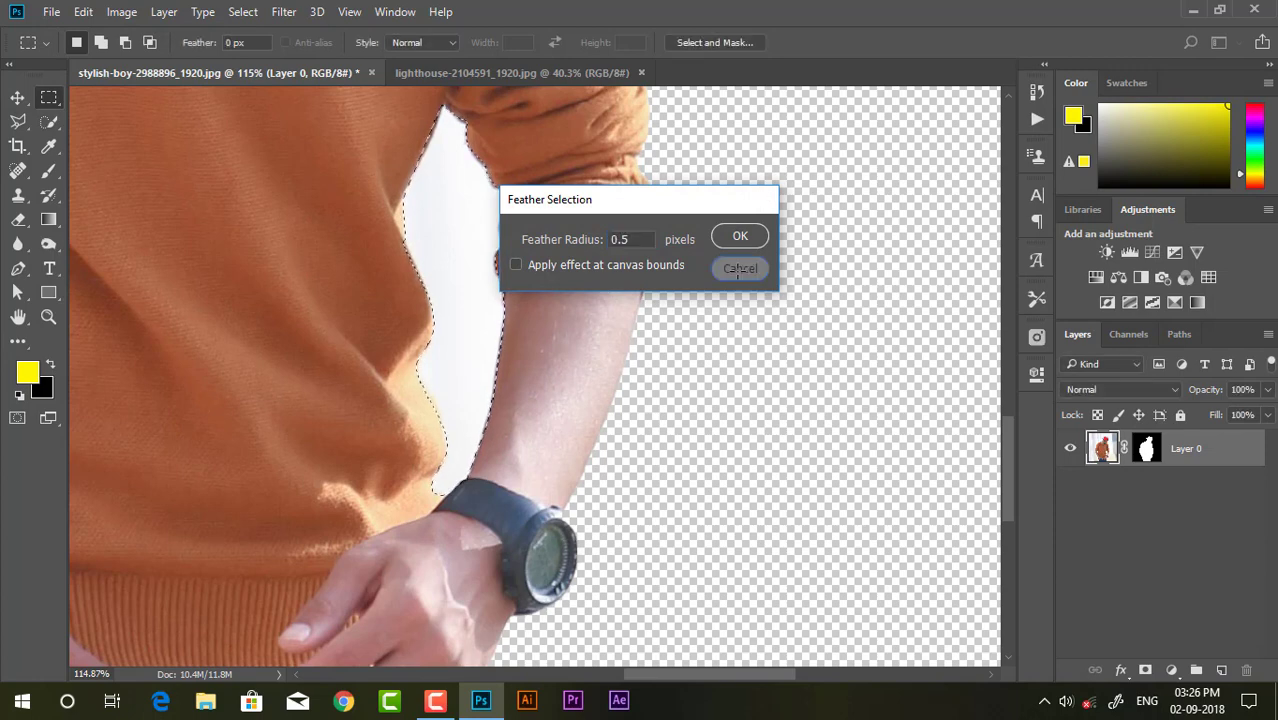
pyautogui.click(739, 269)
pyautogui.rightClick(430, 215)
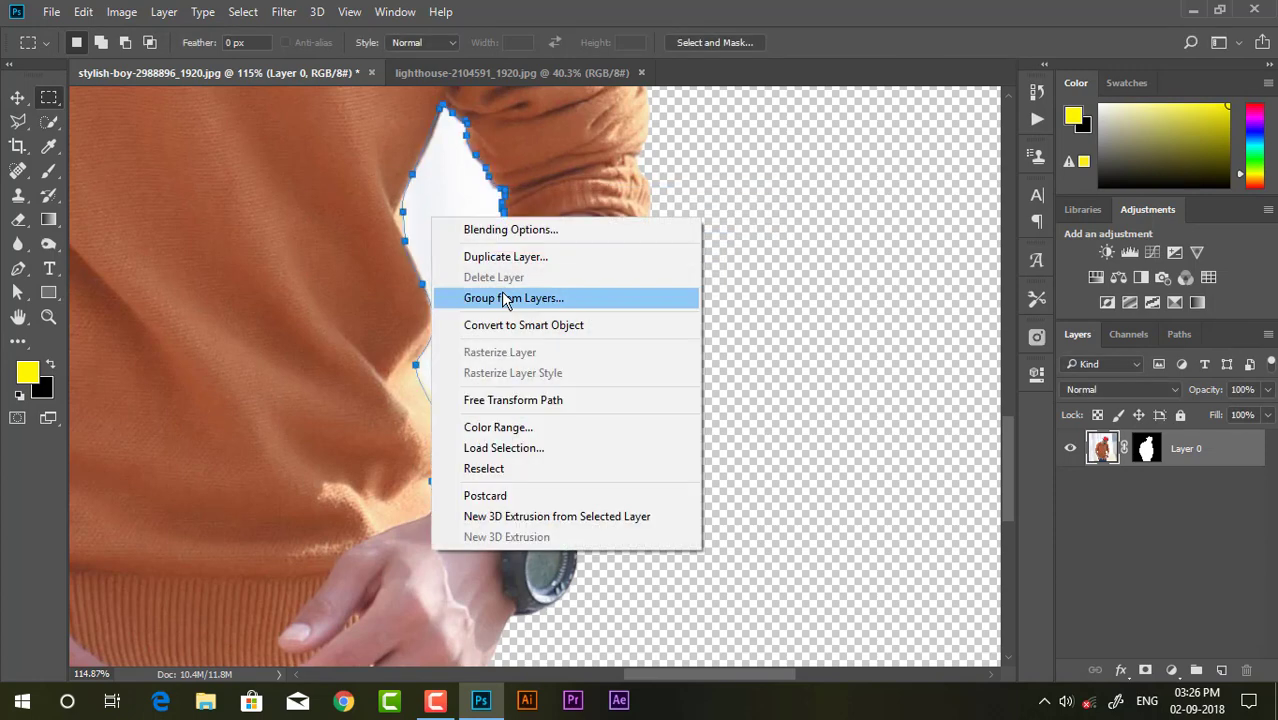
# Step: Remake the gap selection from the path with 0.3 px feather, delete it, and deselect
pyautogui.click(49, 270)
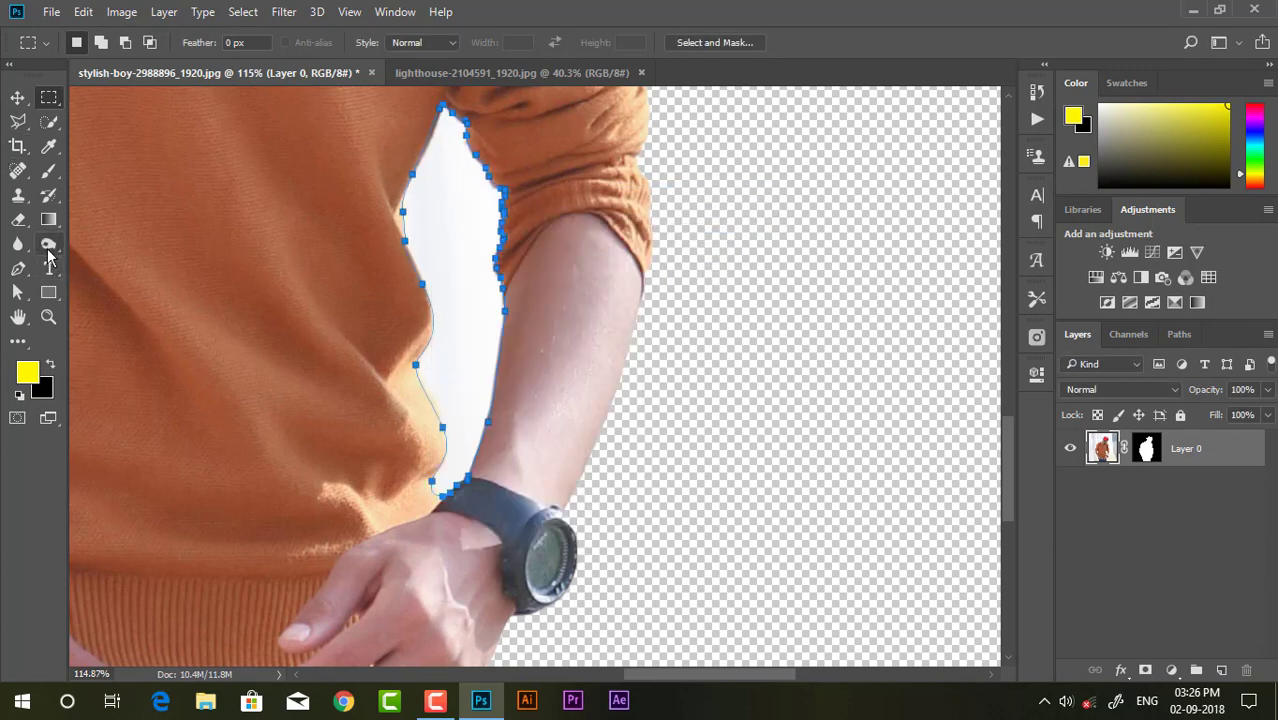
pyautogui.click(18, 268)
pyautogui.rightClick(450, 213)
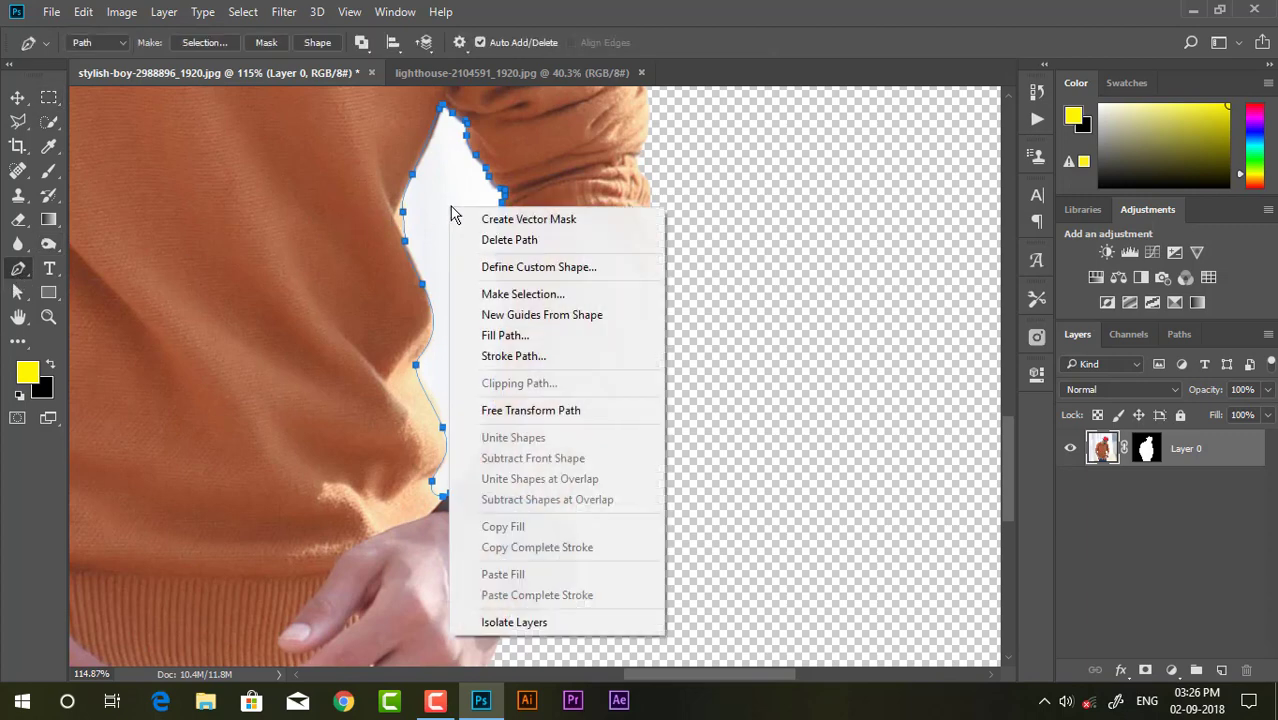
pyautogui.click(524, 294)
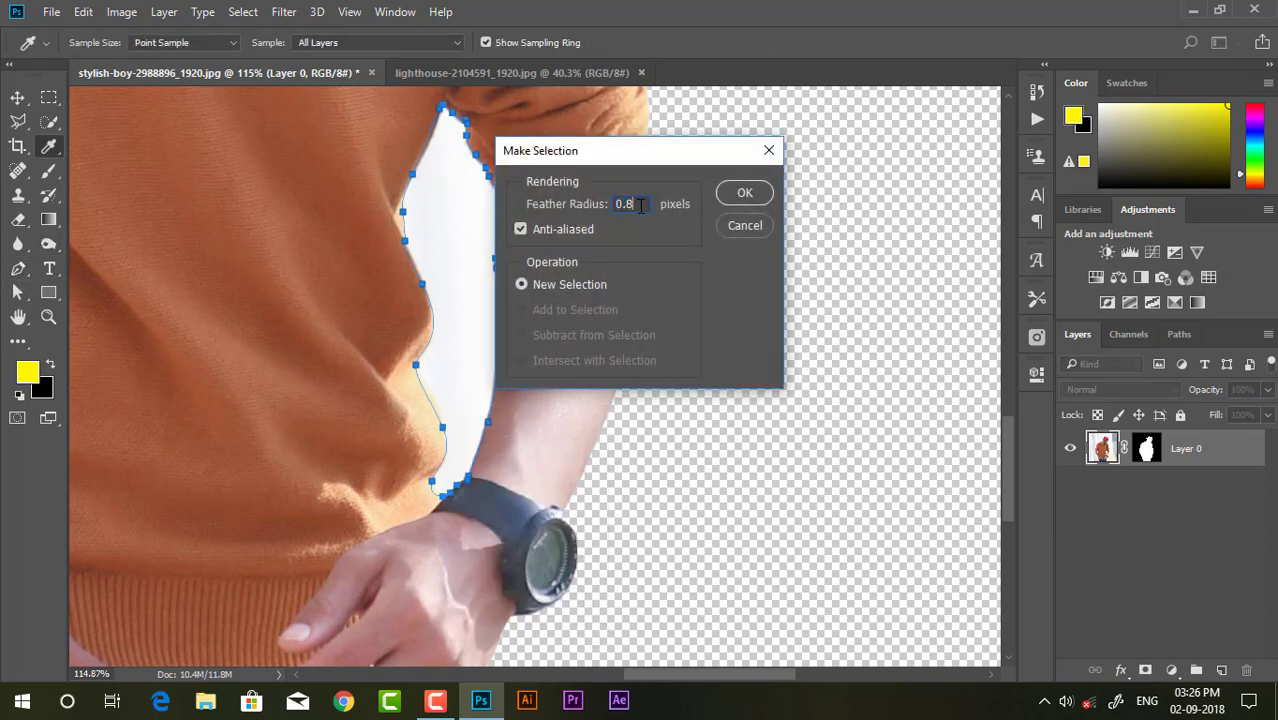
pyautogui.press('BackSpace')
pyautogui.write('5')
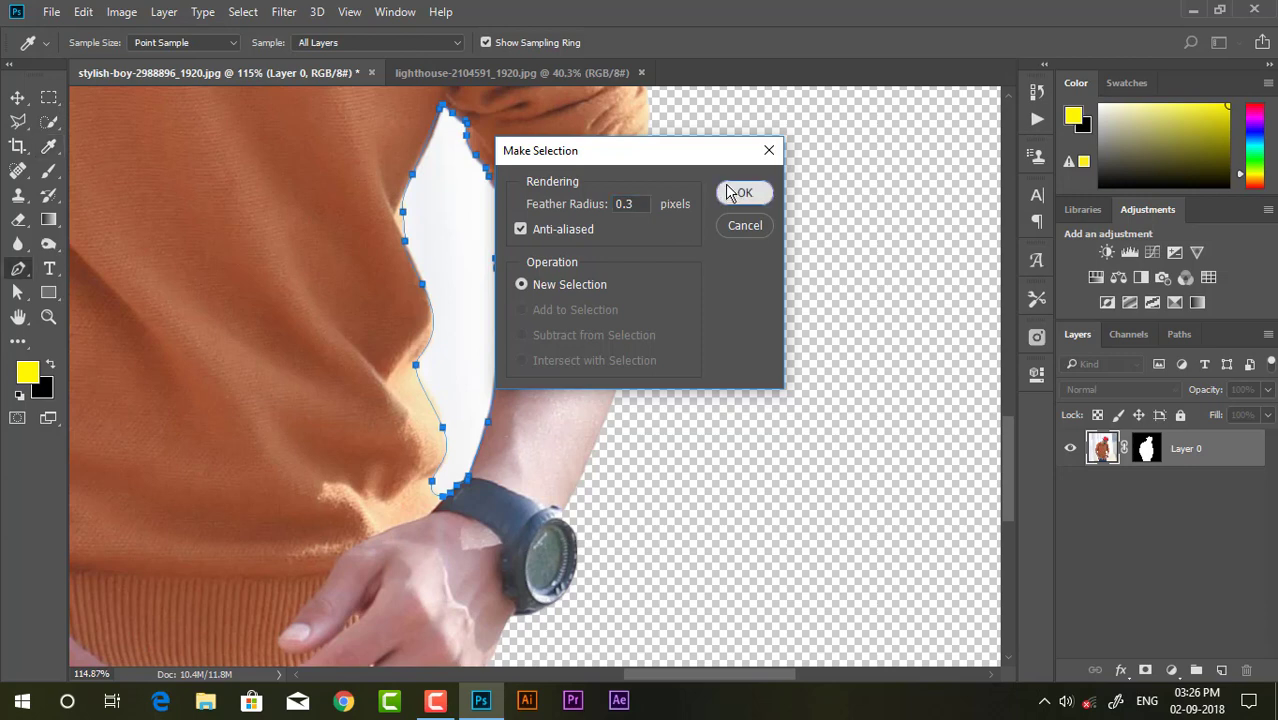
pyautogui.click(745, 192)
pyautogui.press('Delete')
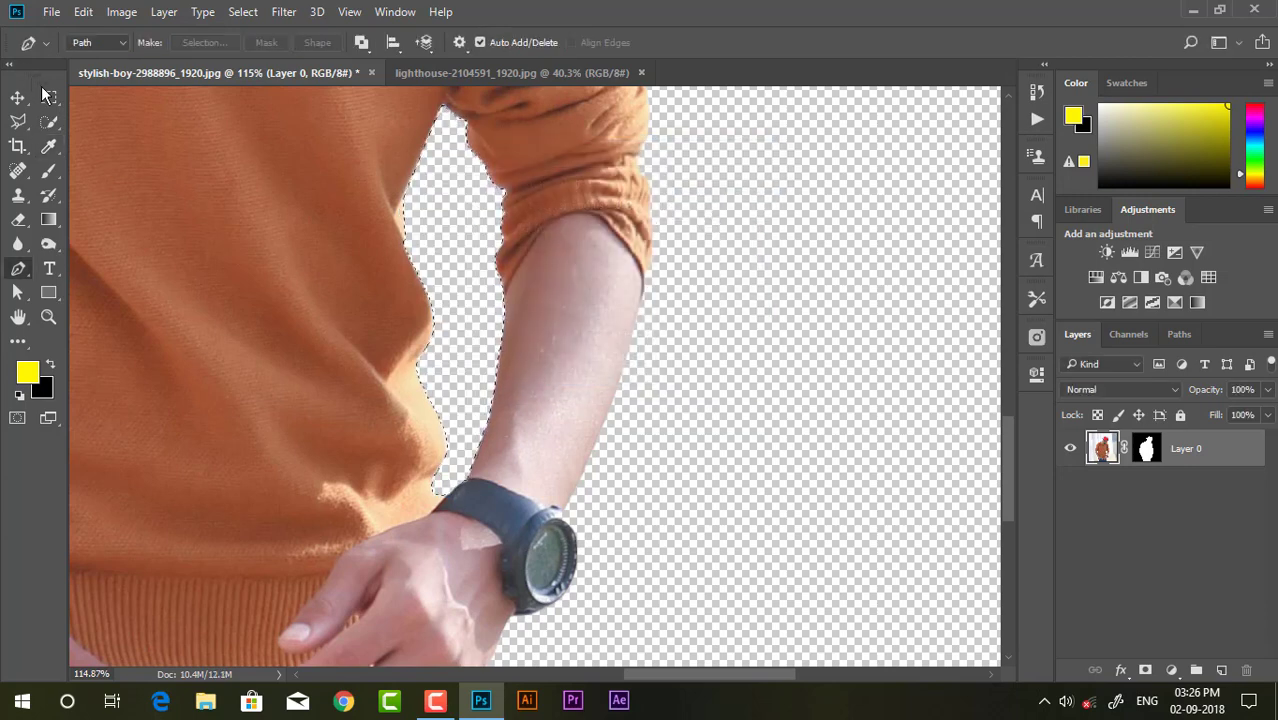
pyautogui.click(49, 97)
pyautogui.hotkey('ctrl', 'd')
pyautogui.scroll(-2, 505, 278)
pyautogui.scroll(-2, 505, 278)
# Step: Apply the man's layer mask and drag the cut-out into the lighthouse image
pyautogui.scroll(-1, 505, 278)
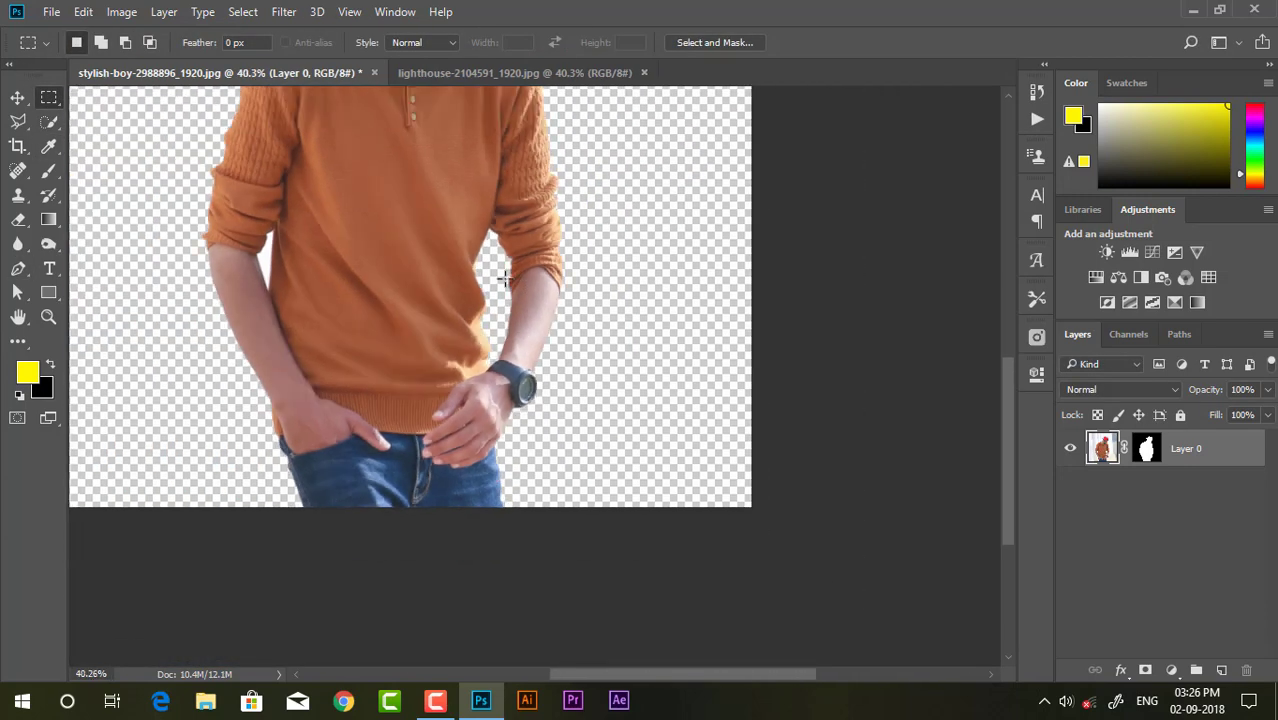
pyautogui.scroll(-1, 467, 156)
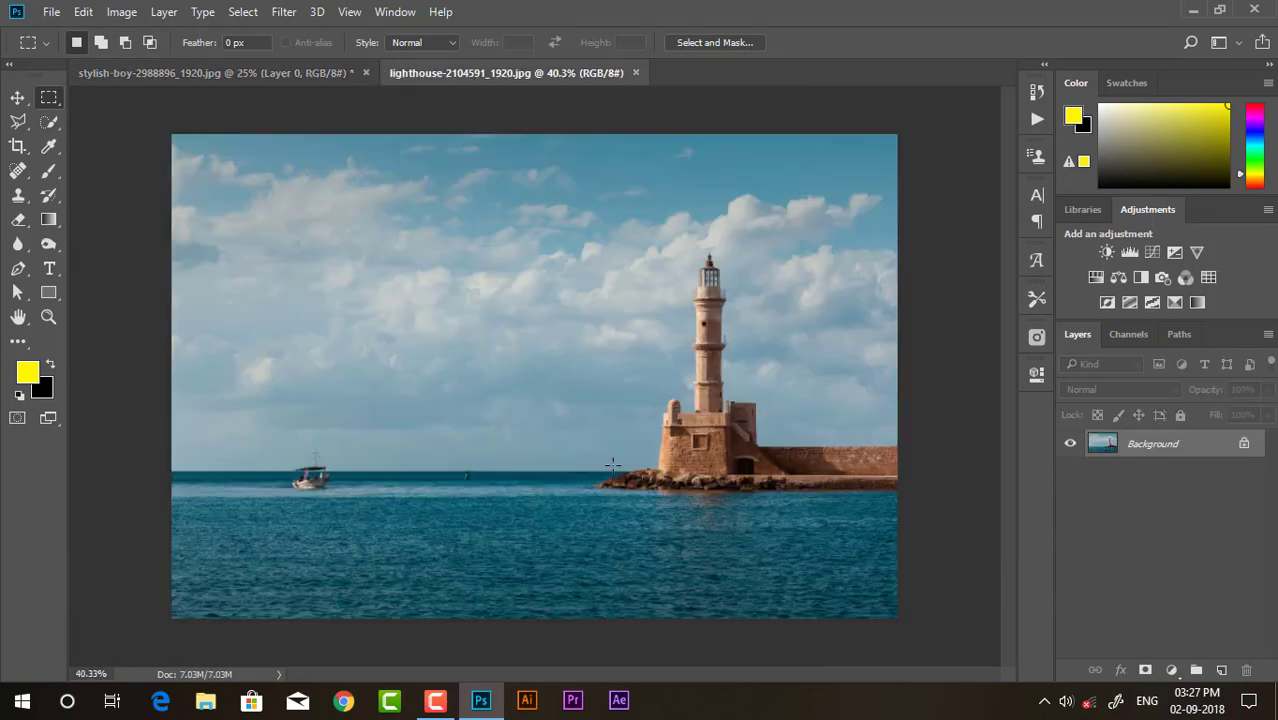
pyautogui.click(215, 73)
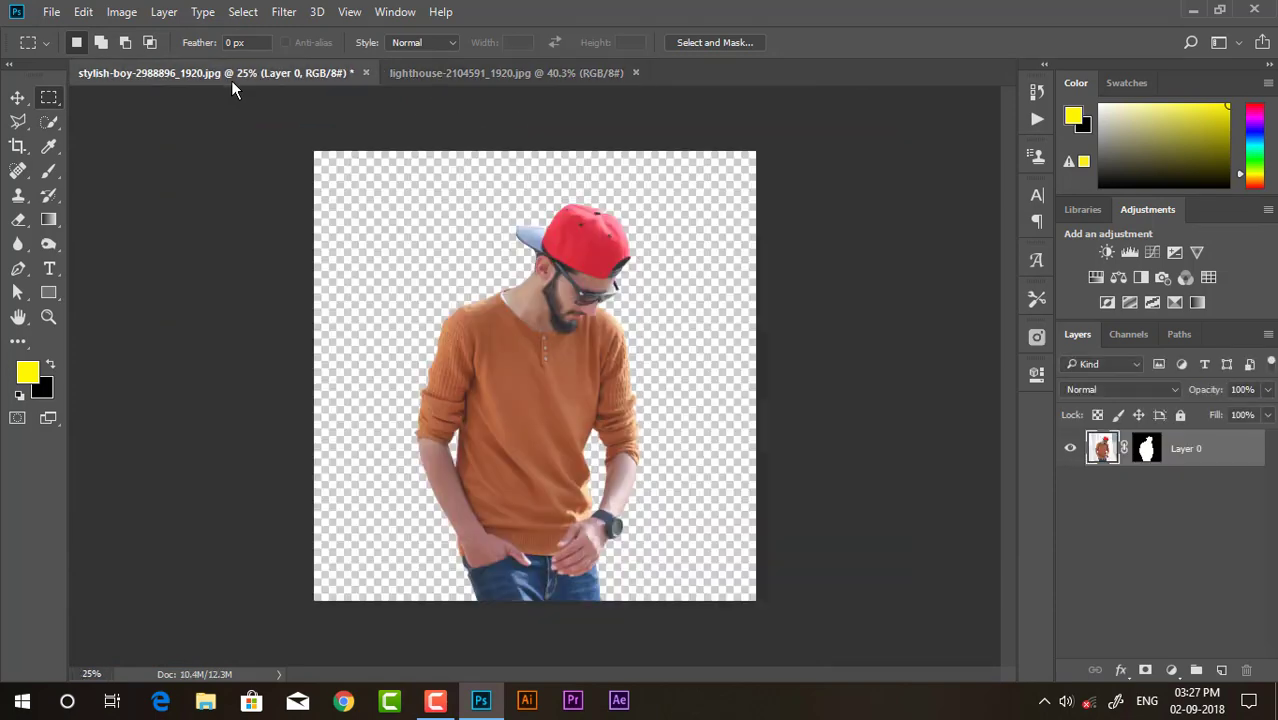
pyautogui.click(17, 97)
pyautogui.rightClick(1146, 452)
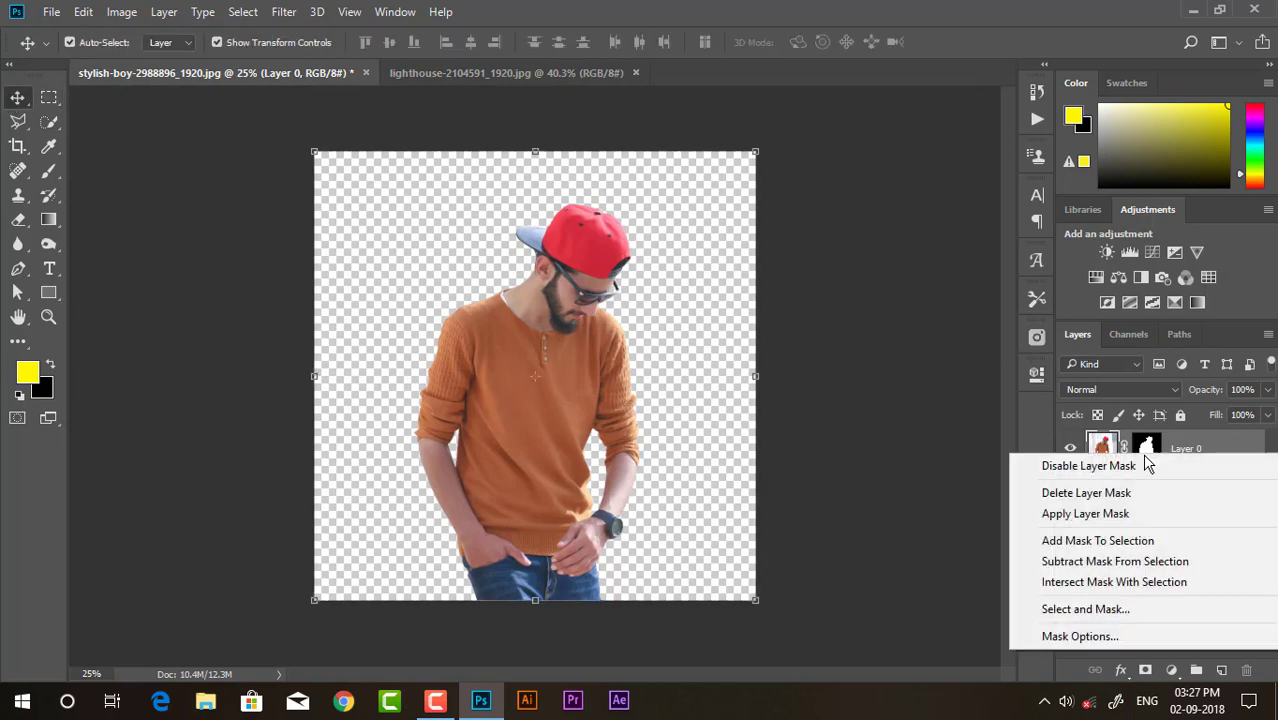
pyautogui.click(1088, 514)
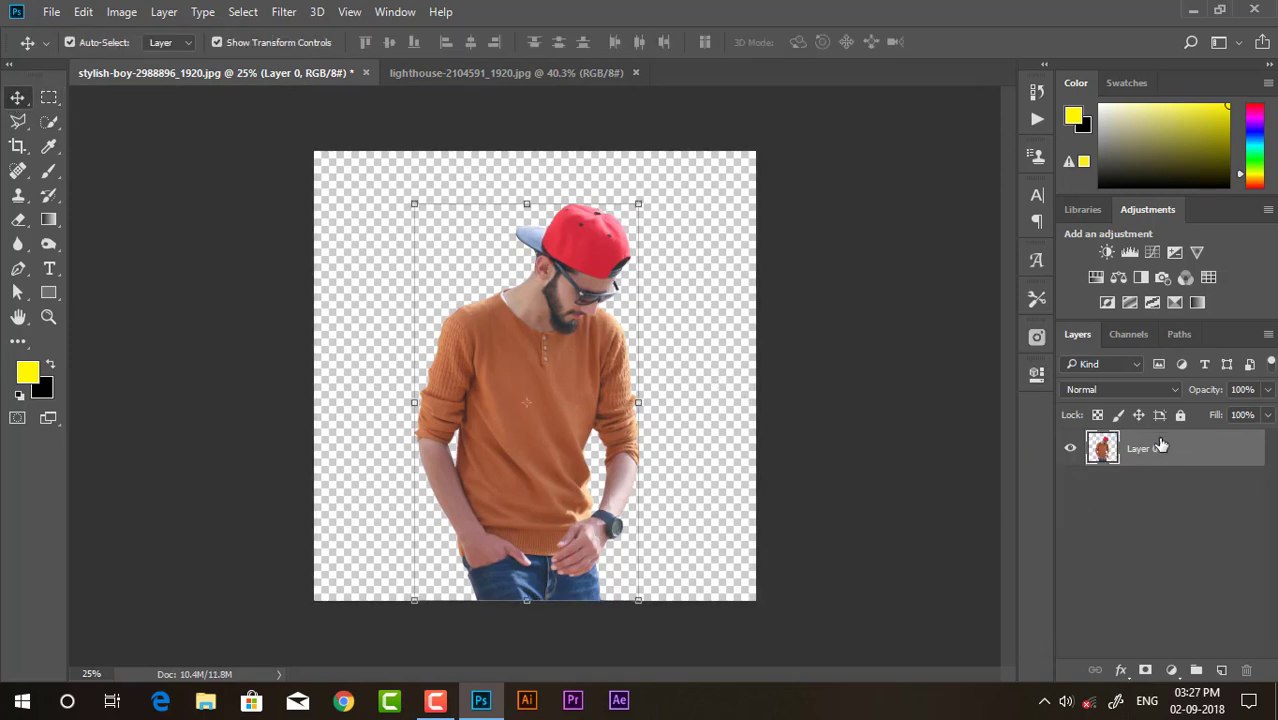
pyautogui.moveTo(1160, 446)
pyautogui.mouseDown()
pyautogui.moveTo(562, 437)
pyautogui.moveTo(523, 380)
pyautogui.mouseUp()
# Step: Scale the man to about 53% and position him in the sea left of the lighthouse
pyautogui.hotkey('ctrl', '-')
pyautogui.hotkey('ctrl', '-')
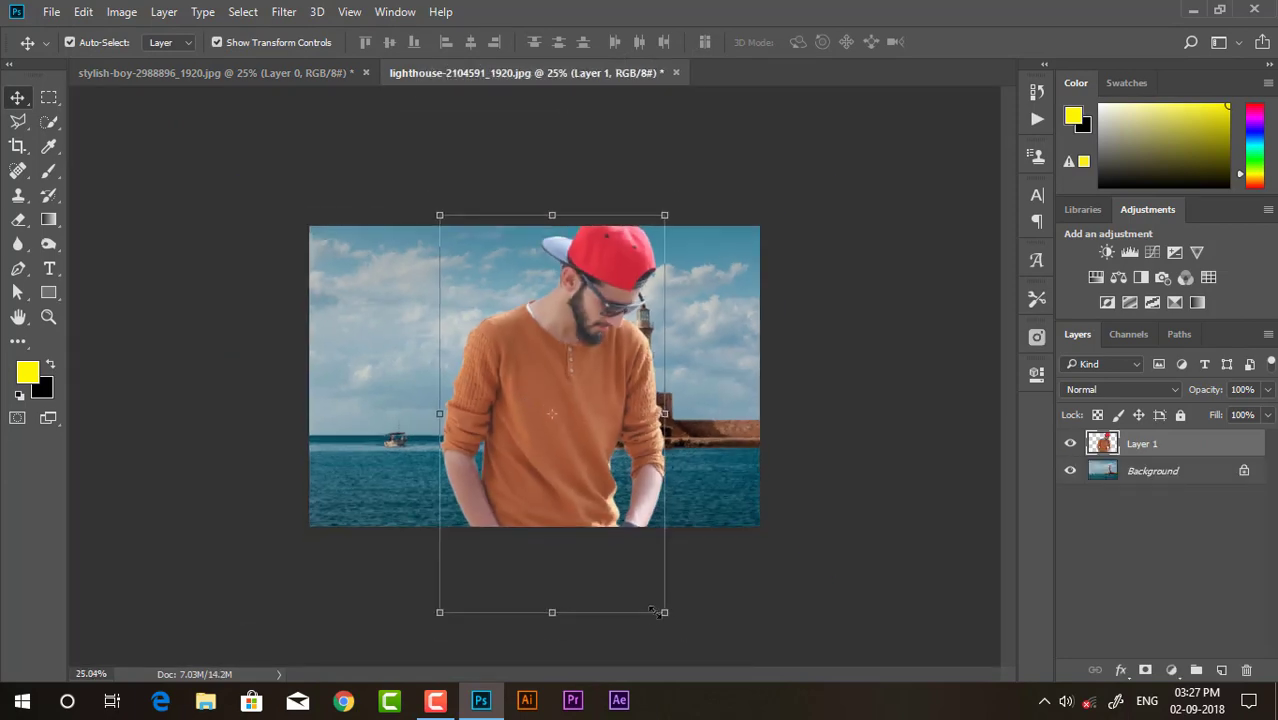
pyautogui.moveTo(654, 609)
pyautogui.mouseDown()
pyautogui.moveTo(563, 447)
pyautogui.moveTo(528, 451)
pyautogui.mouseUp()
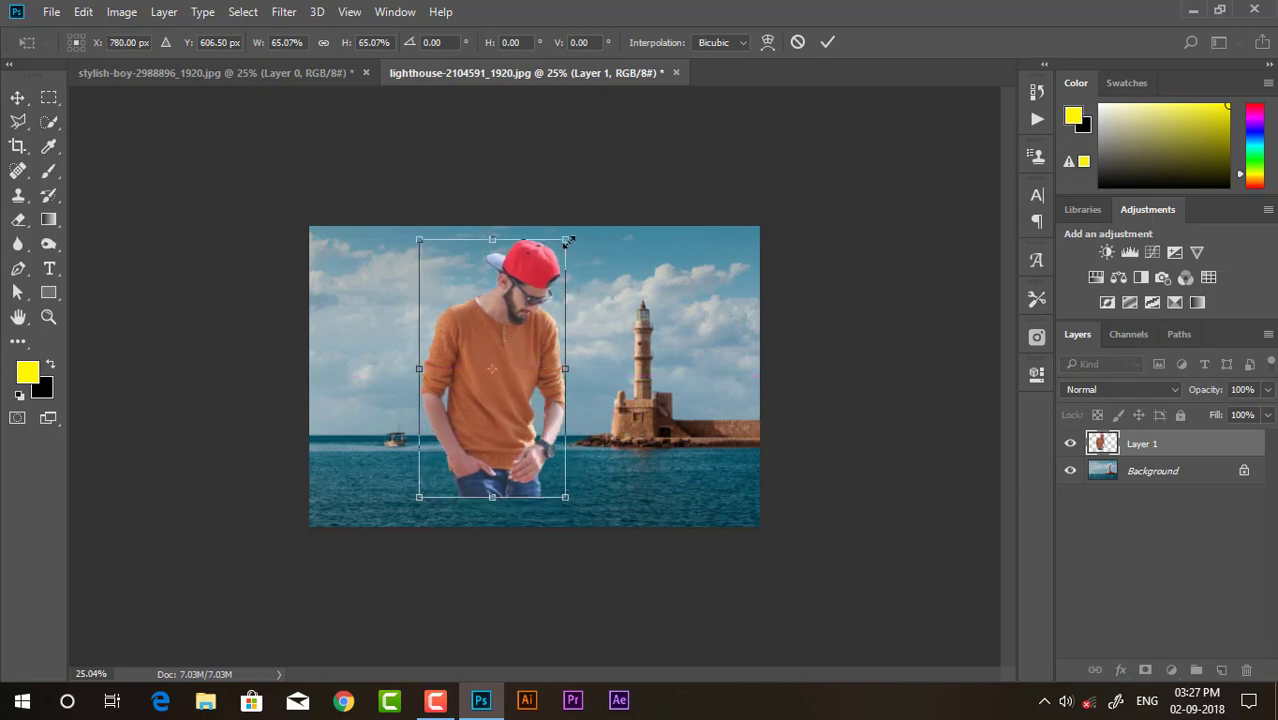
pyautogui.moveTo(567, 241); pyautogui.dragTo(537, 288)
pyautogui.moveTo(512, 346); pyautogui.dragTo(518, 330)
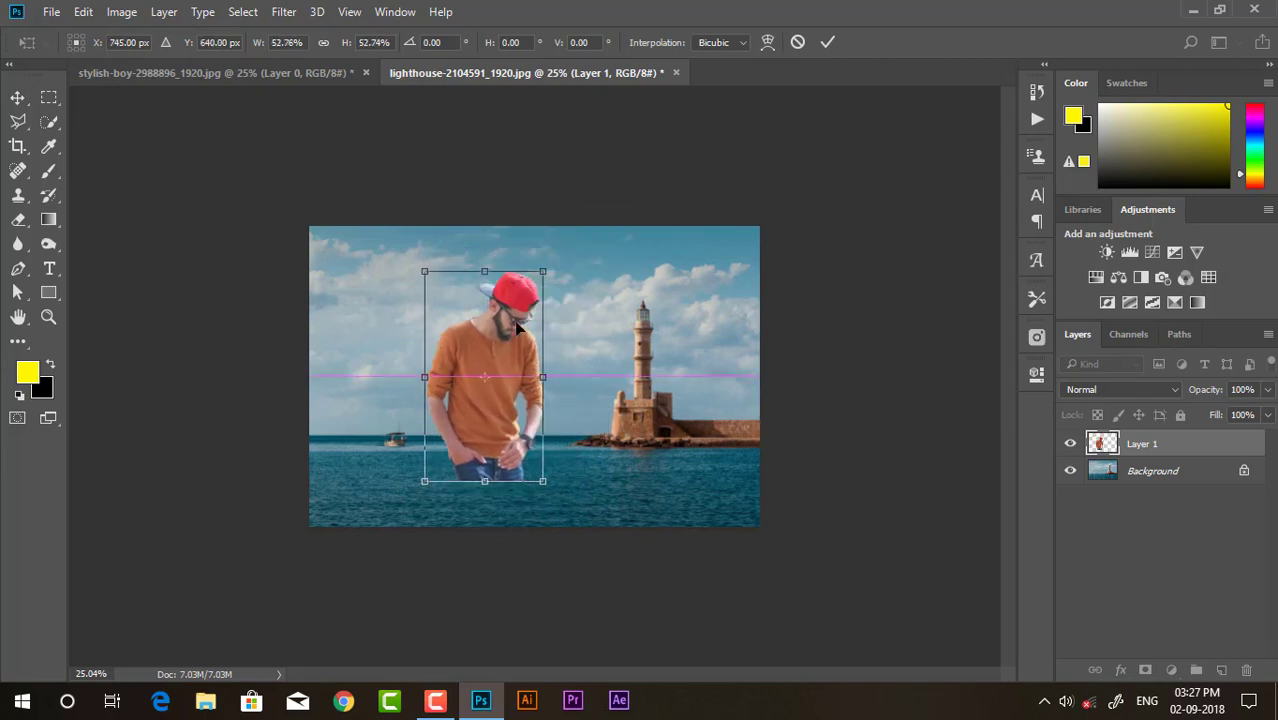
pyautogui.moveTo(542, 271)
pyautogui.mouseDown()
pyautogui.moveTo(527, 302)
pyautogui.moveTo(542, 273)
pyautogui.mouseUp()
pyautogui.moveTo(510, 347); pyautogui.dragTo(540, 348)
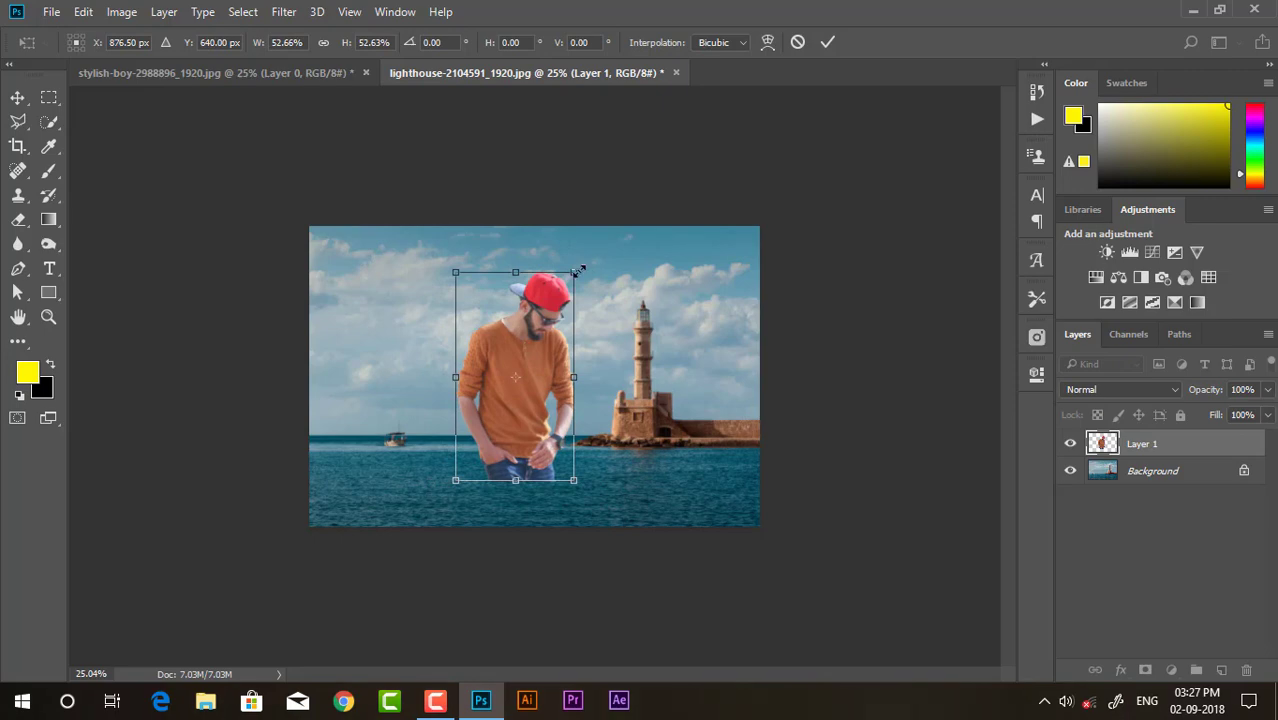
pyautogui.moveTo(578, 270); pyautogui.dragTo(580, 267)
# Step: Commit the boy's new size and position, then deselect him
pyautogui.click(827, 42)
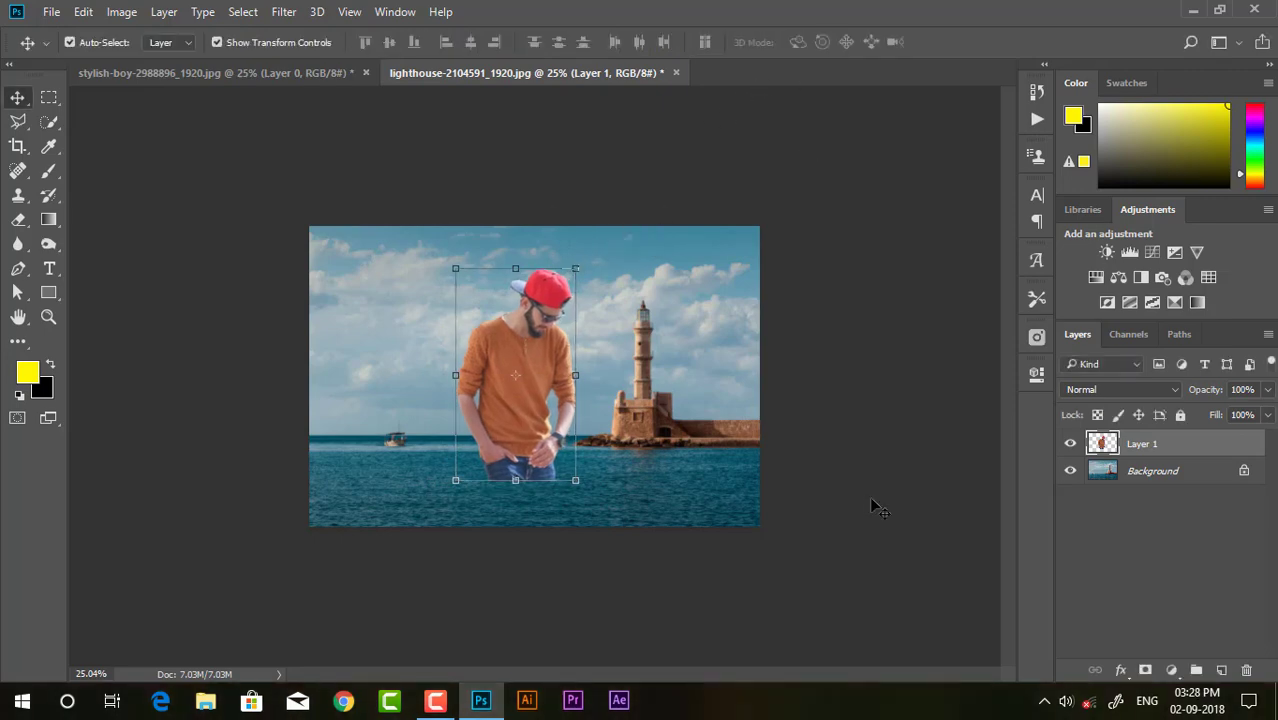
pyautogui.click(520, 521)
pyautogui.scroll(5, 520, 521)
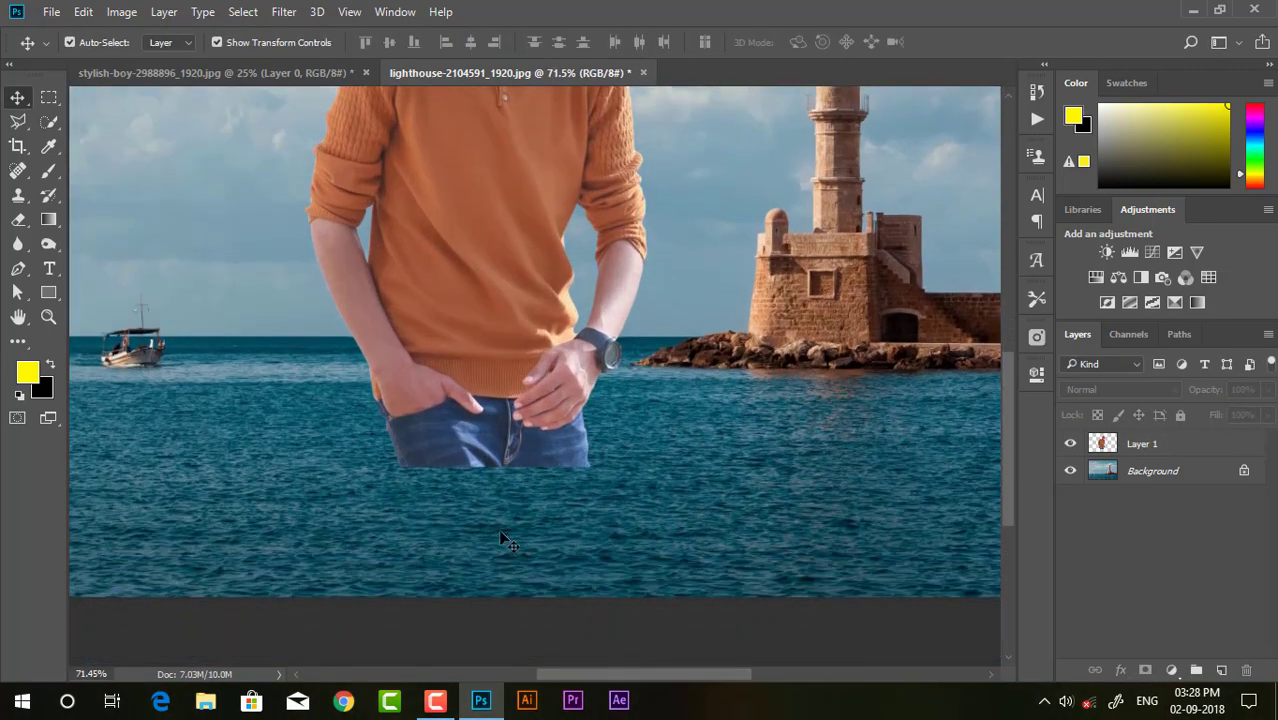
pyautogui.scroll(2, 502, 538)
pyautogui.scroll(1, 416, 502)
pyautogui.scroll(1, 400, 475)
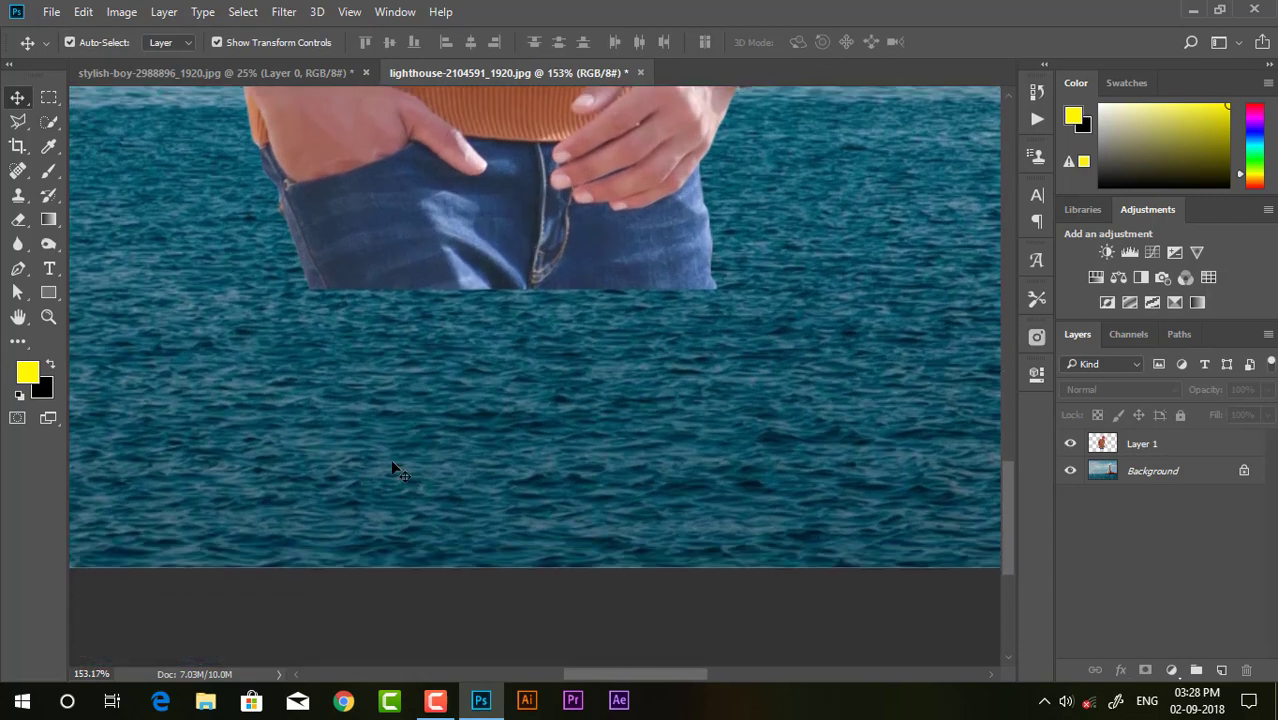
# Step: Add a layer mask to Layer 1 and paint out the jeans' bottom edge
pyautogui.click(18, 219)
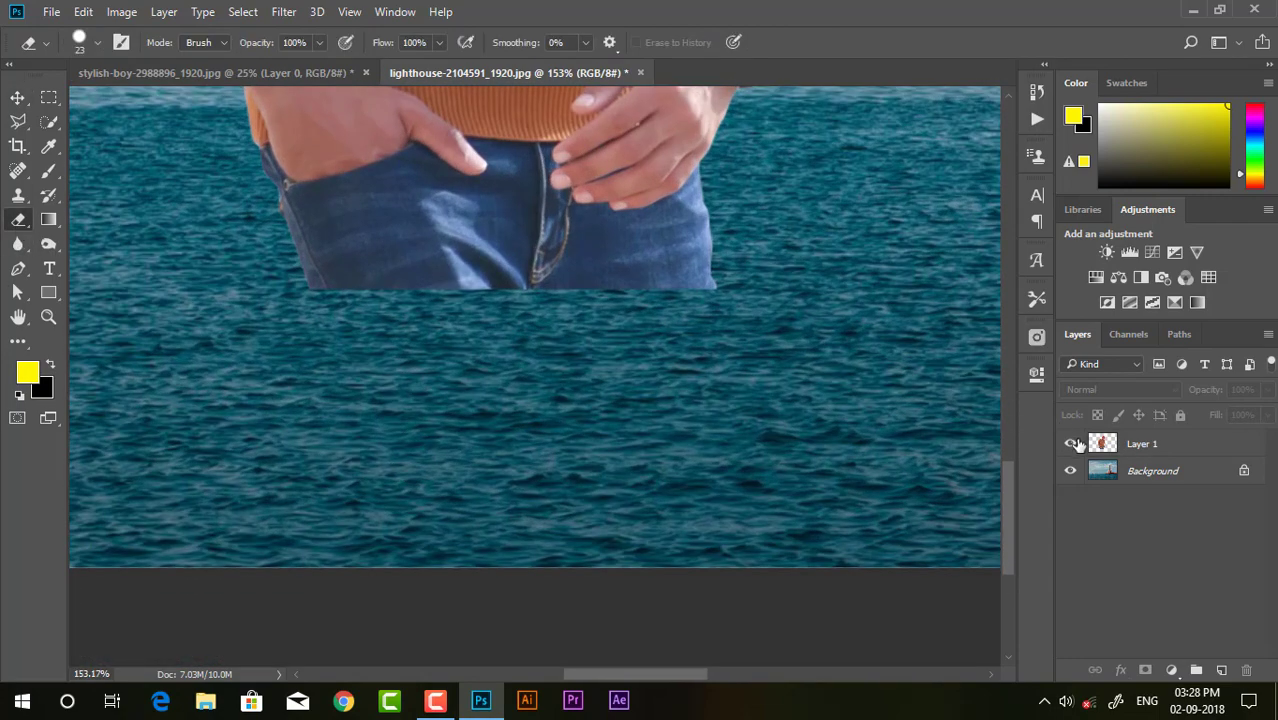
pyautogui.click(1126, 445)
pyautogui.click(1146, 671)
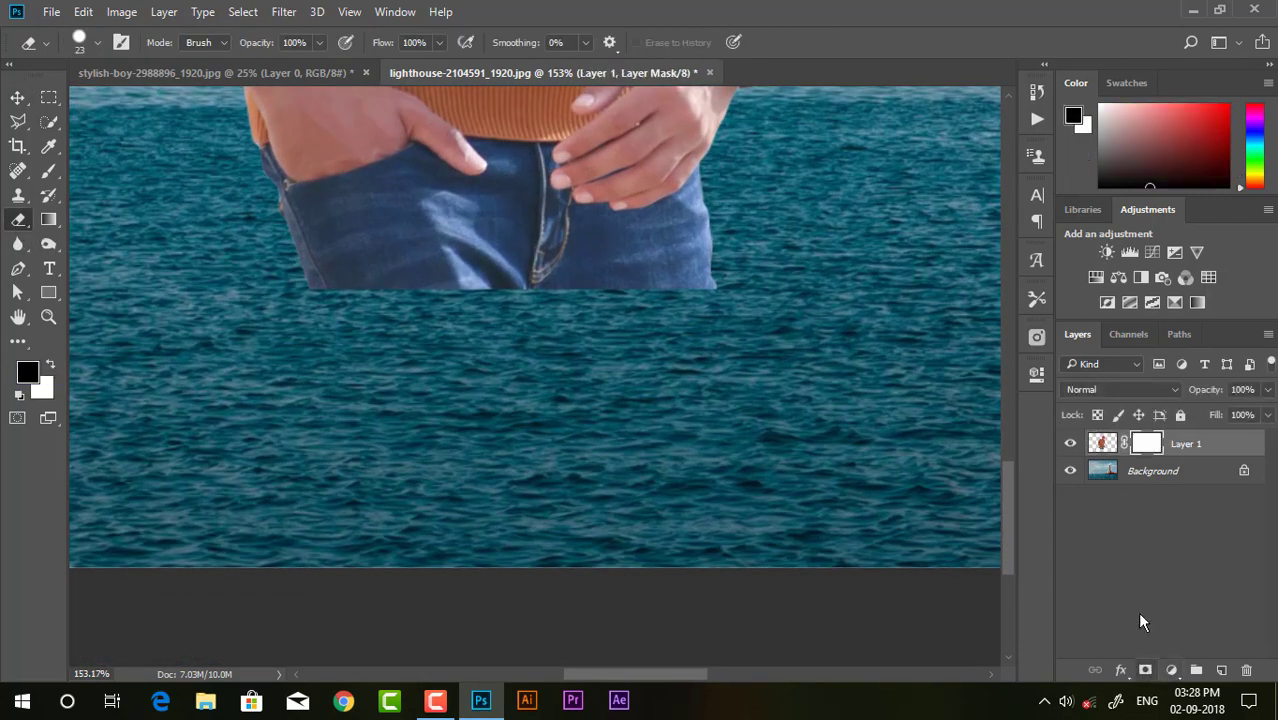
pyautogui.click(49, 170)
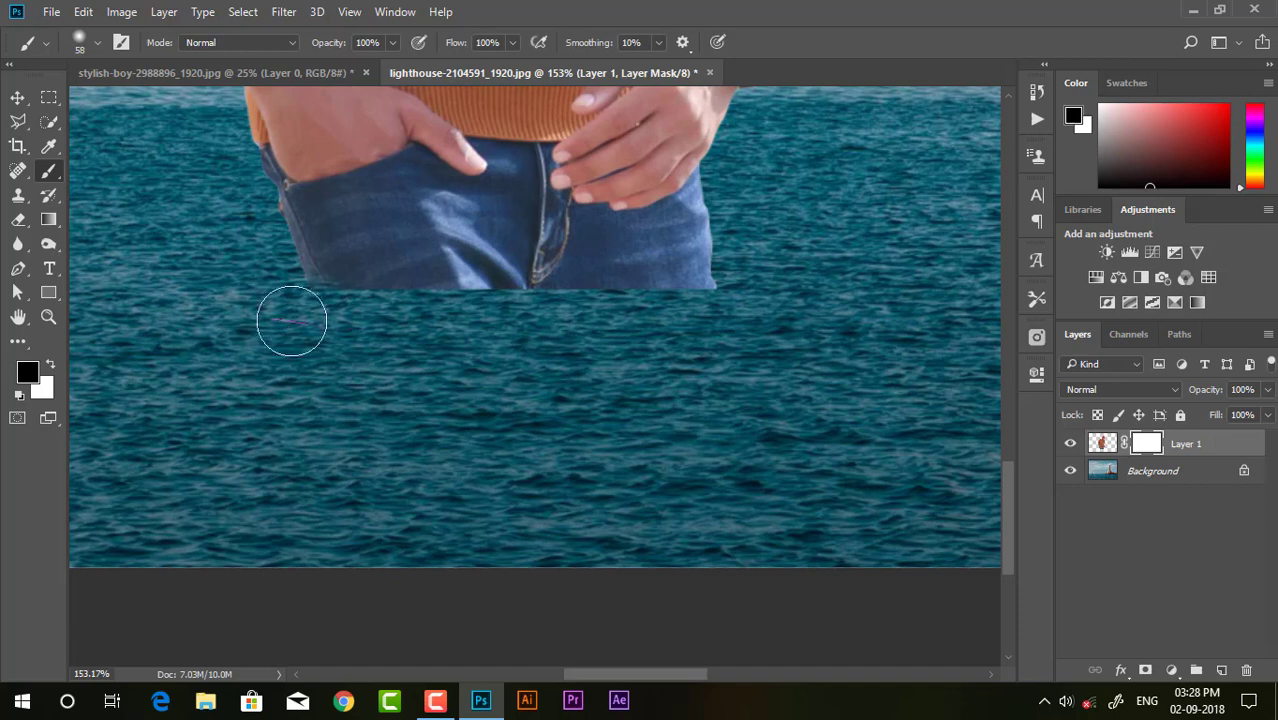
pyautogui.moveTo(397, 328)
pyautogui.mouseDown()
pyautogui.moveTo(478, 340)
pyautogui.moveTo(397, 320)
pyautogui.moveTo(679, 331)
pyautogui.moveTo(665, 322)
pyautogui.moveTo(716, 305)
pyautogui.moveTo(650, 327)
pyautogui.moveTo(739, 282)
pyautogui.moveTo(722, 314)
pyautogui.moveTo(390, 341)
pyautogui.moveTo(277, 289)
pyautogui.mouseUp()
# Step: Apply the layer mask permanently to Layer 1, then select the Background layer
pyautogui.scroll(-5, 625, 341)
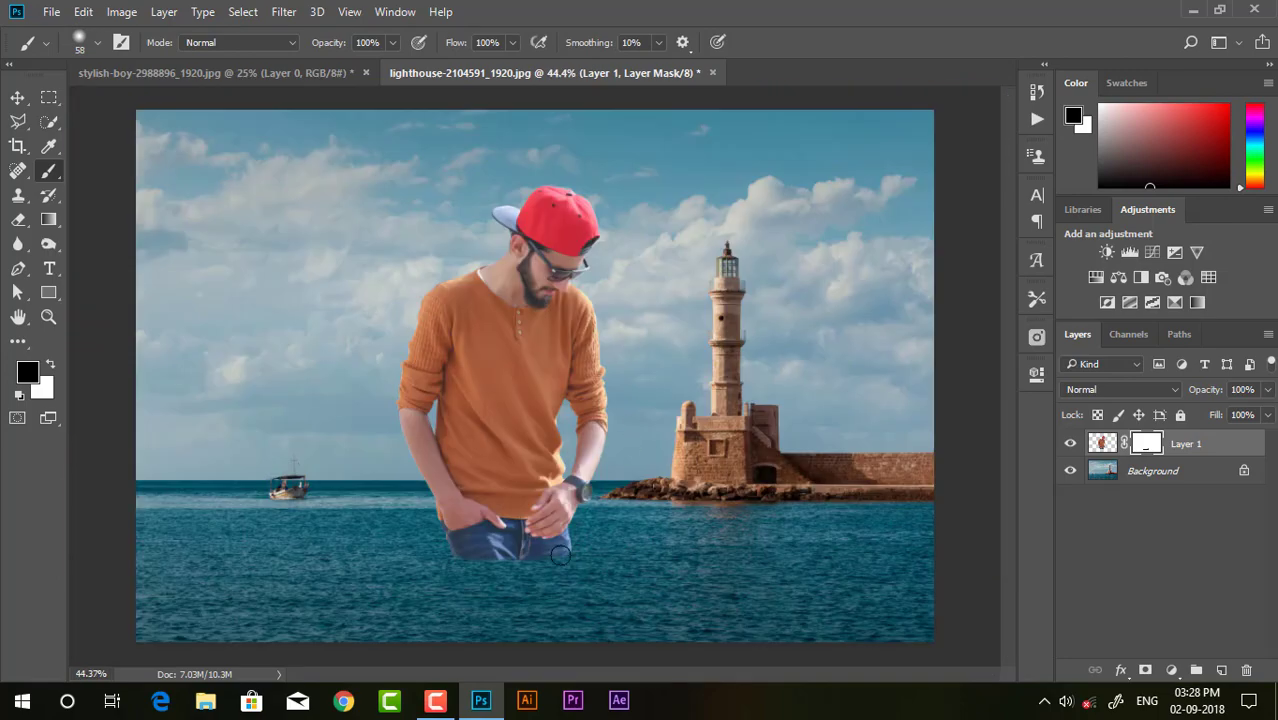
pyautogui.scroll(2, 513, 596)
pyautogui.scroll(-2, 499, 600)
pyautogui.scroll(-1, 490, 405)
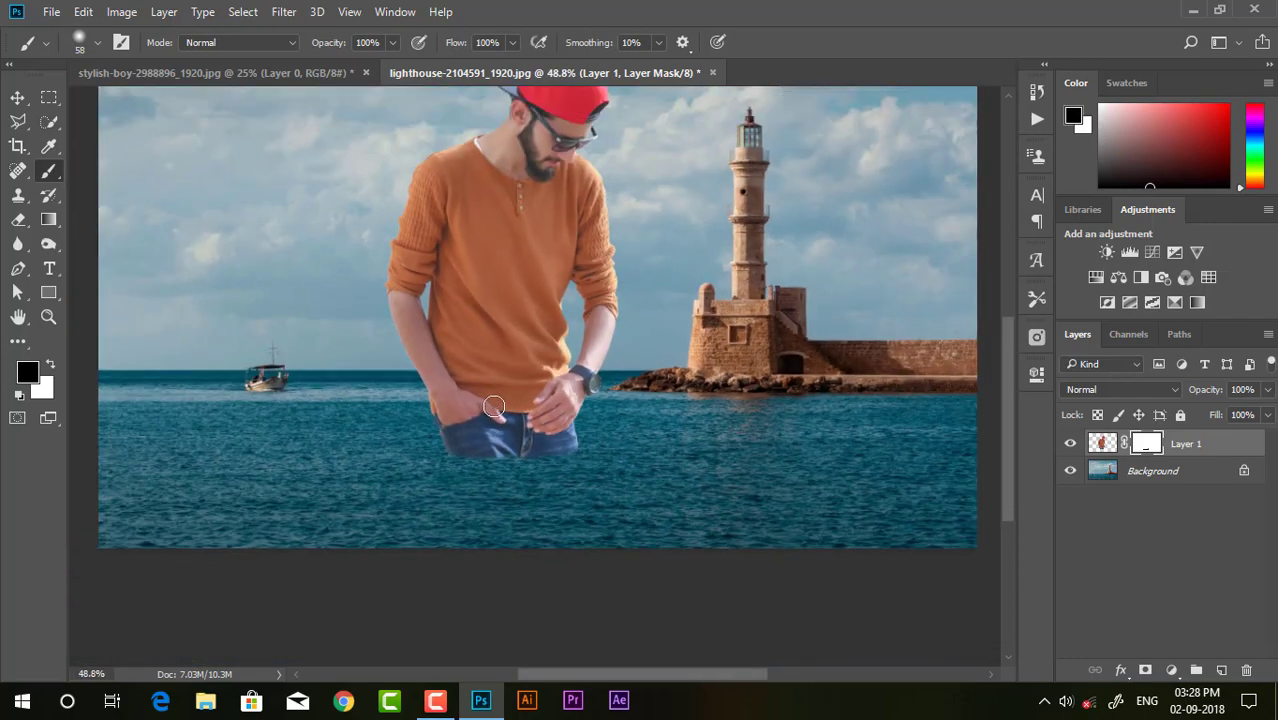
pyautogui.scroll(-2, 449, 394)
pyautogui.scroll(3, 510, 409)
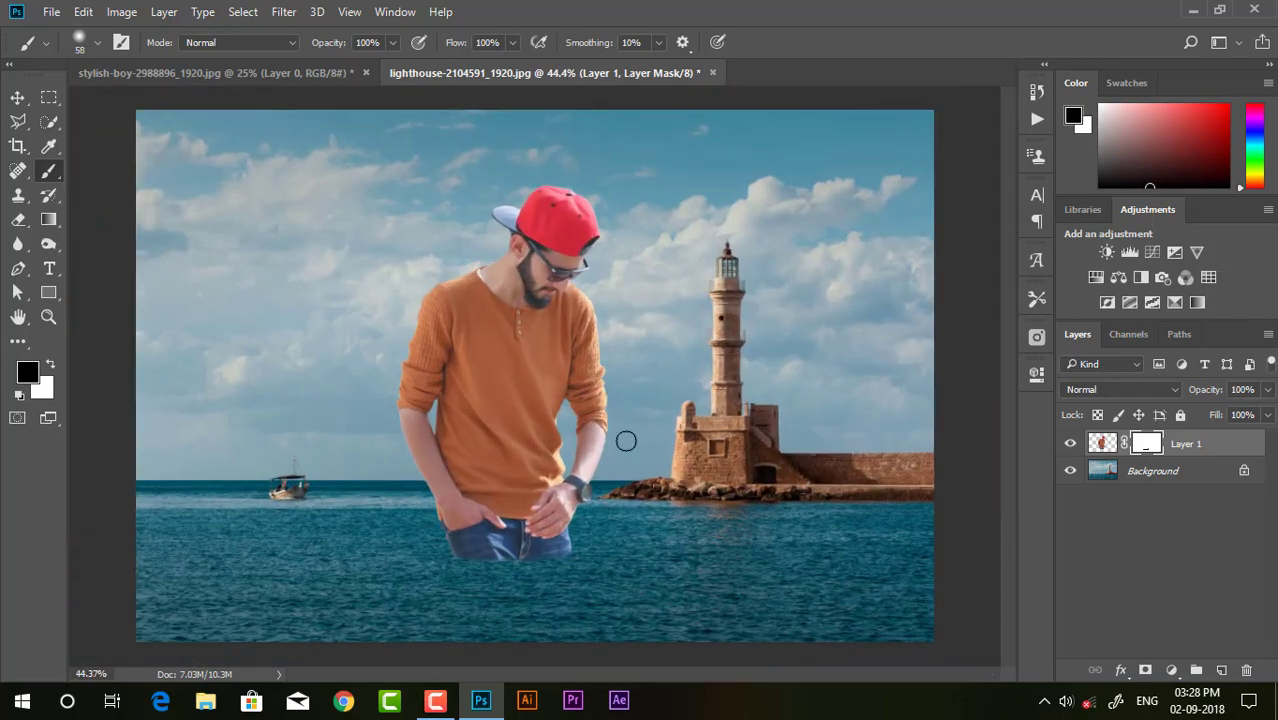
pyautogui.rightClick(1122, 445)
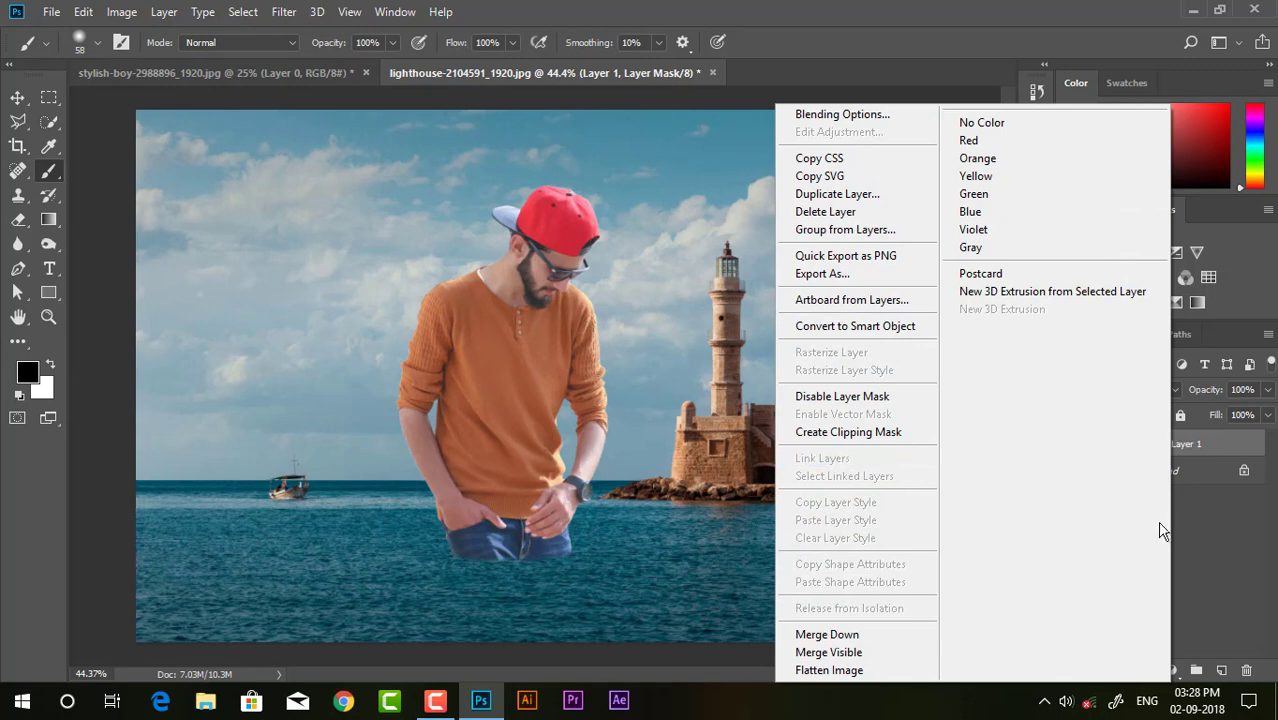
pyautogui.click(1216, 530)
pyautogui.rightClick(1157, 451)
pyautogui.click(1086, 507)
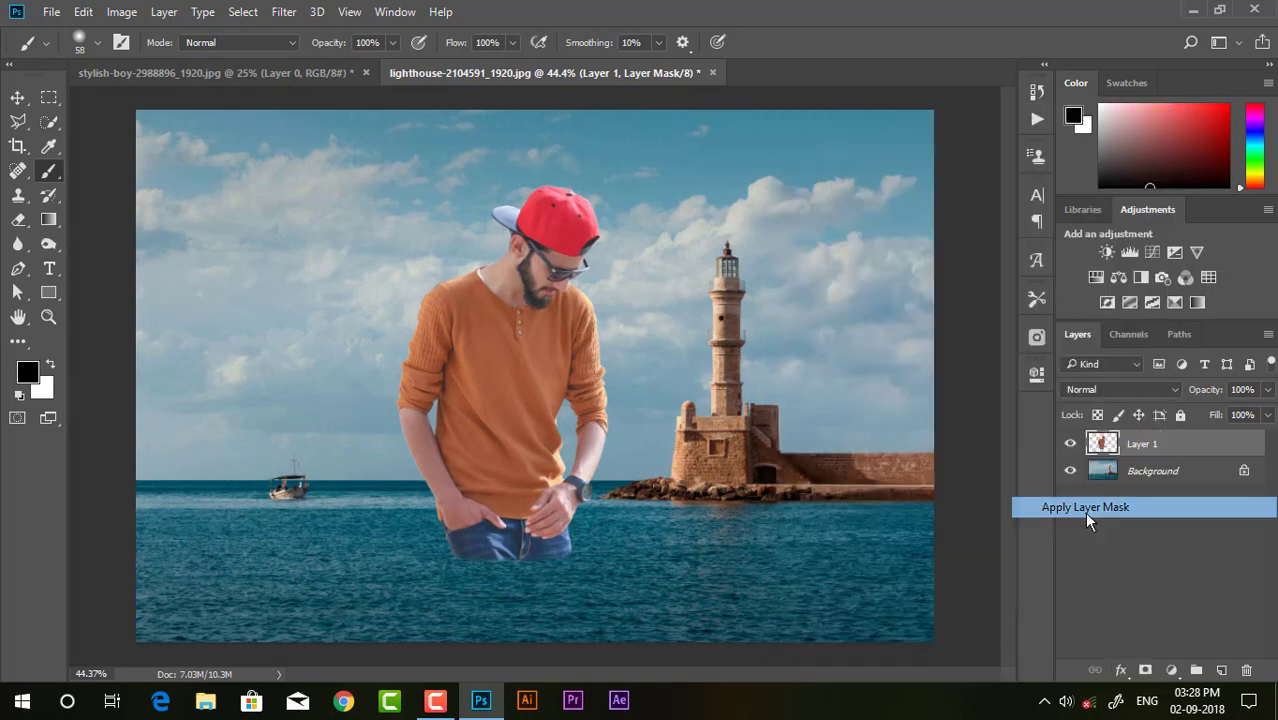
pyautogui.scroll(1, 690, 440)
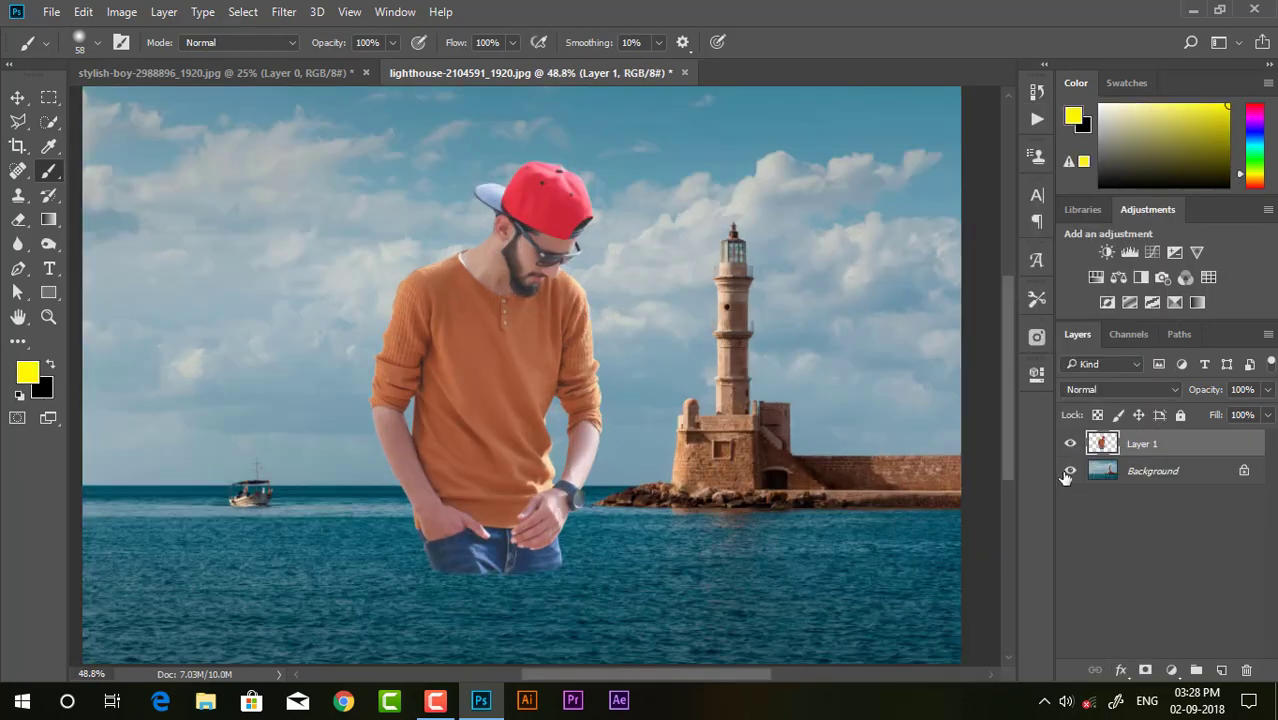
pyautogui.click(1172, 470)
# Step: Crop to a near-square frame about 1374 px wide around the boy and lighthouse
pyautogui.click(283, 11)
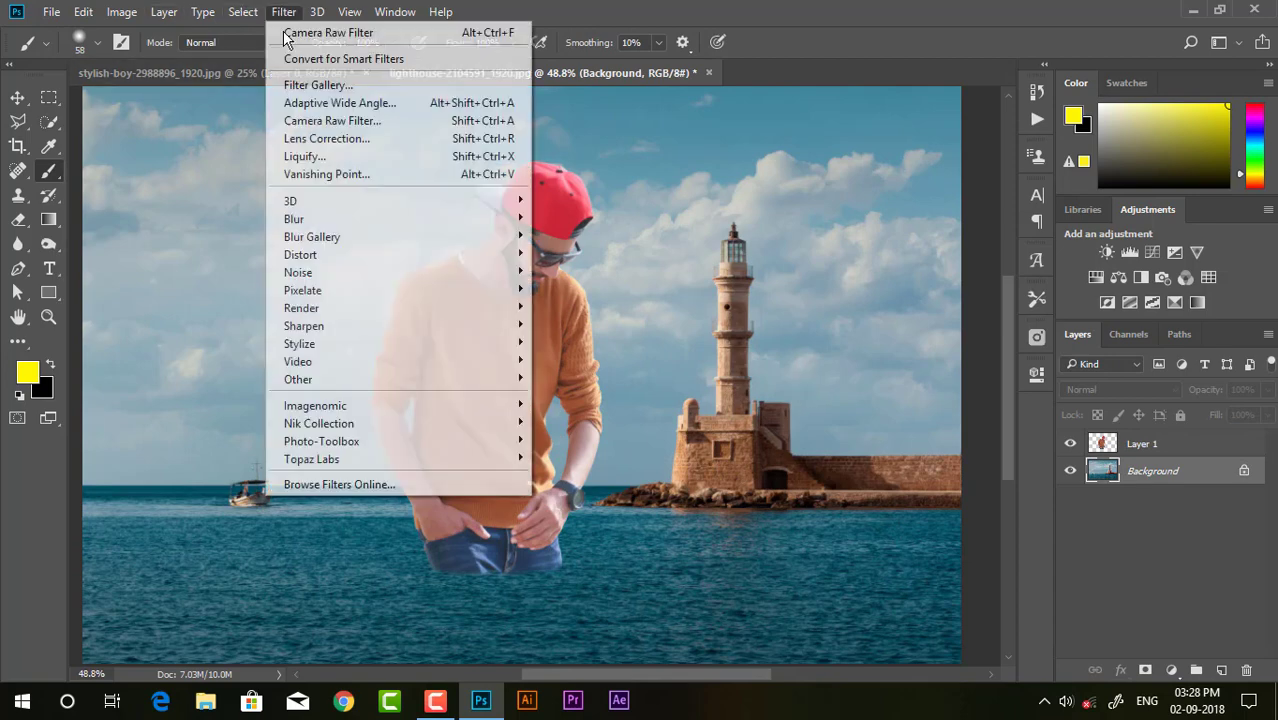
pyautogui.moveTo(294, 219)
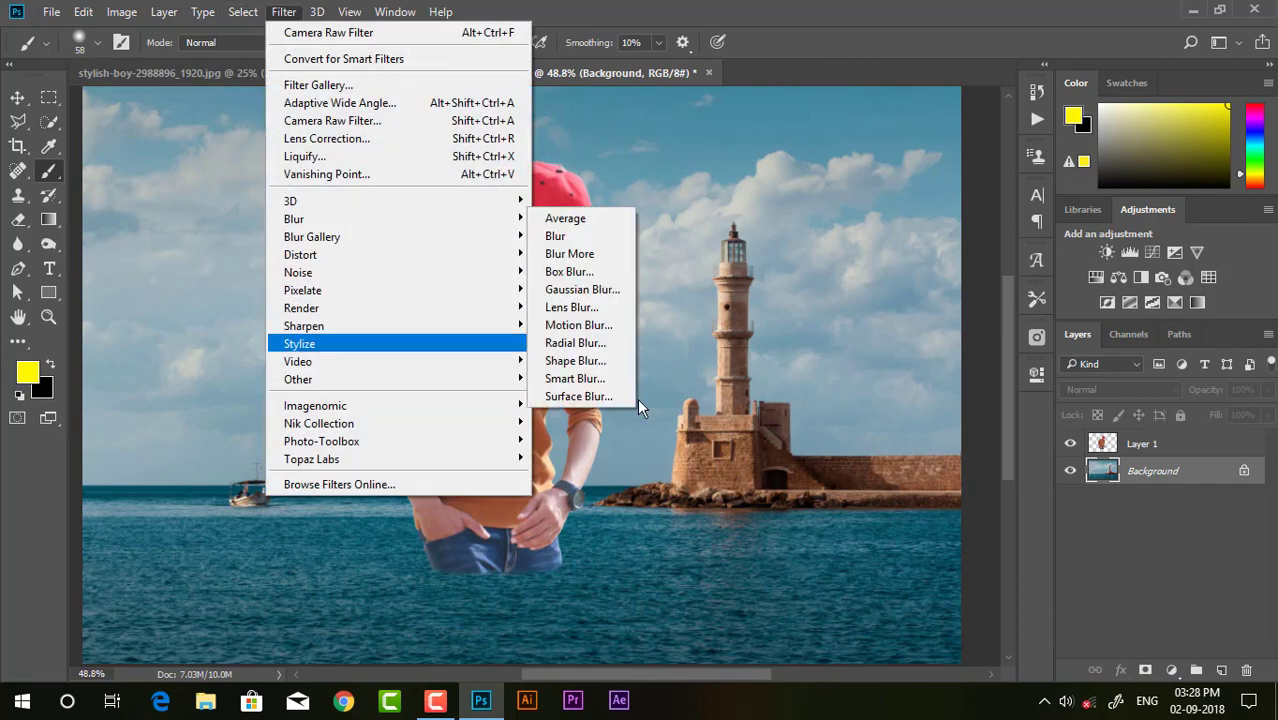
pyautogui.click(815, 7)
pyautogui.hotkey('ctrl', '-')
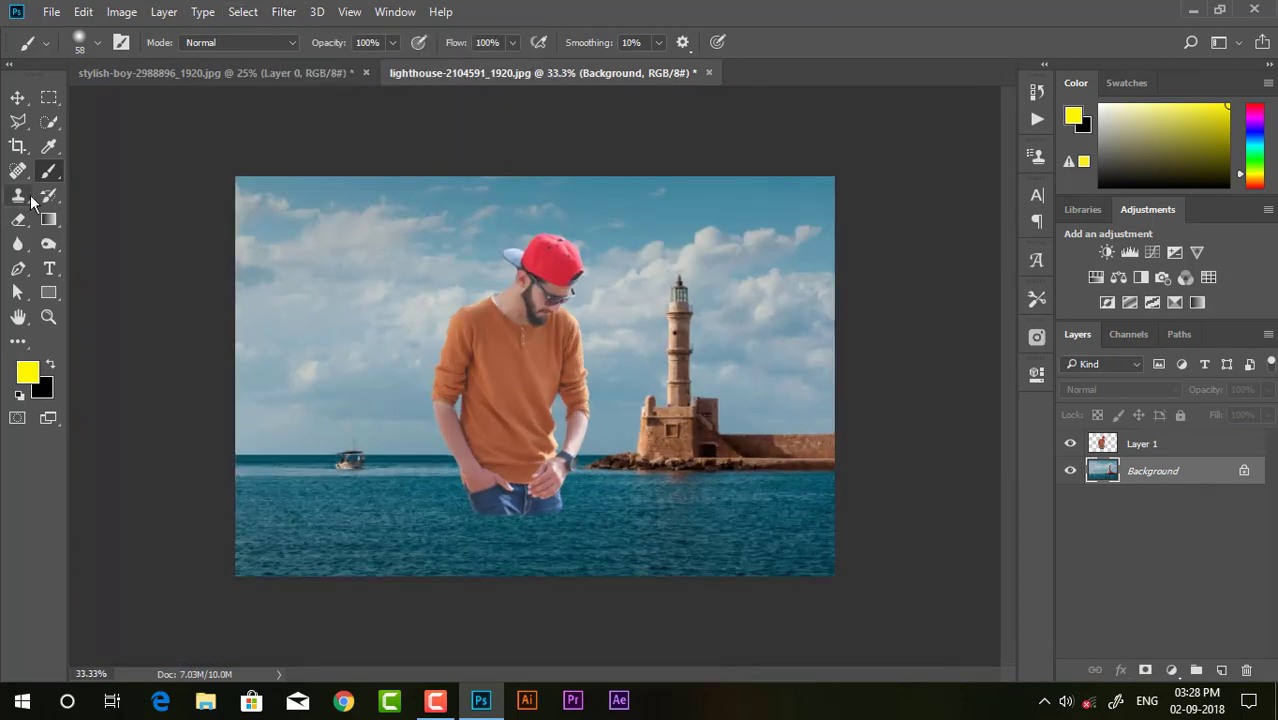
pyautogui.click(17, 146)
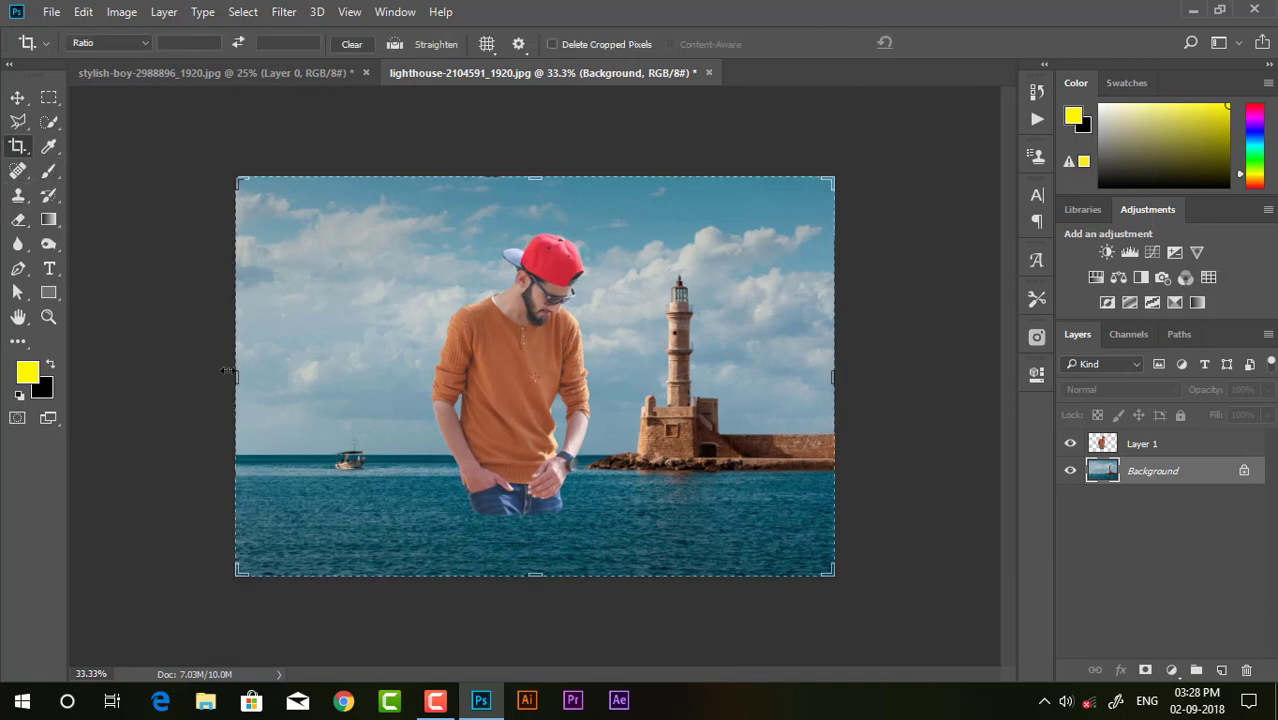
pyautogui.moveTo(228, 371); pyautogui.dragTo(322, 375)
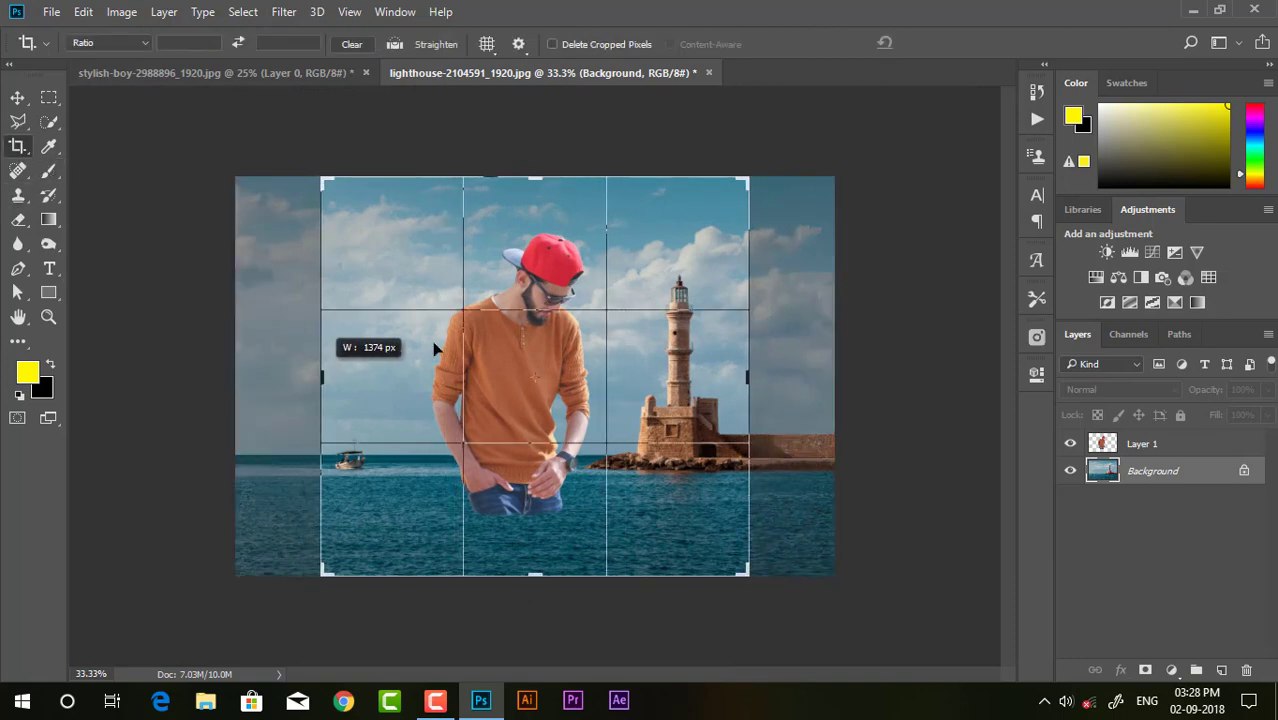
pyautogui.moveTo(536, 332); pyautogui.dragTo(510, 331)
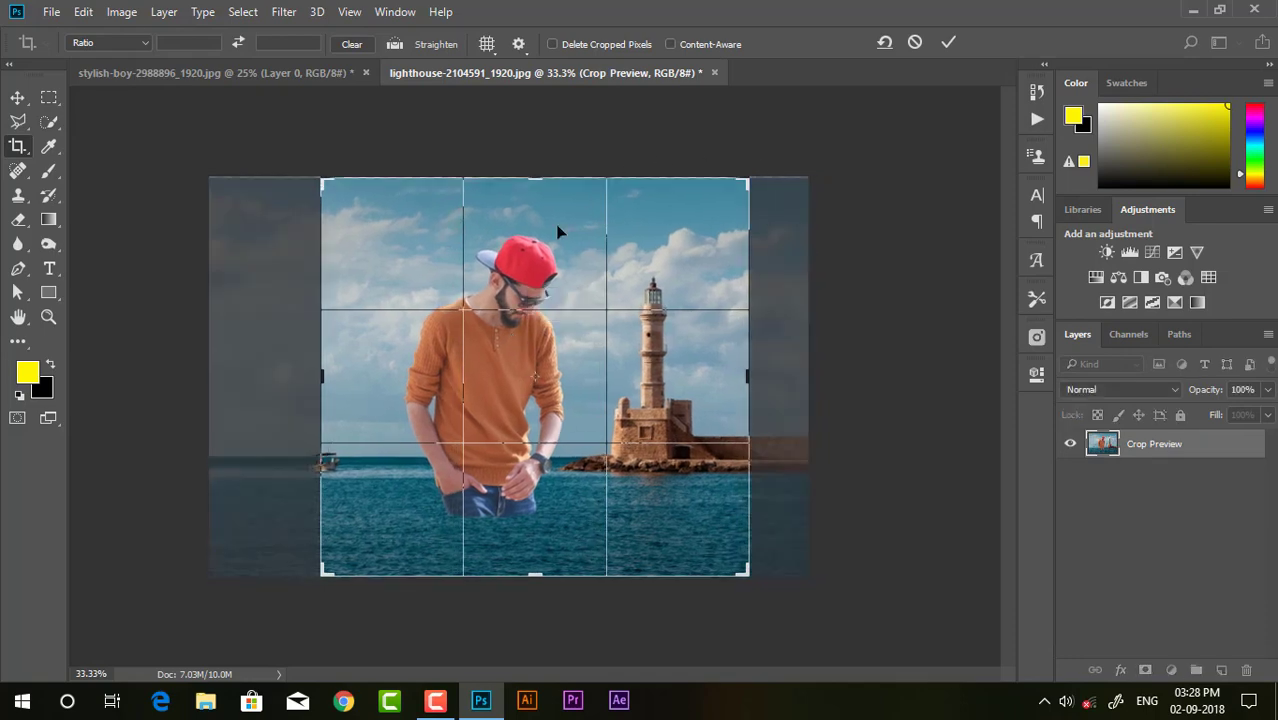
pyautogui.moveTo(558, 232); pyautogui.dragTo(560, 234)
pyautogui.click(946, 43)
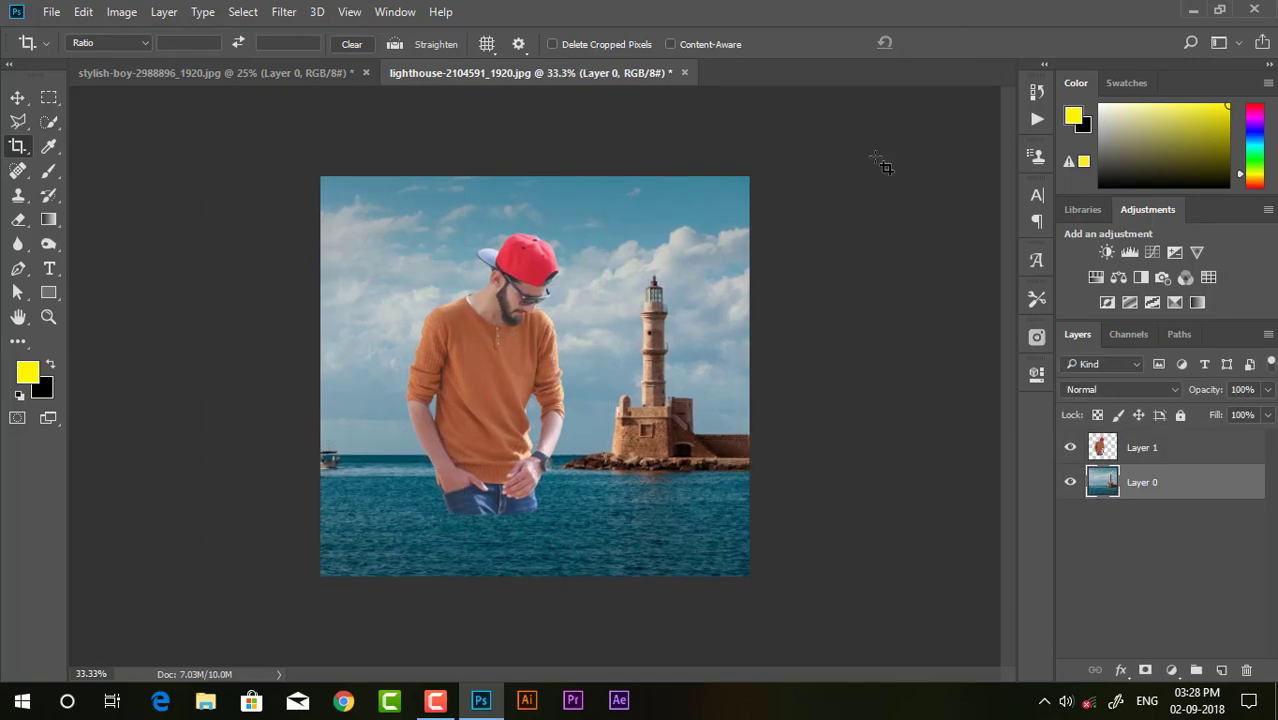
# Step: Make Layer 0, the sea background, the active layer
pyautogui.scroll(1, 497, 413)
pyautogui.scroll(1, 417, 465)
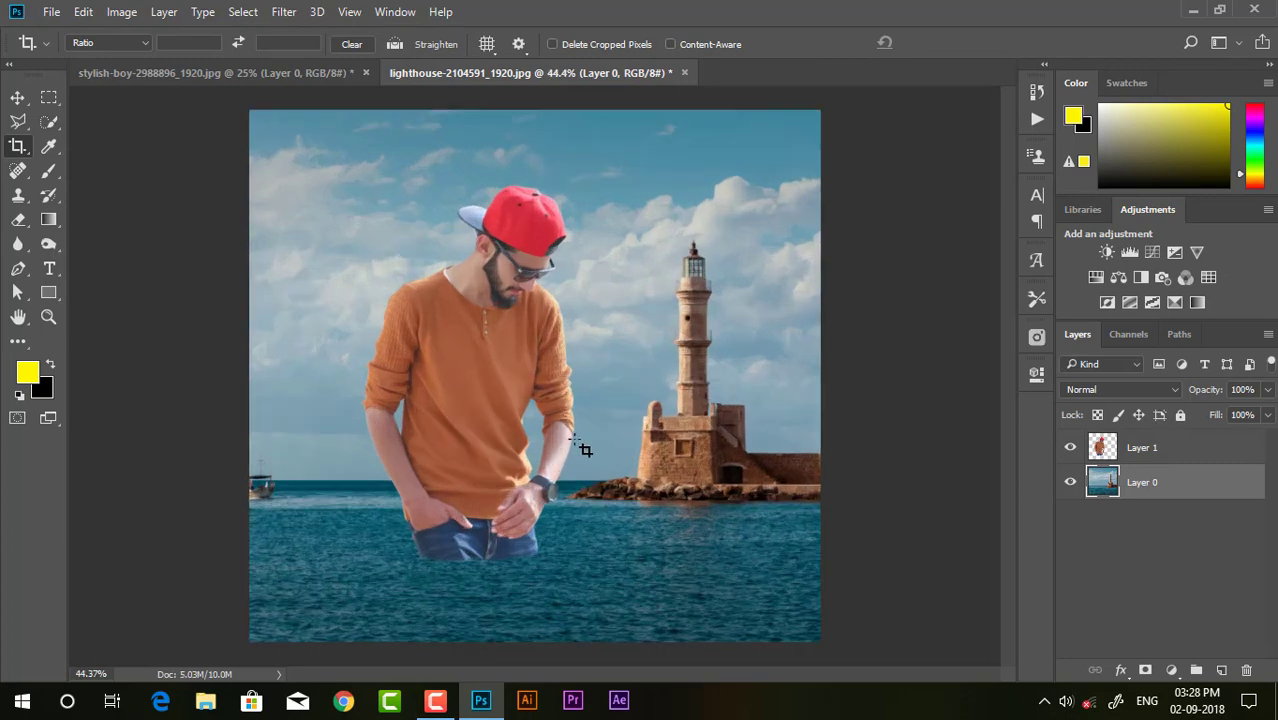
pyautogui.scroll(-1, 583, 450)
pyautogui.scroll(1, 480, 510)
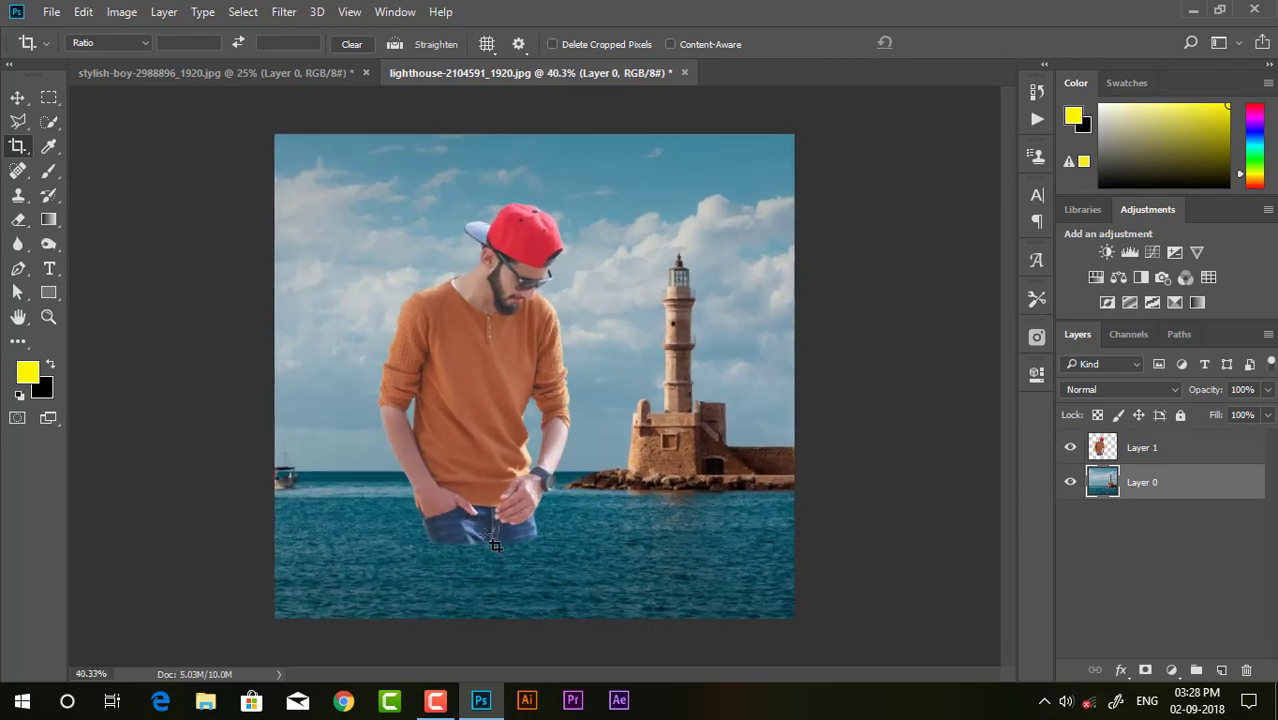
pyautogui.click(1136, 452)
pyautogui.click(1126, 497)
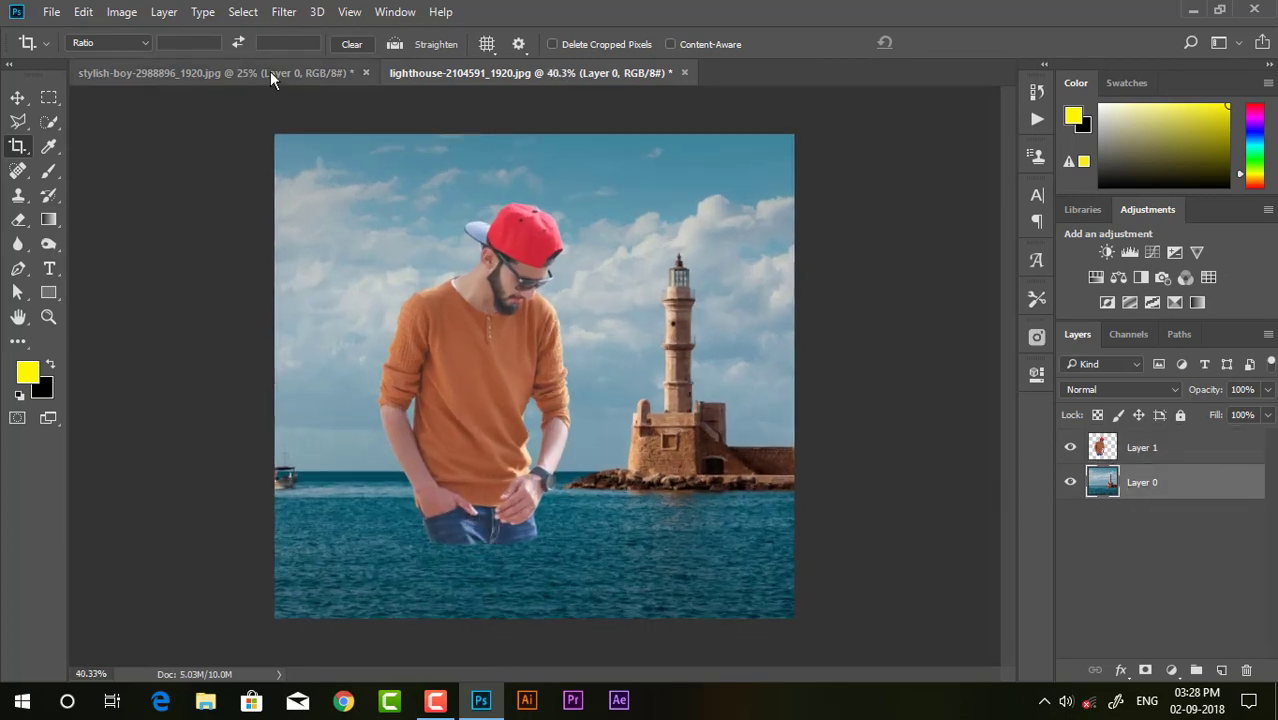
# Step: Start a Tilt-Shift blur and push the lower focus and fade lines down
pyautogui.click(283, 12)
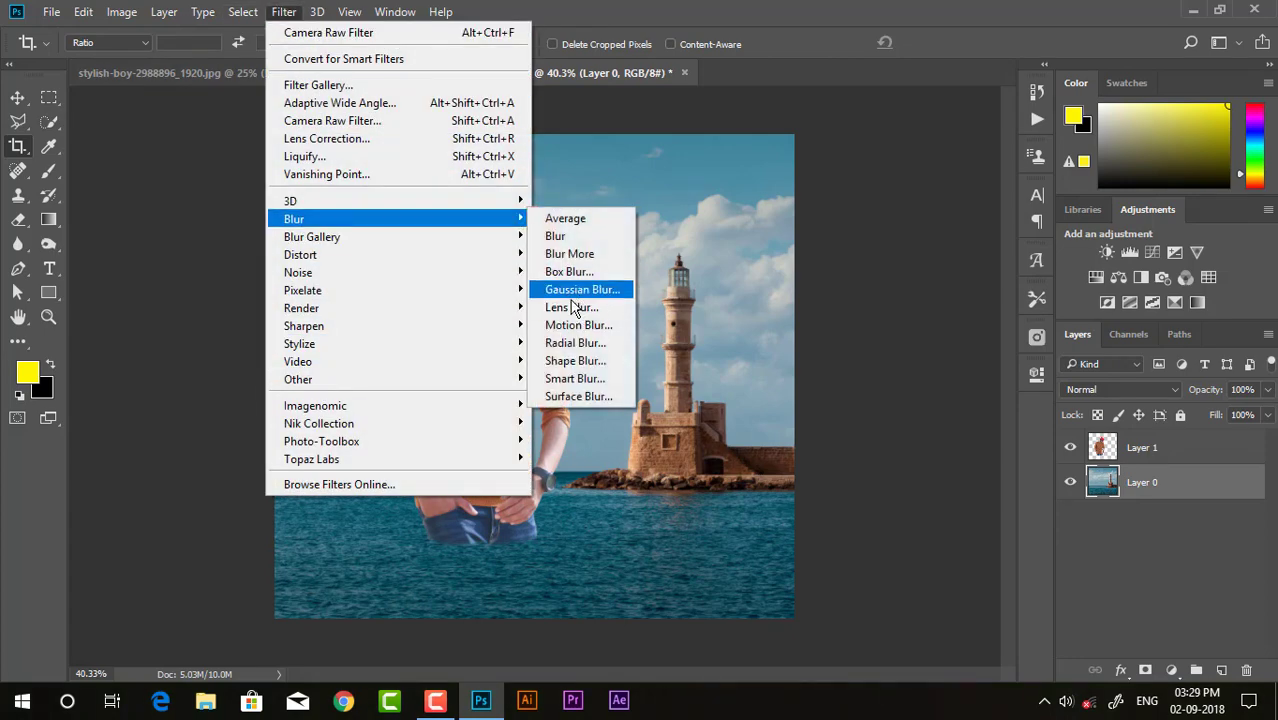
pyautogui.moveTo(312, 237)
pyautogui.click(586, 274)
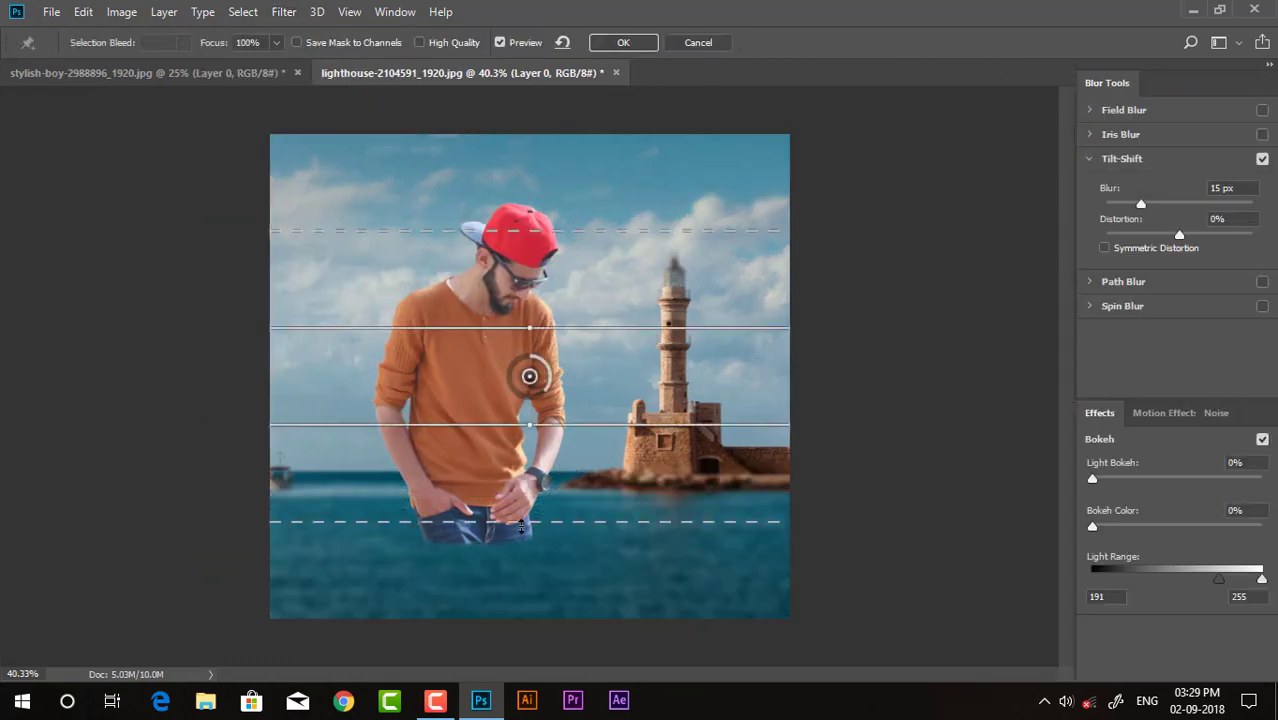
pyautogui.moveTo(520, 522); pyautogui.dragTo(522, 655)
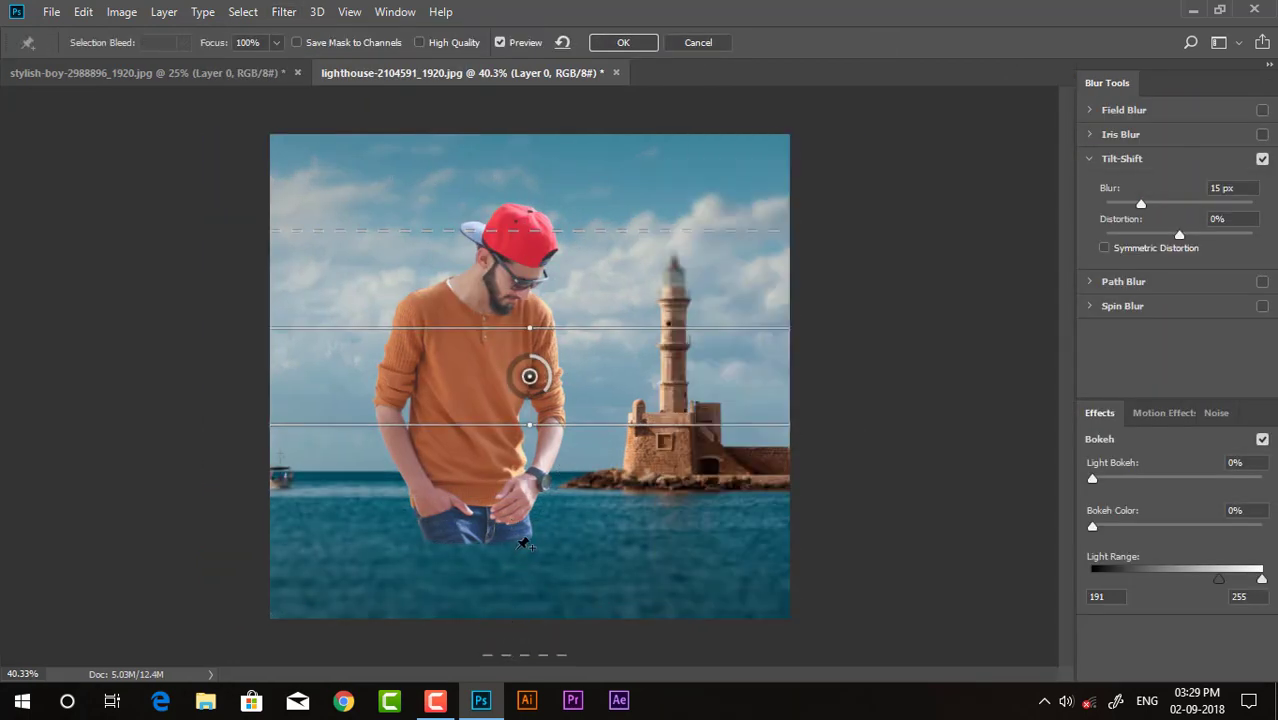
pyautogui.scroll(-2, 524, 544)
pyautogui.moveTo(529, 412); pyautogui.dragTo(513, 597)
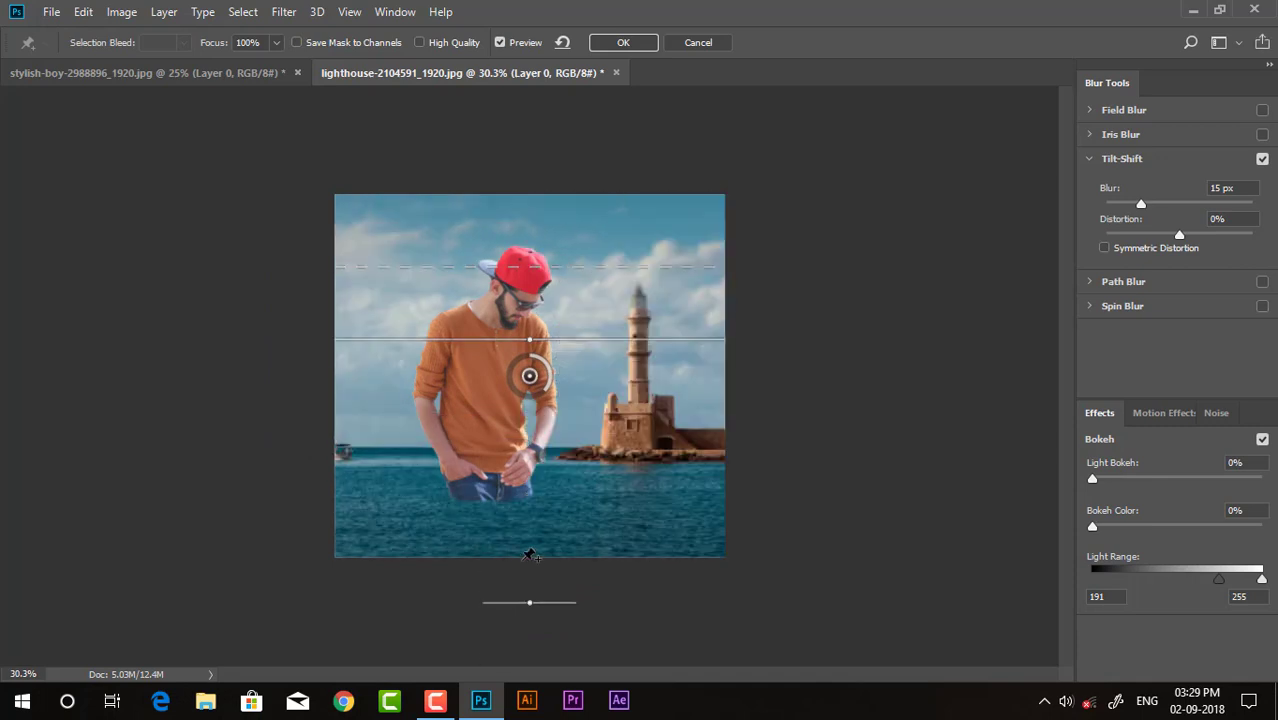
pyautogui.moveTo(513, 597)
pyautogui.mouseDown()
pyautogui.moveTo(525, 597)
pyautogui.moveTo(516, 550)
pyautogui.mouseUp()
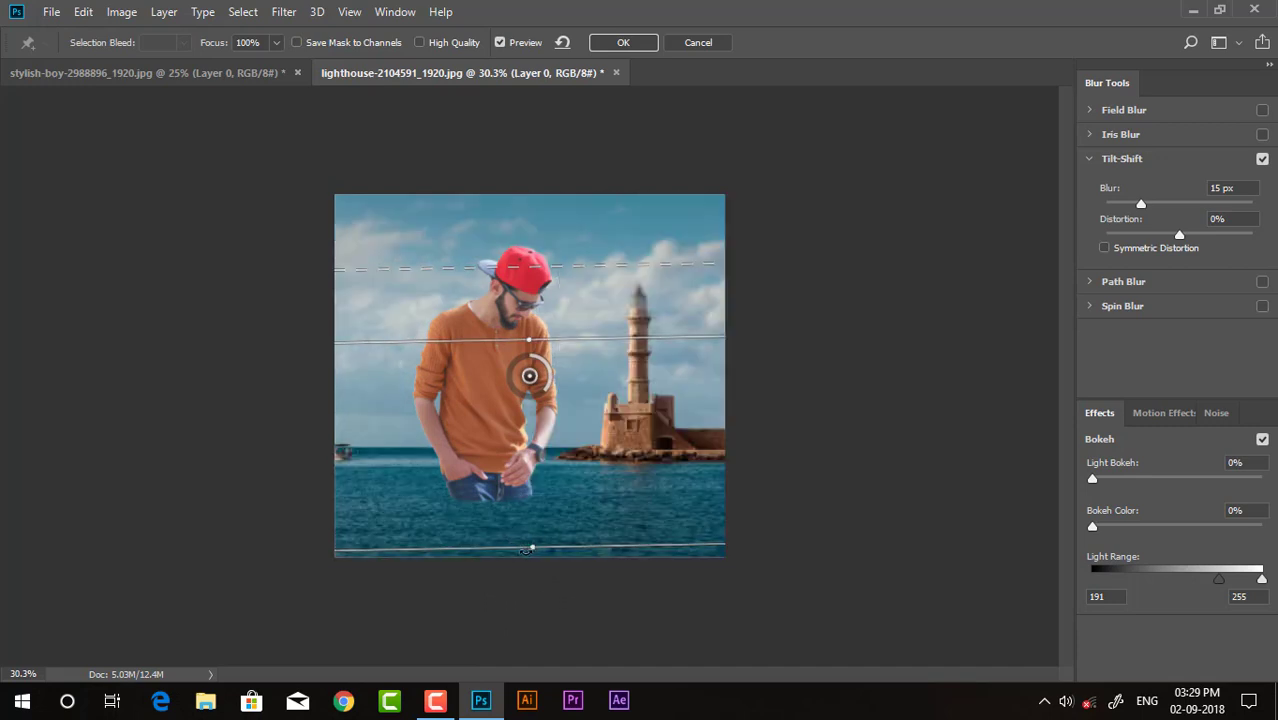
pyautogui.moveTo(511, 549); pyautogui.dragTo(515, 520)
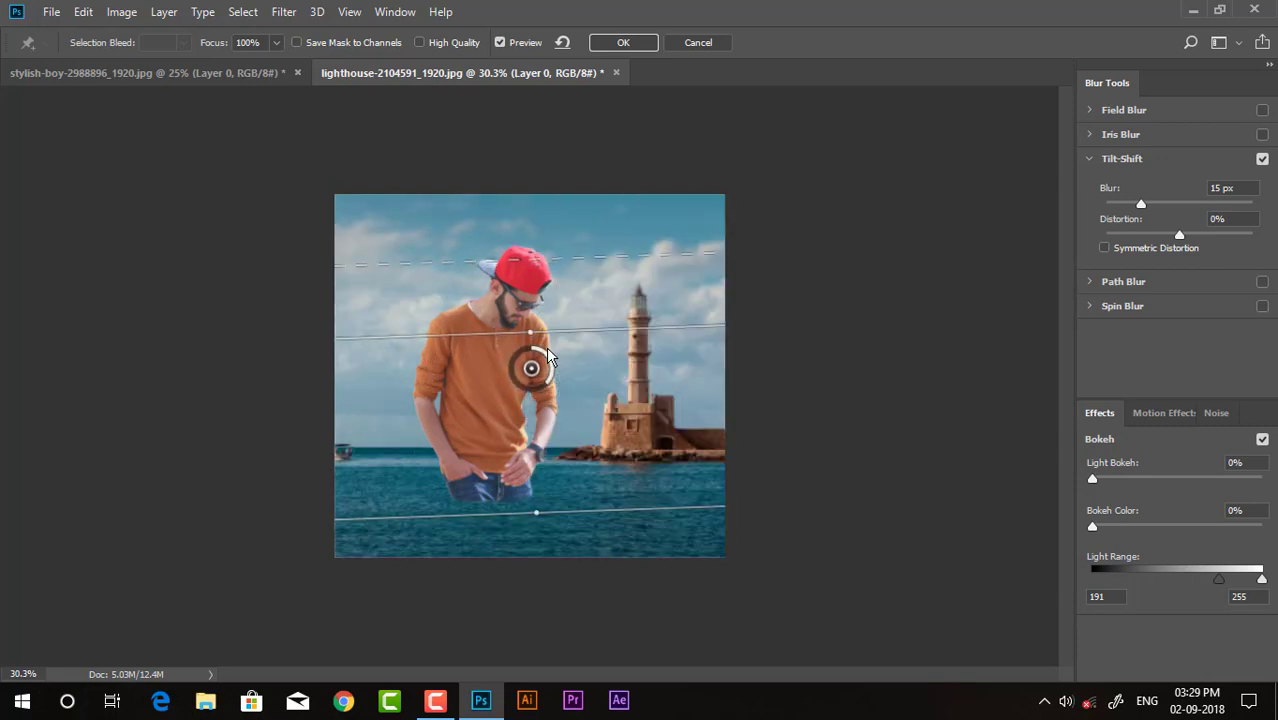
# Step: Narrow the sharp band and move it down to the waterline
pyautogui.moveTo(531, 368); pyautogui.dragTo(538, 375)
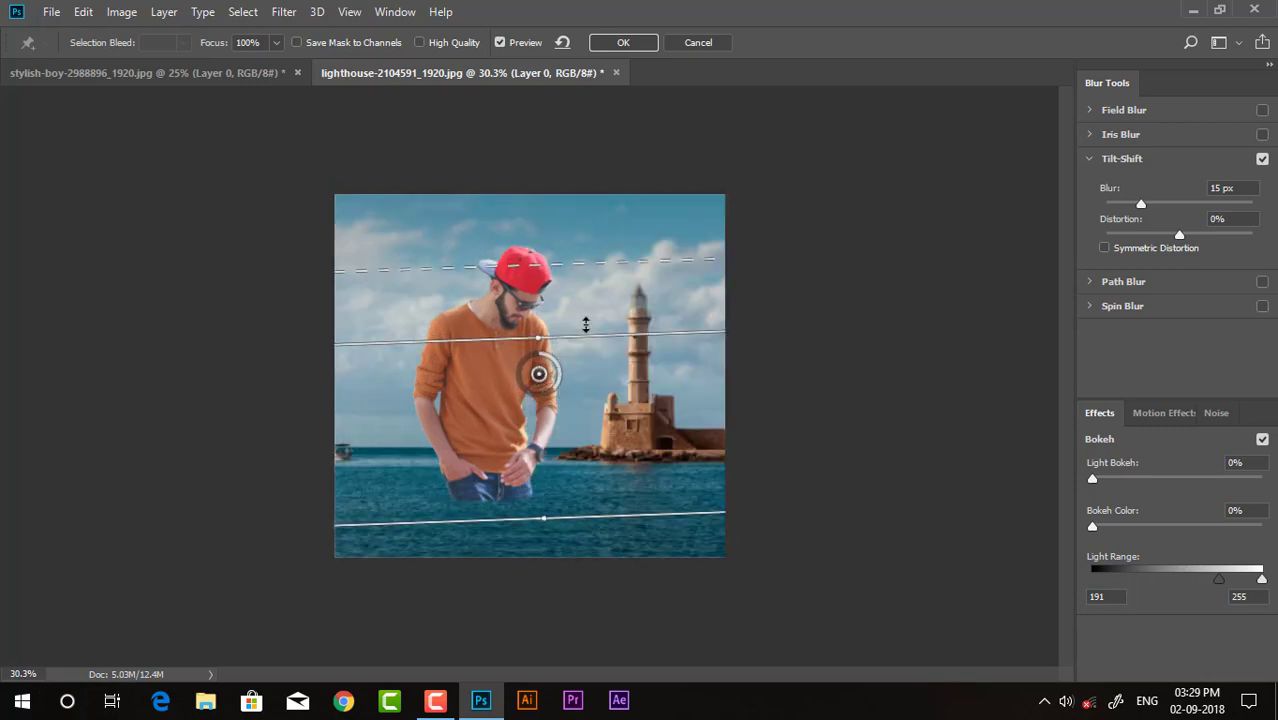
pyautogui.moveTo(585, 320); pyautogui.dragTo(593, 318)
pyautogui.hotkey('ctrl', 'z')
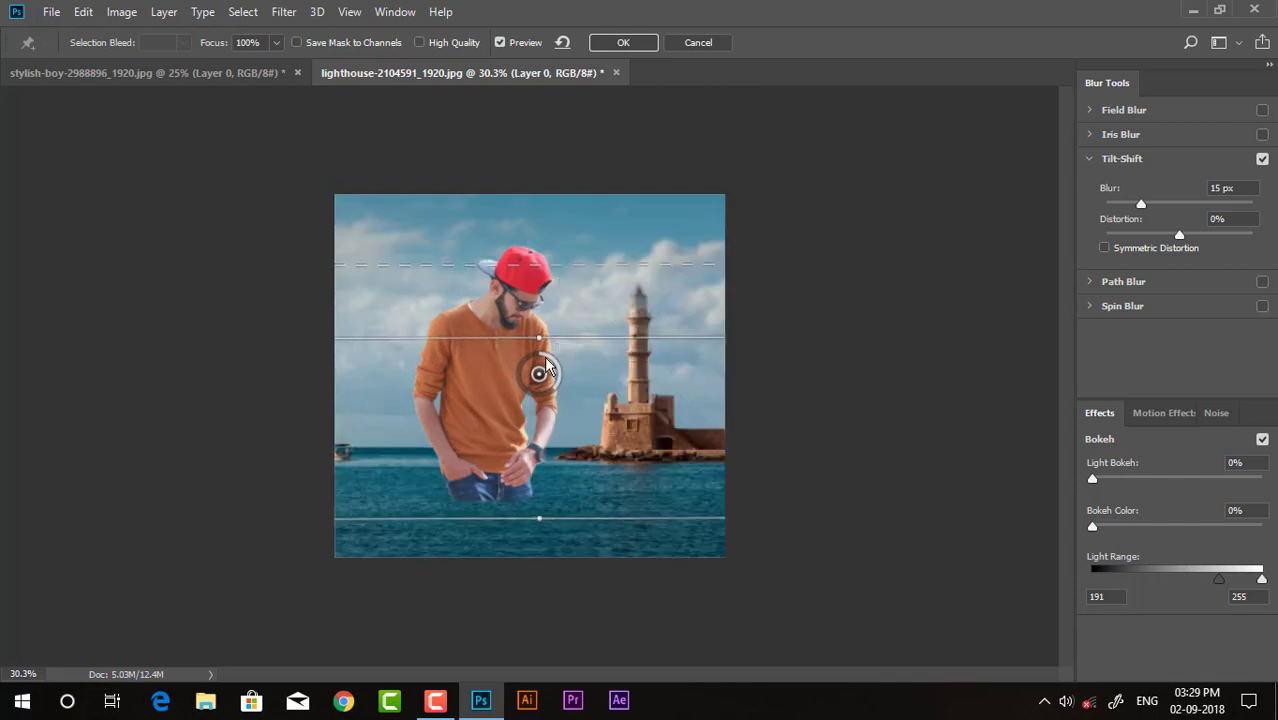
pyautogui.moveTo(513, 360); pyautogui.dragTo(506, 476)
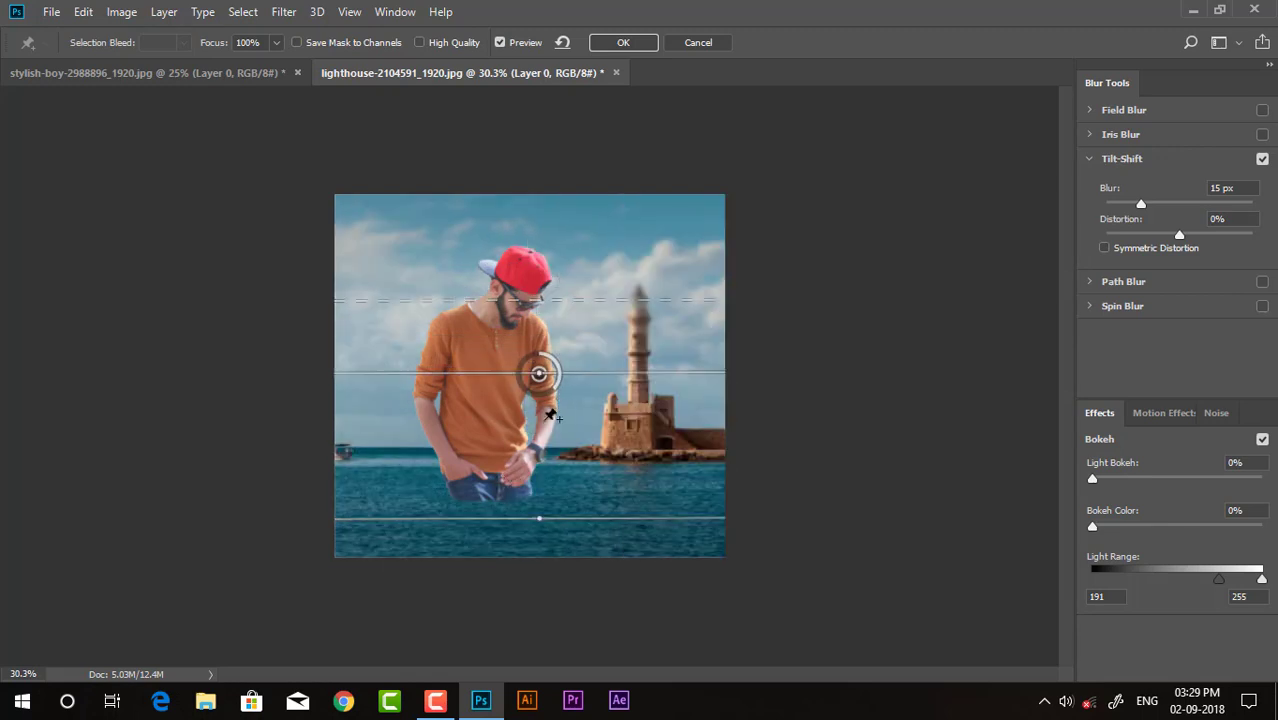
pyautogui.moveTo(550, 480); pyautogui.dragTo(543, 608)
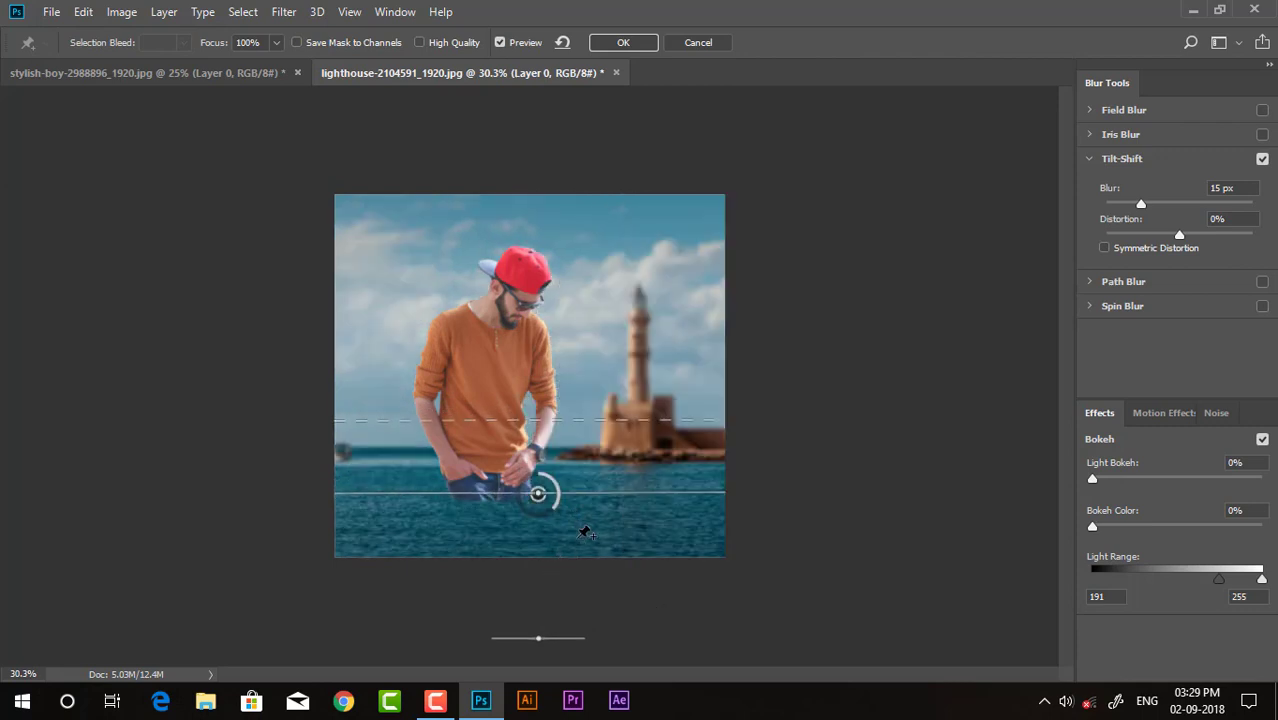
# Step: Tighten the band's lower edge and set a negative Distortion of about -73%
pyautogui.hotkey('ctrl', '-')
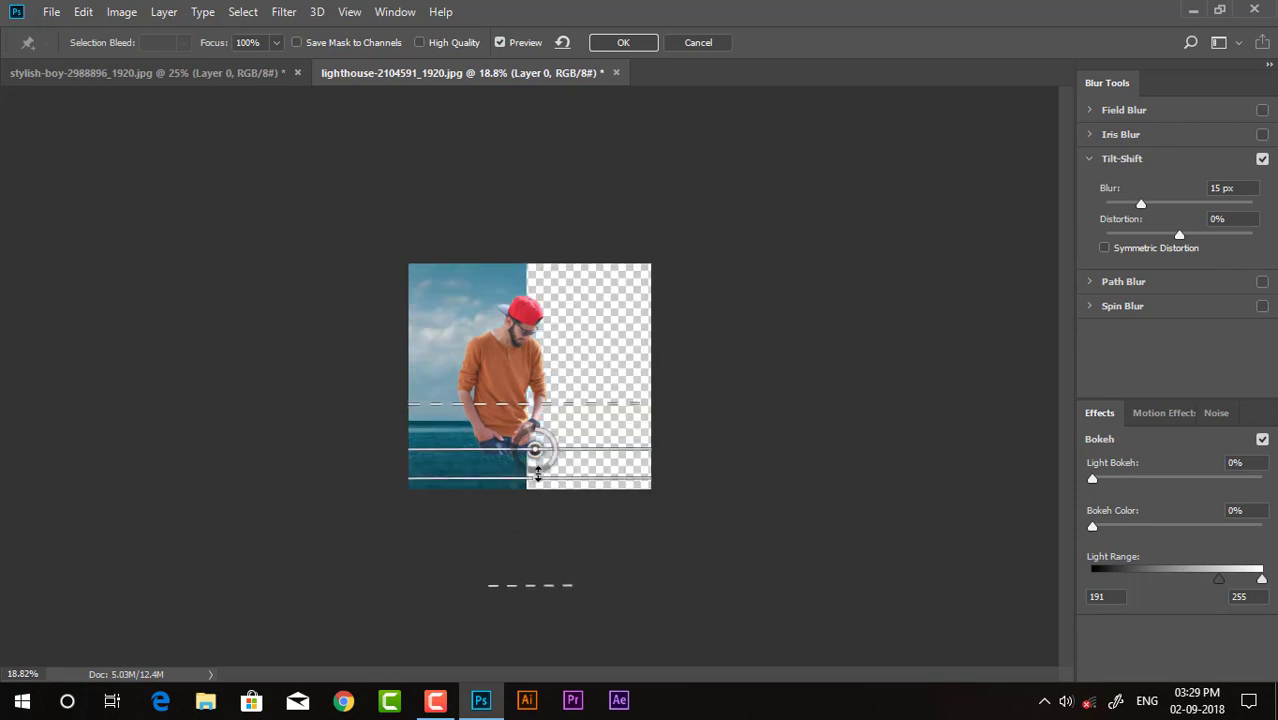
pyautogui.moveTo(523, 511); pyautogui.dragTo(535, 459)
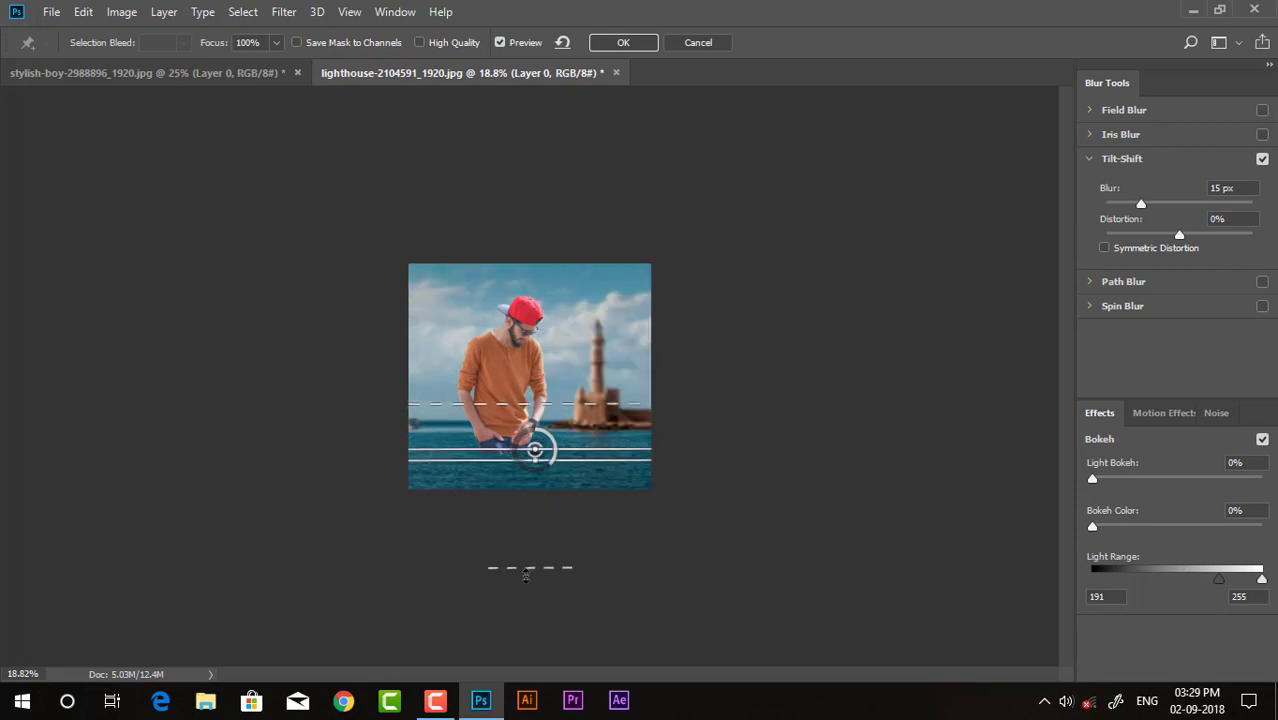
pyautogui.moveTo(527, 567); pyautogui.dragTo(540, 474)
pyautogui.hotkey('ctrl', '+')
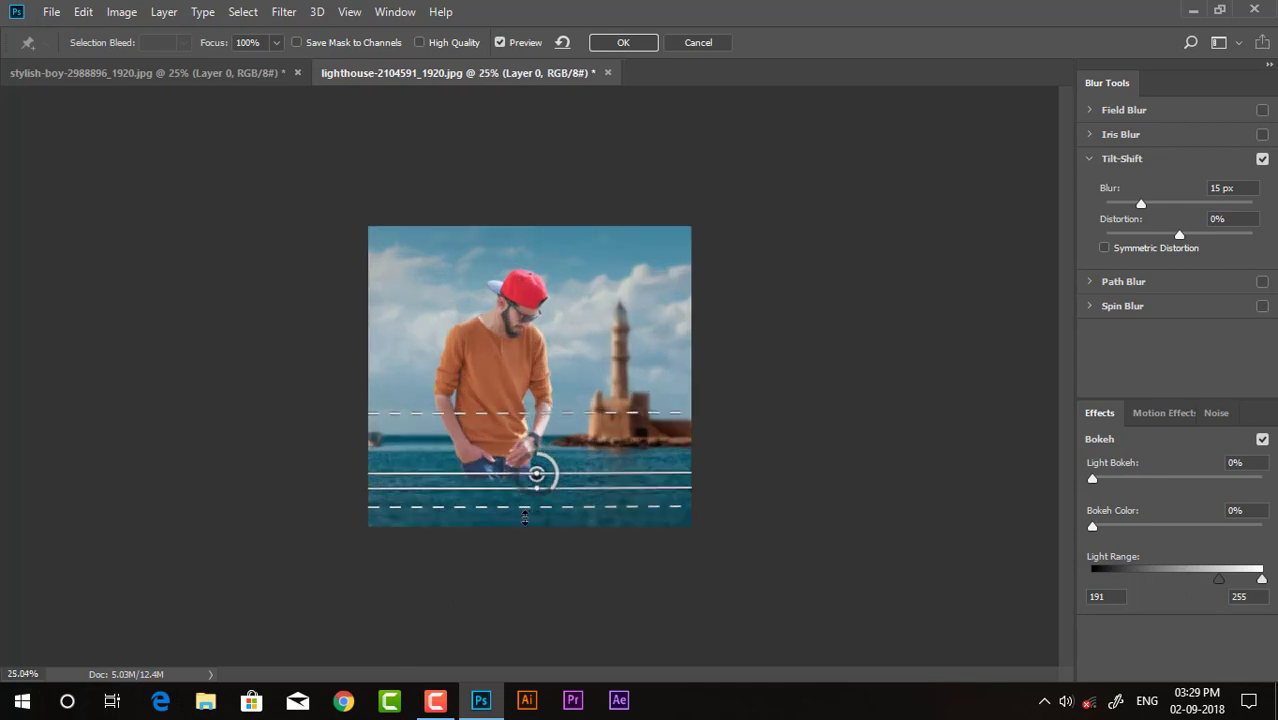
pyautogui.hotkey('ctrl', '+')
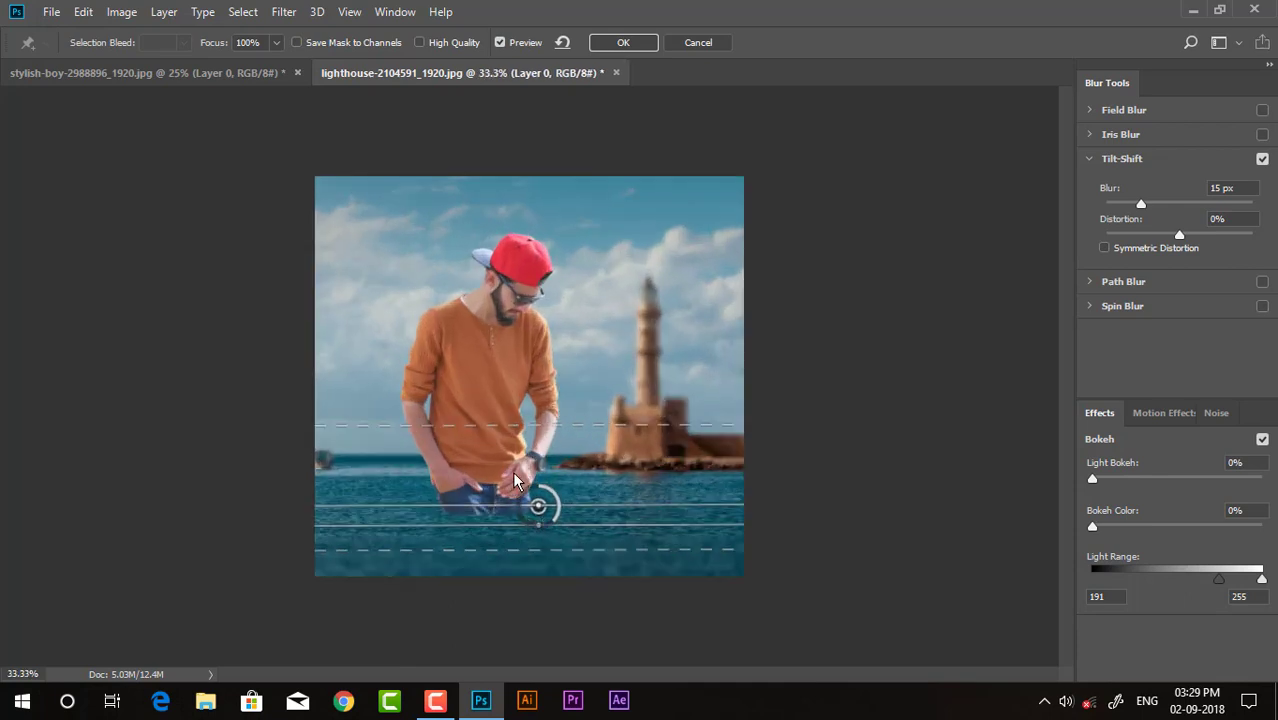
pyautogui.moveTo(1182, 235); pyautogui.dragTo(1119, 243)
# Step: Raise Tilt-Shift Distortion to 100% and trial blur amounts between 3 and 8 px
pyautogui.click(1244, 238)
pyautogui.moveTo(1250, 240); pyautogui.dragTo(1260, 238)
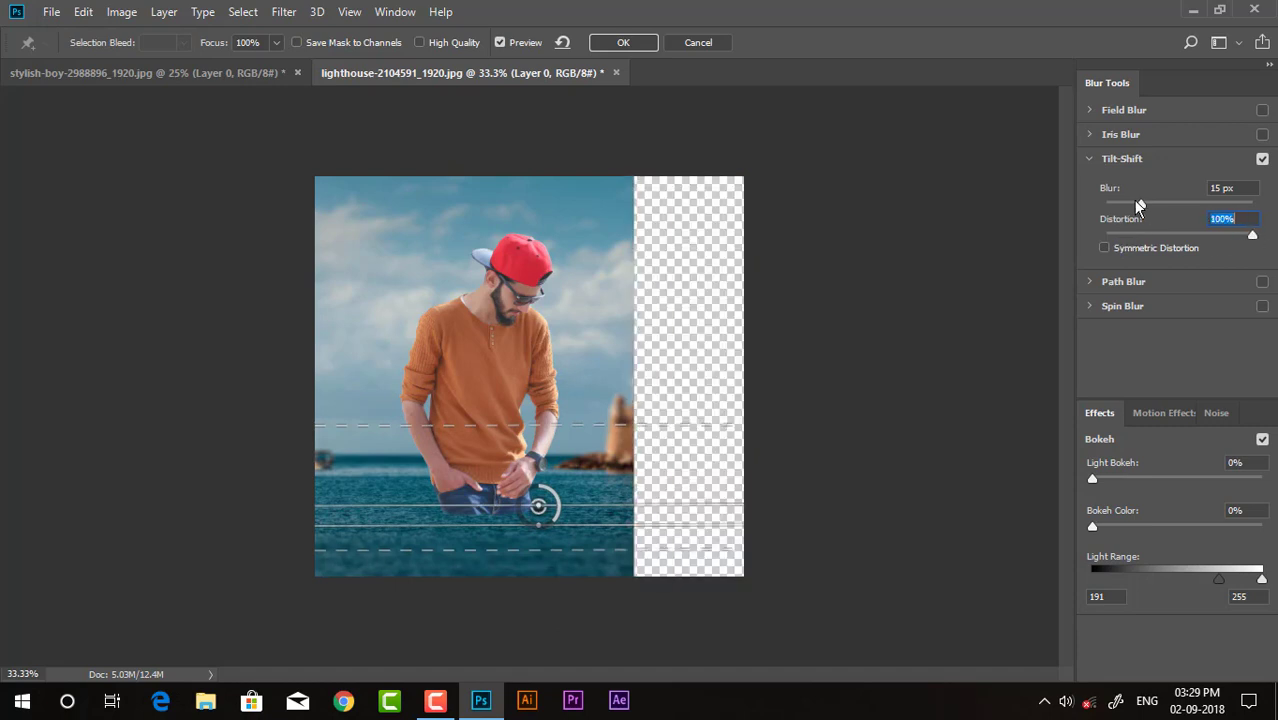
pyautogui.moveTo(1128, 202); pyautogui.dragTo(1123, 205)
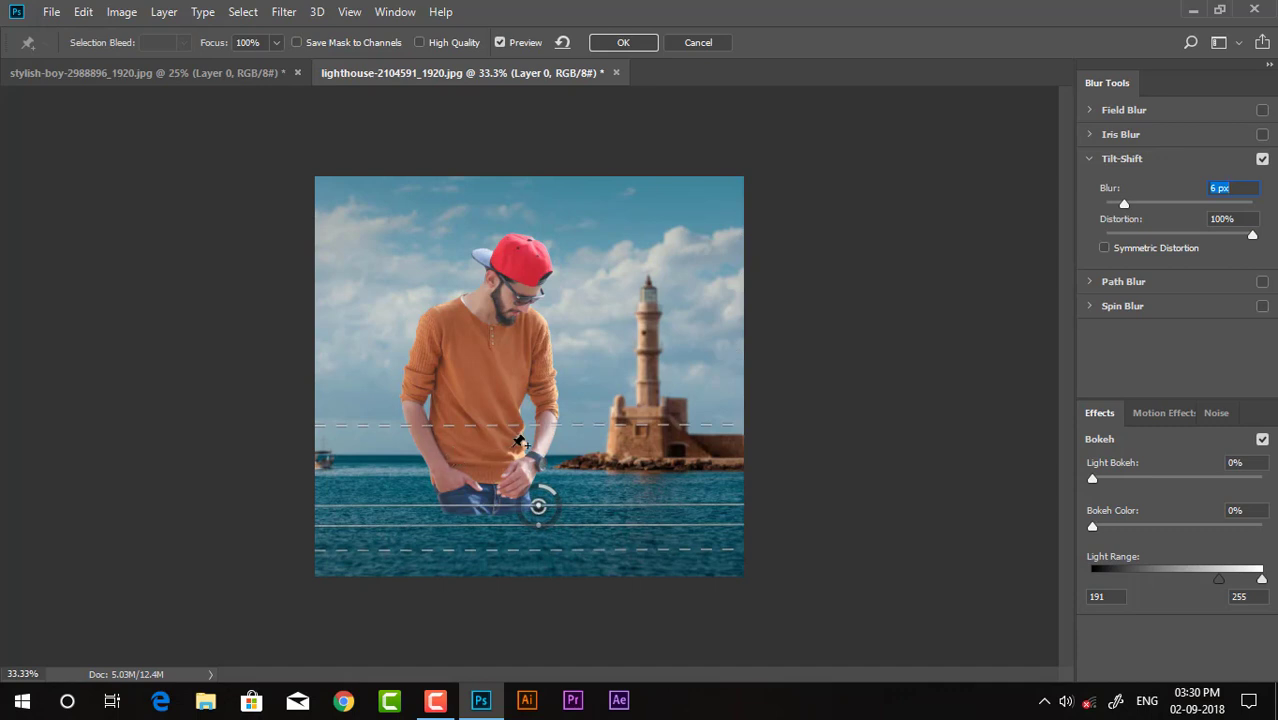
pyautogui.press('Down')
pyautogui.press('Down')
pyautogui.press('Down')
pyautogui.press('Up')
pyautogui.press('Up')
pyautogui.press('Up')
pyautogui.press('Up')
pyautogui.press('Up')
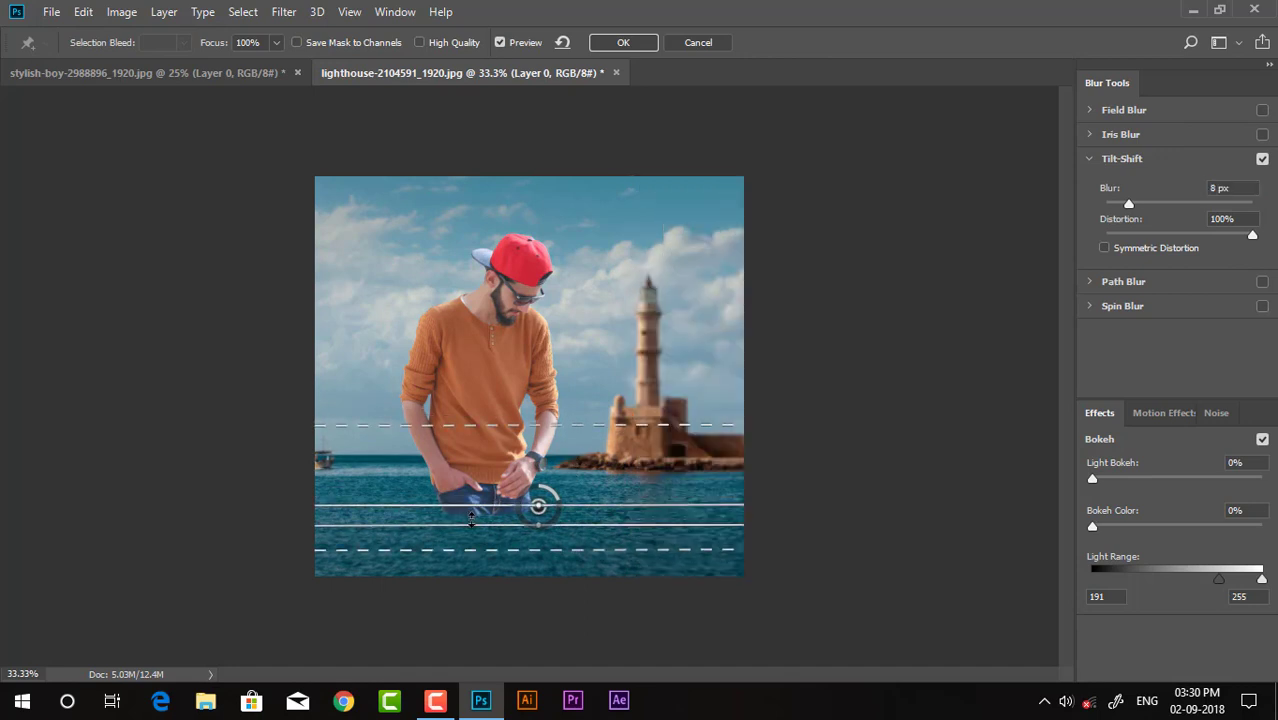
# Step: Readjust the focus and transition lines to keep a narrow sharp band at the waterline
pyautogui.moveTo(471, 517); pyautogui.dragTo(470, 556)
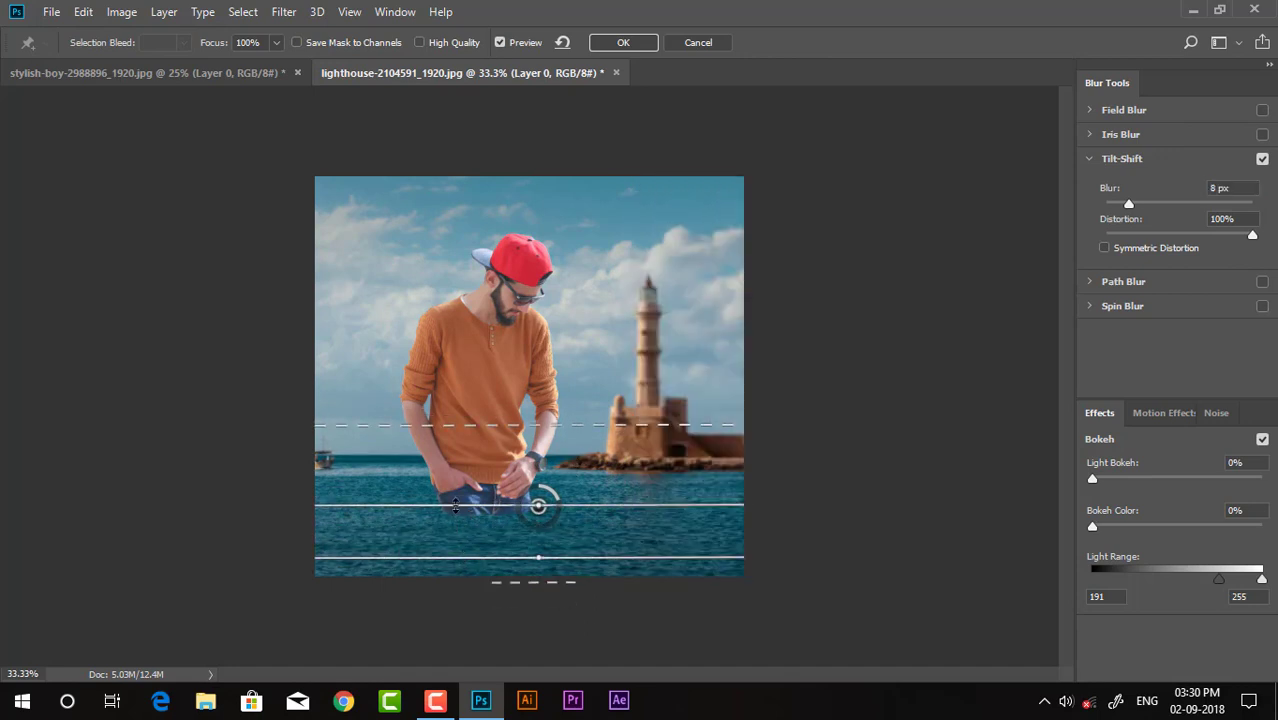
pyautogui.moveTo(458, 425); pyautogui.dragTo(465, 487)
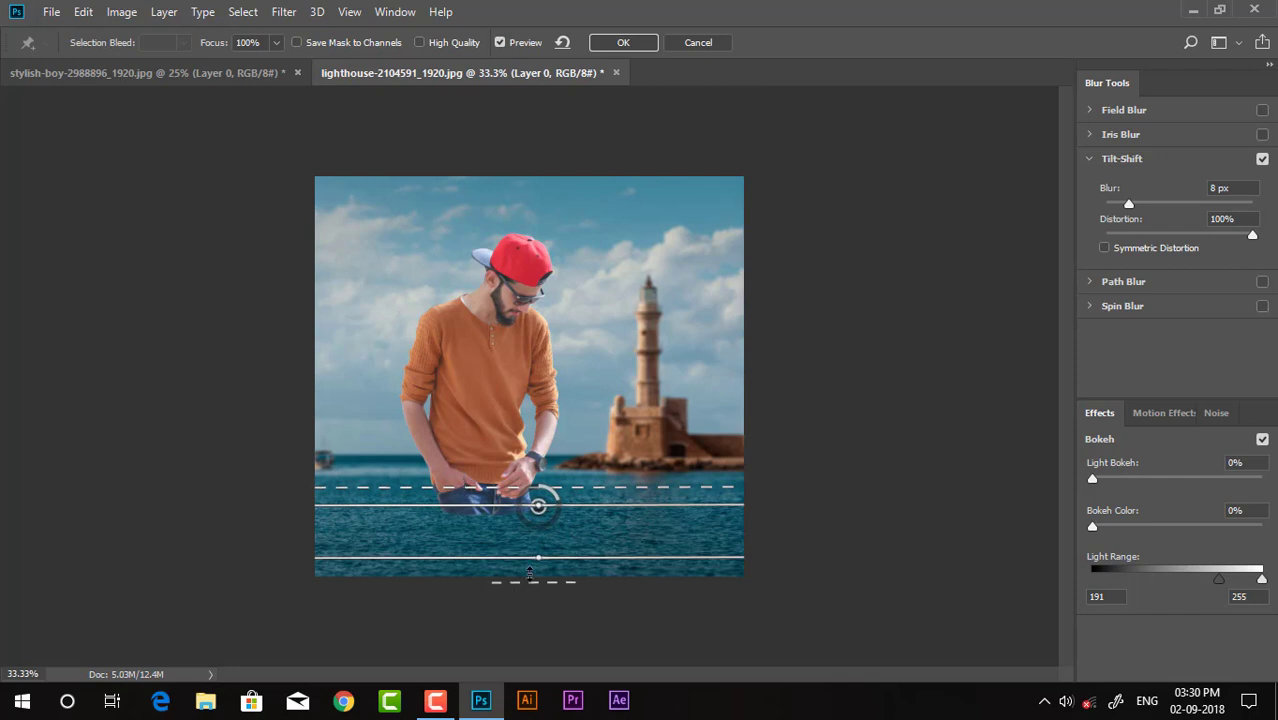
pyautogui.moveTo(528, 581); pyautogui.dragTo(531, 525)
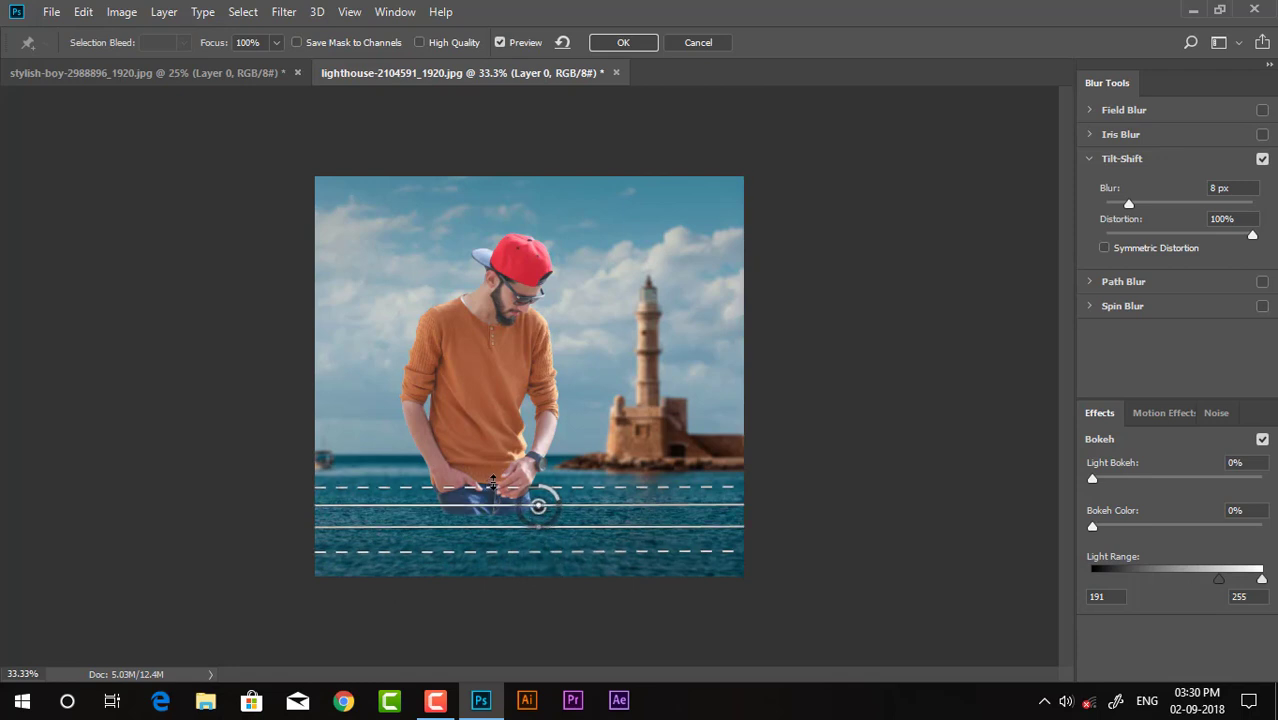
pyautogui.moveTo(493, 487); pyautogui.dragTo(493, 481)
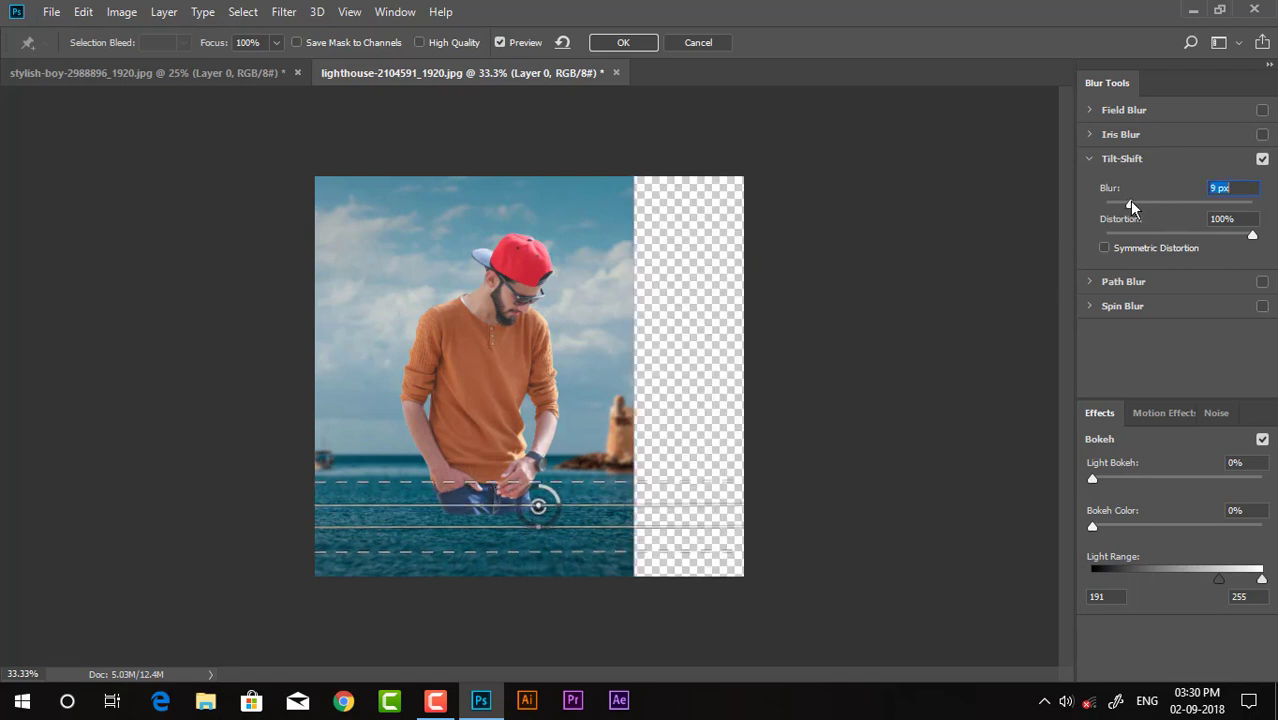
# Step: Set the Tilt-Shift blur to 13 px and apply it to Layer 0
pyautogui.moveTo(1129, 204); pyautogui.dragTo(1142, 204)
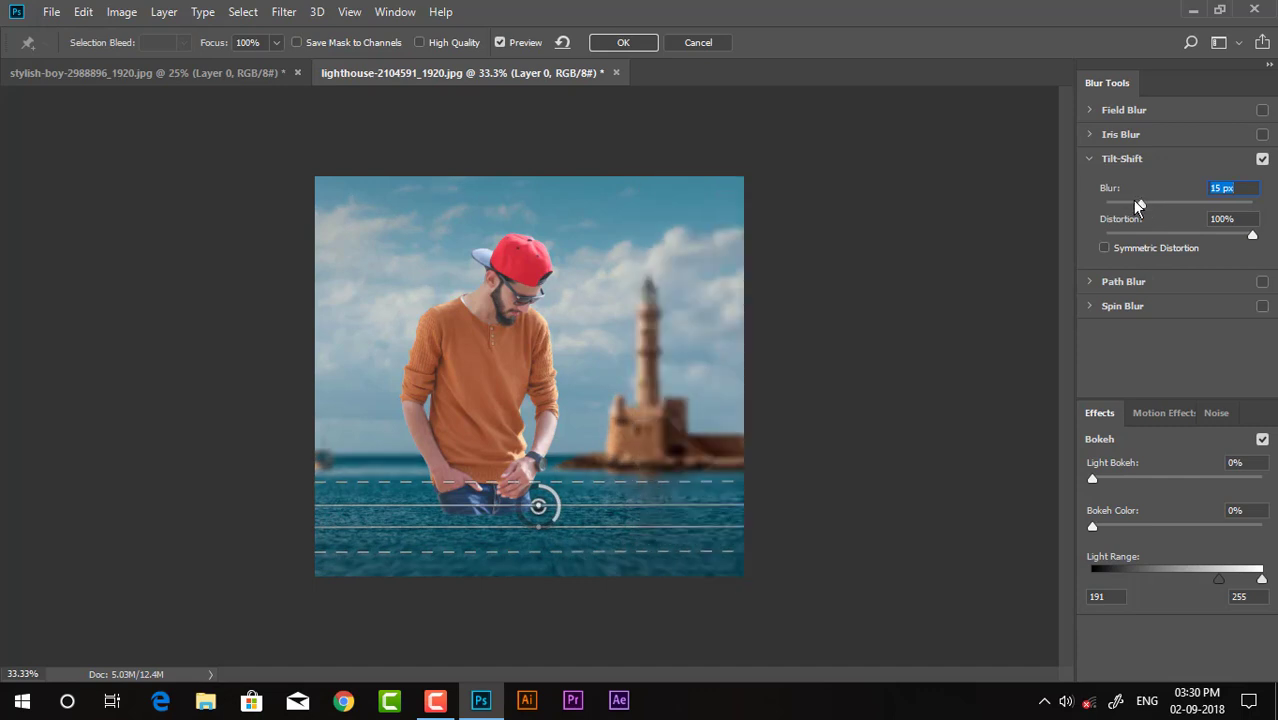
pyautogui.click(1137, 204)
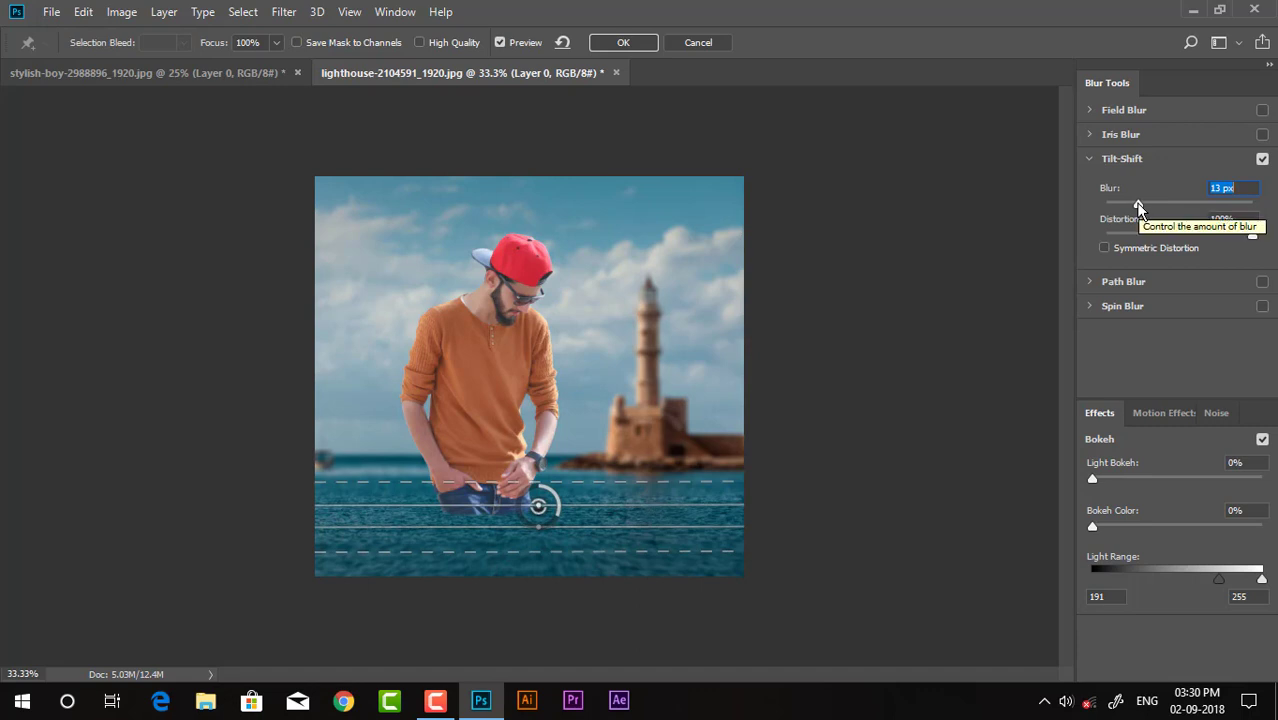
pyautogui.click(1262, 134)
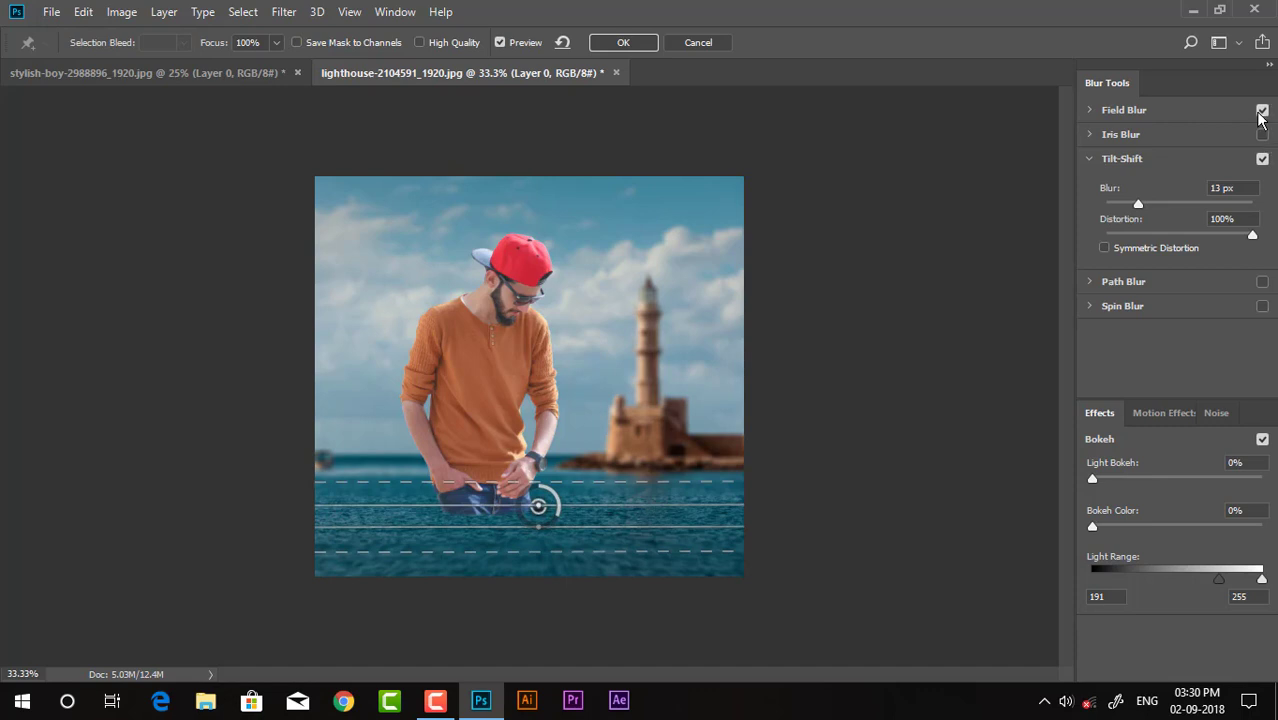
pyautogui.click(626, 45)
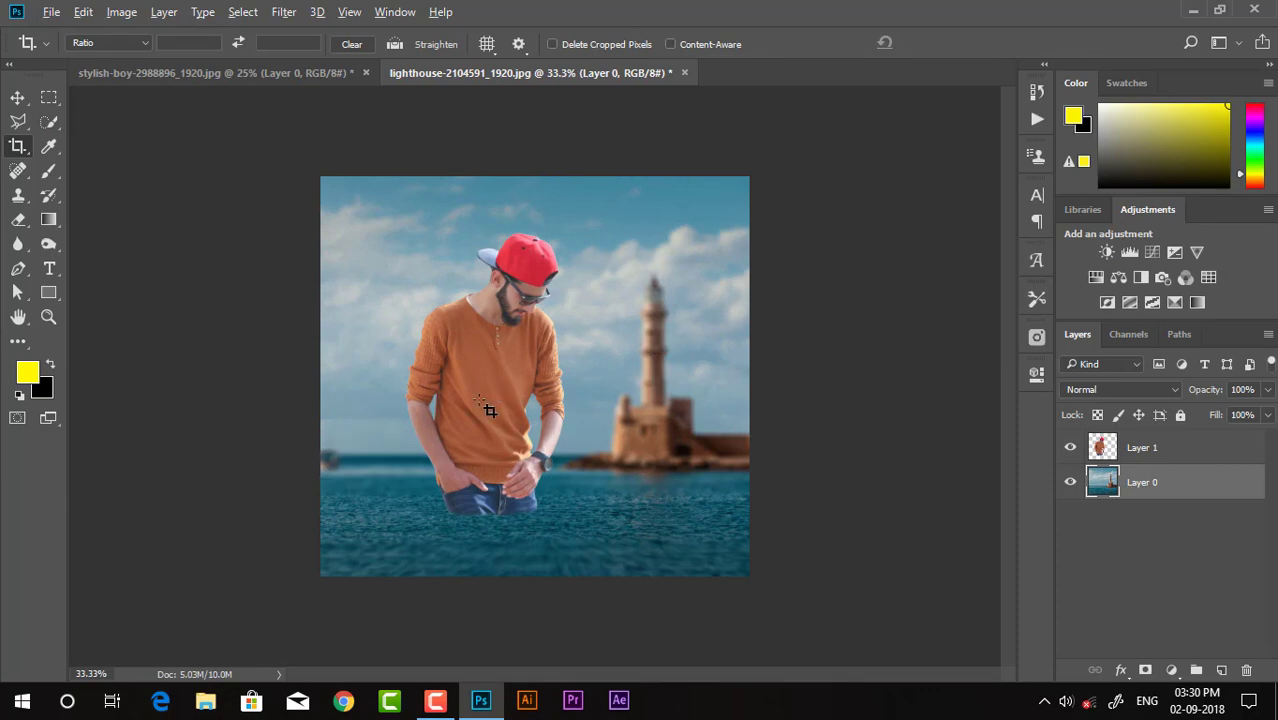
# Step: Open the Camera Raw Filter on the blurred background layer
pyautogui.scroll(1, 488, 410)
pyautogui.scroll(1, 530, 440)
pyautogui.scroll(-2, 600, 480)
pyautogui.scroll(1, 668, 522)
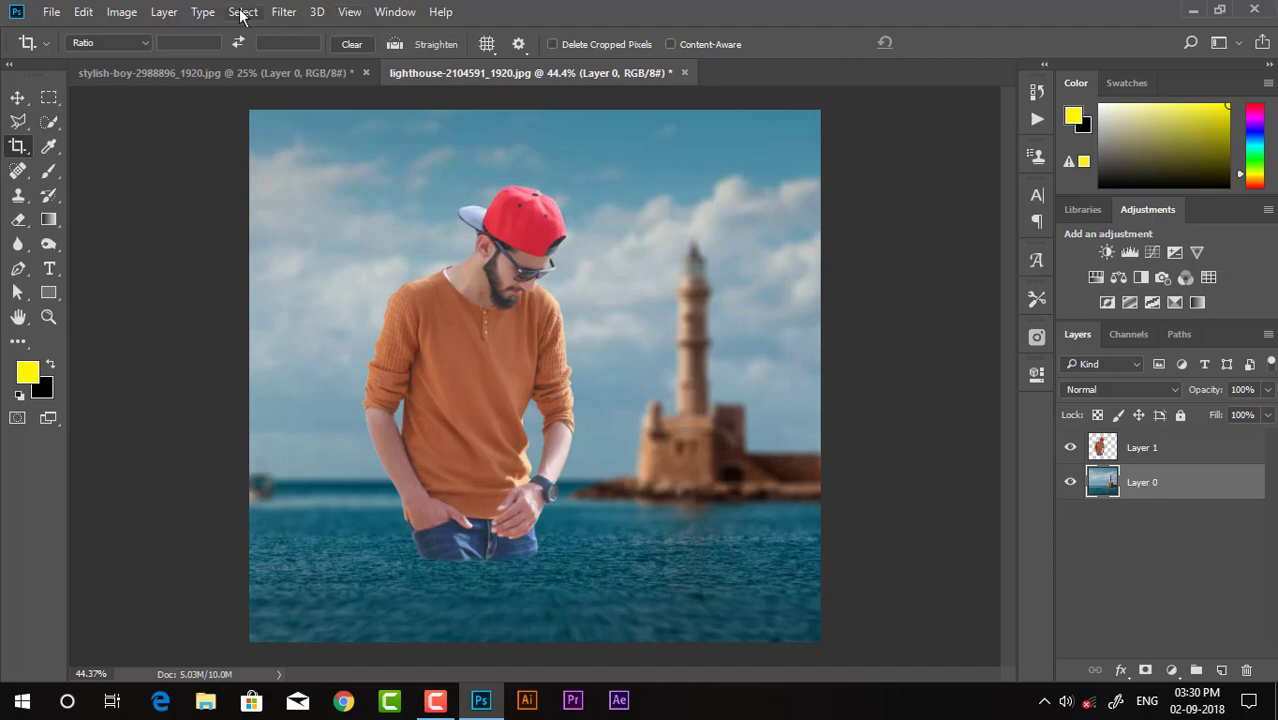
pyautogui.click(284, 11)
pyautogui.click(302, 120)
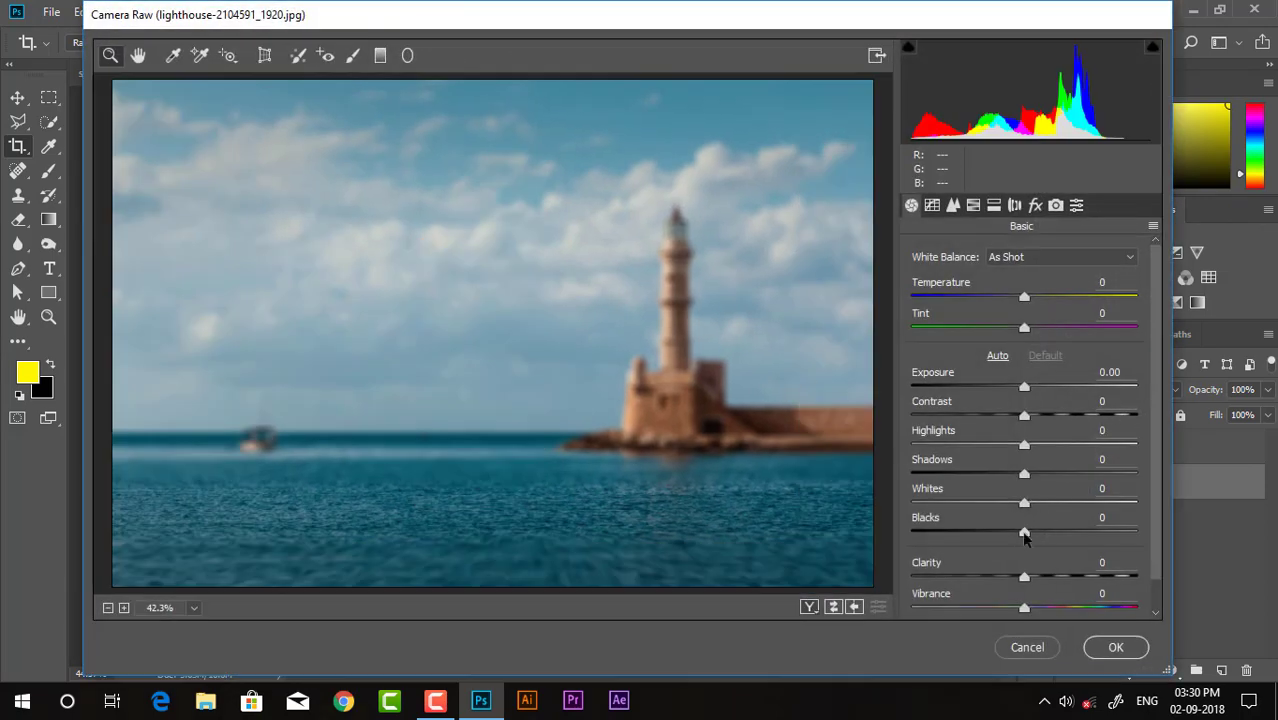
# Step: Set background Vibrance -26, Saturation -38, Clarity +48 and Shadows +21
pyautogui.moveTo(1027, 607); pyautogui.dragTo(982, 614)
pyautogui.scroll(-1, 1005, 595)
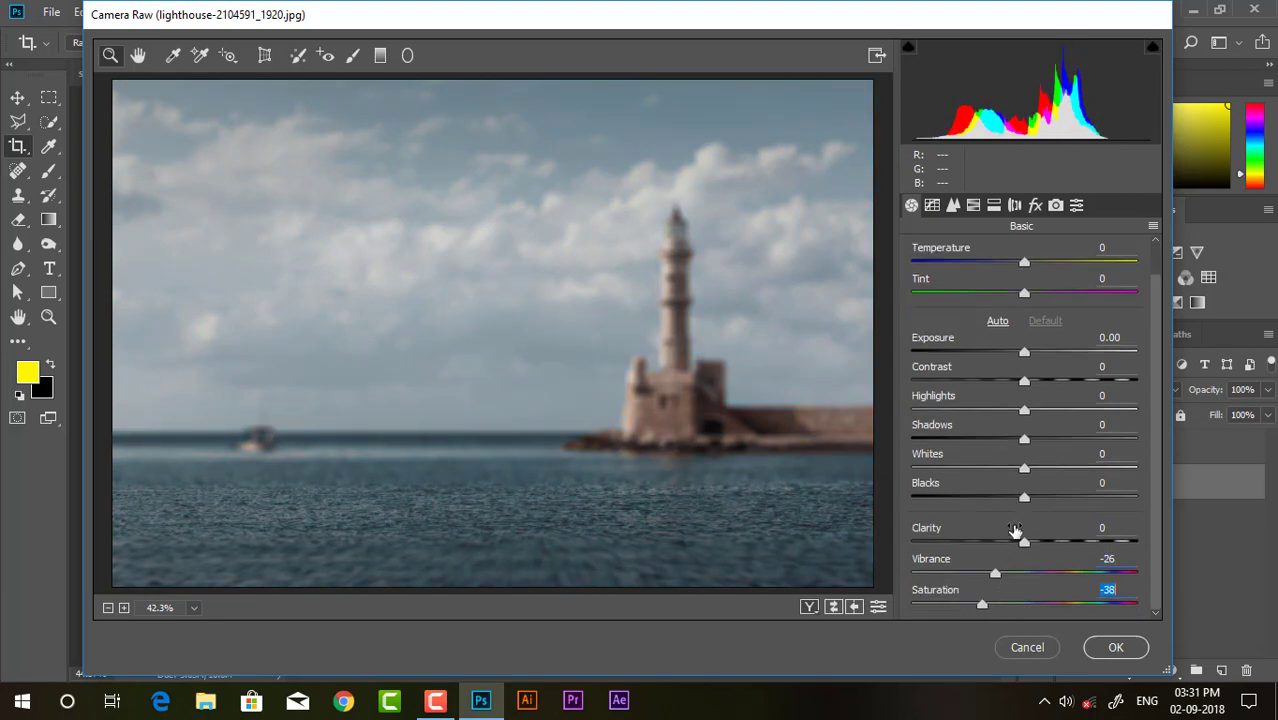
pyautogui.moveTo(1039, 538); pyautogui.dragTo(1080, 543)
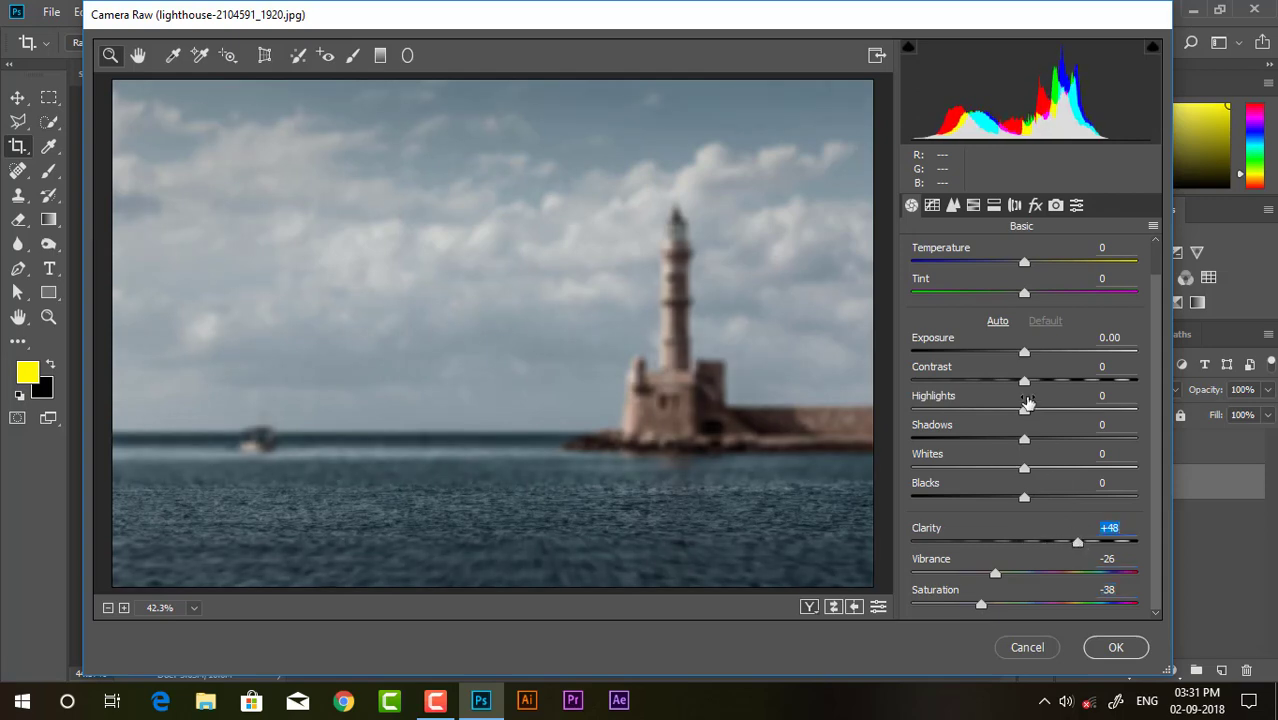
pyautogui.moveTo(1025, 440); pyautogui.dragTo(1048, 441)
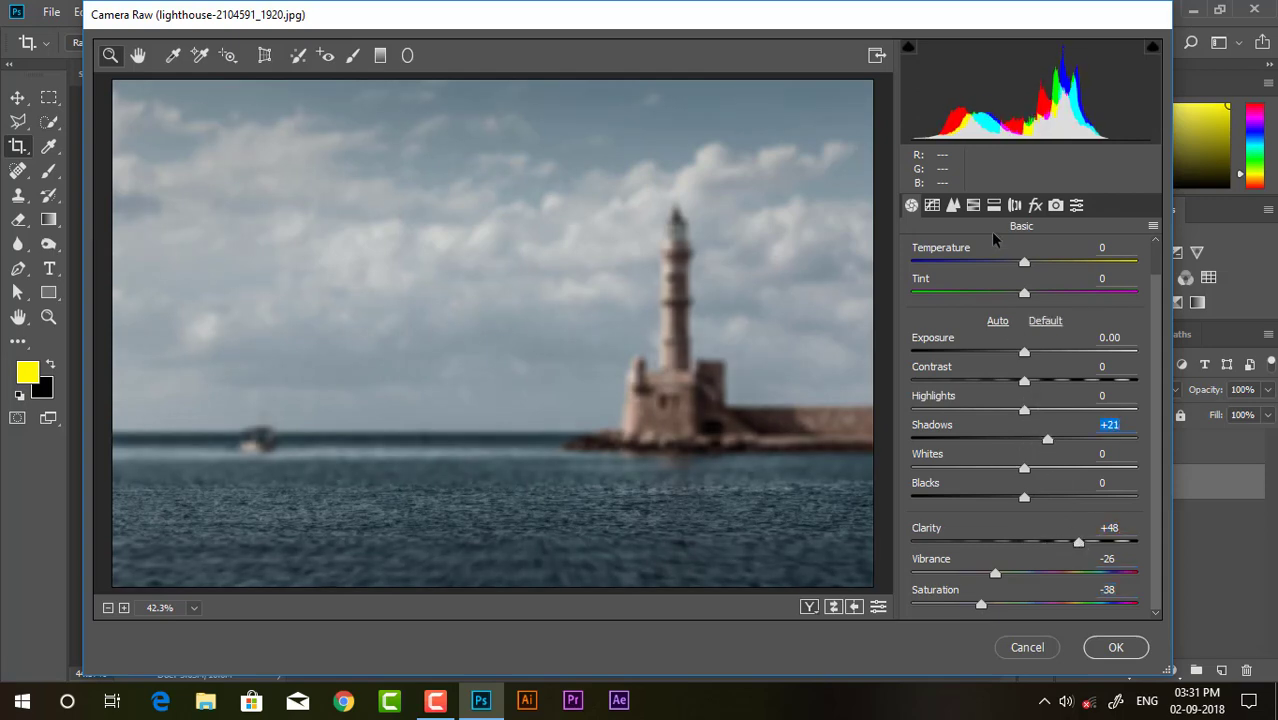
pyautogui.scroll(1, 1028, 447)
# Step: Apply the background's Camera Raw changes, then open Camera Raw on Layer 1
pyautogui.click(1104, 647)
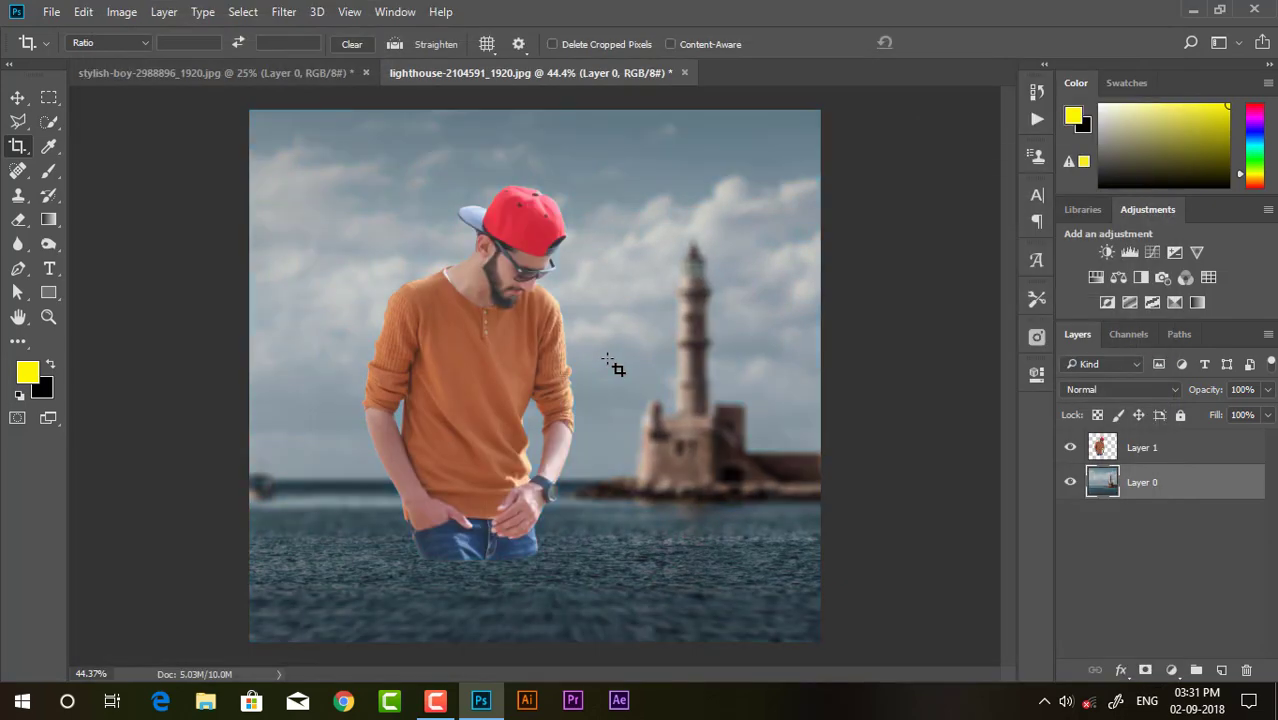
pyautogui.click(1125, 452)
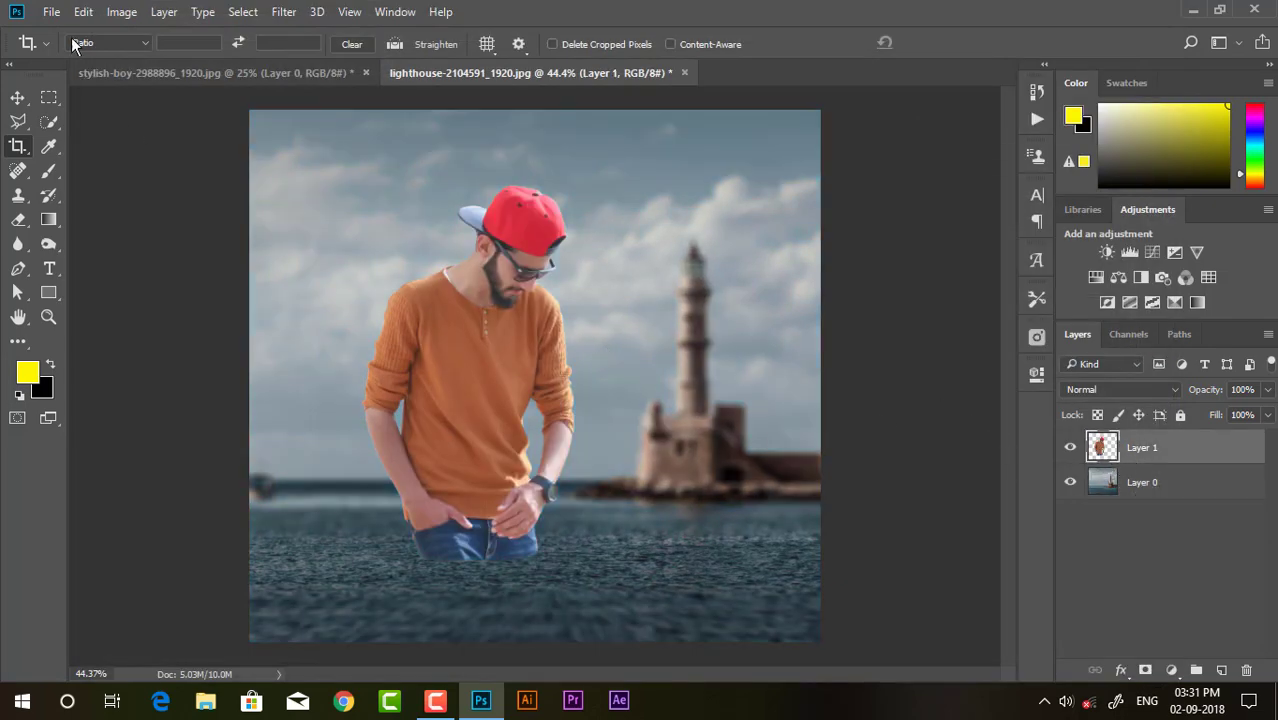
pyautogui.click(283, 12)
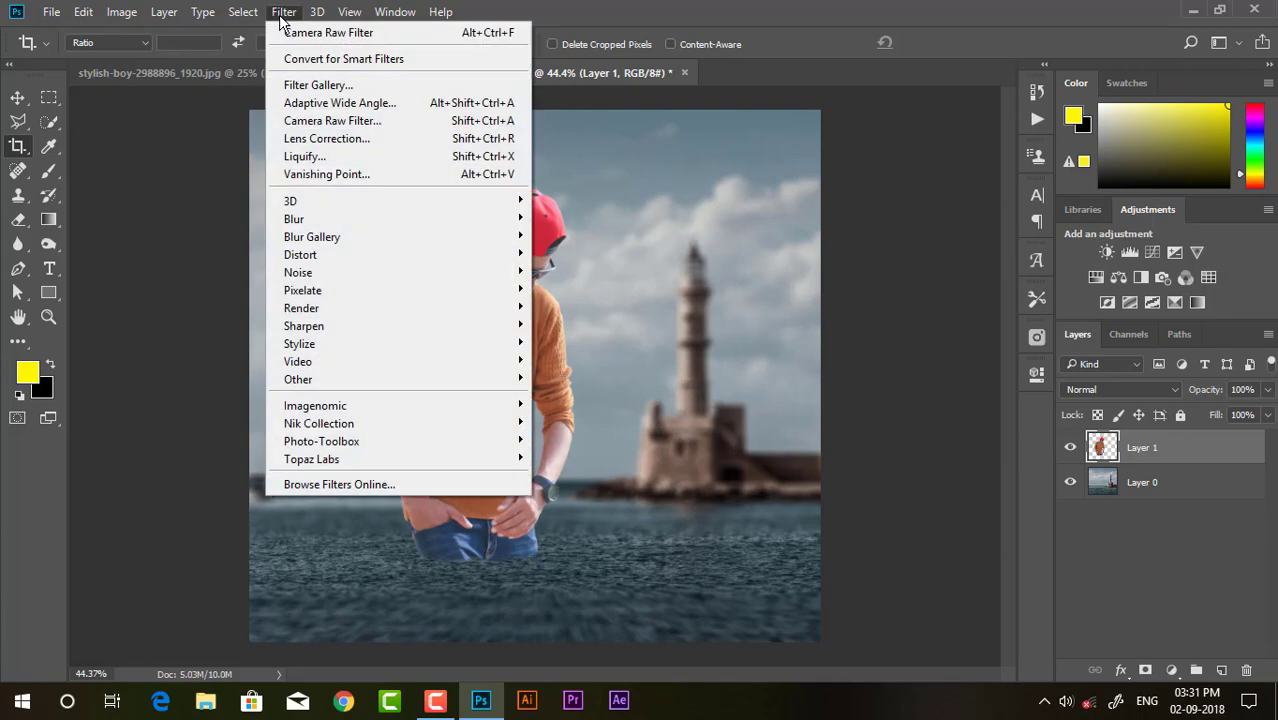
pyautogui.click(325, 120)
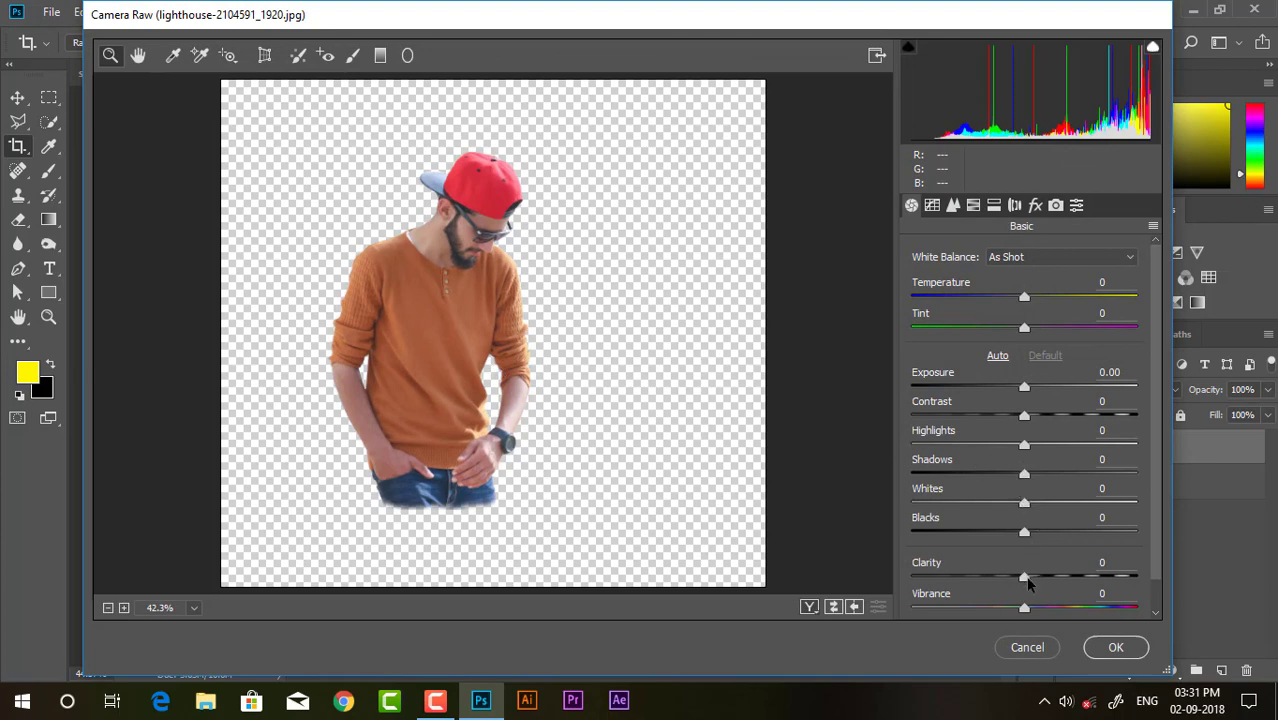
# Step: Grade the man with Clarity +51, Shadows +53, Highlights -56, Vibrance -19, Saturation -15
pyautogui.moveTo(1026, 578); pyautogui.dragTo(1083, 578)
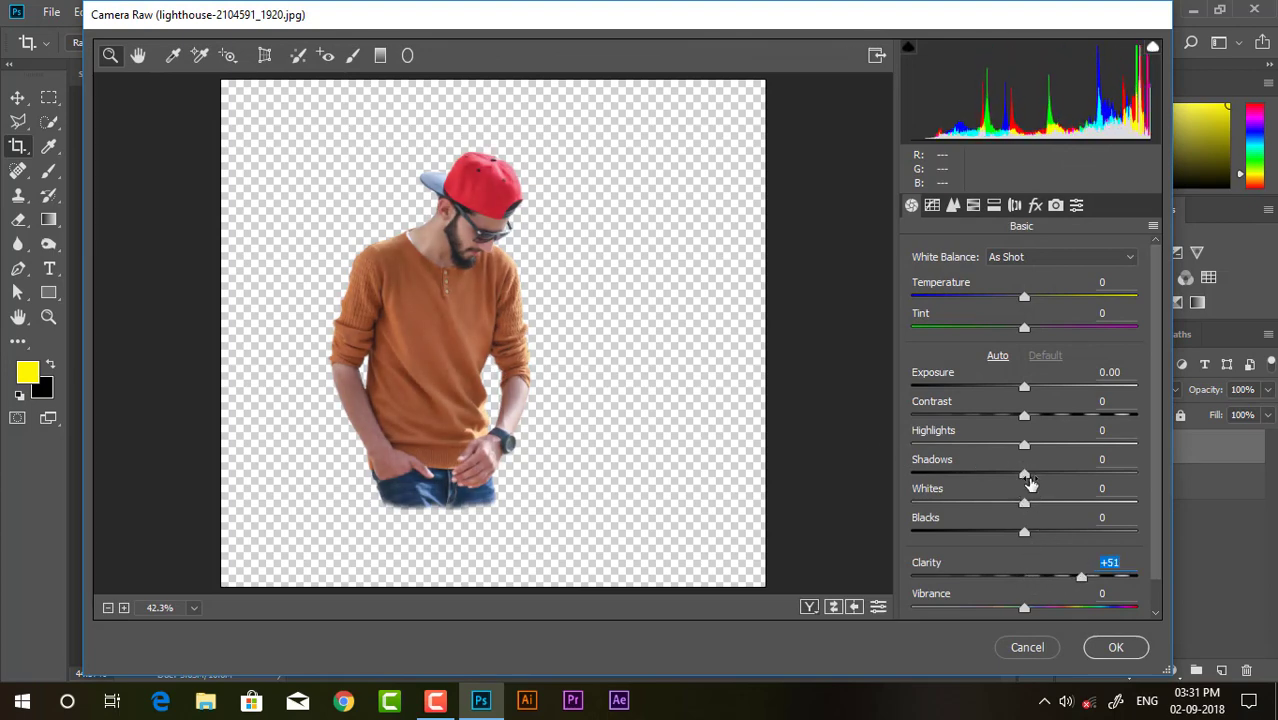
pyautogui.moveTo(1026, 474); pyautogui.dragTo(1083, 476)
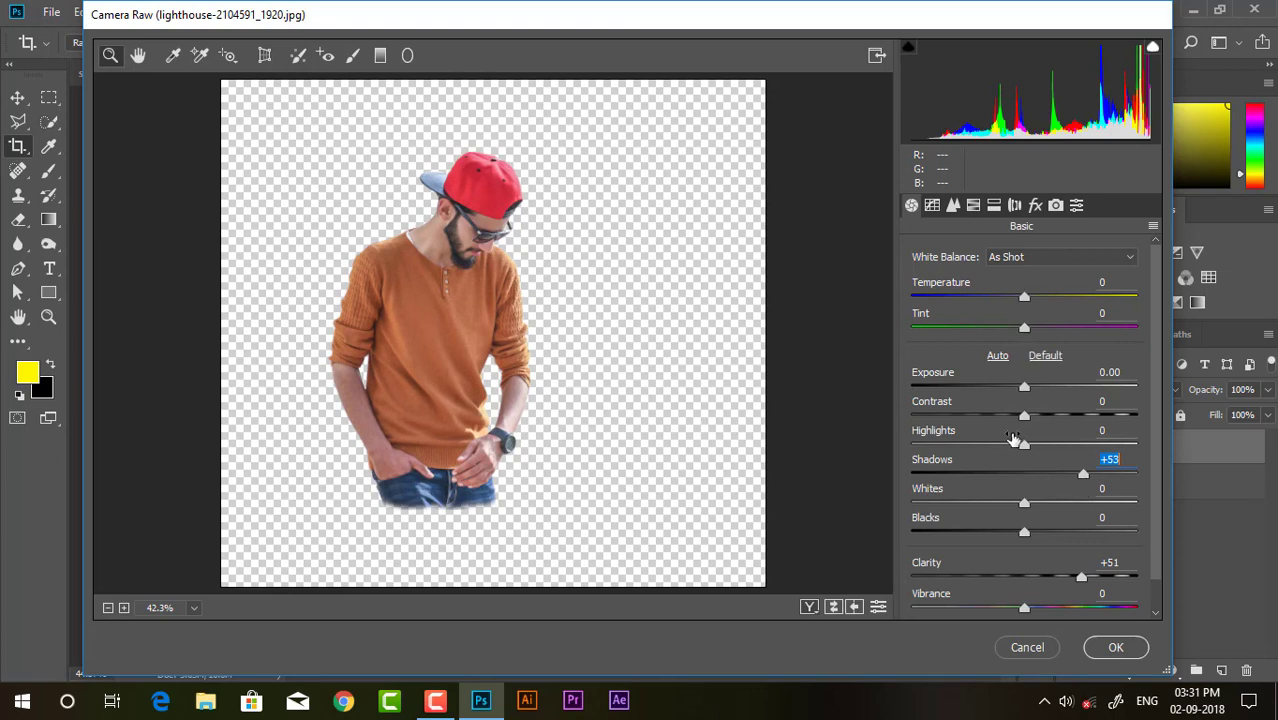
pyautogui.moveTo(1013, 440); pyautogui.dragTo(966, 440)
pyautogui.scroll(-1, 1038, 578)
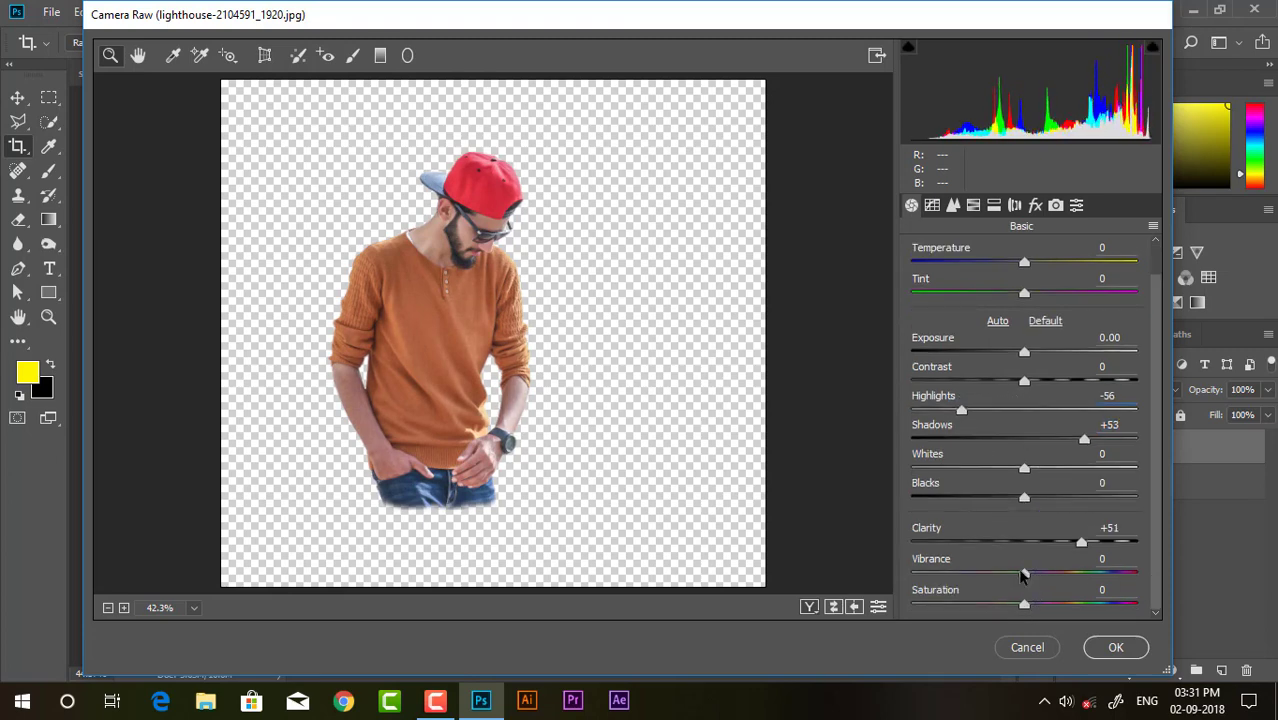
pyautogui.moveTo(1022, 575)
pyautogui.mouseDown()
pyautogui.moveTo(1003, 573)
pyautogui.moveTo(998, 606)
pyautogui.moveTo(1010, 607)
pyautogui.mouseUp()
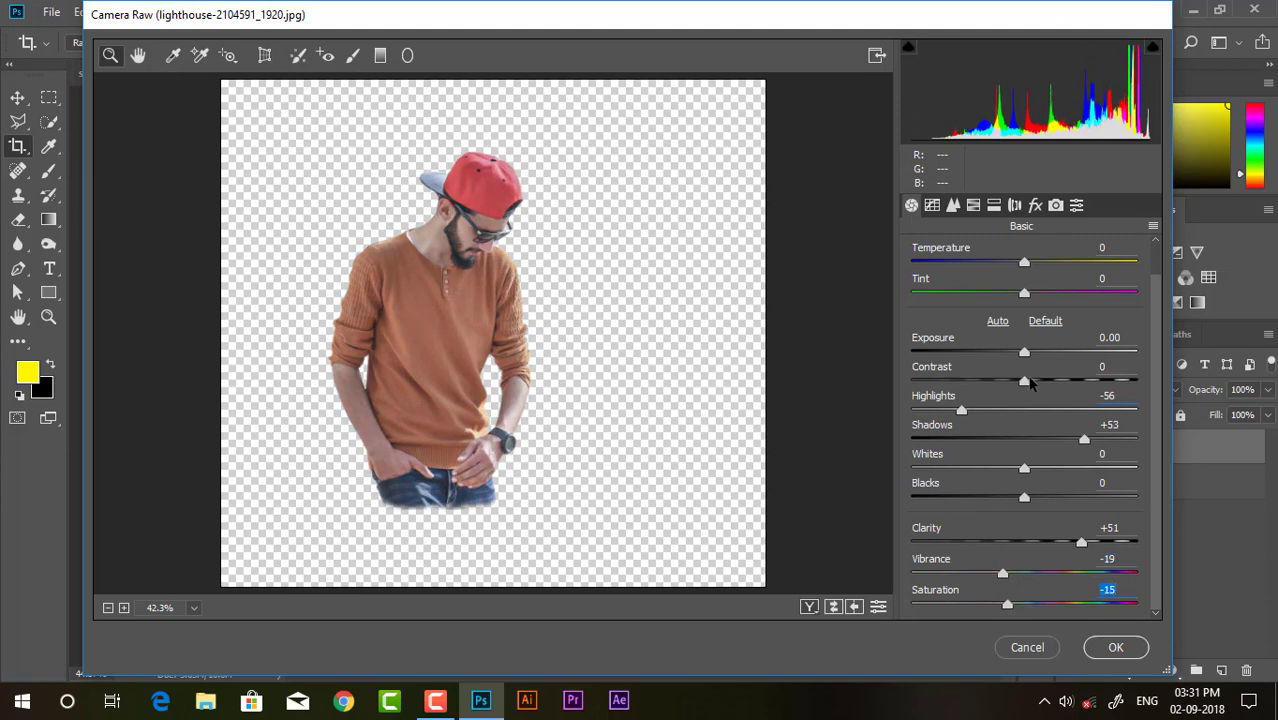
pyautogui.click(1110, 650)
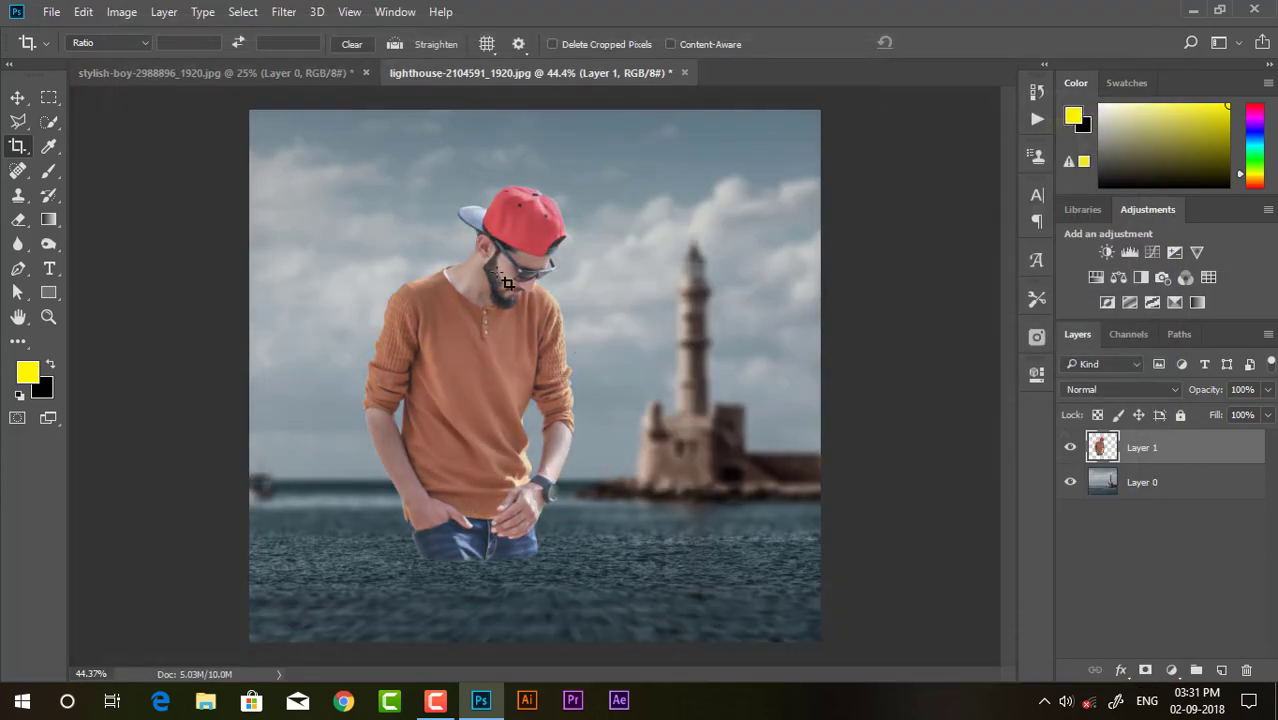
# Step: Duplicate the man's layer with Ctrl+J
pyautogui.scroll(2, 515, 485)
pyautogui.scroll(7, 485, 581)
pyautogui.scroll(-1, 485, 581)
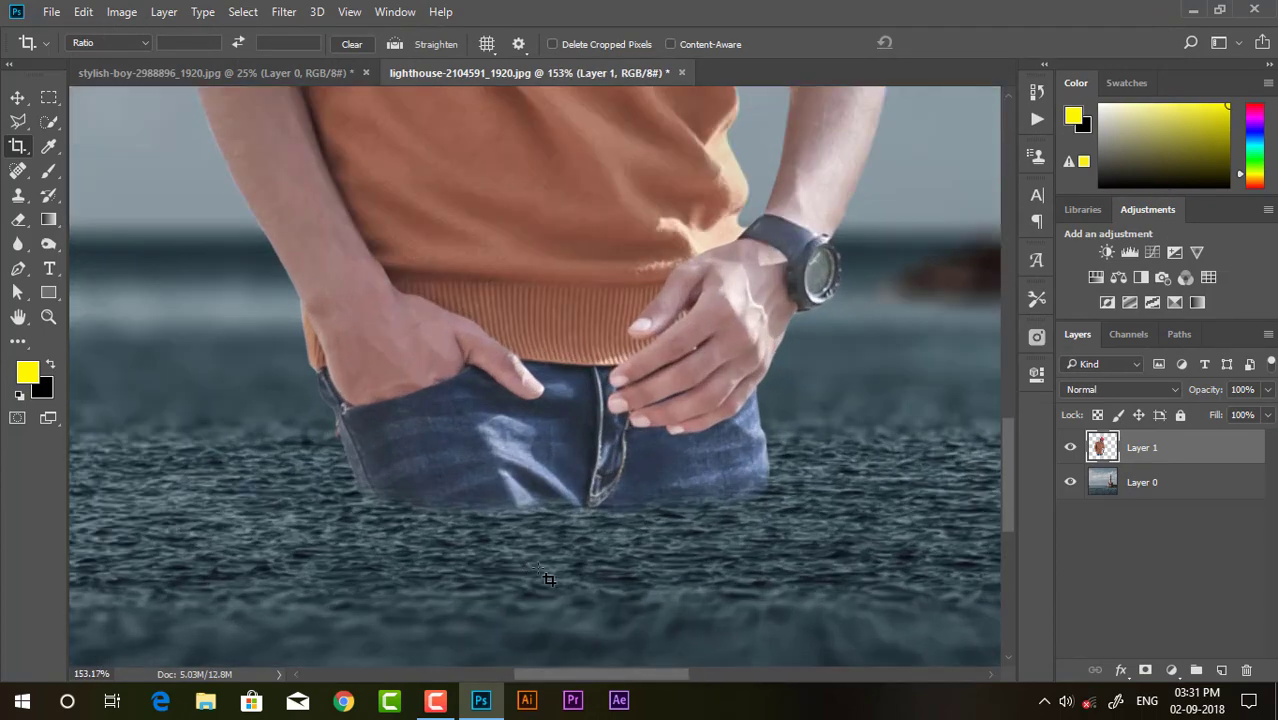
pyautogui.scroll(-1, 520, 577)
pyautogui.scroll(-1, 550, 540)
pyautogui.scroll(-1, 530, 472)
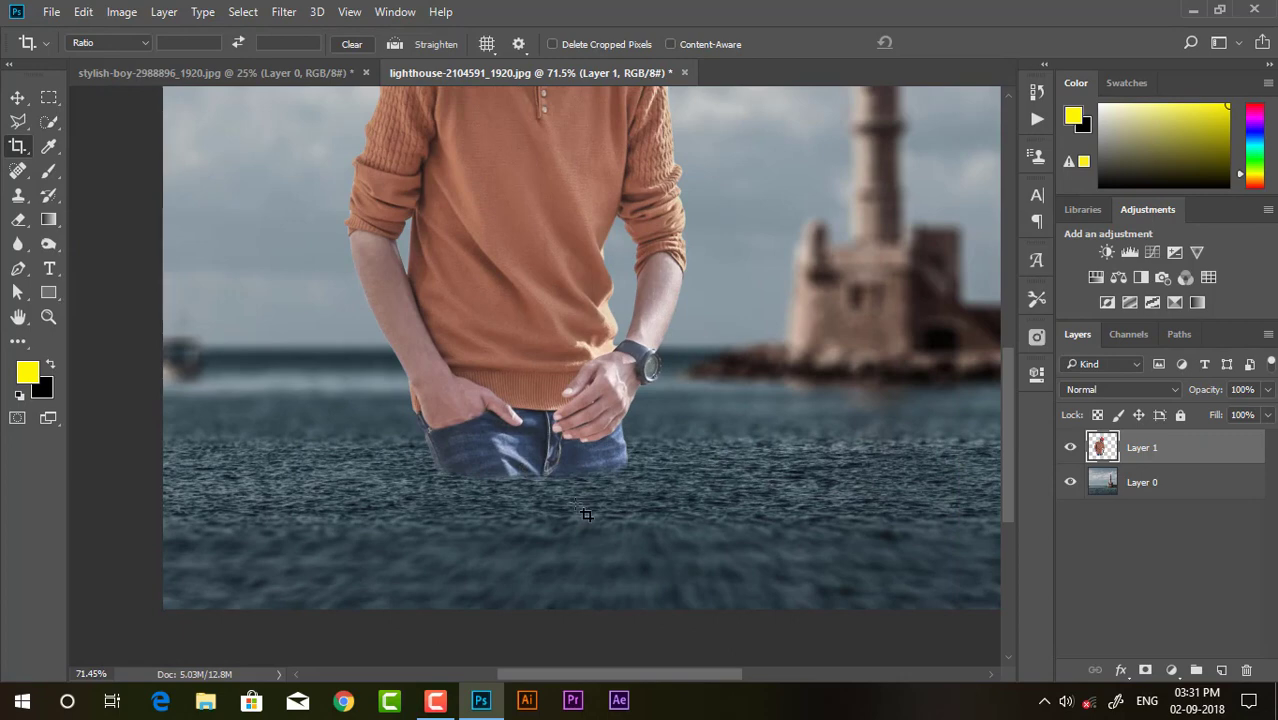
pyautogui.scroll(-1, 690, 435)
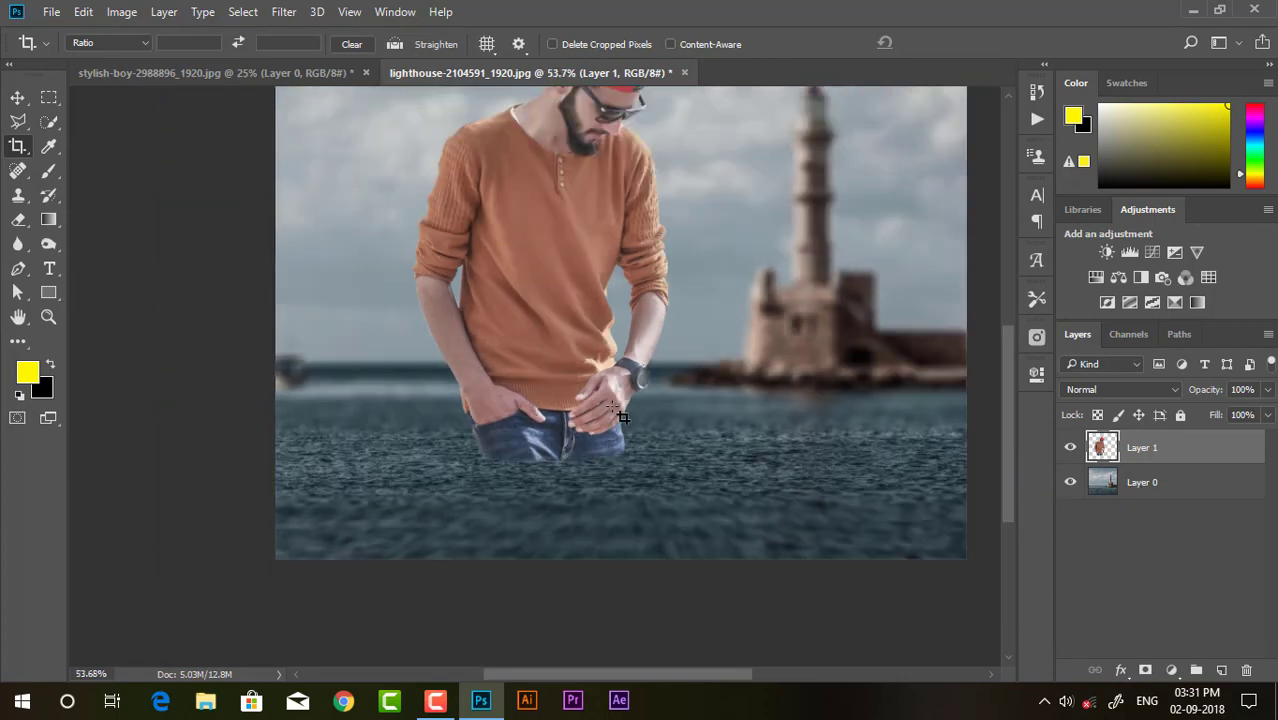
pyautogui.scroll(-1, 632, 453)
pyautogui.scroll(-1, 608, 457)
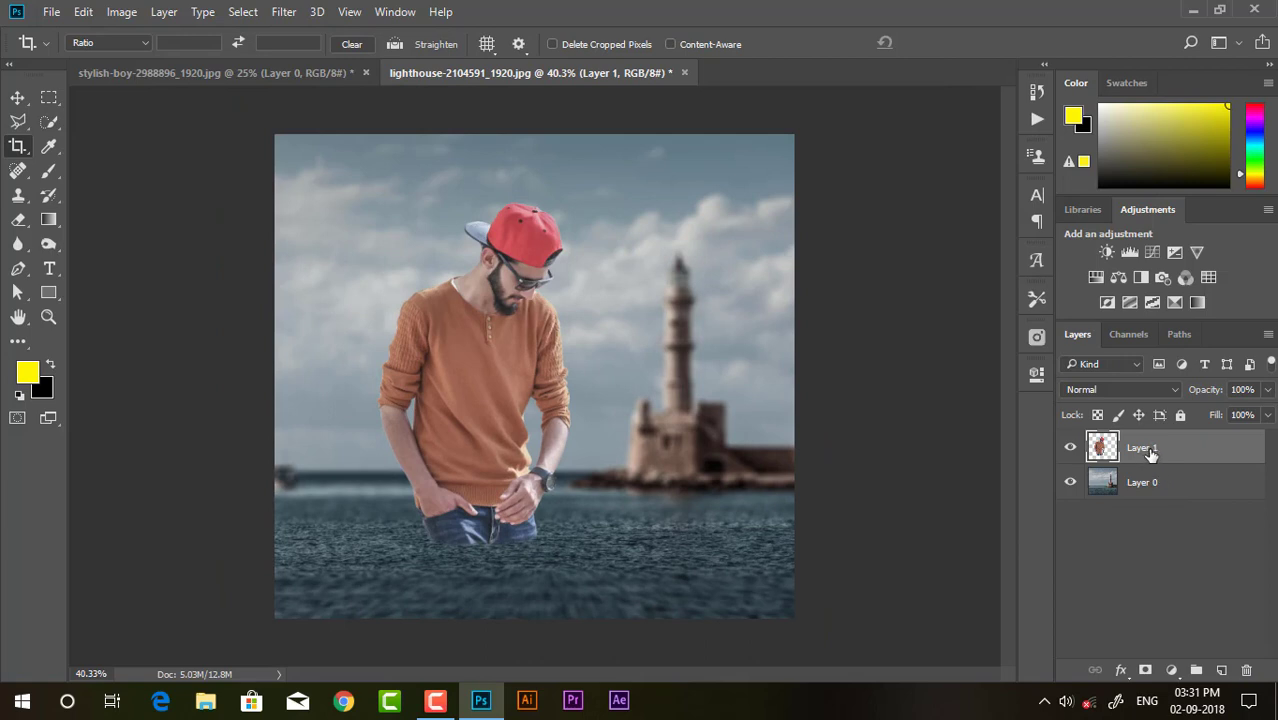
pyautogui.hotkey('ctrl', 'j')
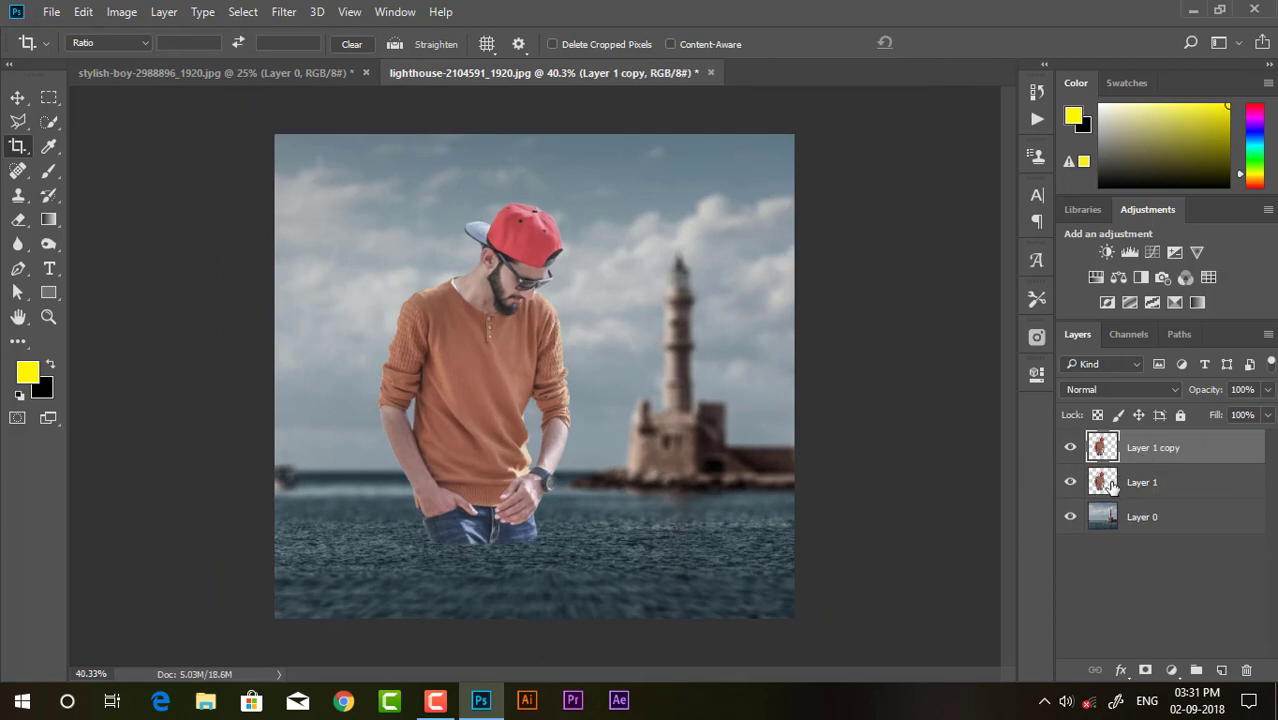
# Step: Flip the copy upside down below the man and distort its lower right corner
pyautogui.click(17, 97)
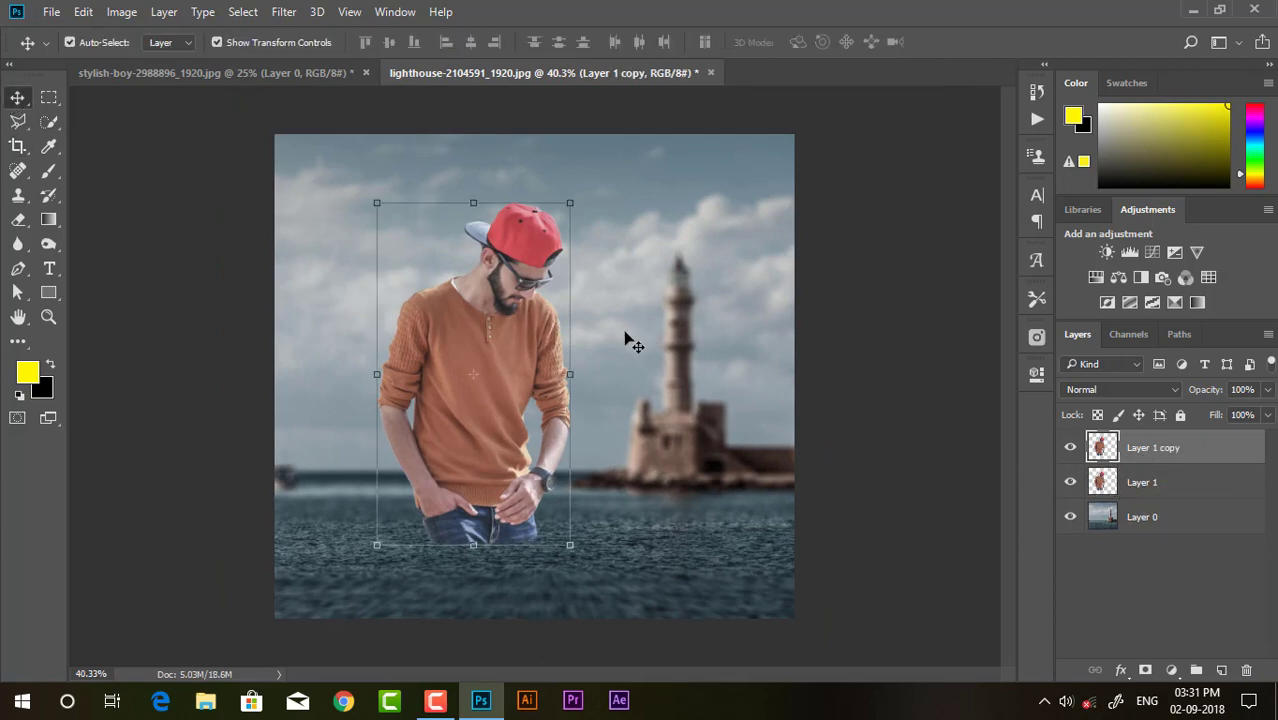
pyautogui.moveTo(567, 204); pyautogui.dragTo(529, 273)
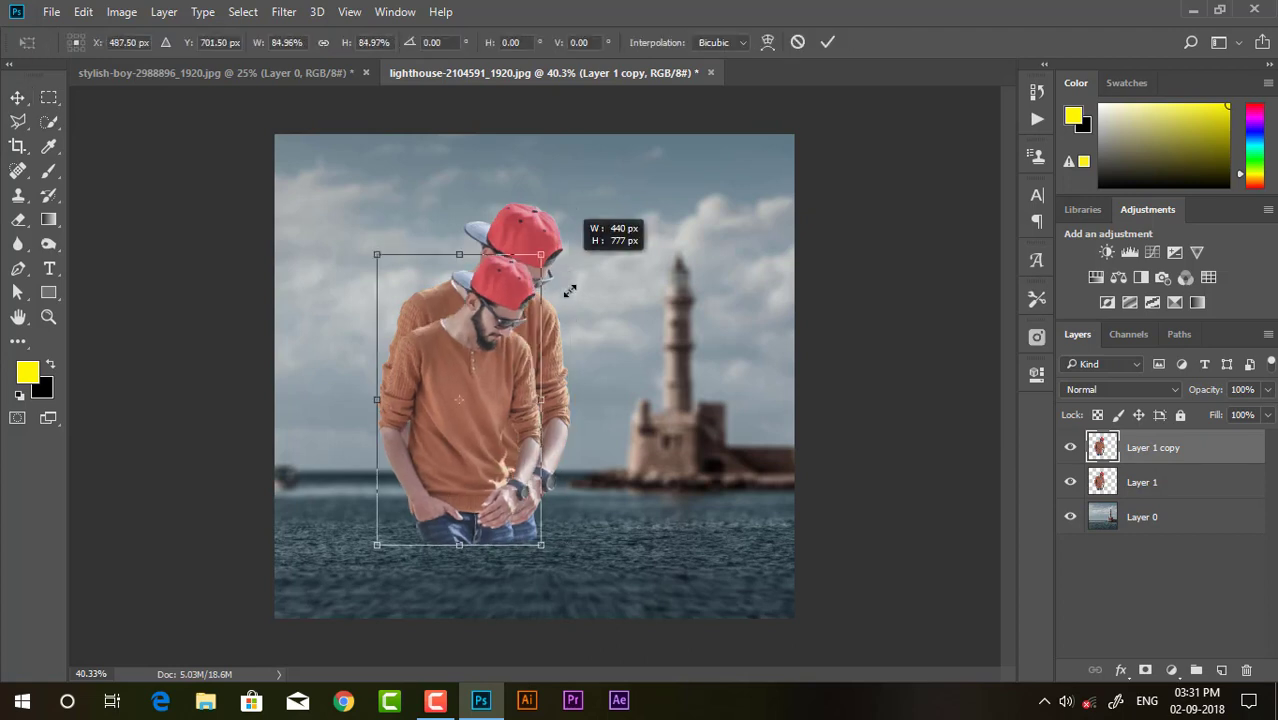
pyautogui.click(796, 42)
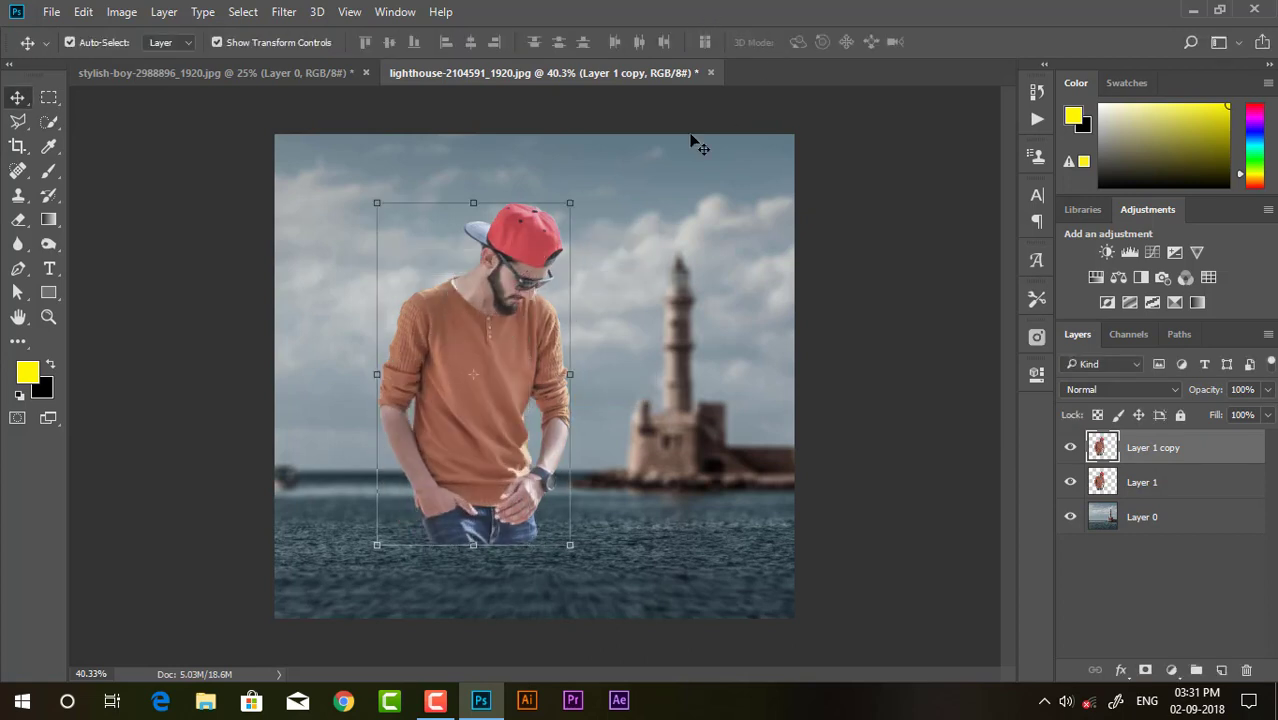
pyautogui.moveTo(476, 197); pyautogui.dragTo(505, 660)
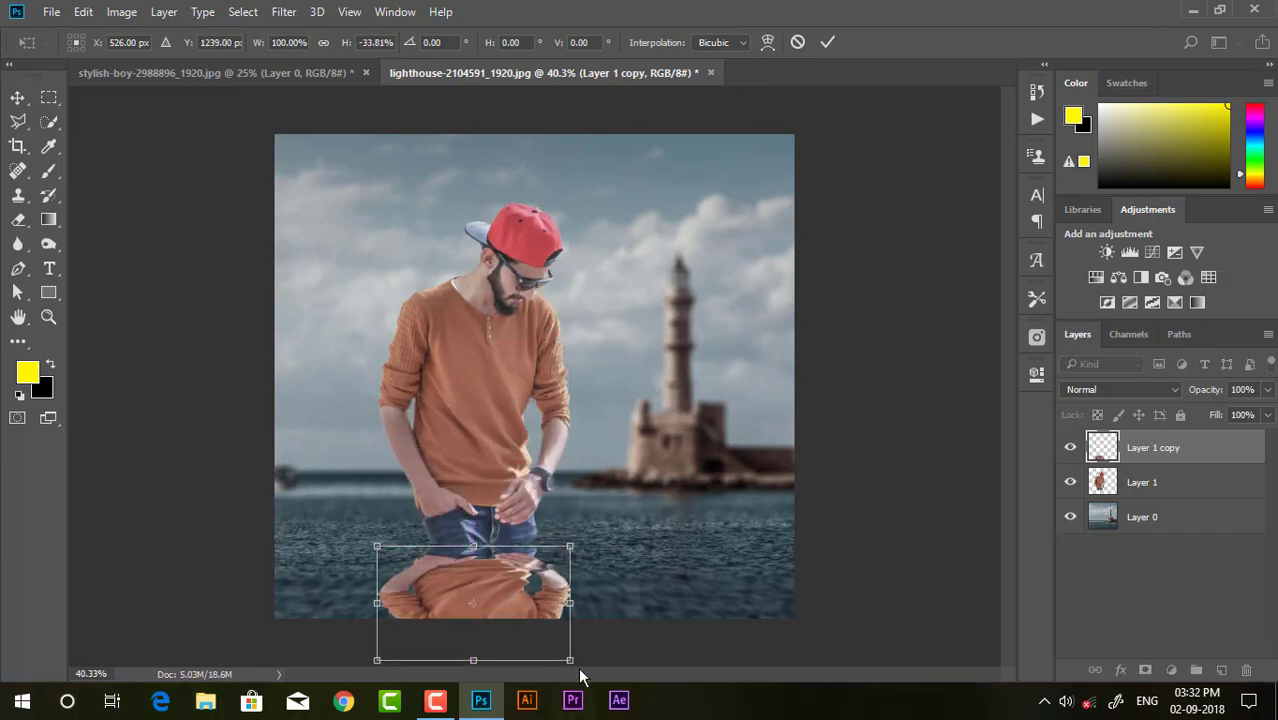
pyautogui.moveTo(570, 663); pyautogui.dragTo(654, 601)
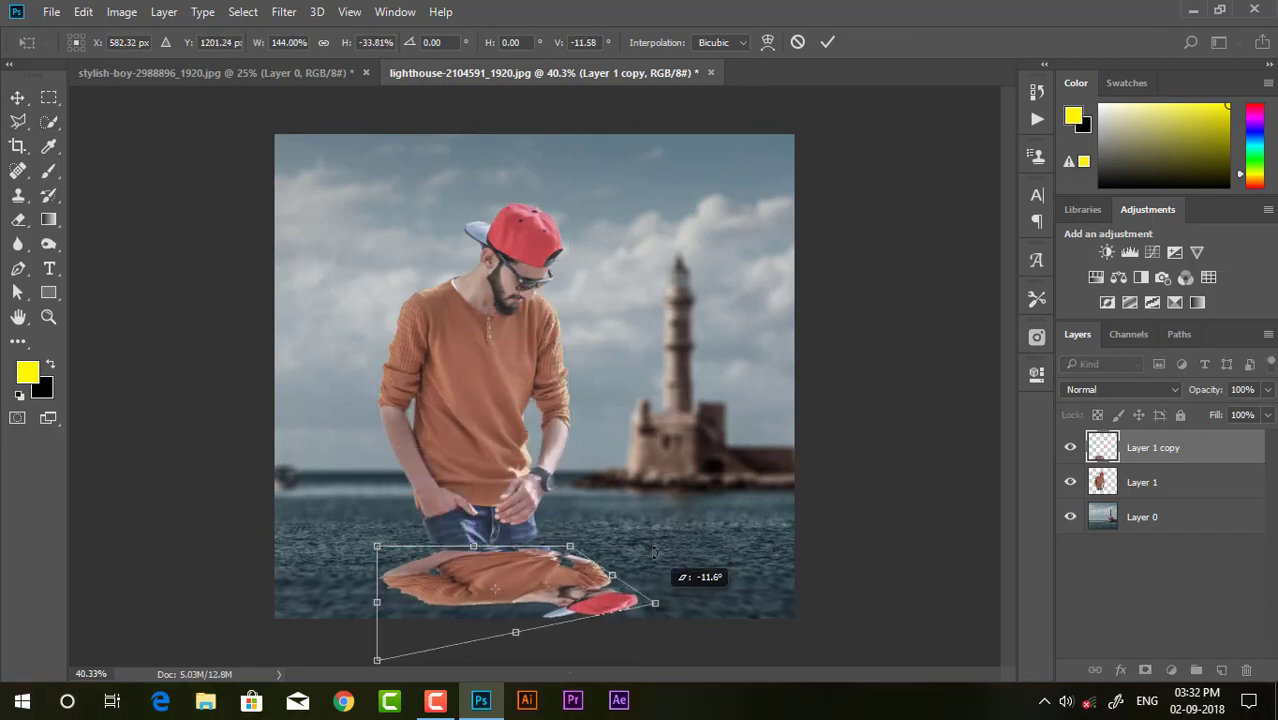
# Step: Skew the reflection's corners, commit, and stack Layer 1 copy beneath Layer 1
pyautogui.hotkey('ctrl', '-')
pyautogui.moveTo(415, 588); pyautogui.dragTo(511, 580)
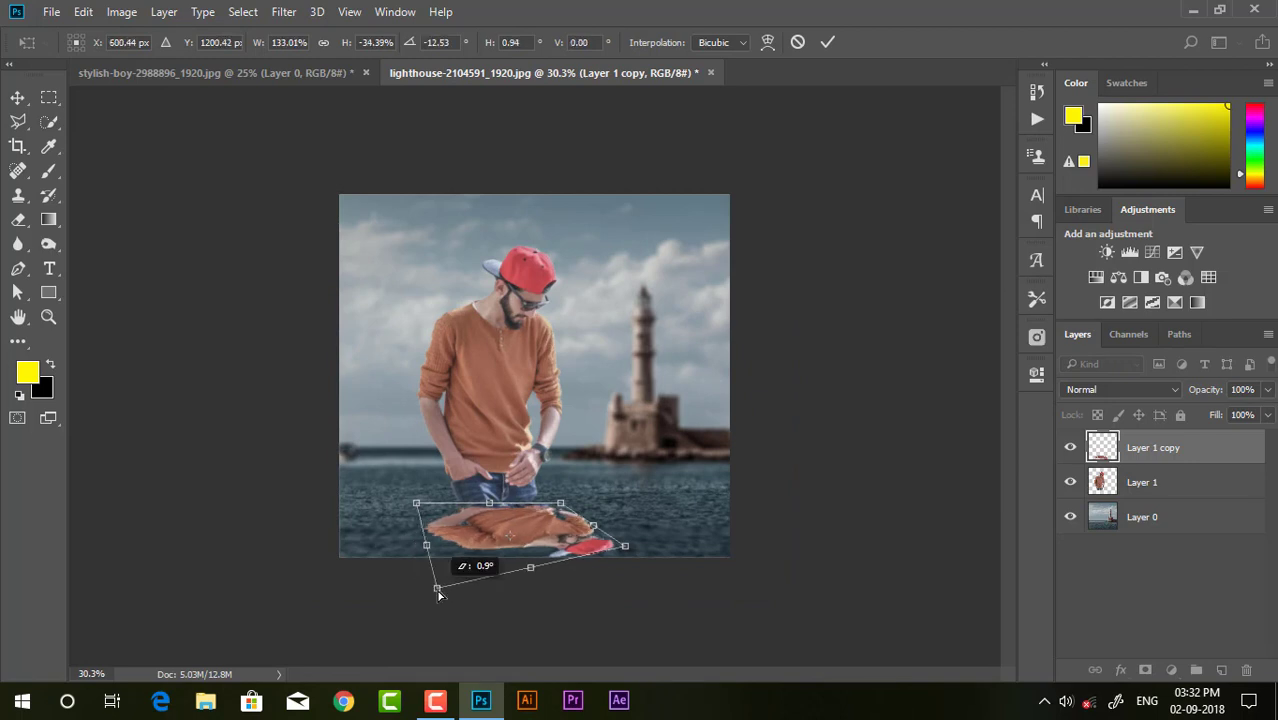
pyautogui.scroll(3, 561, 465)
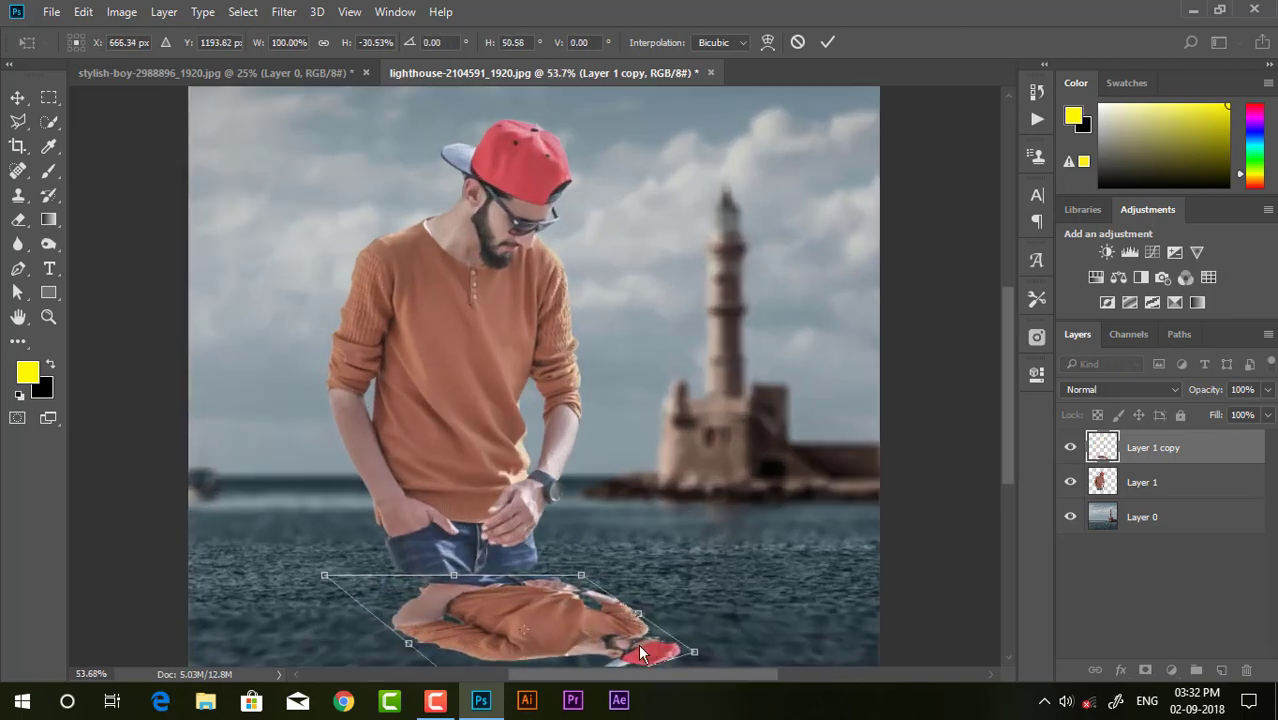
pyautogui.moveTo(582, 575); pyautogui.dragTo(582, 567)
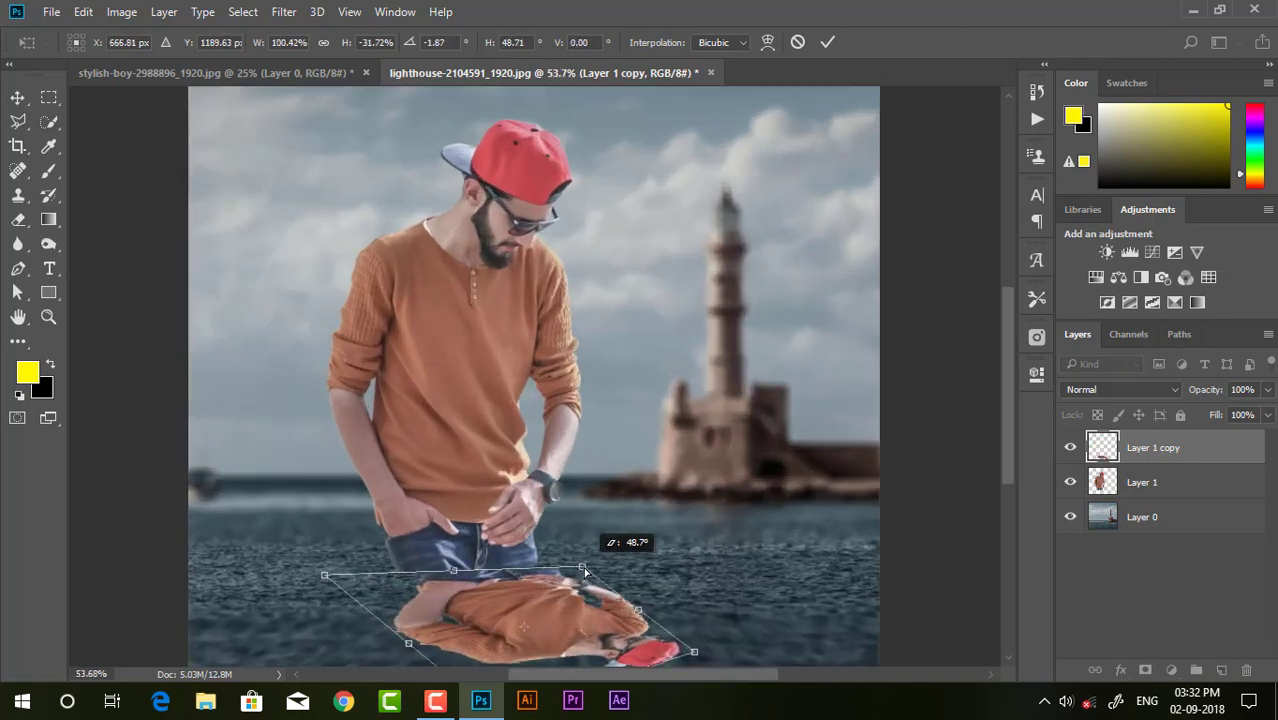
pyautogui.click(826, 43)
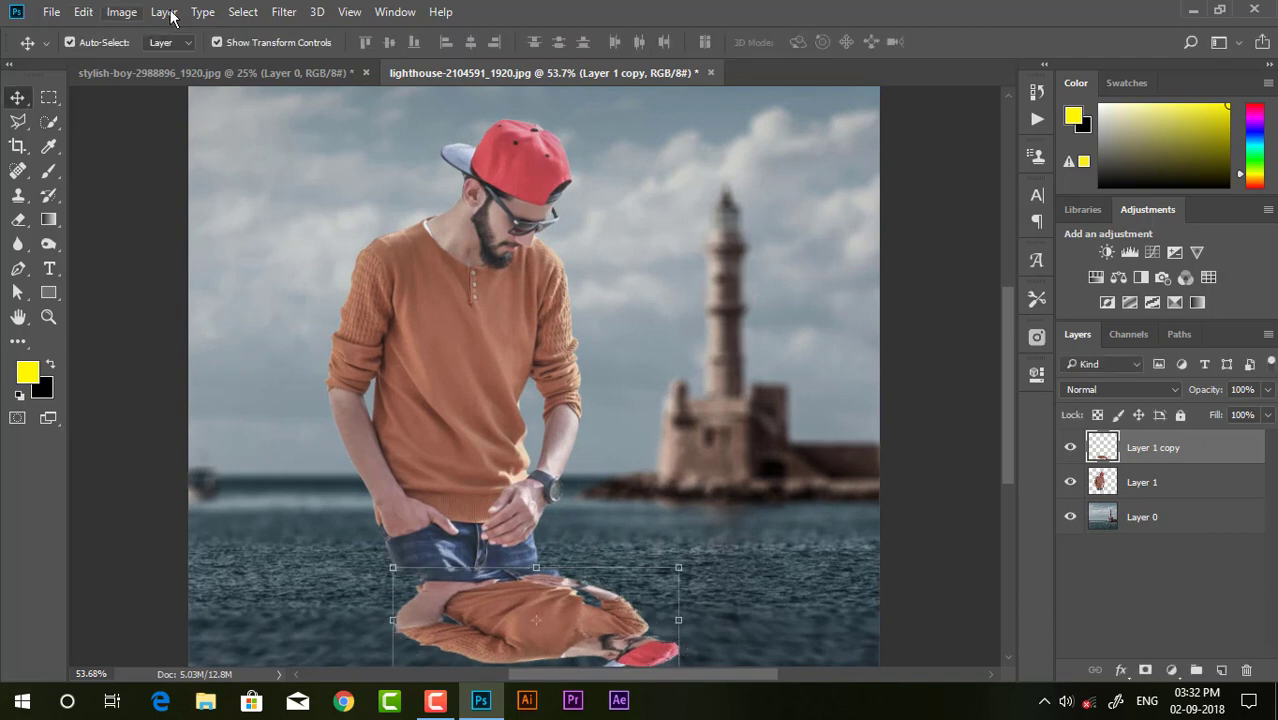
pyautogui.click(121, 11)
pyautogui.click(1198, 448)
pyautogui.moveTo(1182, 449); pyautogui.dragTo(1170, 495)
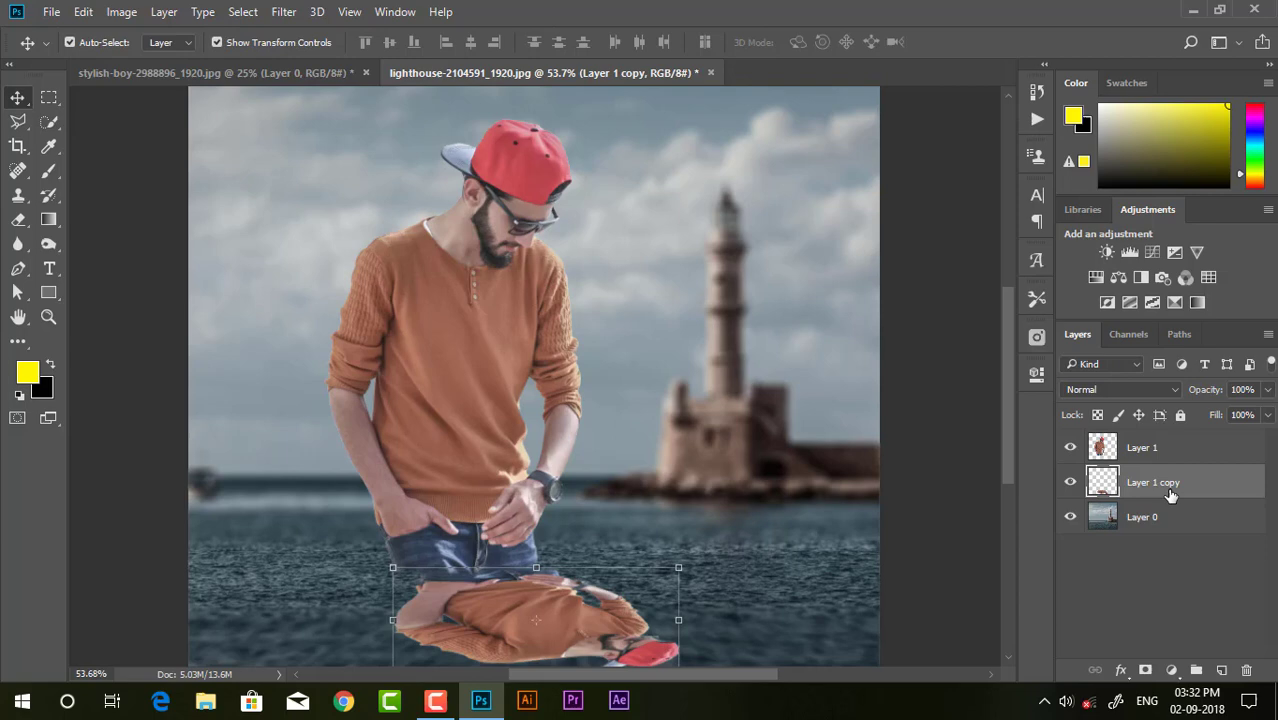
# Step: Turn the reflection solid black with Hue/Saturation, removing saturation and lightness
pyautogui.click(124, 11)
pyautogui.moveTo(150, 59)
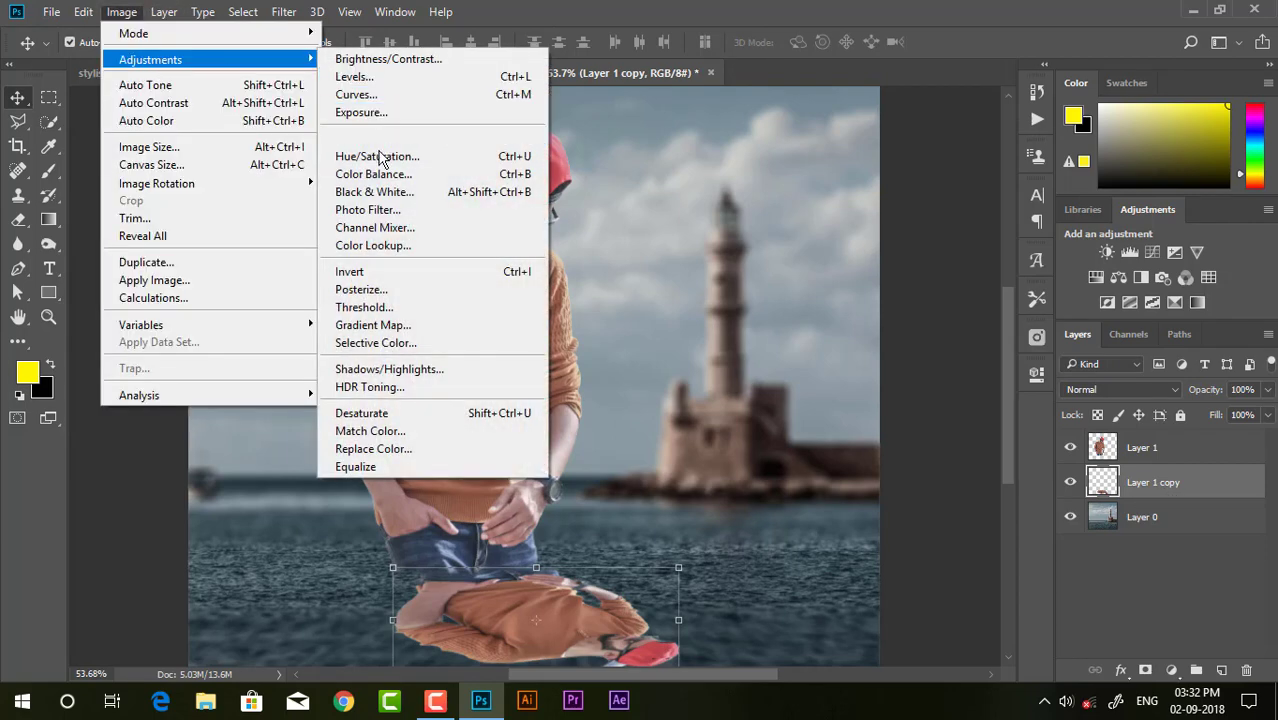
pyautogui.click(381, 158)
pyautogui.moveTo(1003, 352); pyautogui.dragTo(911, 356)
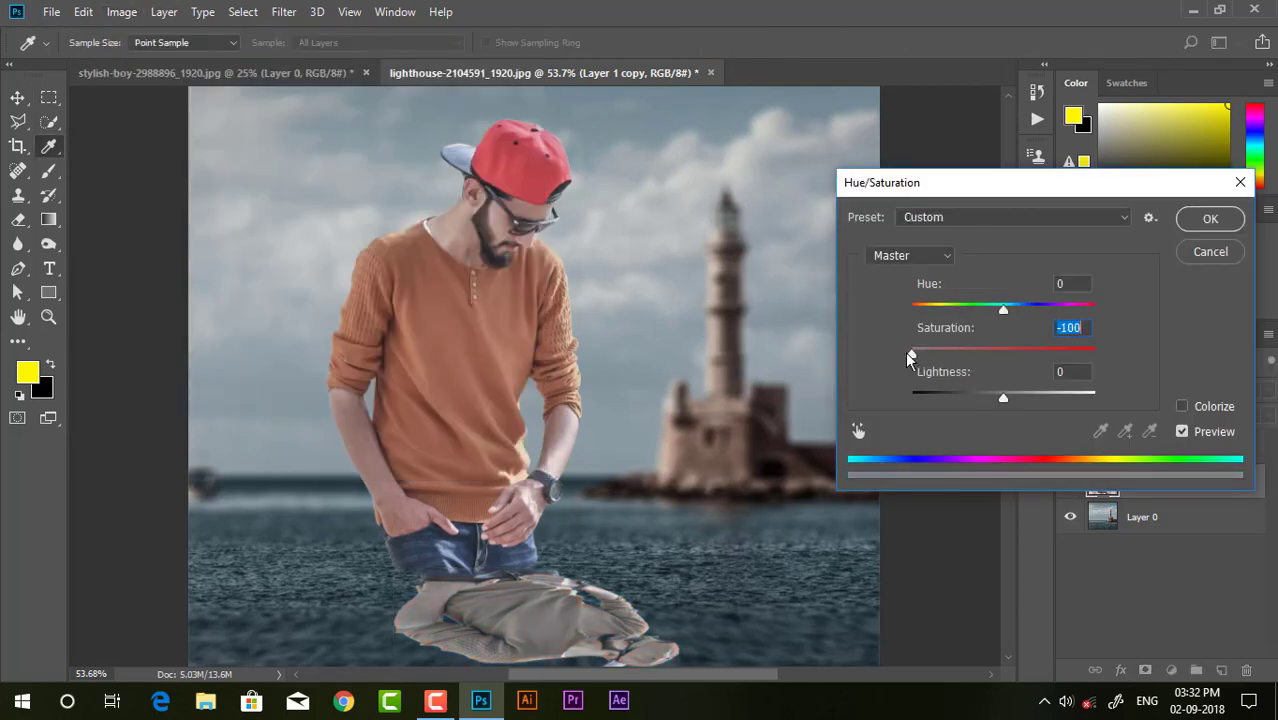
pyautogui.moveTo(1003, 398); pyautogui.dragTo(898, 401)
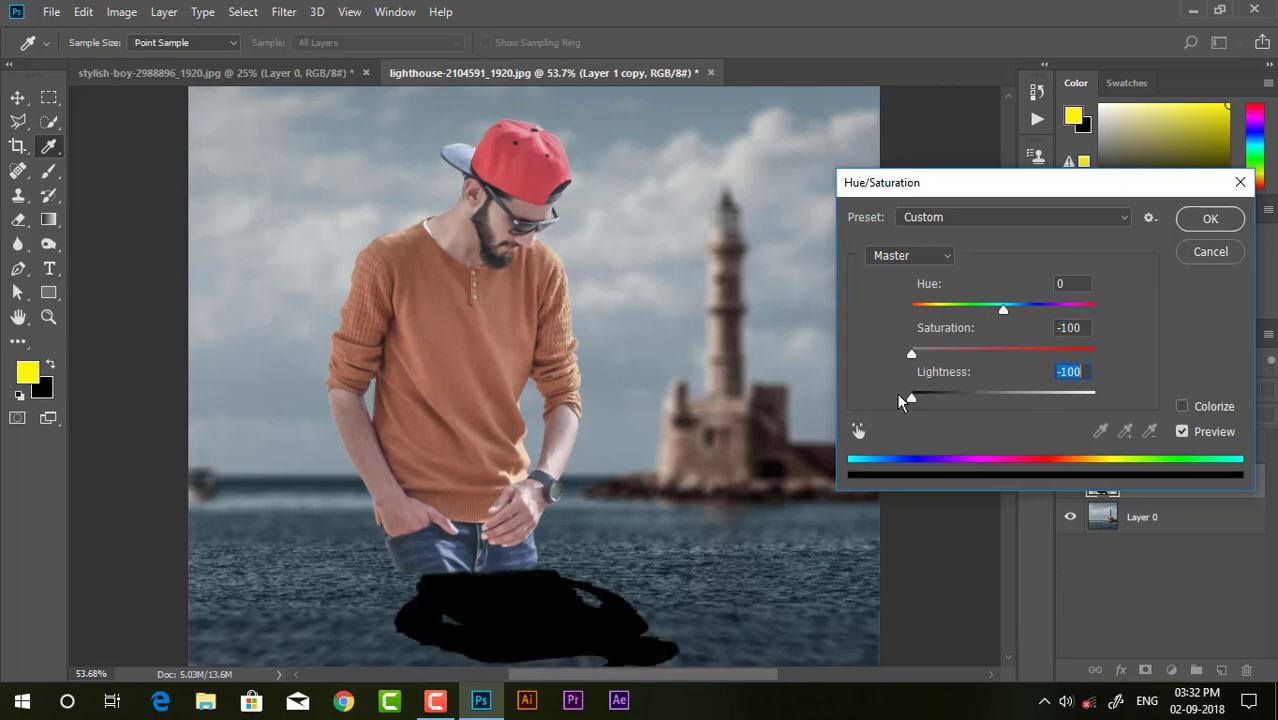
pyautogui.click(1215, 219)
# Step: Reshape the black shadow on the water and set its opacity to 40%
pyautogui.press('v')
pyautogui.hotkey('ctrl', '-')
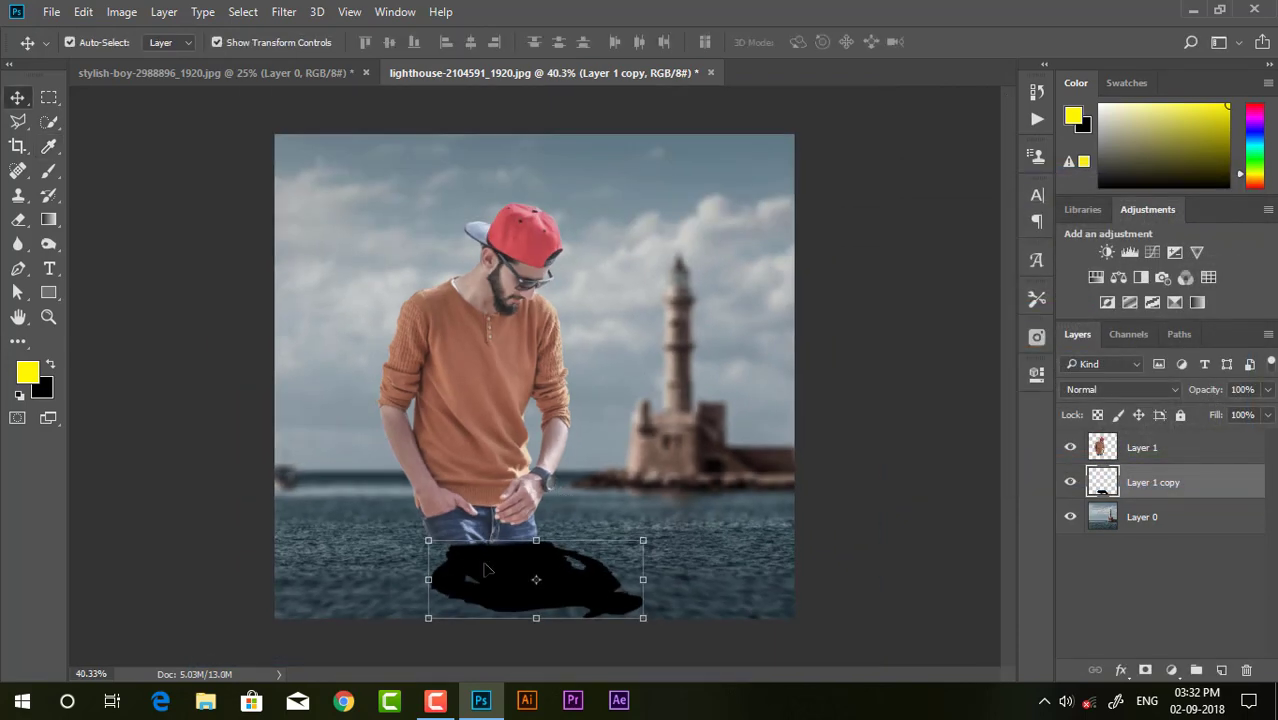
pyautogui.moveTo(484, 570); pyautogui.dragTo(471, 570)
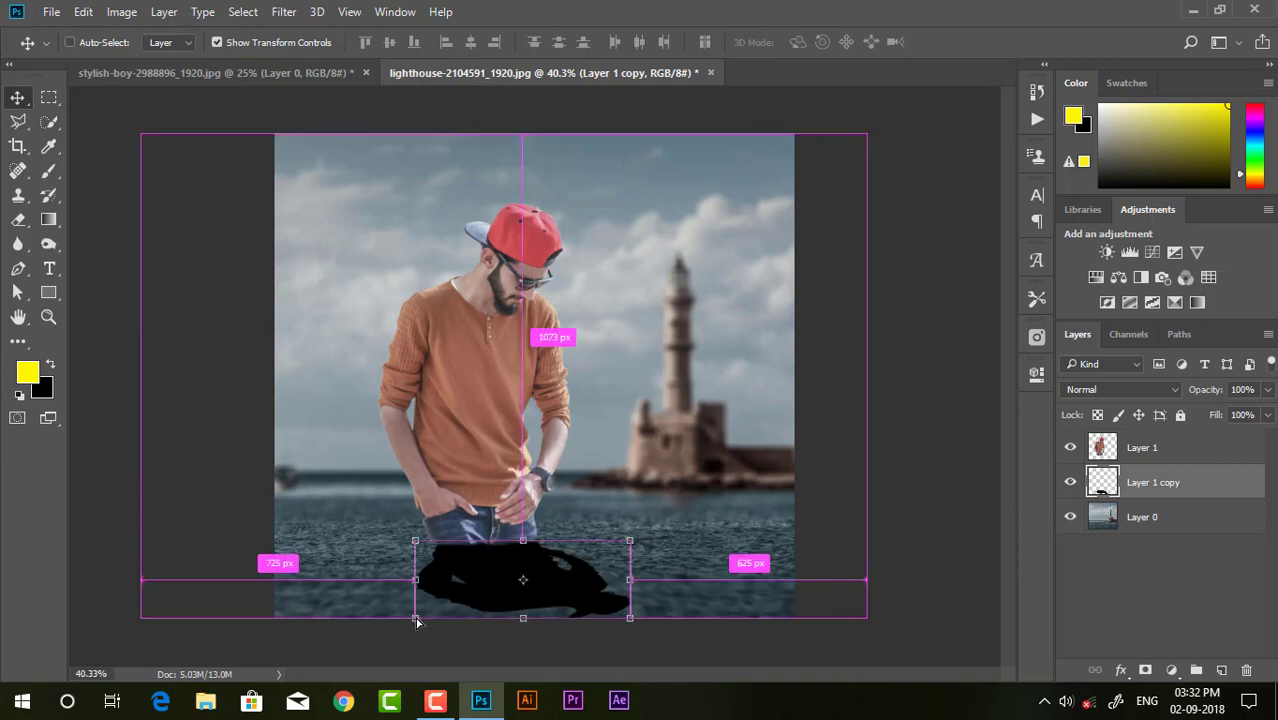
pyautogui.moveTo(414, 618); pyautogui.dragTo(452, 608)
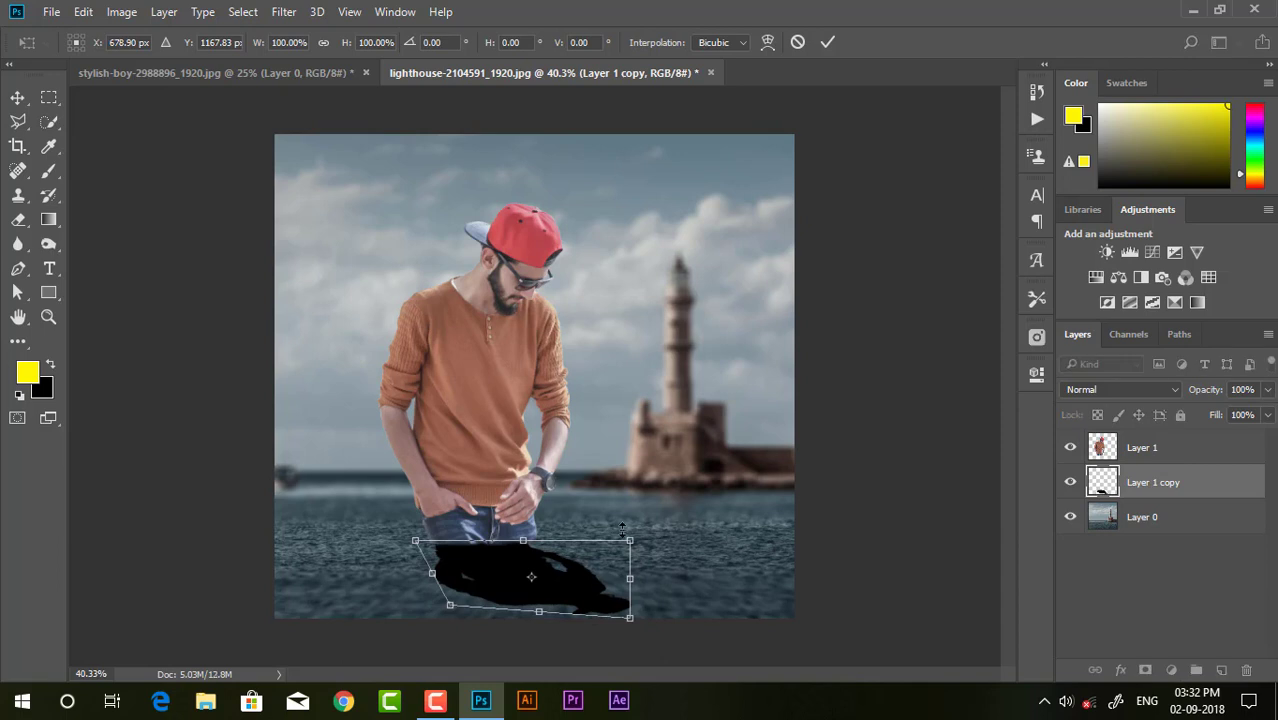
pyautogui.moveTo(521, 566); pyautogui.dragTo(536, 566)
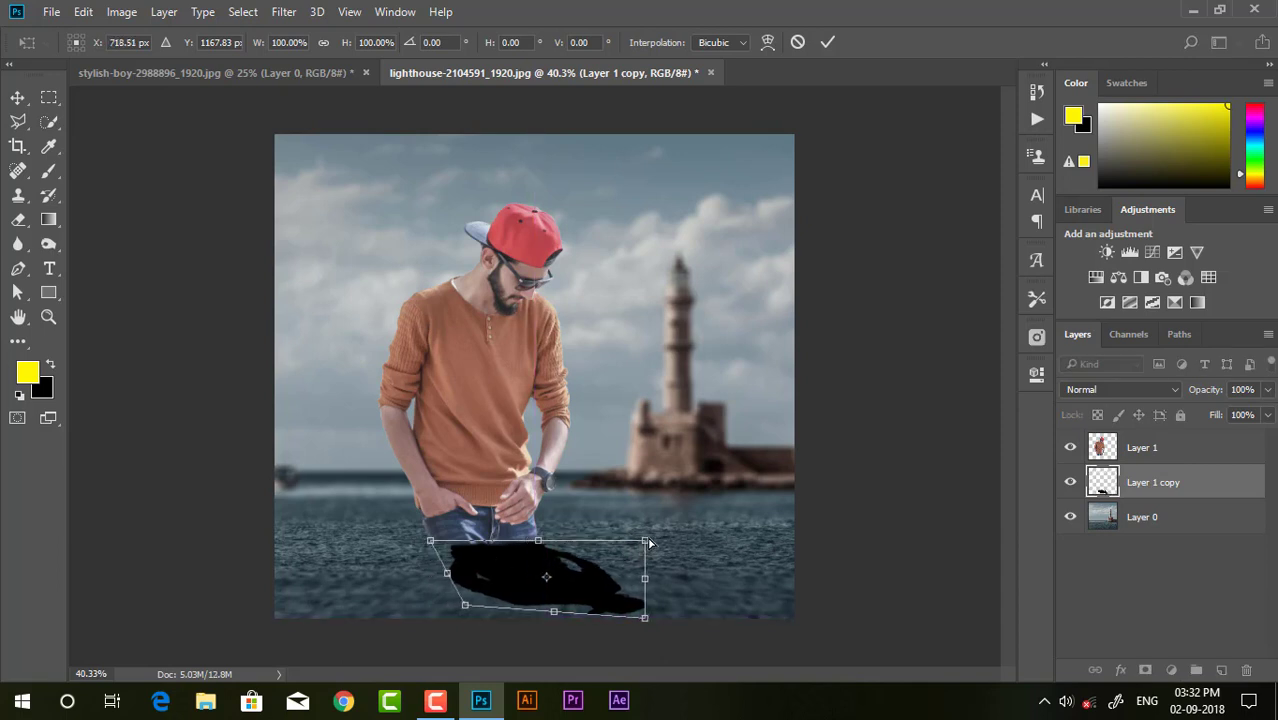
pyautogui.moveTo(648, 541); pyautogui.dragTo(662, 533)
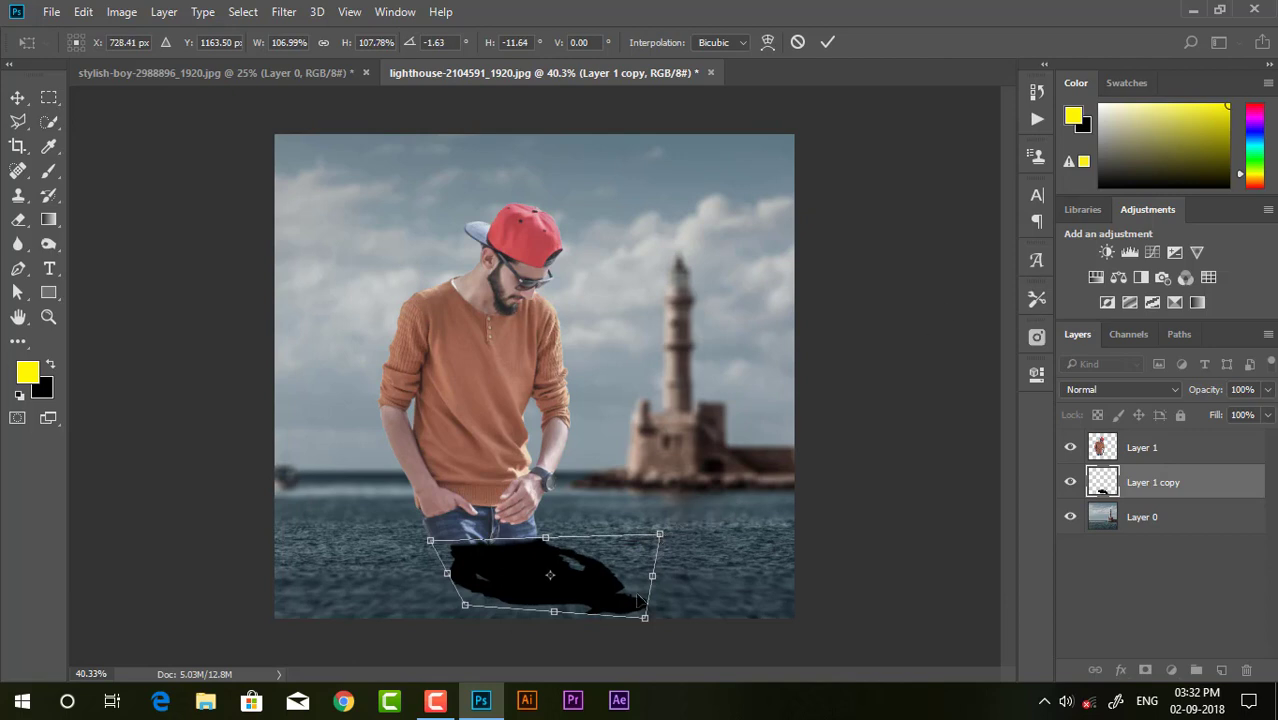
pyautogui.click(828, 43)
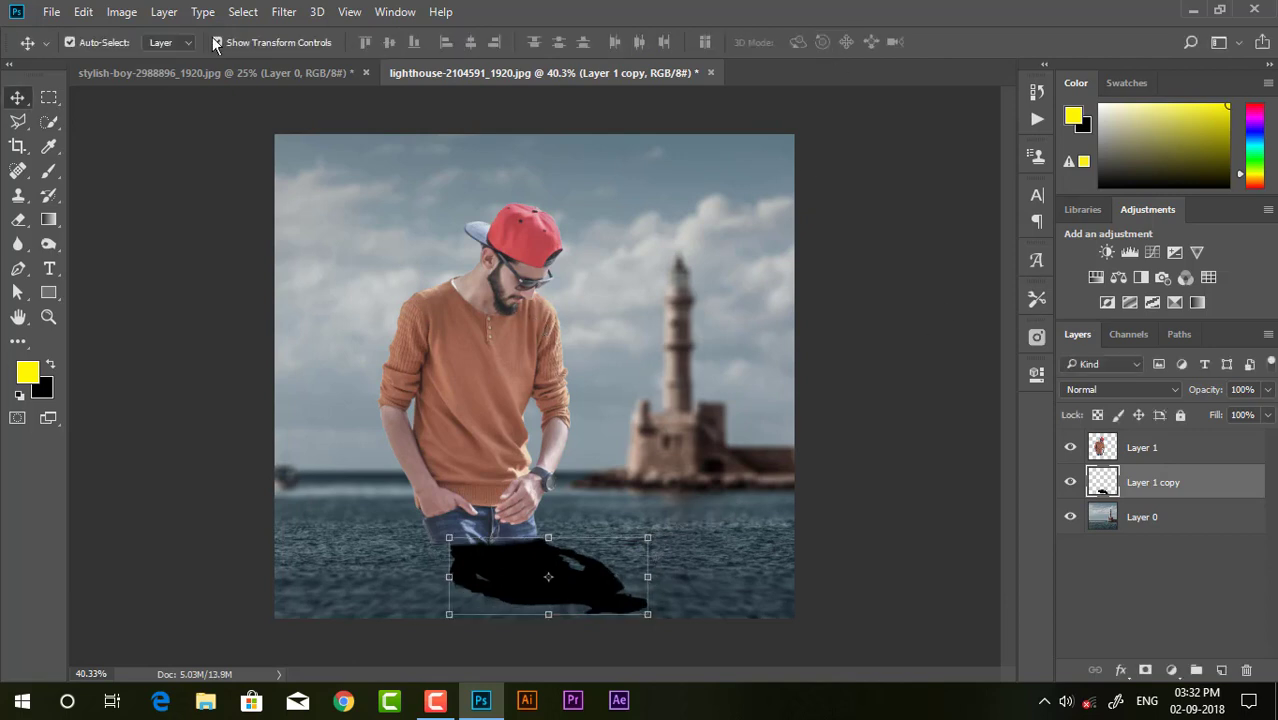
pyautogui.moveTo(1268, 390); pyautogui.dragTo(1213, 416)
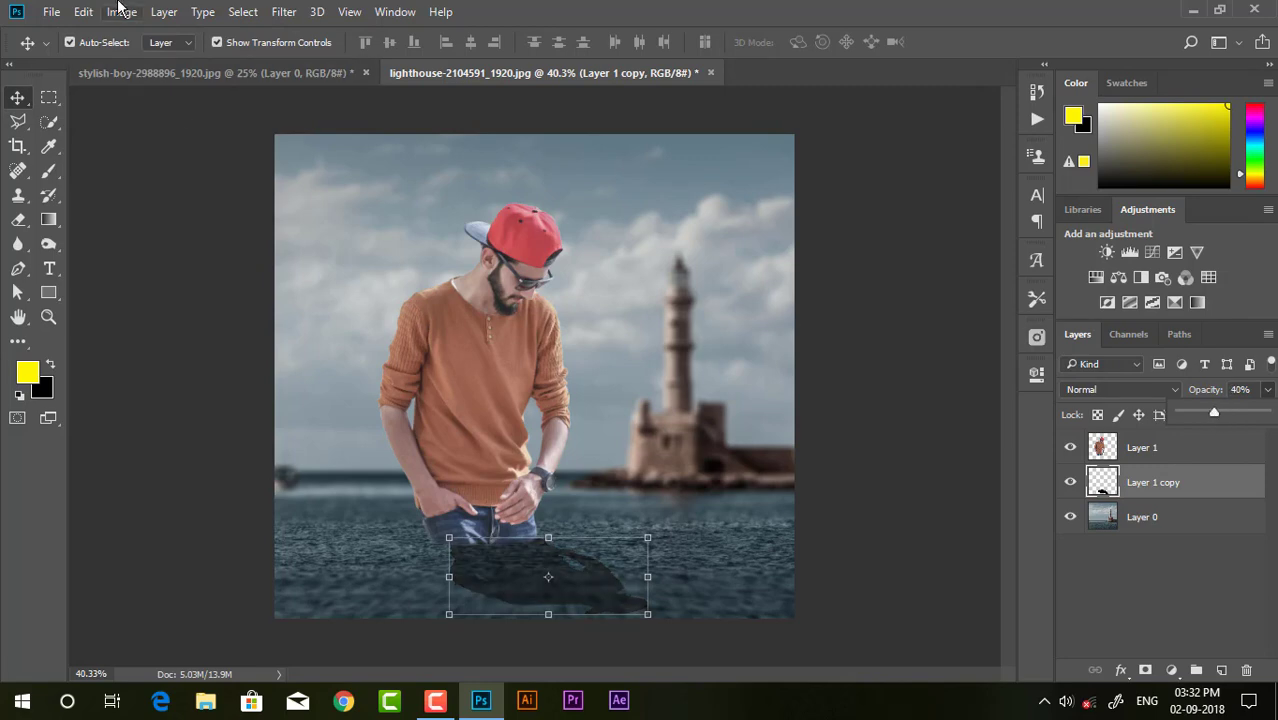
# Step: Apply a 7-pixel Gaussian Blur to the man's shadow layer
pyautogui.click(283, 12)
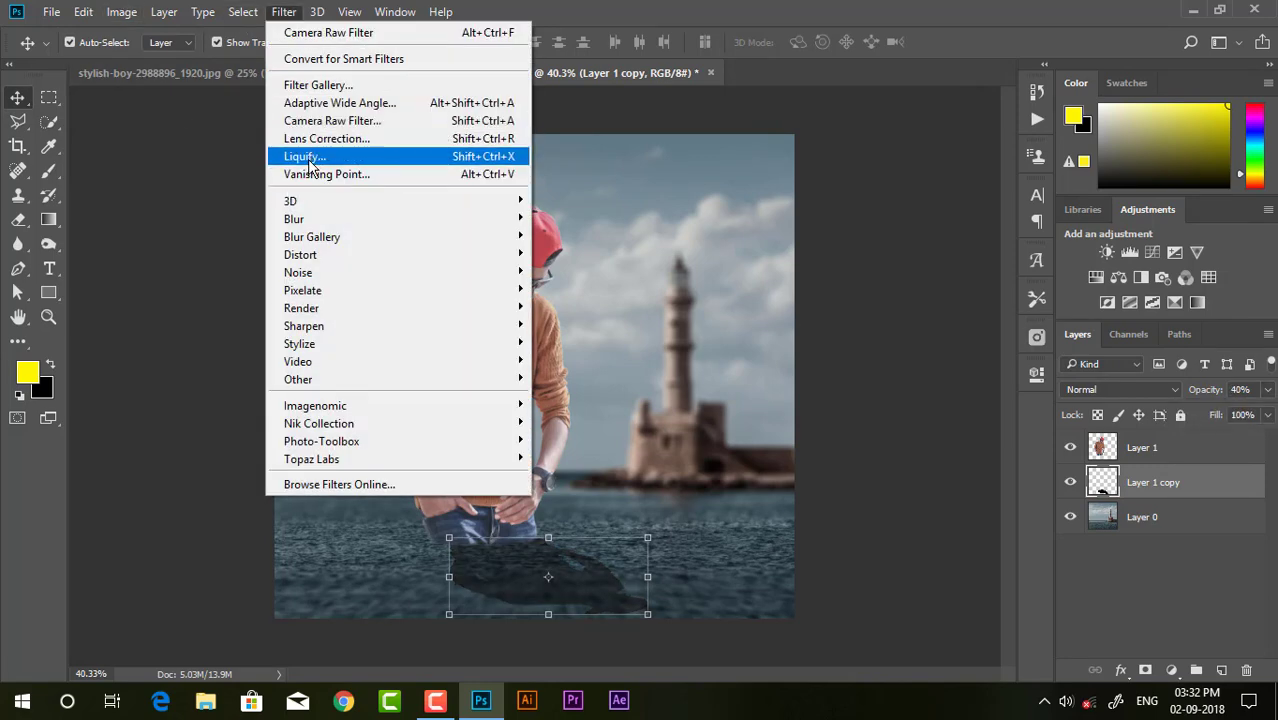
pyautogui.moveTo(294, 219)
pyautogui.click(562, 289)
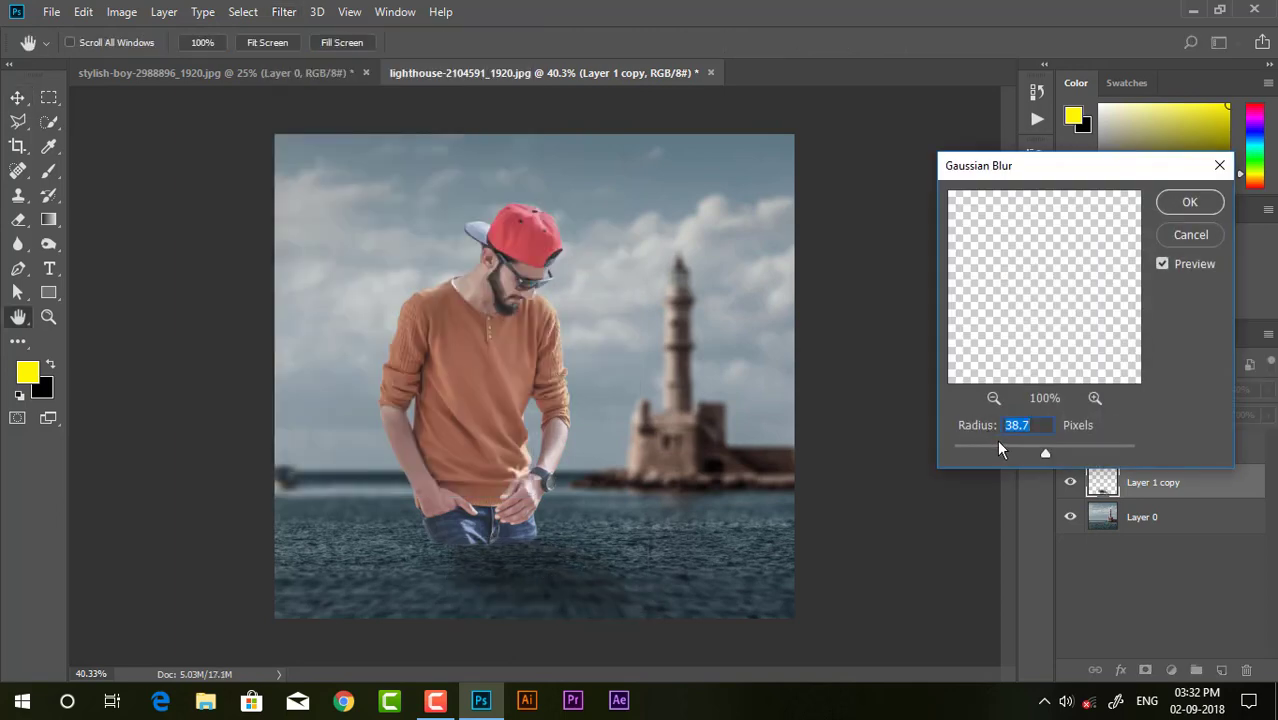
pyautogui.moveTo(998, 451); pyautogui.dragTo(1022, 453)
pyautogui.click(1189, 203)
# Step: Skew the shadow's corners into a wider, slanted shape and commit the transform
pyautogui.press('v')
pyautogui.scroll(-2, 566, 439)
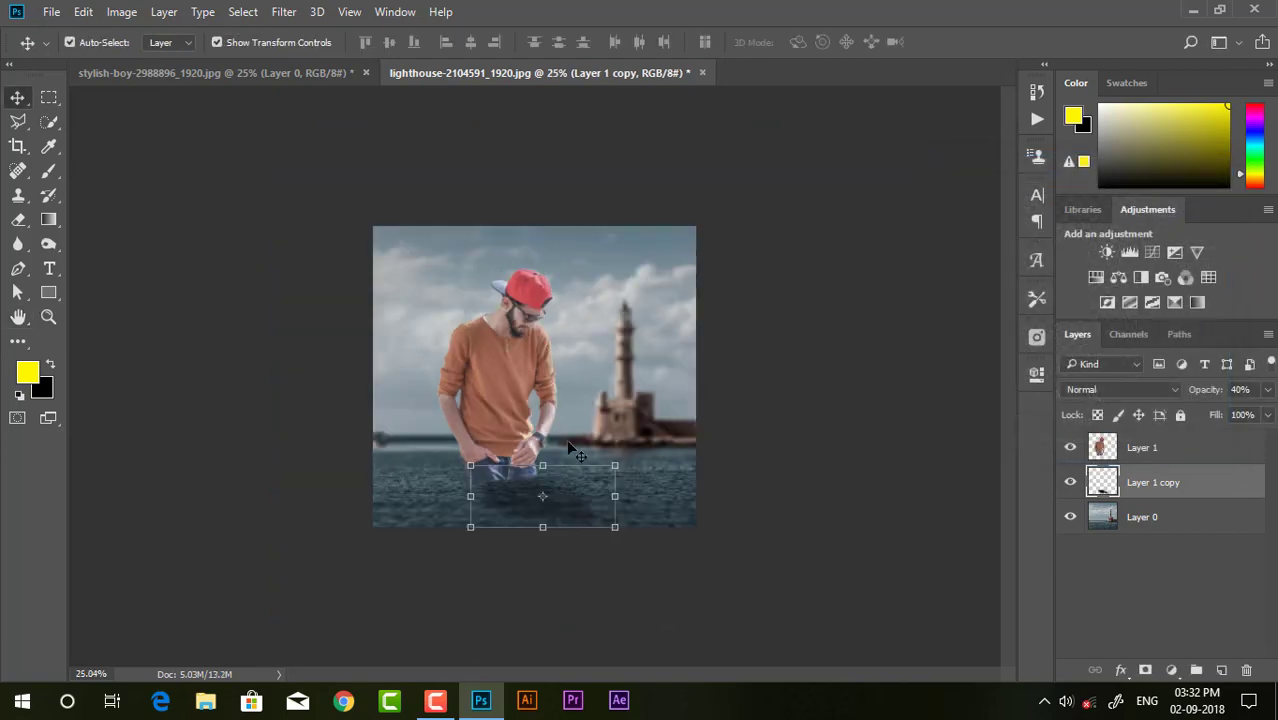
pyautogui.scroll(2, 600, 480)
pyautogui.scroll(2, 640, 520)
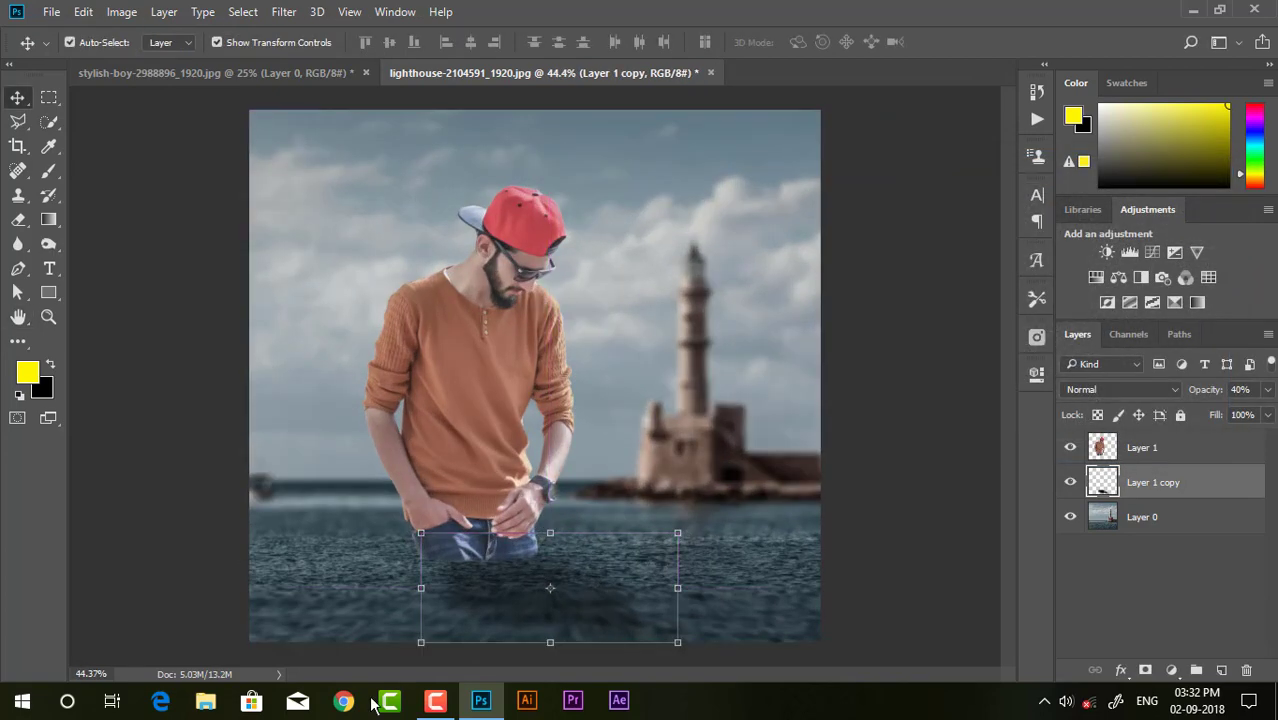
pyautogui.moveTo(421, 642); pyautogui.dragTo(466, 629)
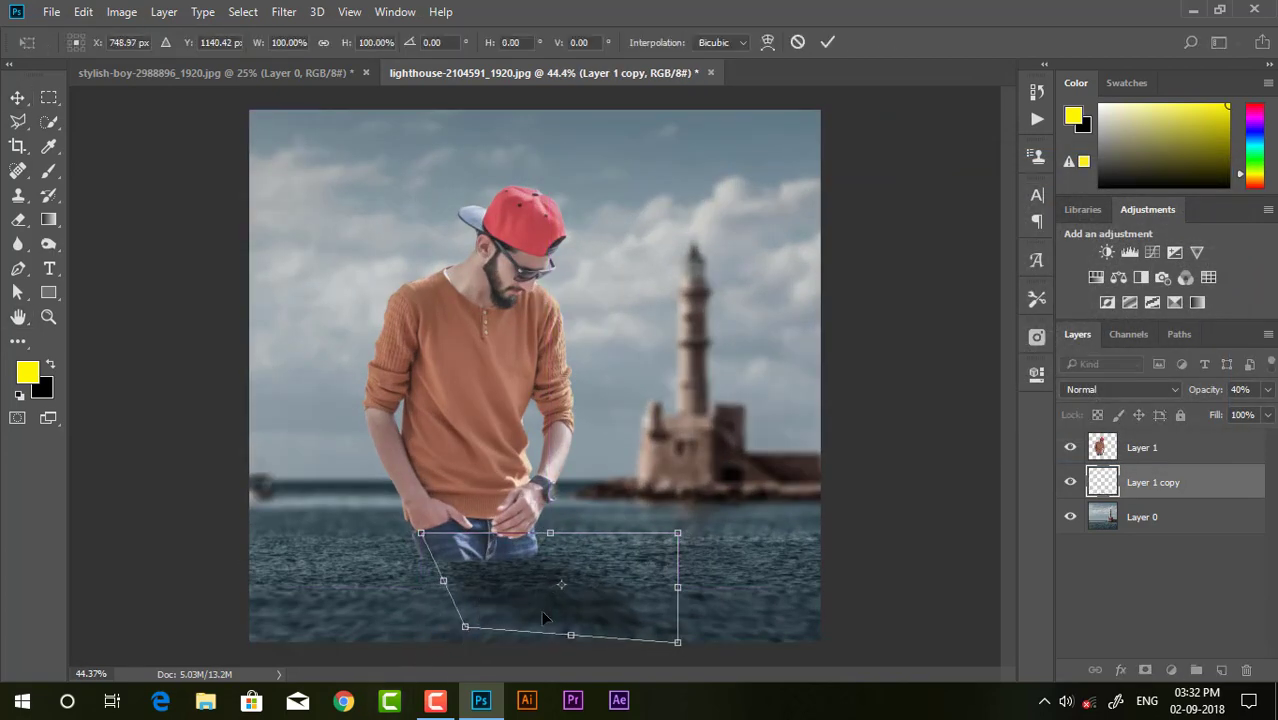
pyautogui.moveTo(677, 538); pyautogui.dragTo(643, 540)
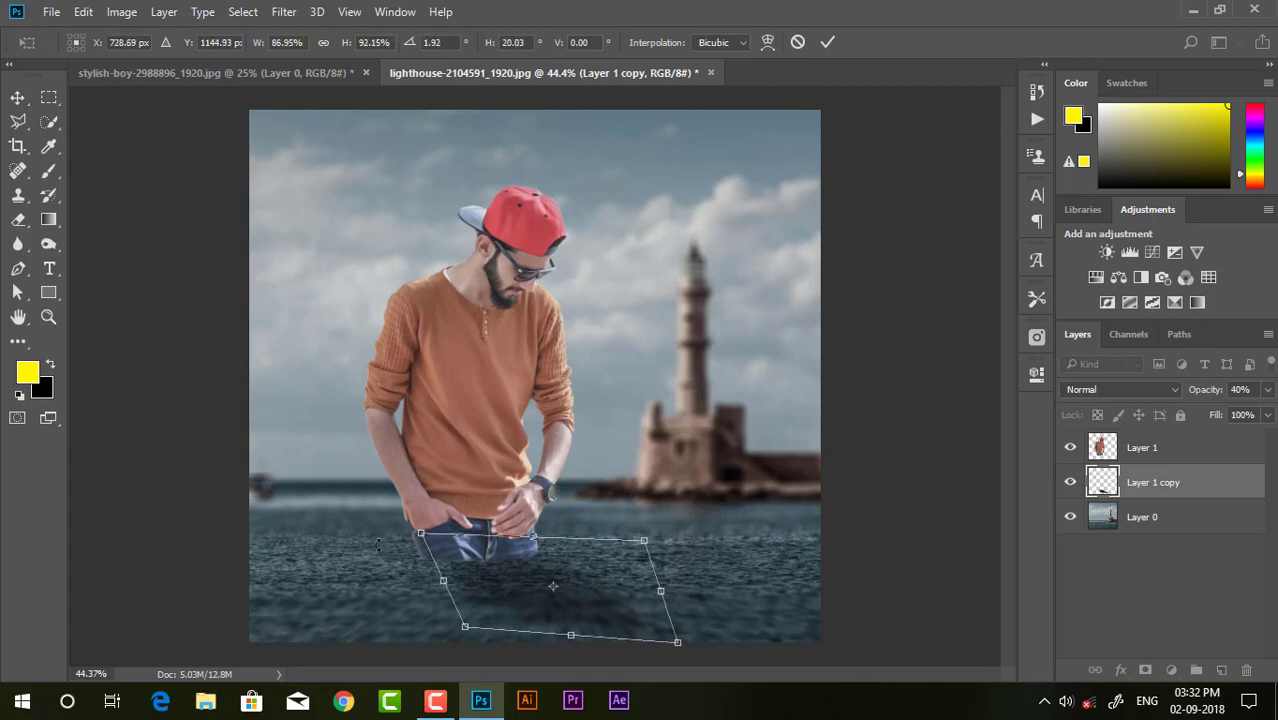
pyautogui.moveTo(424, 538); pyautogui.dragTo(378, 535)
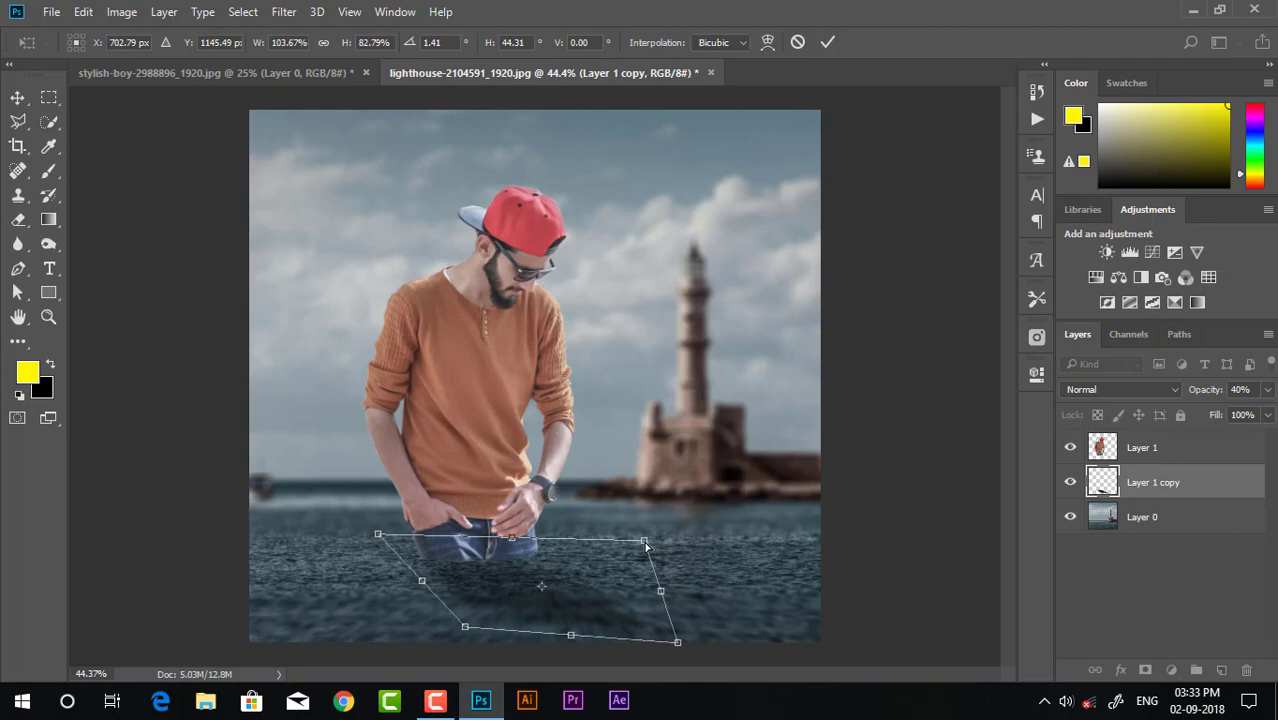
pyautogui.moveTo(645, 543); pyautogui.dragTo(723, 502)
pyautogui.moveTo(679, 646); pyautogui.dragTo(716, 627)
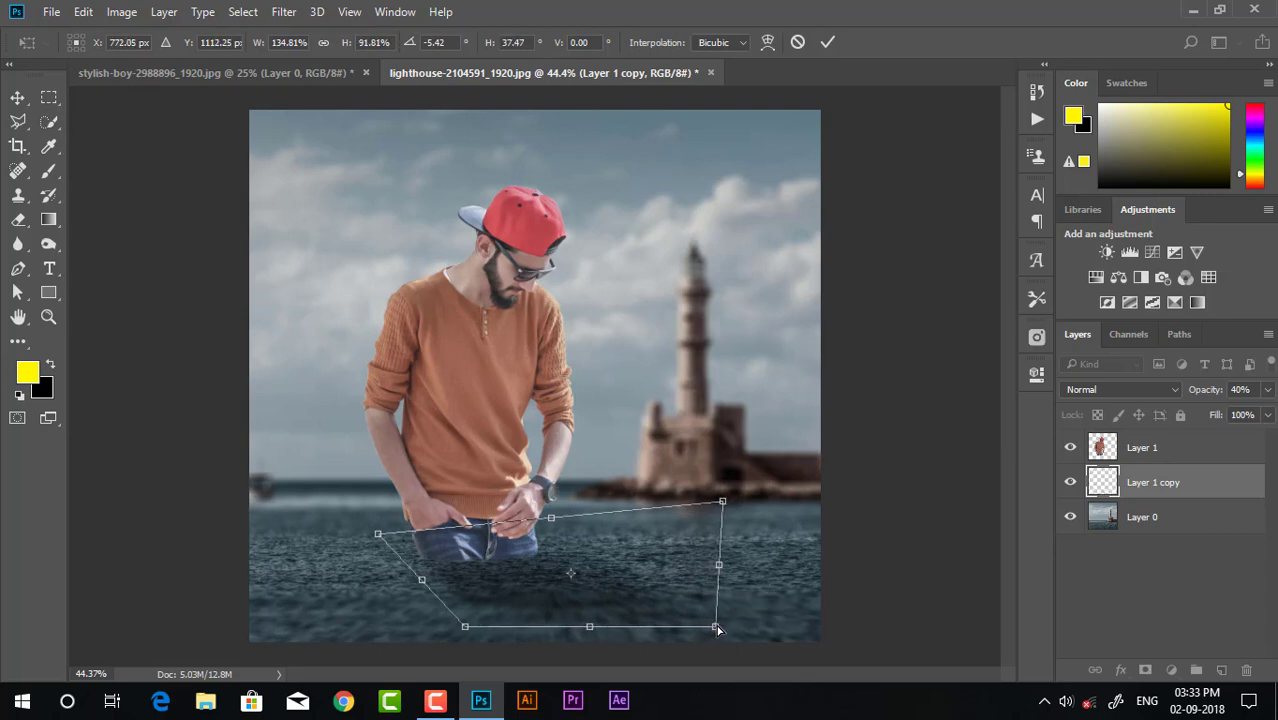
pyautogui.moveTo(466, 627); pyautogui.dragTo(480, 627)
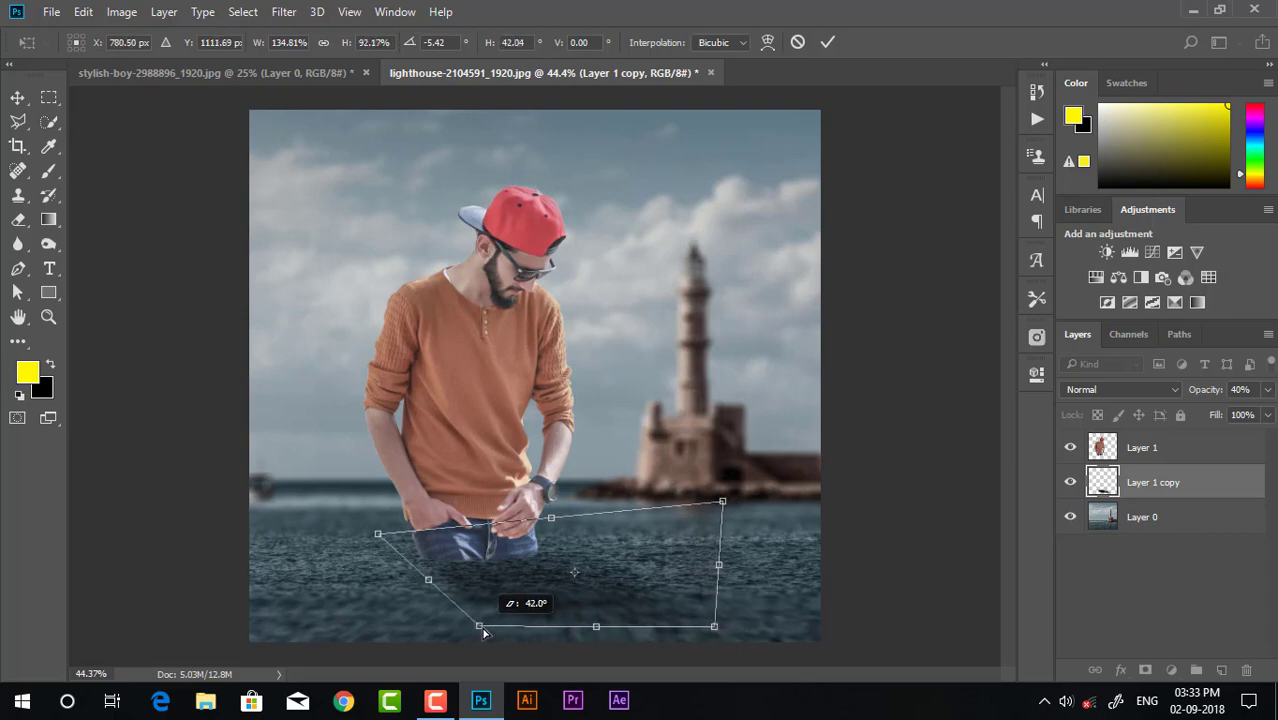
pyautogui.moveTo(427, 581); pyautogui.dragTo(440, 581)
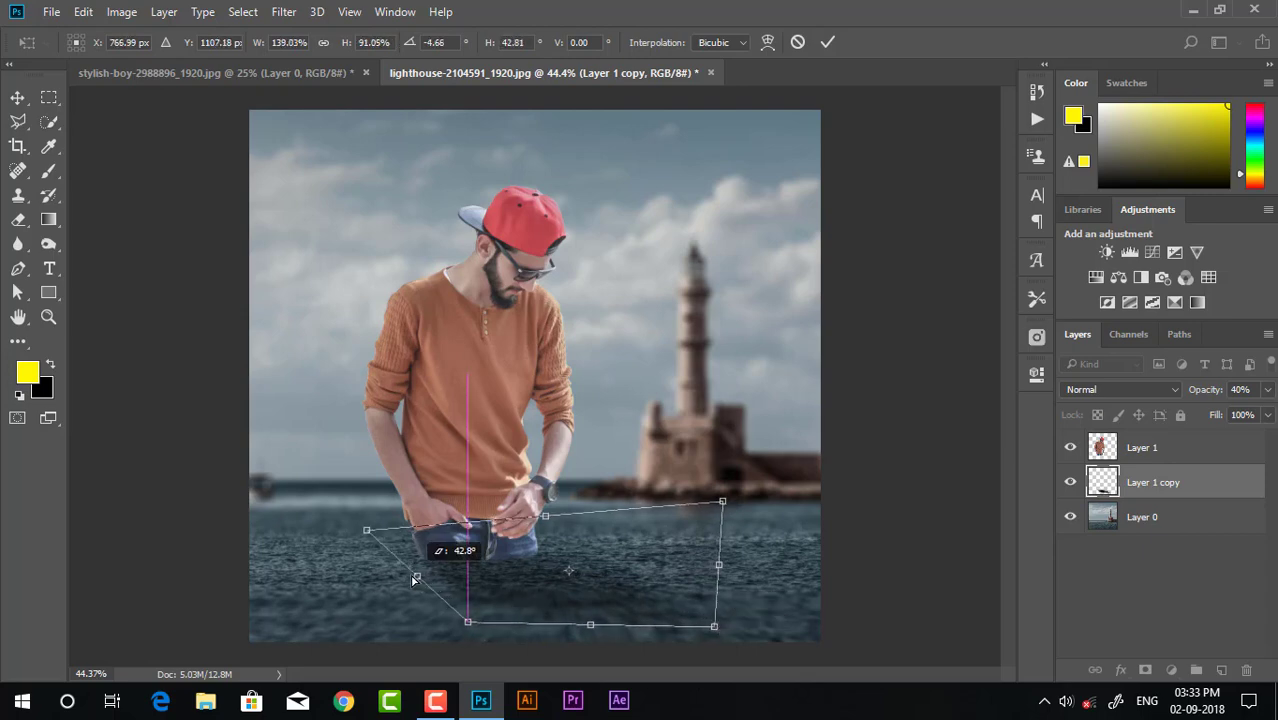
pyautogui.click(828, 42)
# Step: Choose the Eraser tool and select the Layer 1 copy shadow layer
pyautogui.click(825, 385)
pyautogui.scroll(-2, 825, 385)
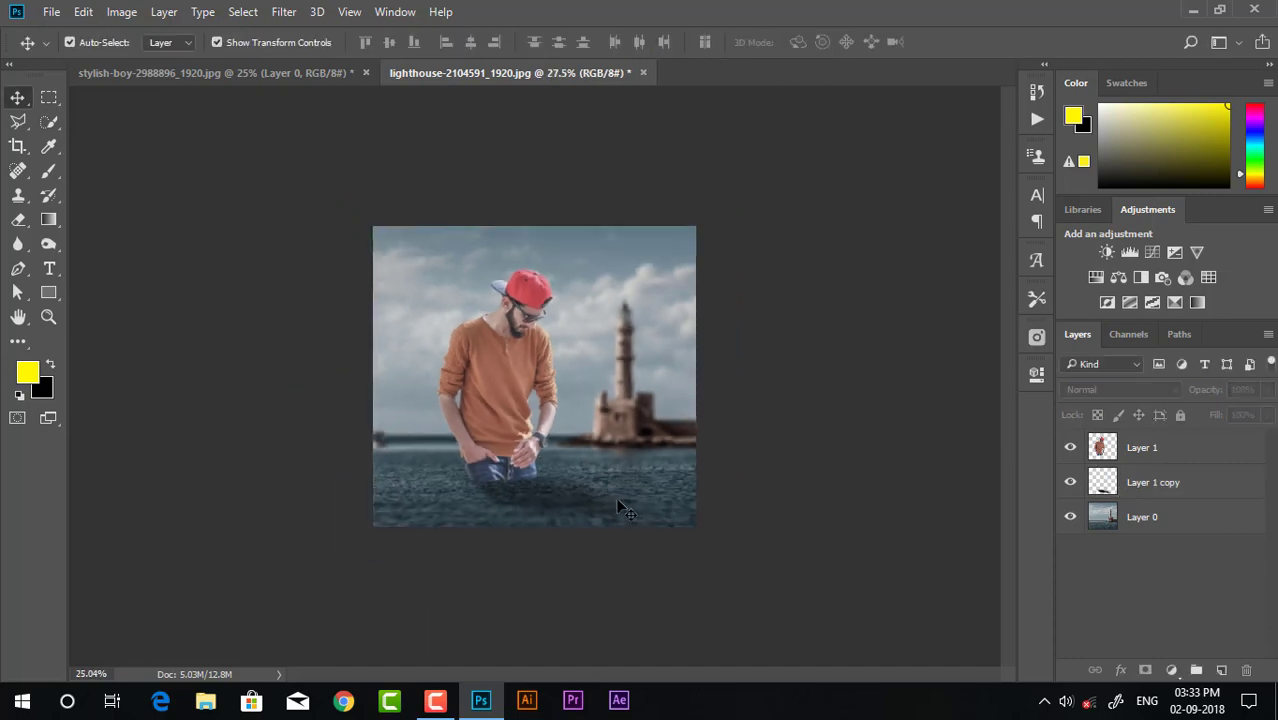
pyautogui.scroll(1, 504, 576)
pyautogui.scroll(1, 543, 503)
pyautogui.scroll(-3, 543, 508)
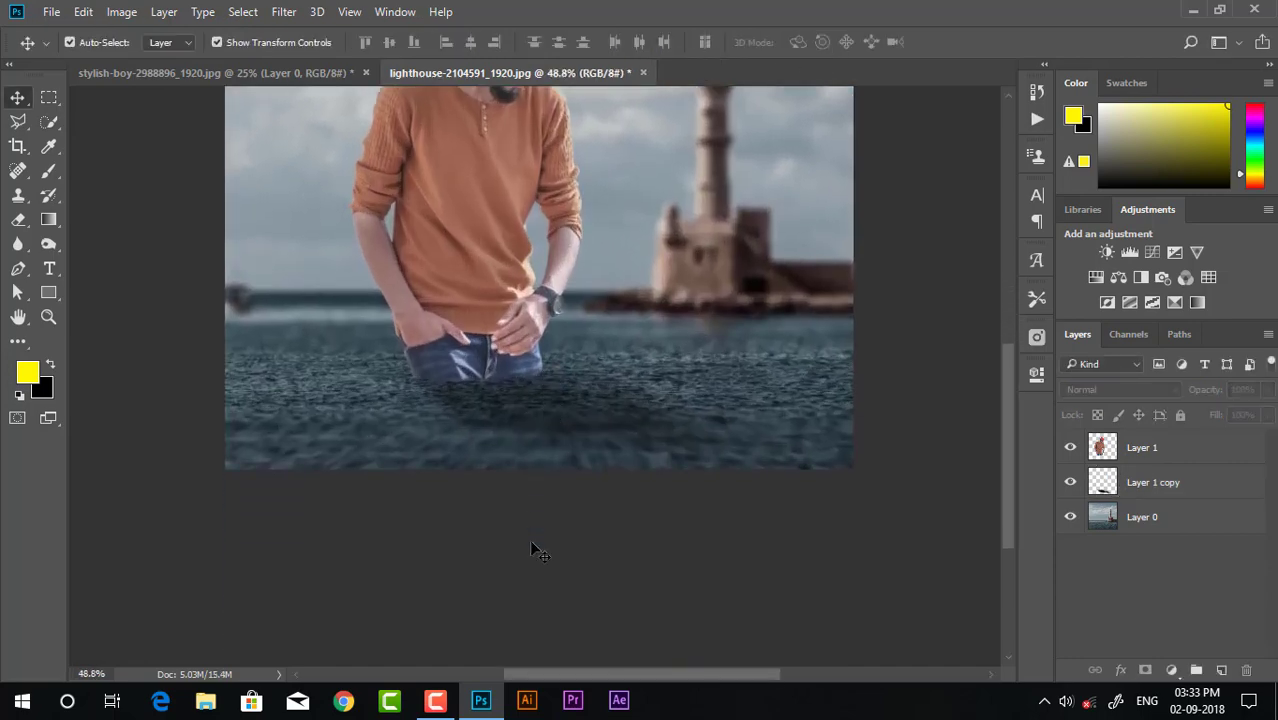
pyautogui.click(21, 223)
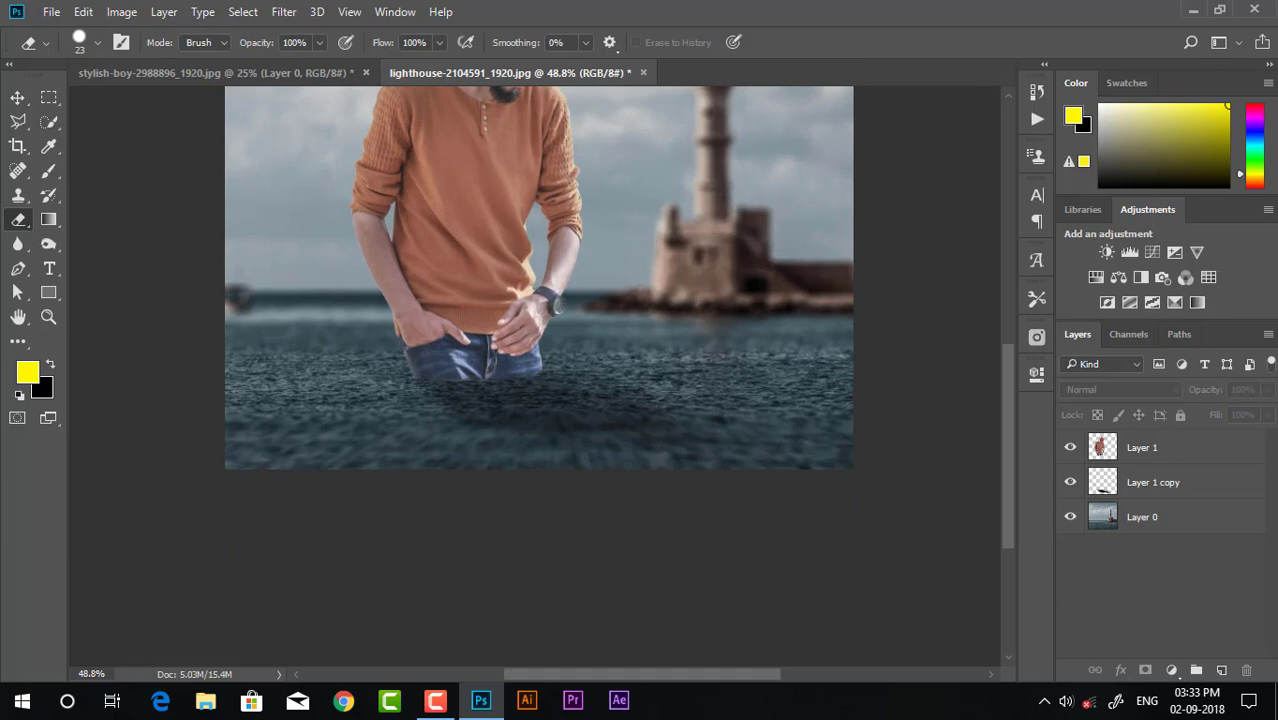
pyautogui.click(1140, 455)
pyautogui.click(1145, 490)
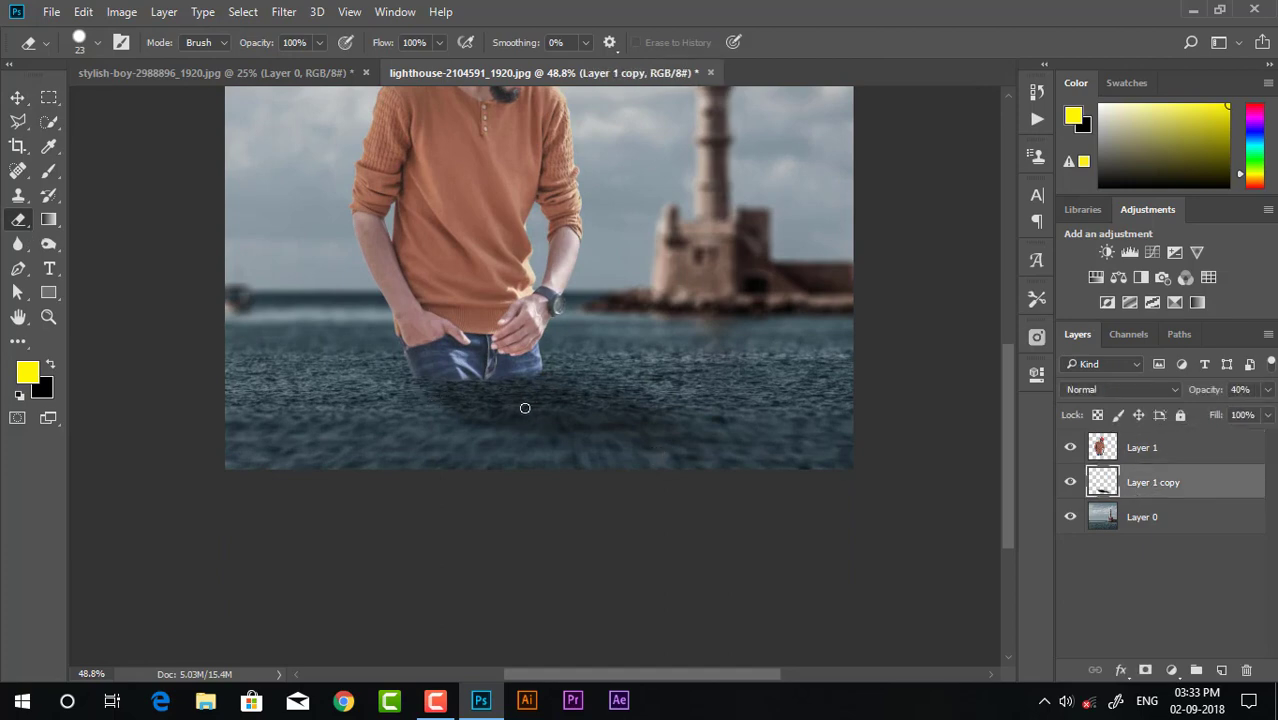
# Step: Set the soft eraser brush size to 99 px and zoom back out
pyautogui.rightClick(525, 408)
pyautogui.moveTo(628, 200); pyautogui.dragTo(646, 198)
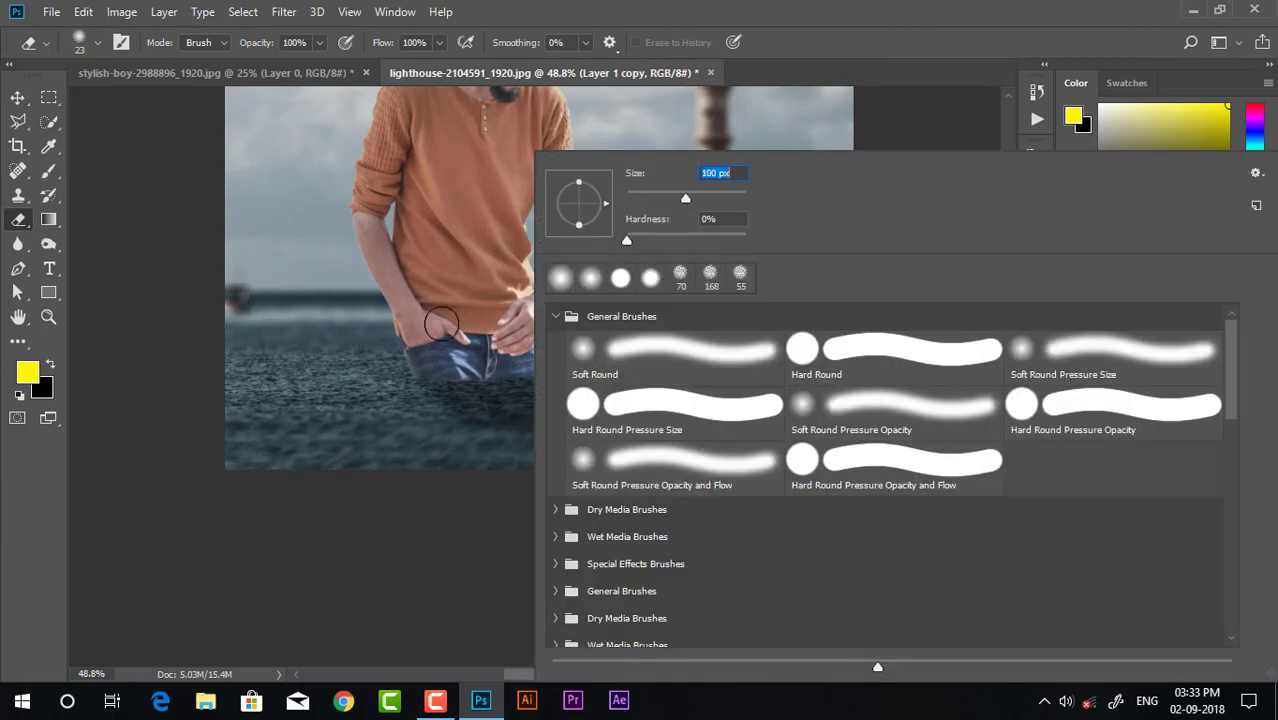
pyautogui.press('Return')
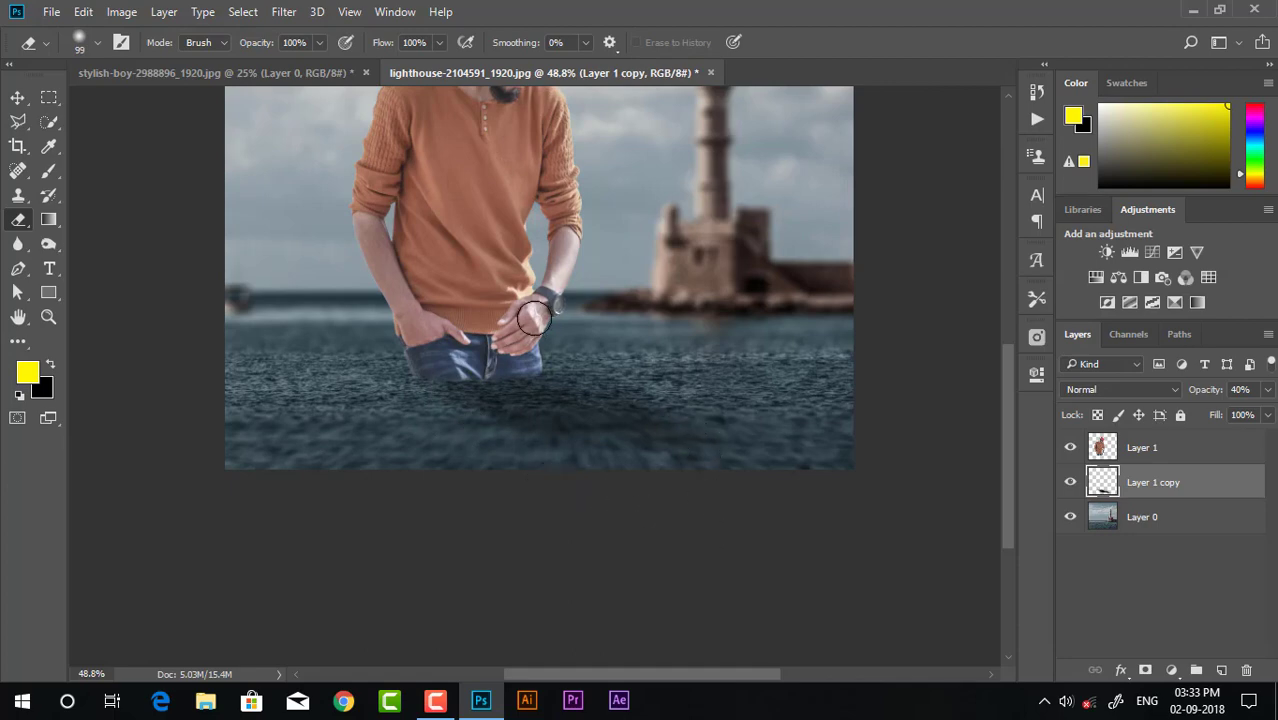
pyautogui.hotkey('ctrl', '-')
pyautogui.hotkey('ctrl', '-')
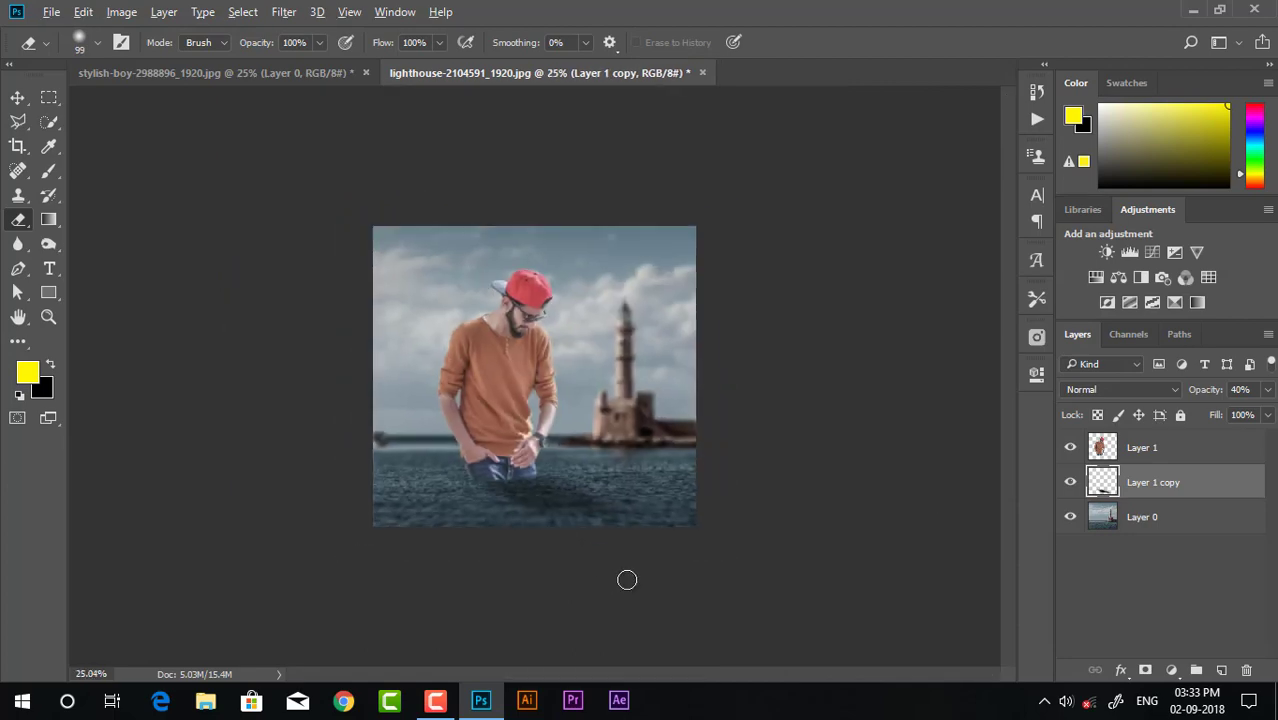
pyautogui.hotkey('ctrl', '+')
# Step: Shift the shadow slightly and skew its bottom-left corner, then commit
pyautogui.press('v')
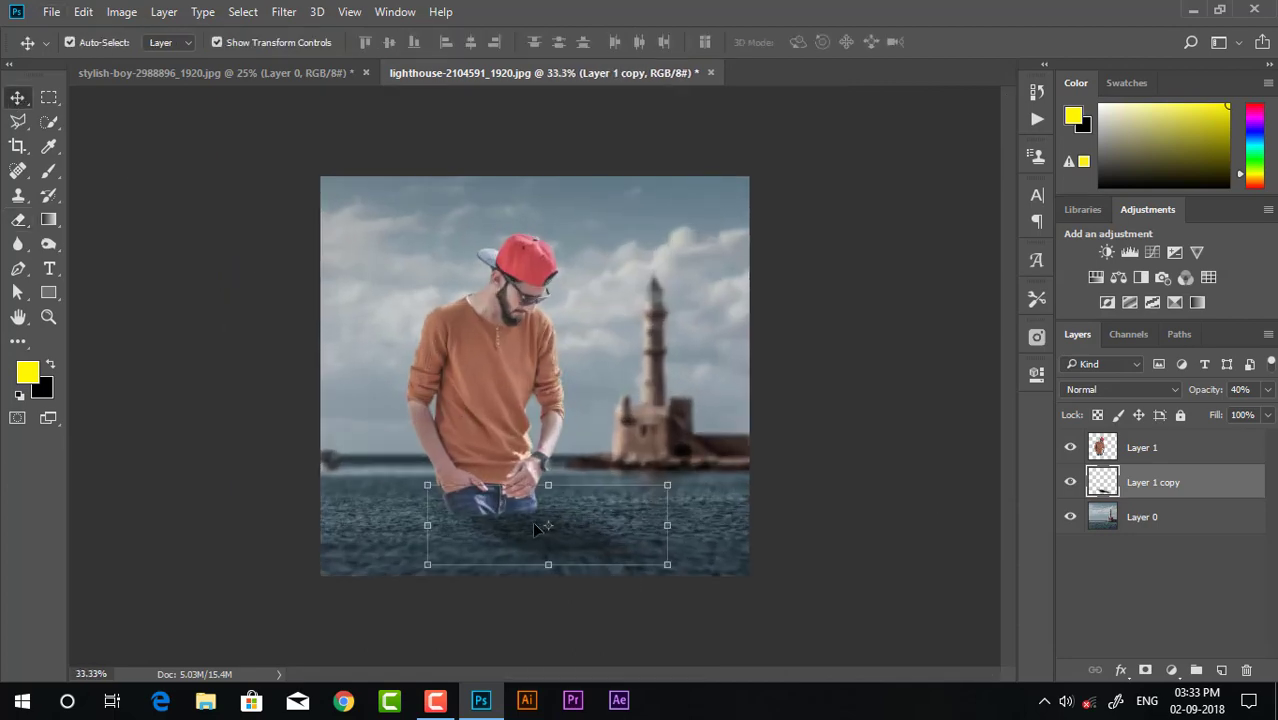
pyautogui.moveTo(537, 527)
pyautogui.mouseDown()
pyautogui.moveTo(525, 527)
pyautogui.moveTo(535, 578)
pyautogui.mouseUp()
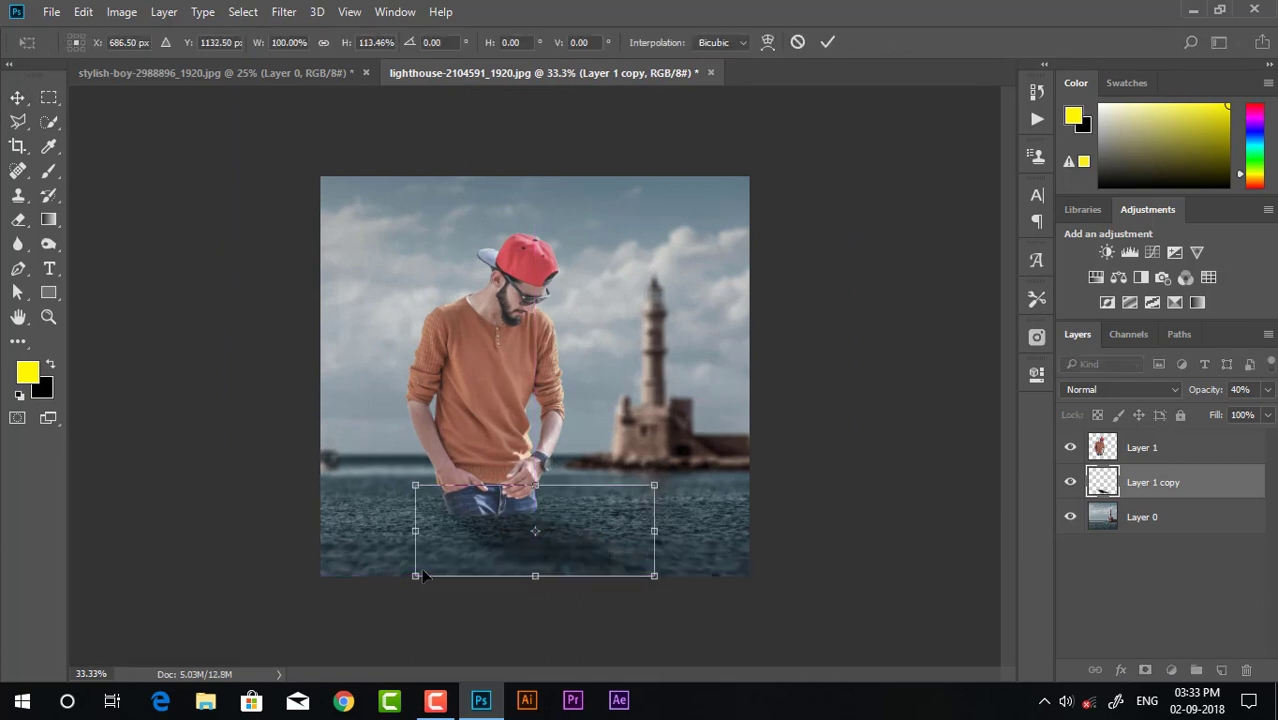
pyautogui.moveTo(415, 577); pyautogui.dragTo(441, 573)
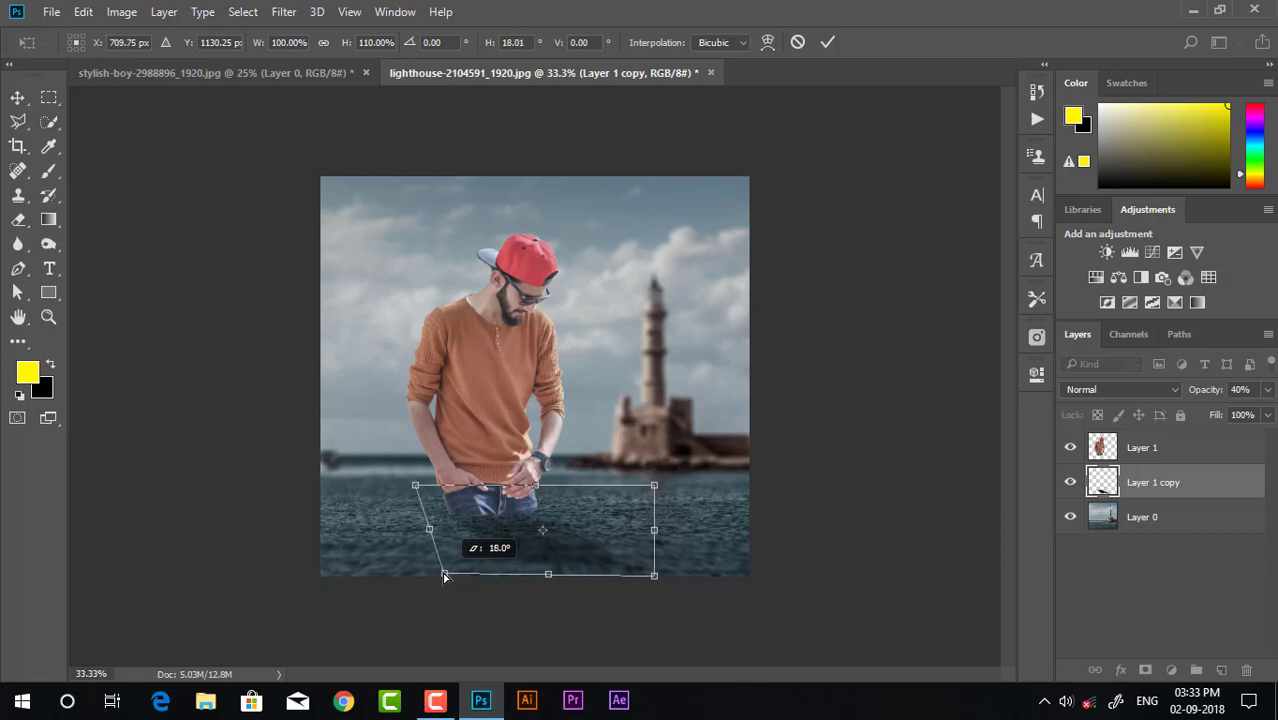
pyautogui.click(828, 42)
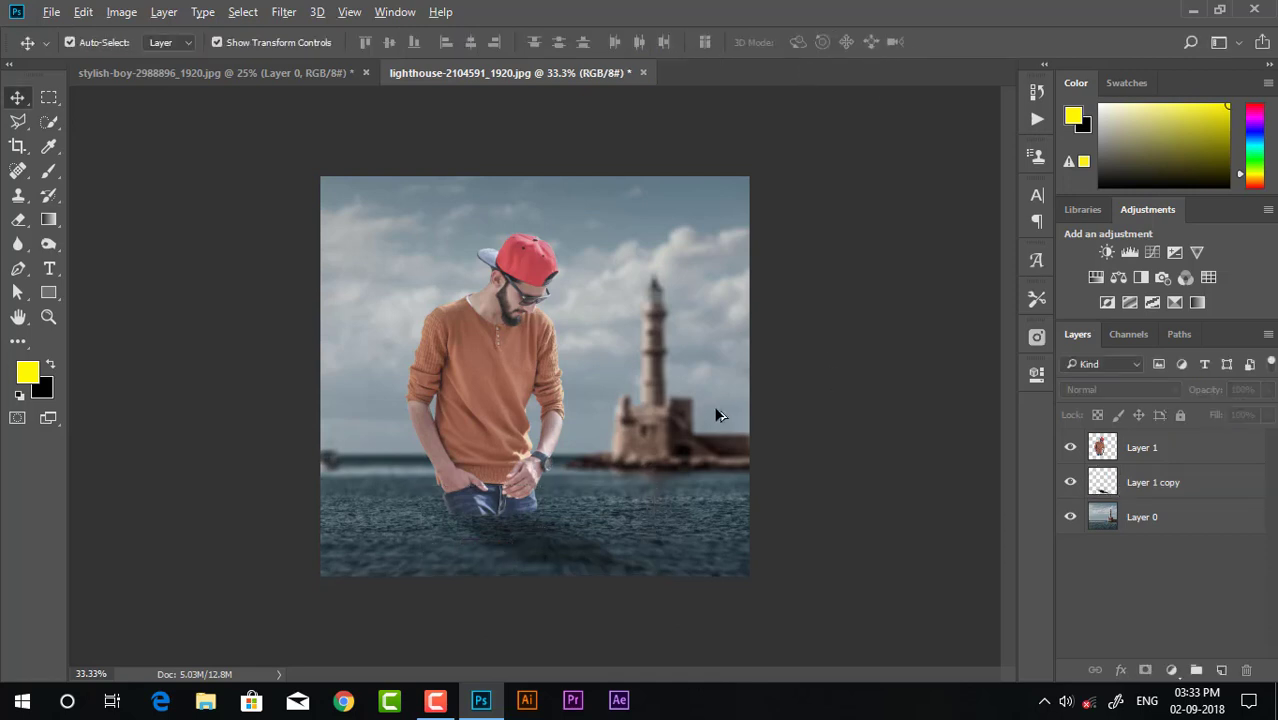
# Step: Widen the shadow to both sides and pull its bottom-right corner down, then commit
pyautogui.scroll(-3, 470, 488)
pyautogui.scroll(4, 500, 550)
pyautogui.scroll(1, 502, 551)
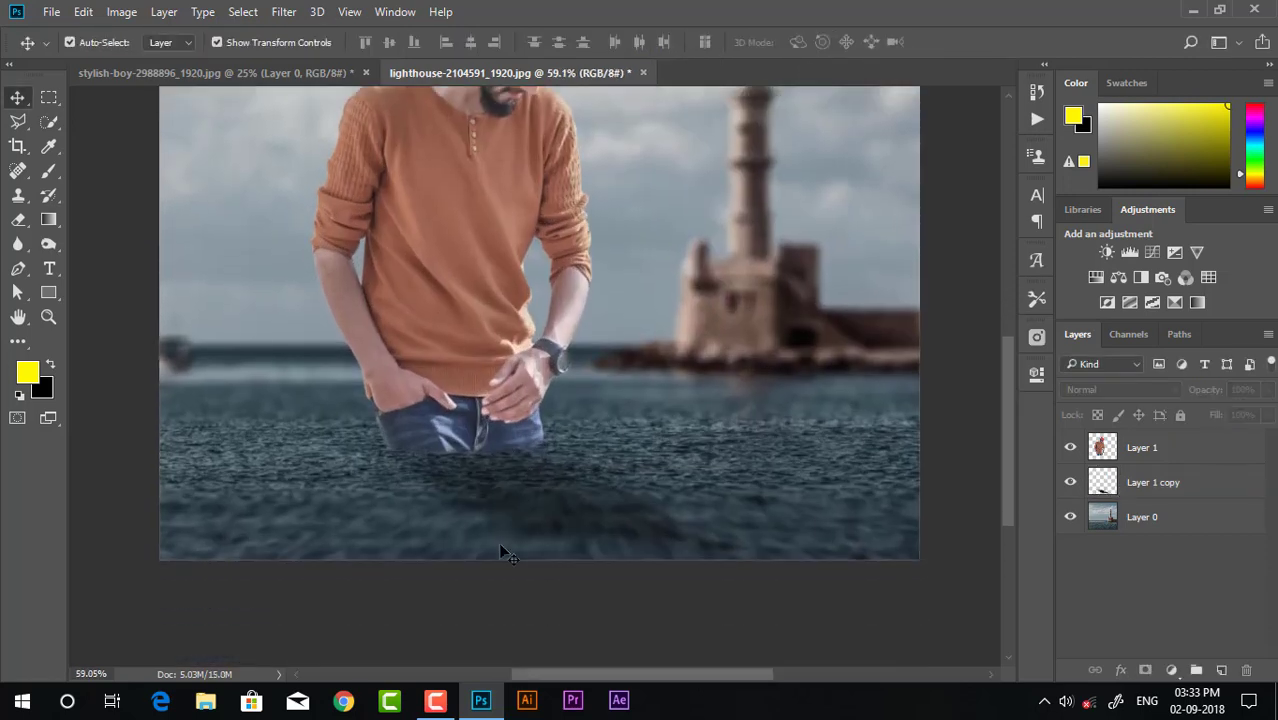
pyautogui.scroll(-3, 502, 545)
pyautogui.scroll(-2, 502, 537)
pyautogui.click(466, 306)
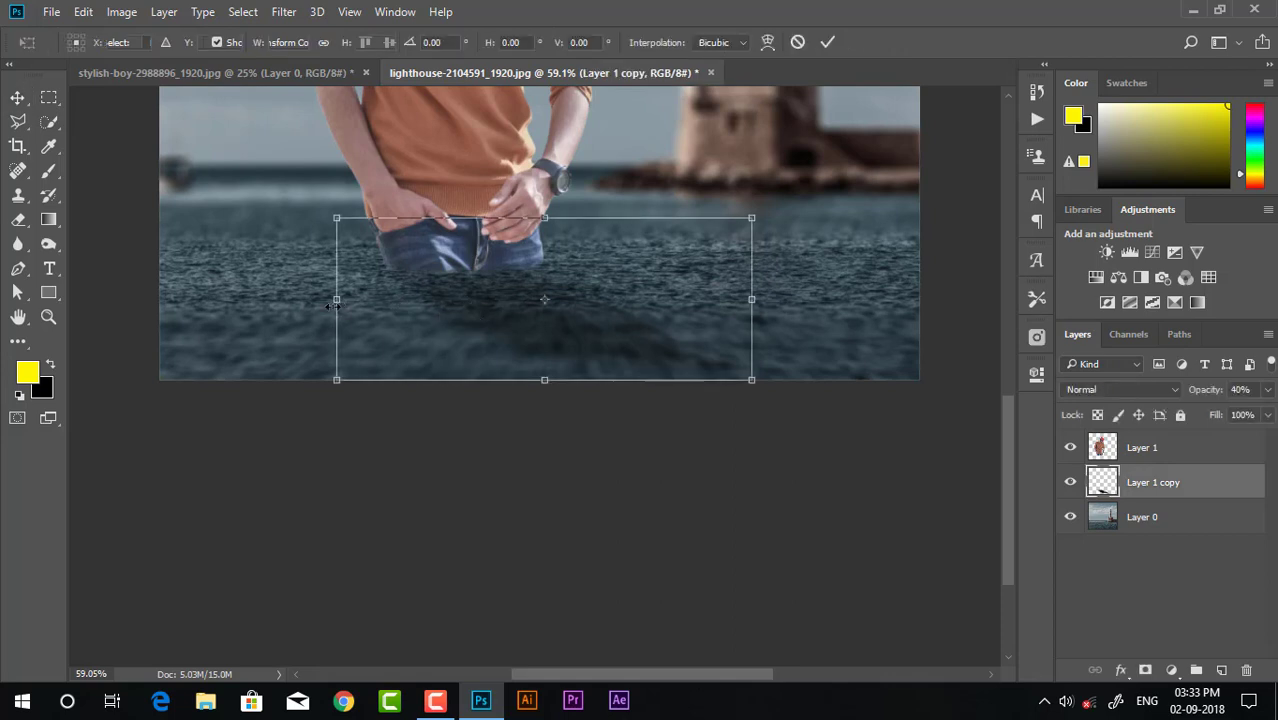
pyautogui.moveTo(337, 299); pyautogui.dragTo(319, 299)
pyautogui.moveTo(760, 288); pyautogui.dragTo(845, 298)
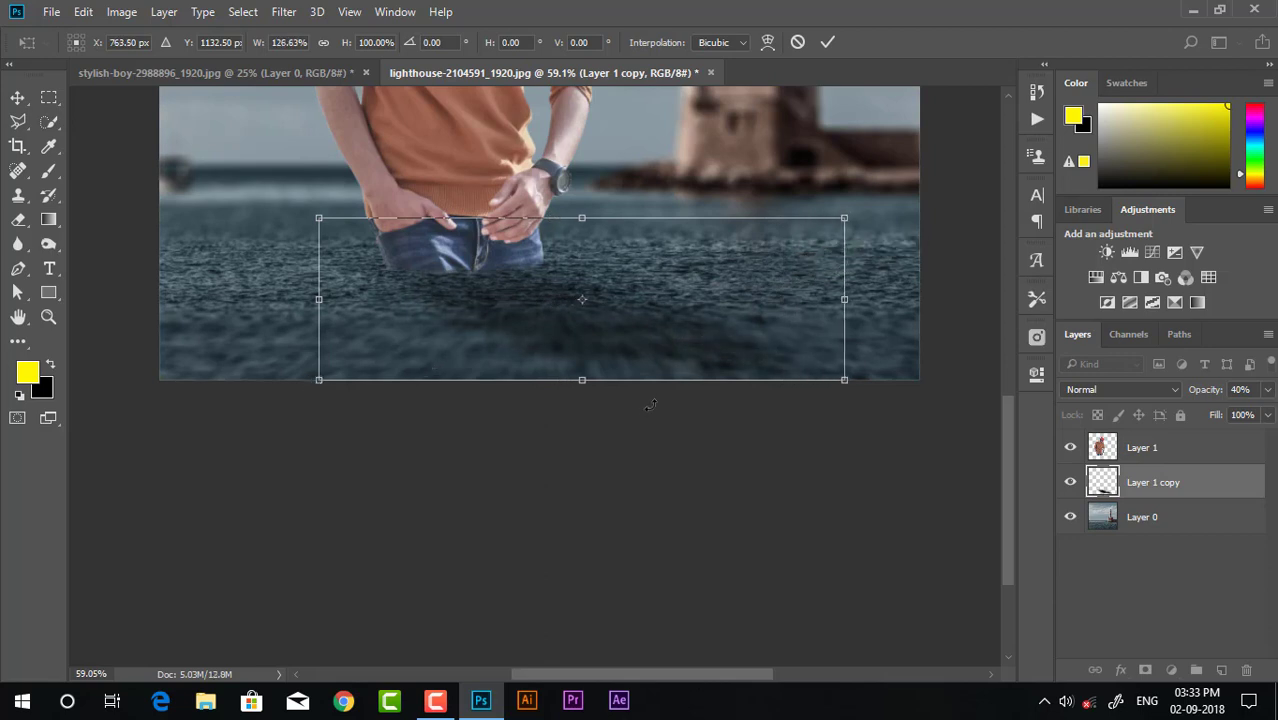
pyautogui.moveTo(845, 381); pyautogui.dragTo(903, 416)
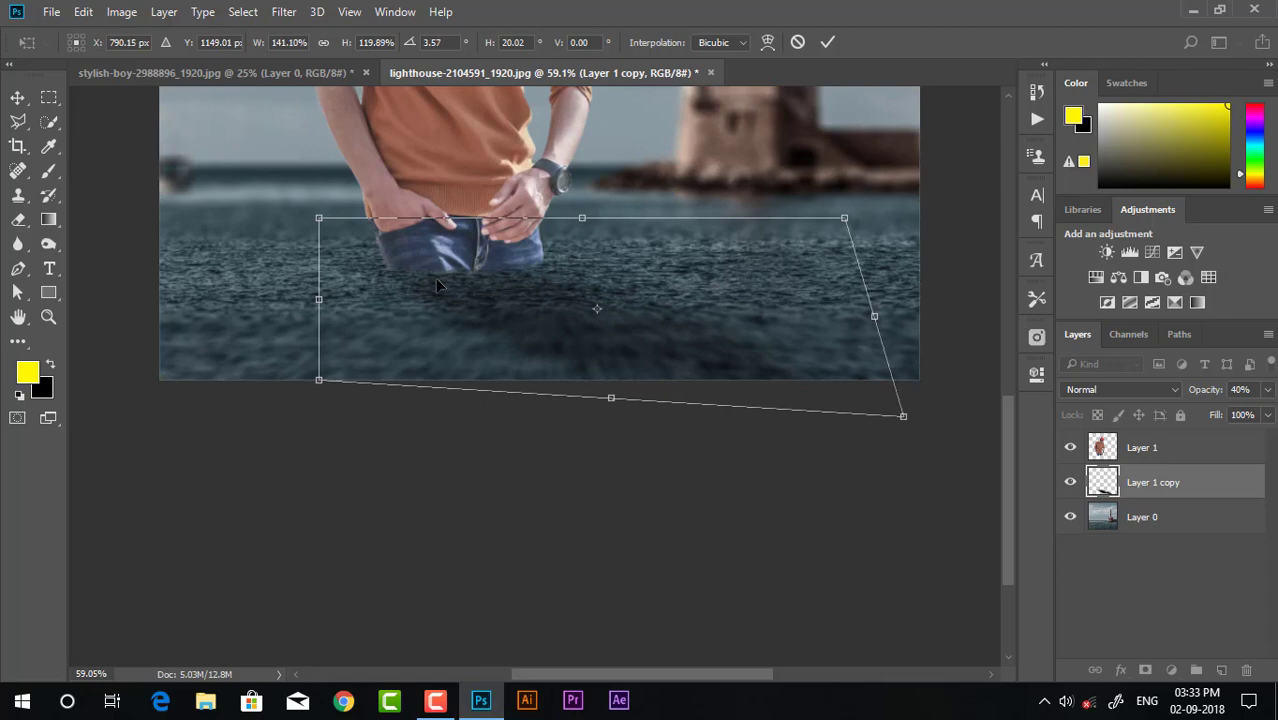
pyautogui.moveTo(474, 308); pyautogui.dragTo(478, 305)
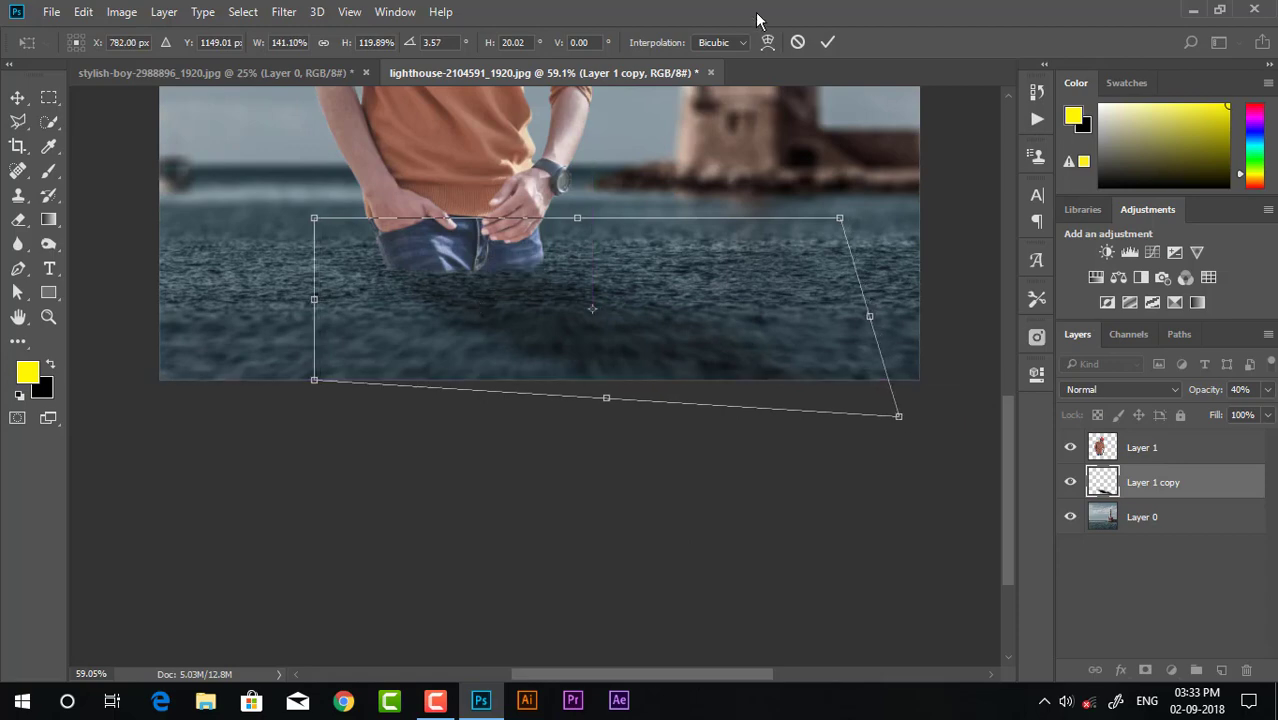
pyautogui.click(828, 42)
# Step: Lower the Layer 1 copy water patch opacity to 37%
pyautogui.hotkey('ctrl', '0')
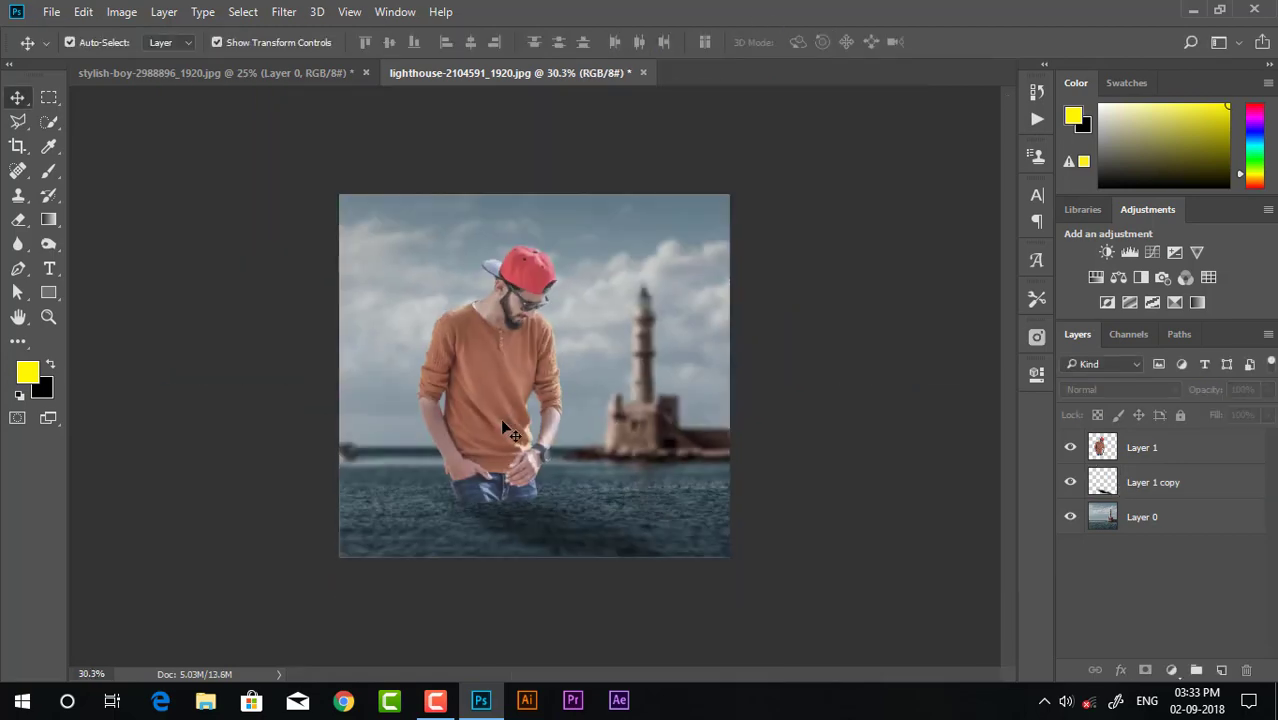
pyautogui.scroll(3, 487, 587)
pyautogui.click(603, 605)
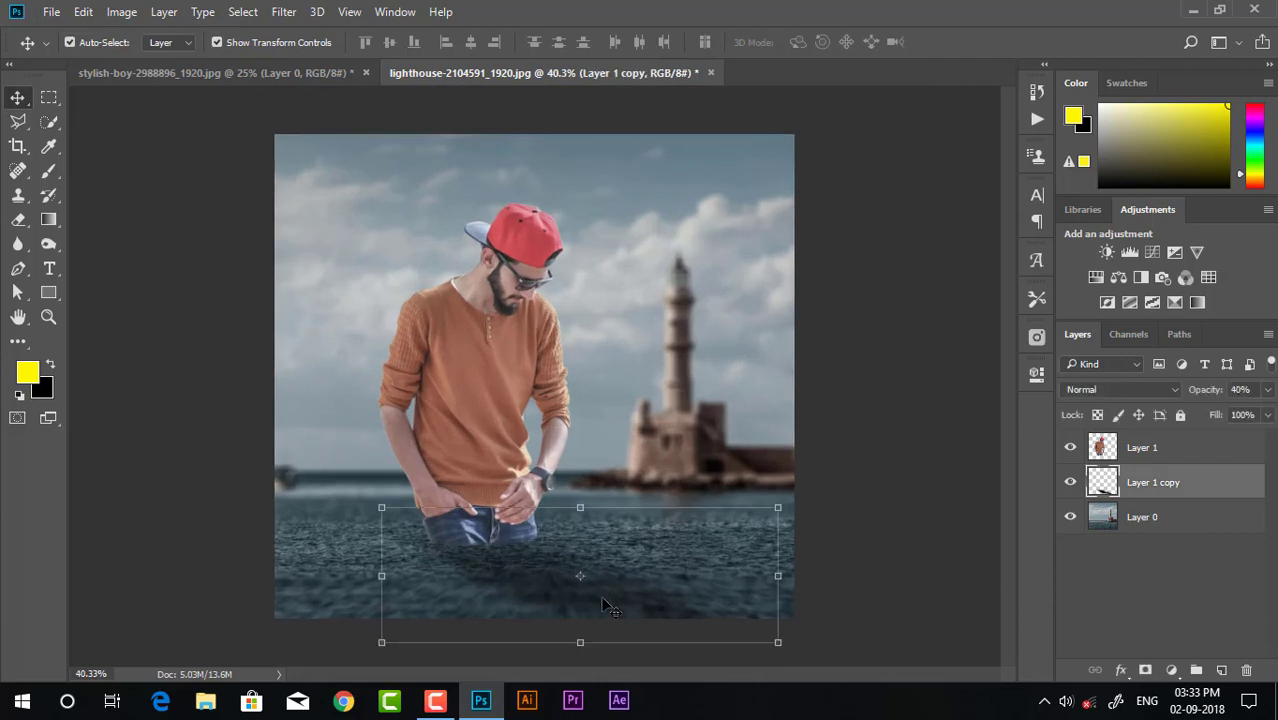
pyautogui.click(1267, 390)
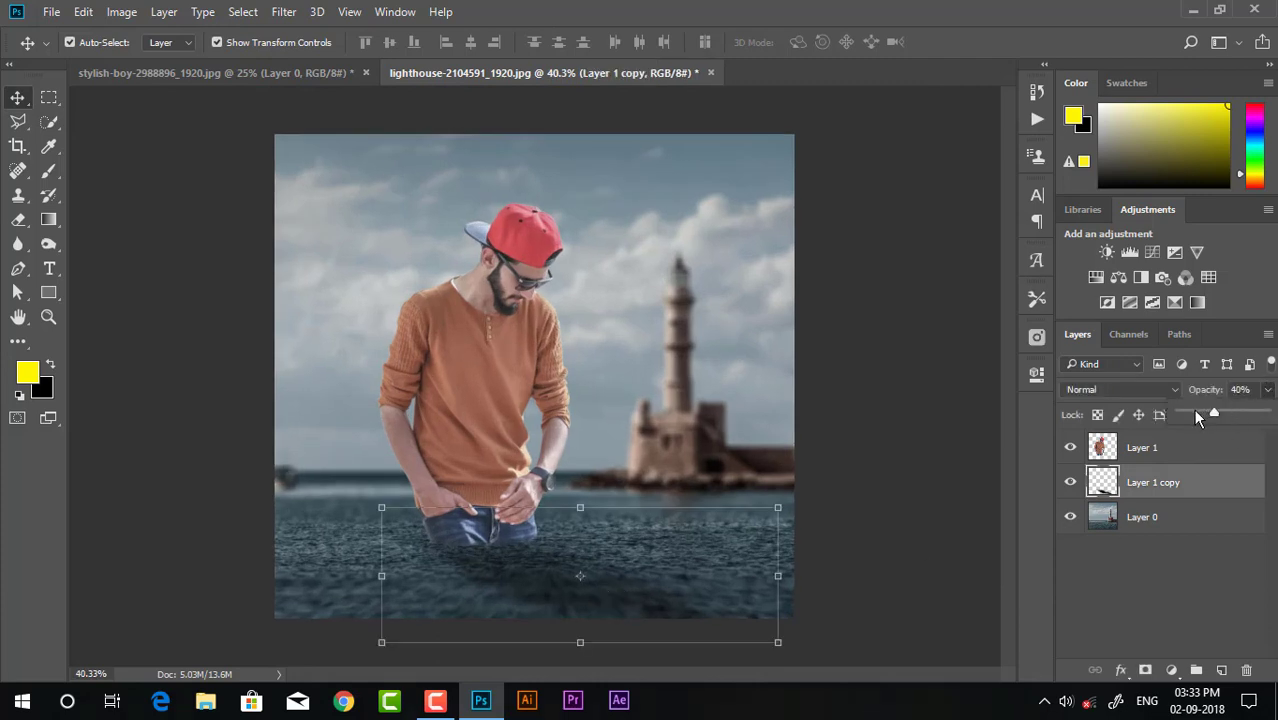
pyautogui.moveTo(1196, 411); pyautogui.dragTo(1215, 411)
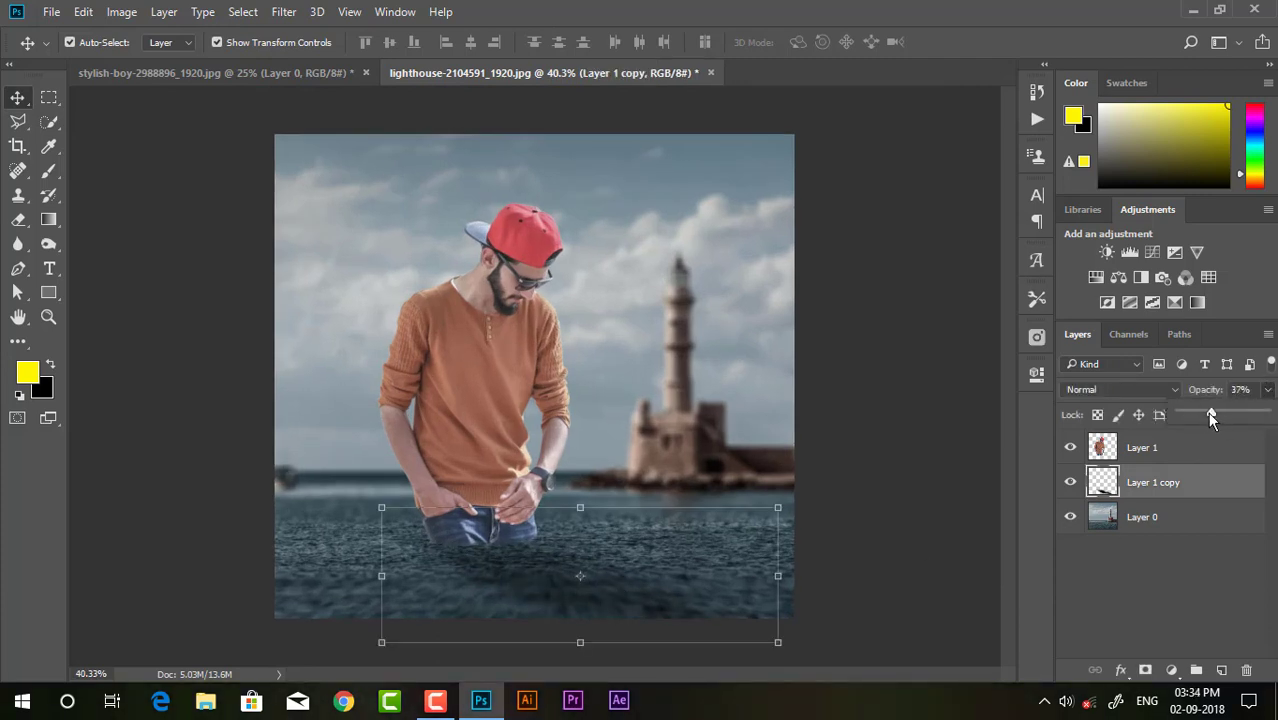
pyautogui.hotkey('ctrl', '-')
# Step: Set a soft 165 px eraser on the Layer 1 copy water patch
pyautogui.click(517, 492)
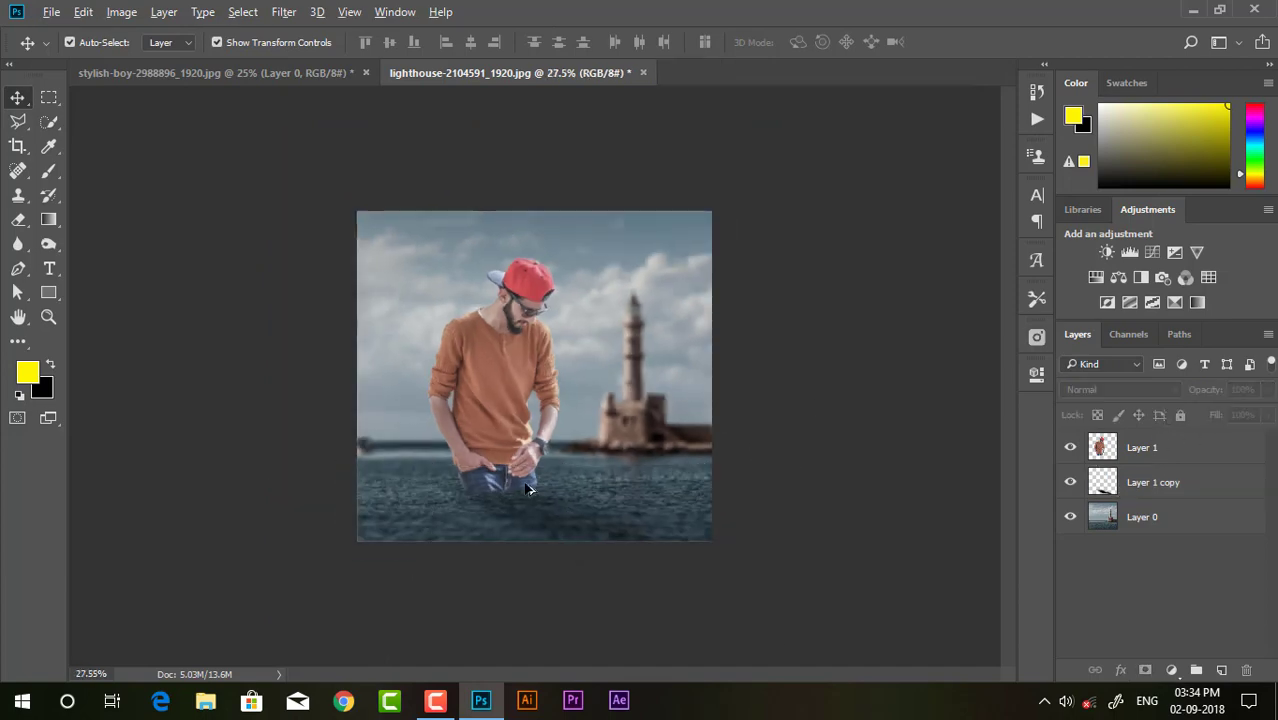
pyautogui.scroll(3, 517, 492)
pyautogui.scroll(5, 600, 550)
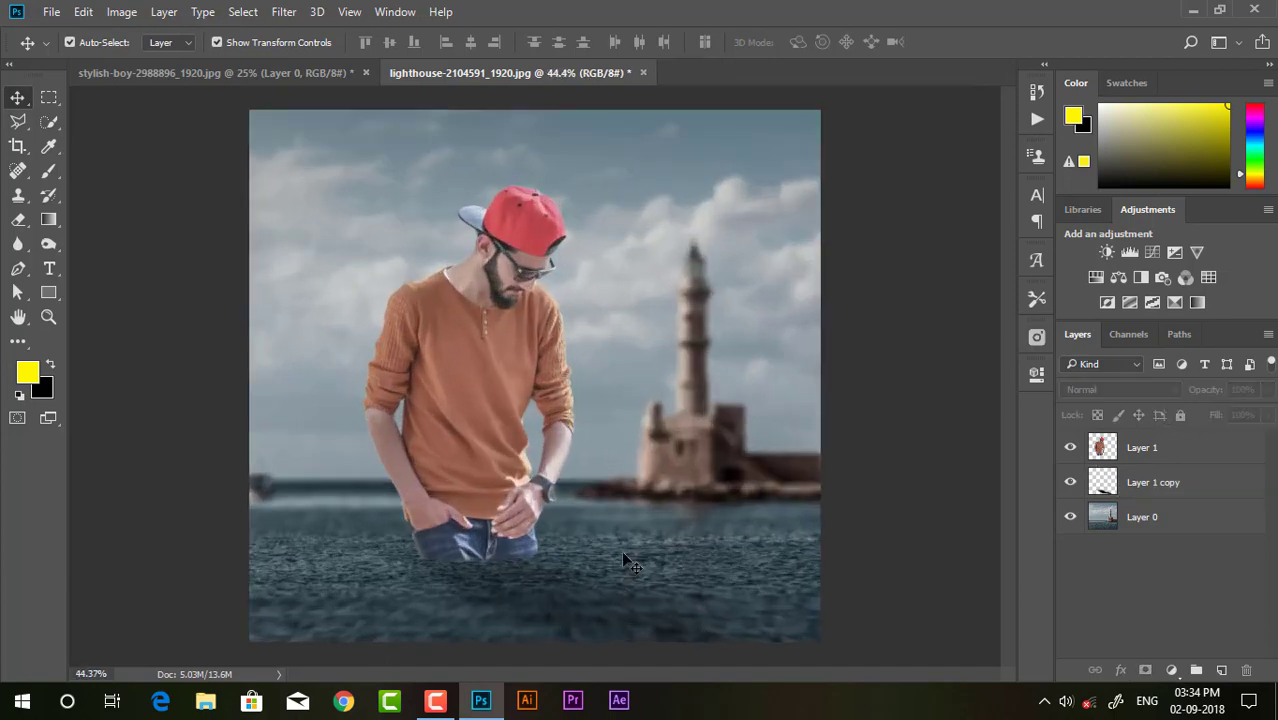
pyautogui.click(17, 219)
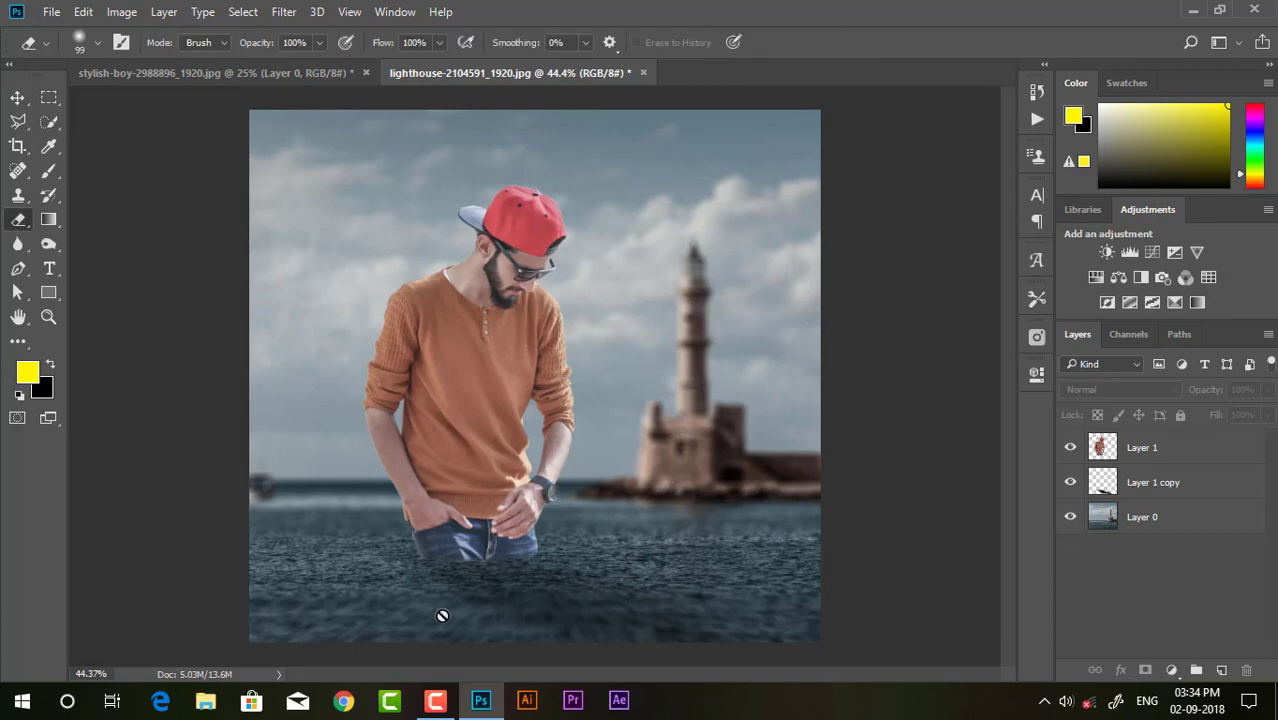
pyautogui.scroll(-3, 691, 375)
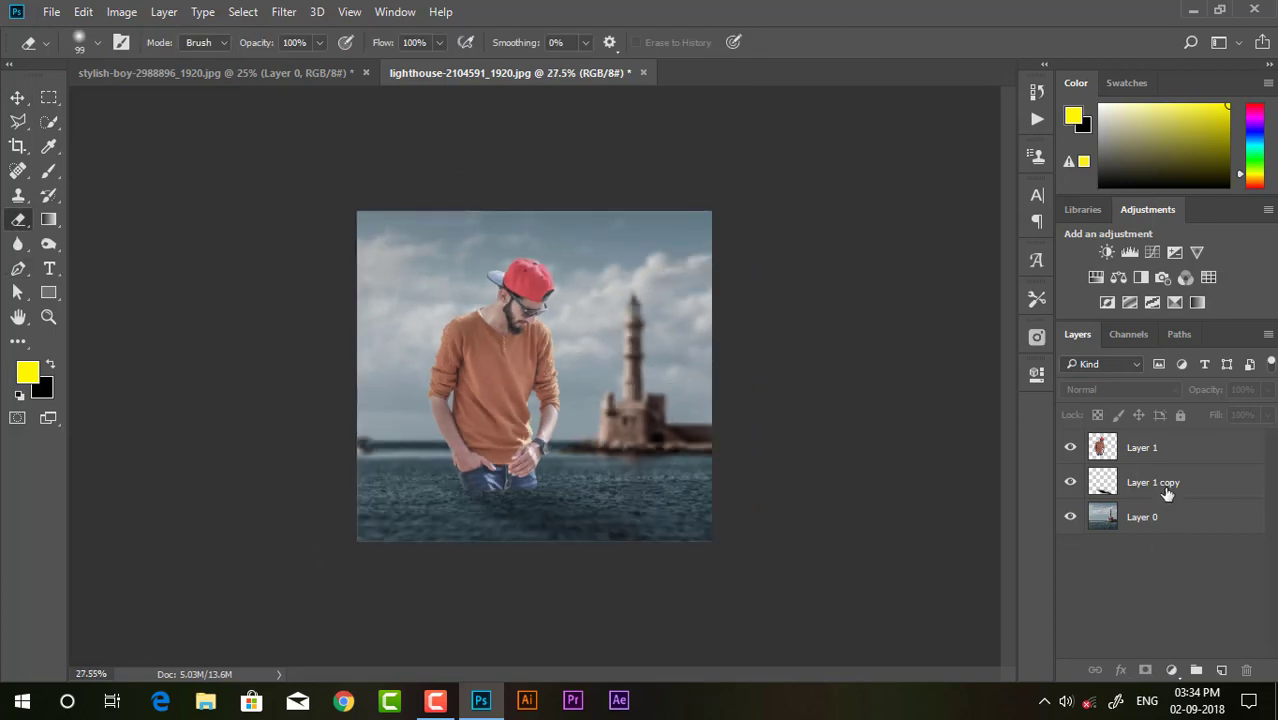
pyautogui.click(1166, 490)
pyautogui.rightClick(685, 395)
pyautogui.moveTo(685, 199); pyautogui.dragTo(704, 199)
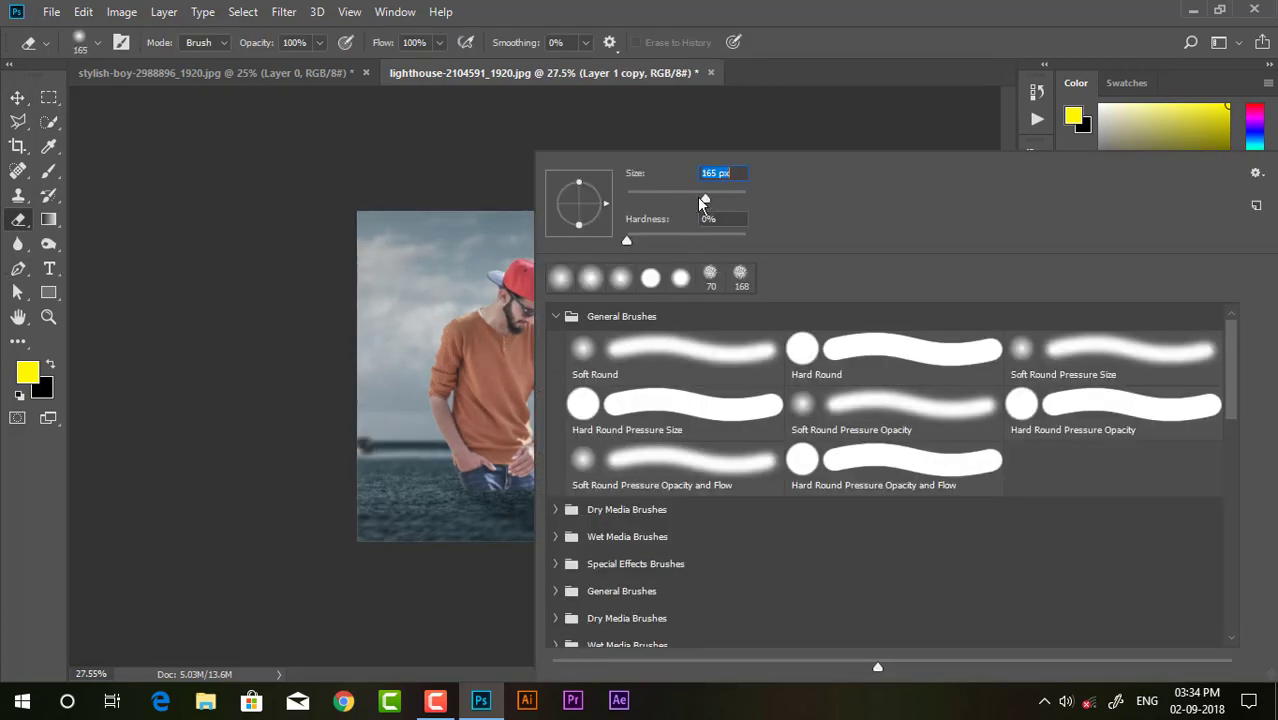
pyautogui.press('Return')
# Step: Zoom out over the whole image and select the man's Layer 1
pyautogui.scroll(2, 517, 596)
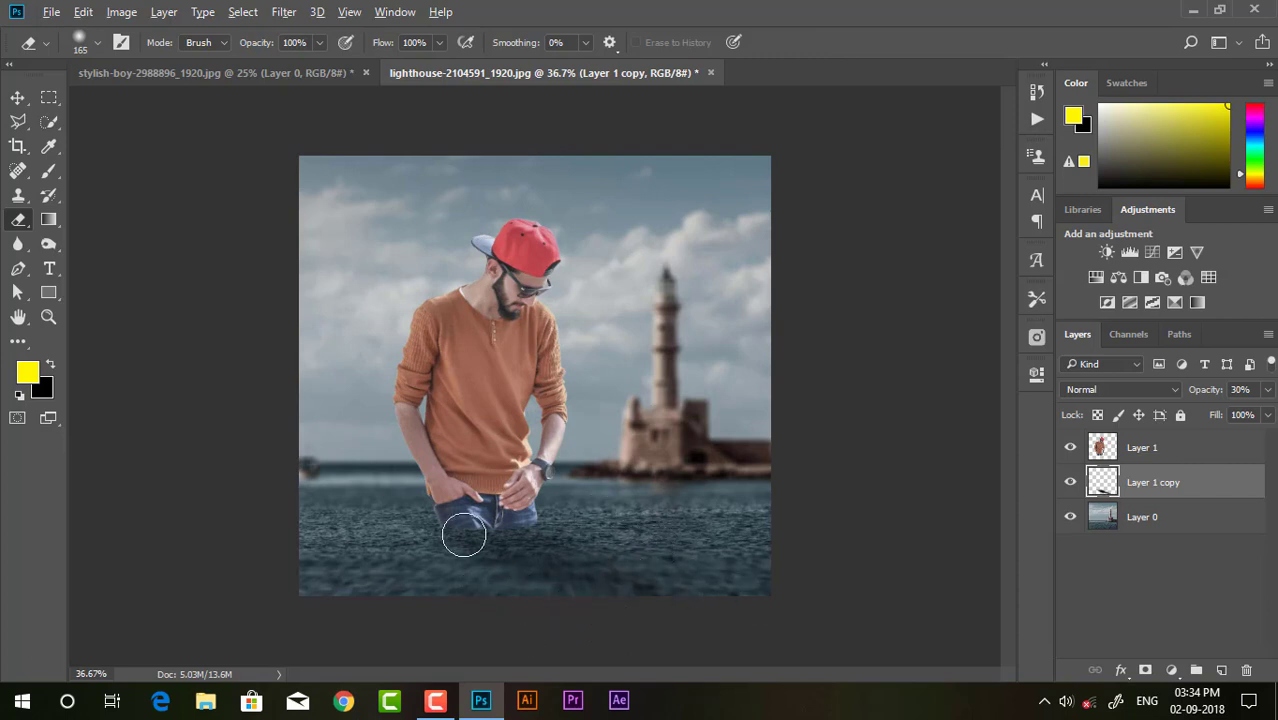
pyautogui.scroll(2, 465, 528)
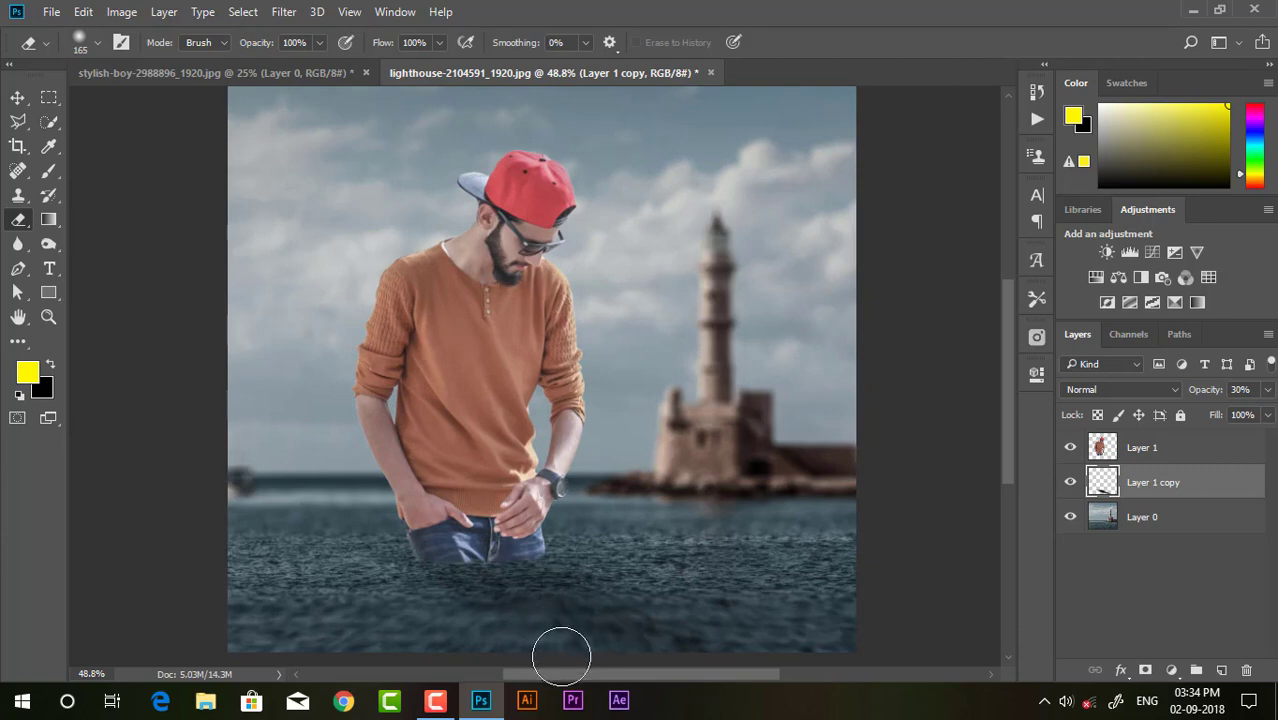
pyautogui.scroll(-2, 590, 555)
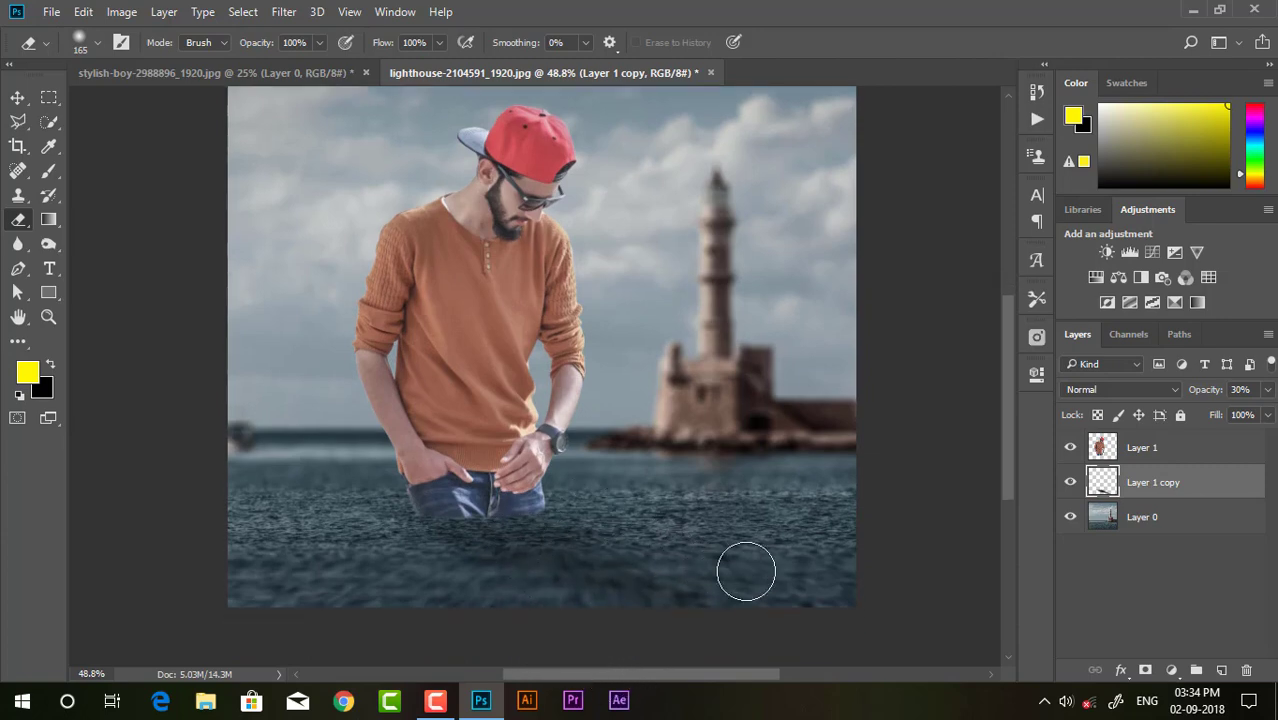
pyautogui.hotkey('ctrl', '-')
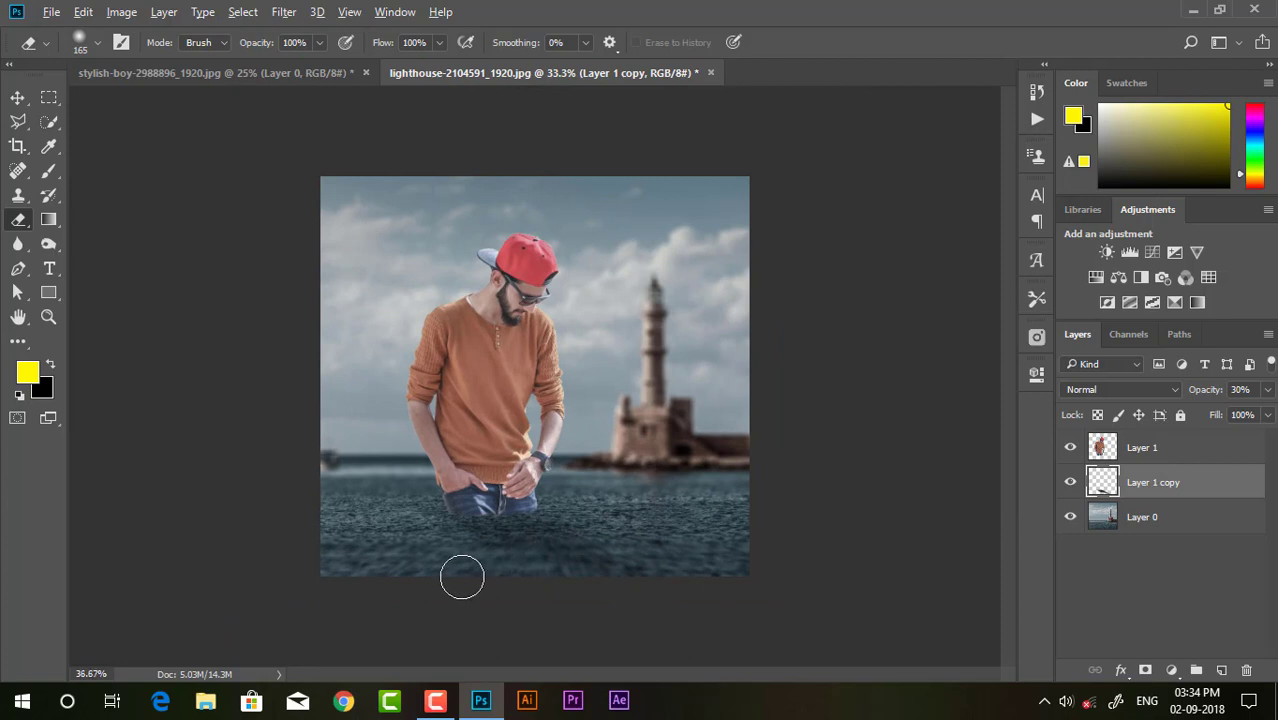
pyautogui.scroll(1, 462, 577)
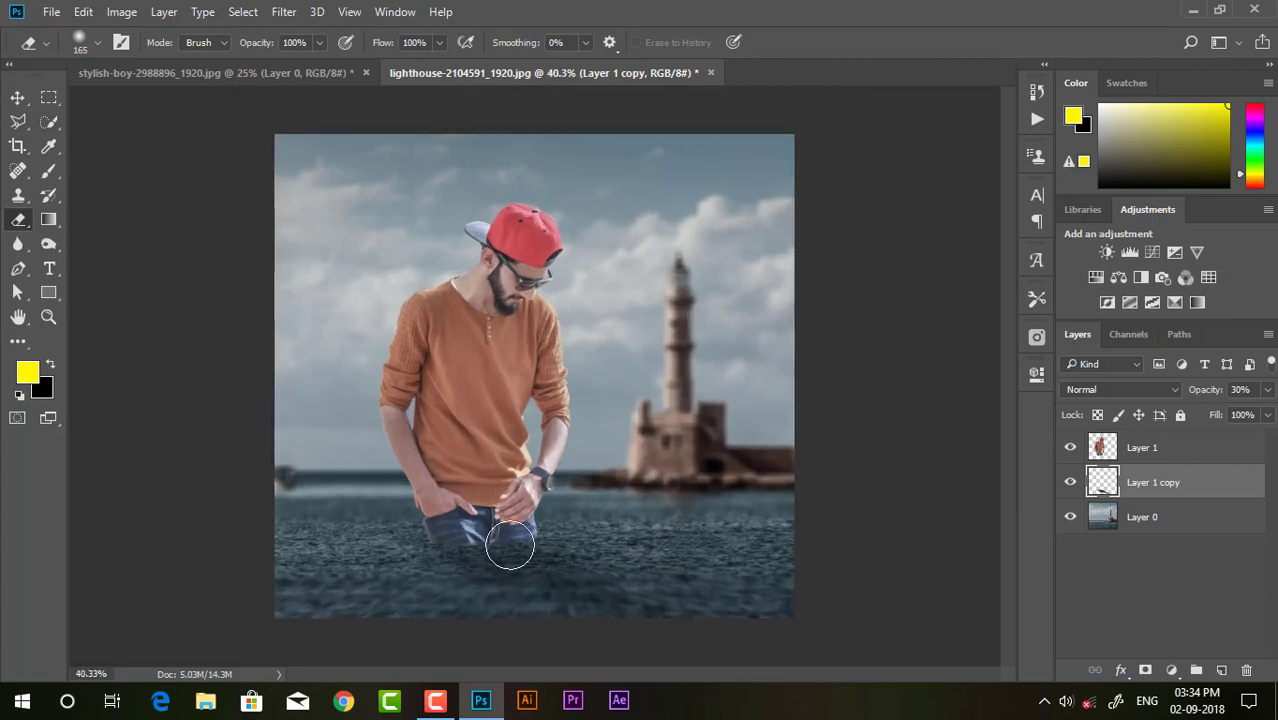
pyautogui.click(1167, 459)
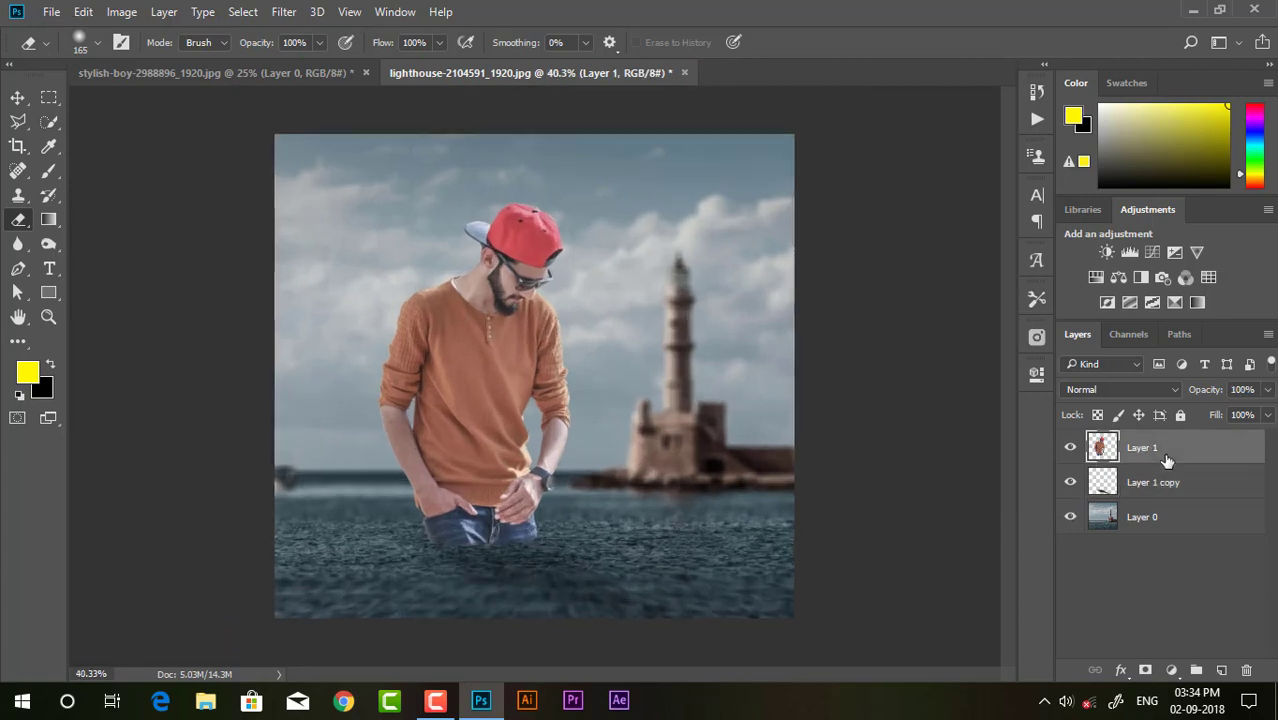
# Step: Apply a Camera Raw Filter to Layer 1: Clarity +77, Shadows +26, Blacks -16, Sharpening 33
pyautogui.click(286, 14)
pyautogui.click(305, 124)
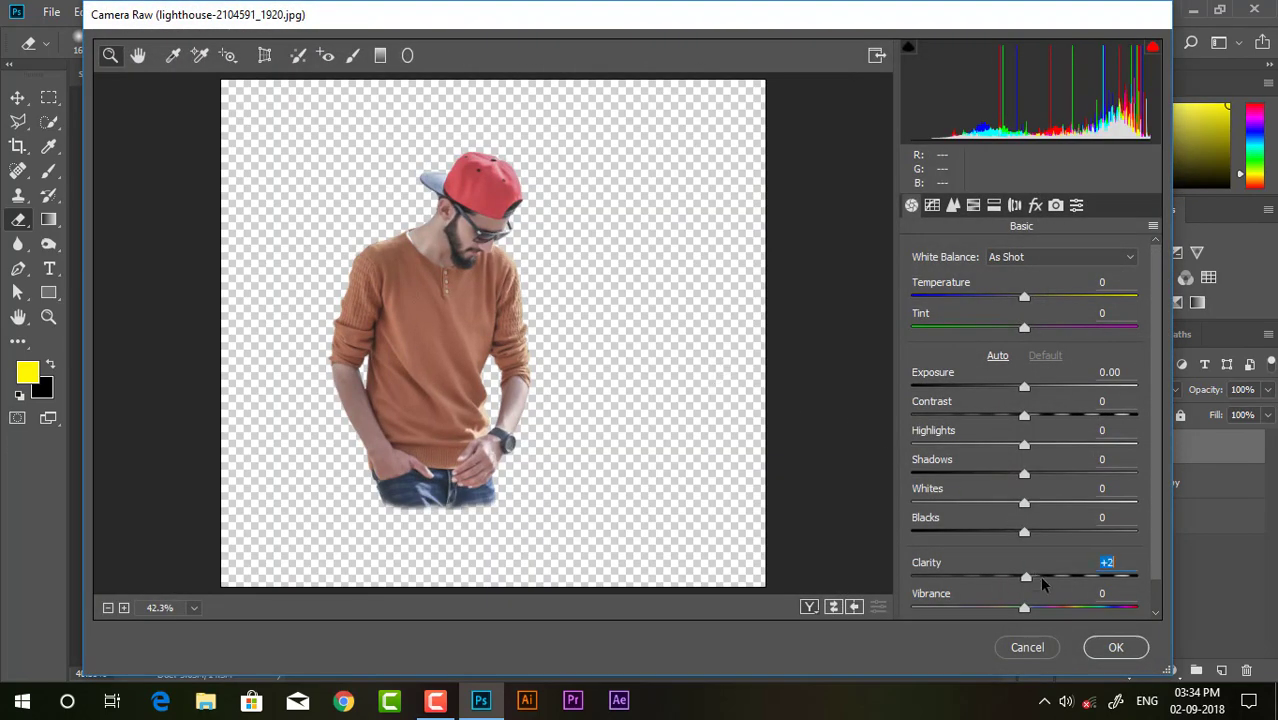
pyautogui.moveTo(1041, 584); pyautogui.dragTo(1113, 590)
pyautogui.moveTo(1024, 474); pyautogui.dragTo(1053, 474)
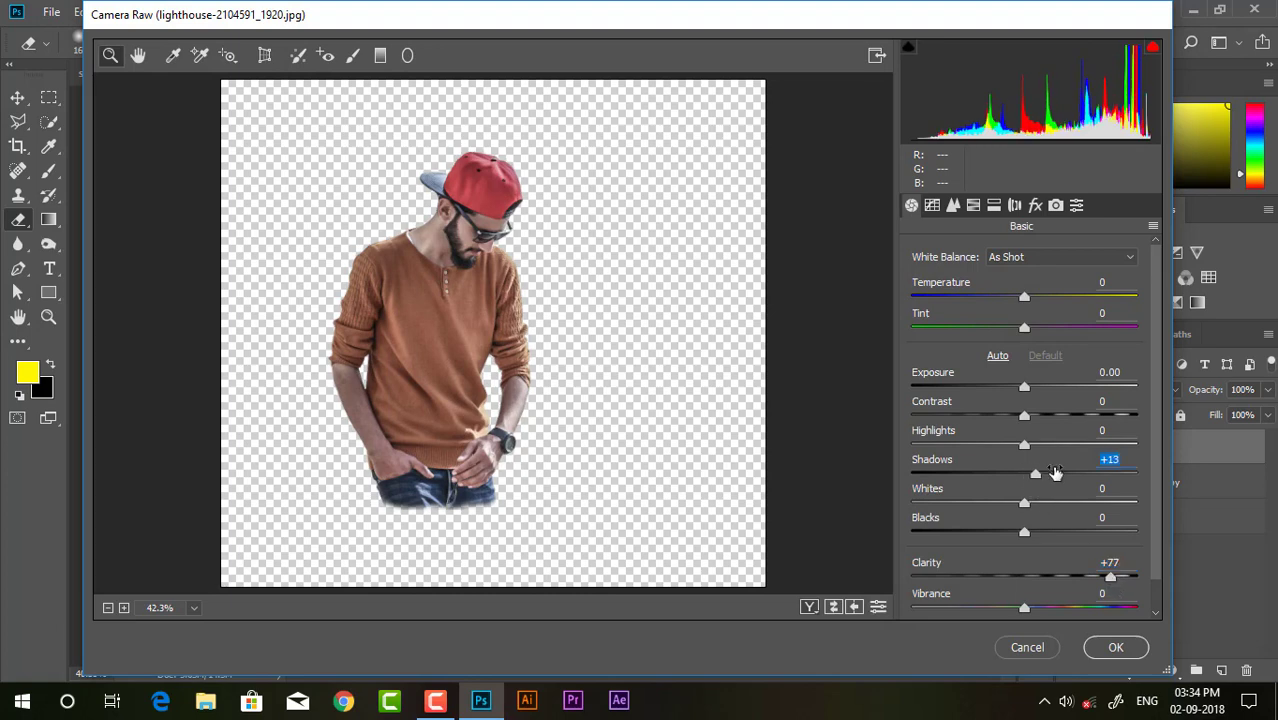
pyautogui.moveTo(1022, 533); pyautogui.dragTo(1005, 533)
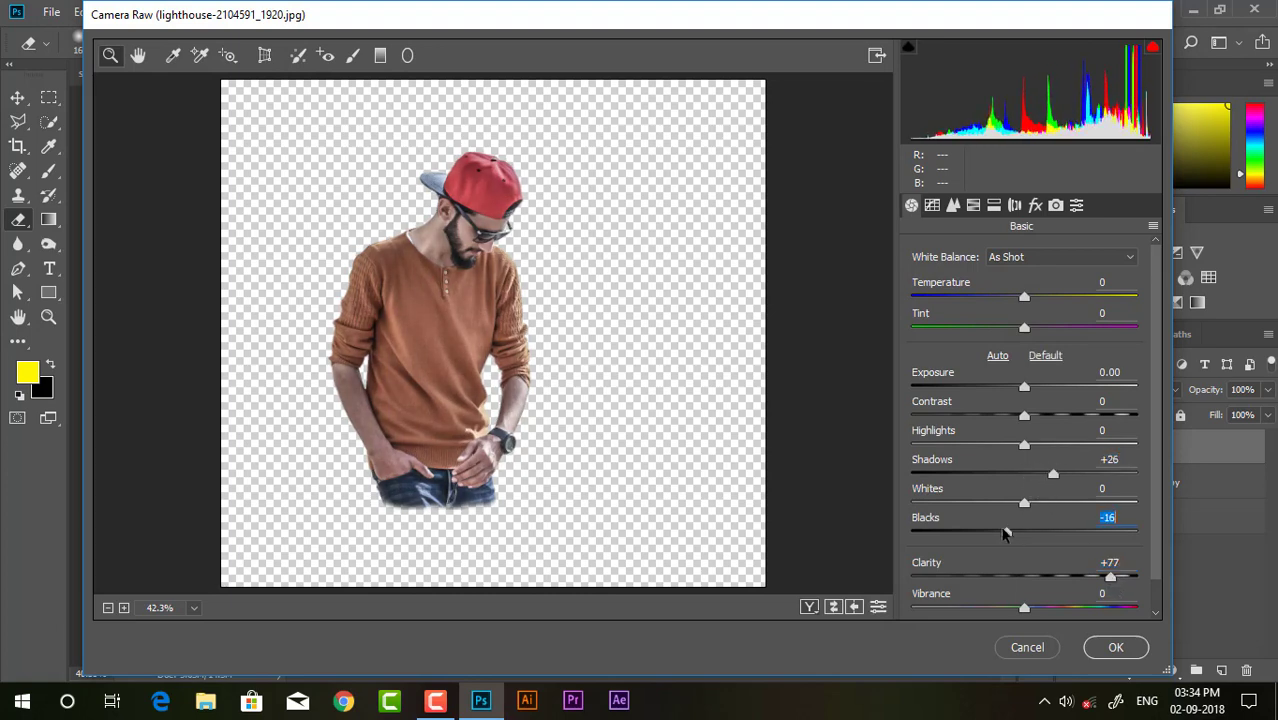
pyautogui.click(972, 205)
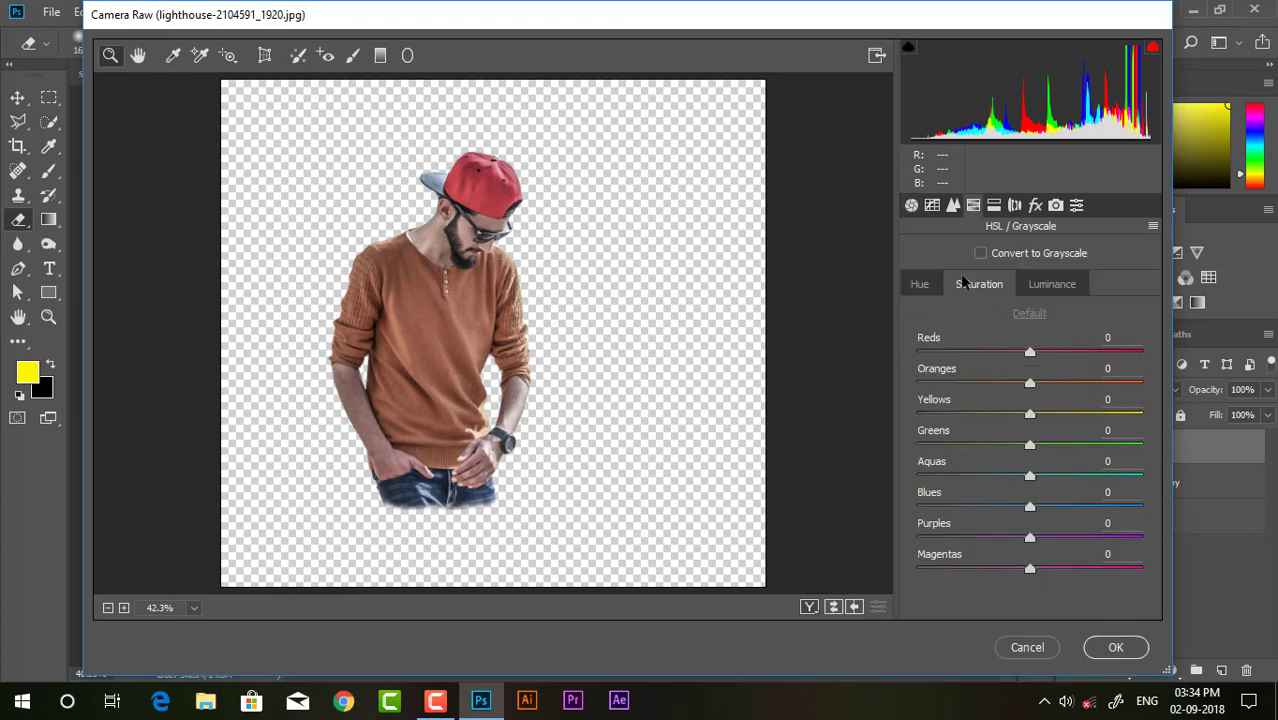
pyautogui.click(952, 205)
pyautogui.moveTo(912, 282); pyautogui.dragTo(958, 282)
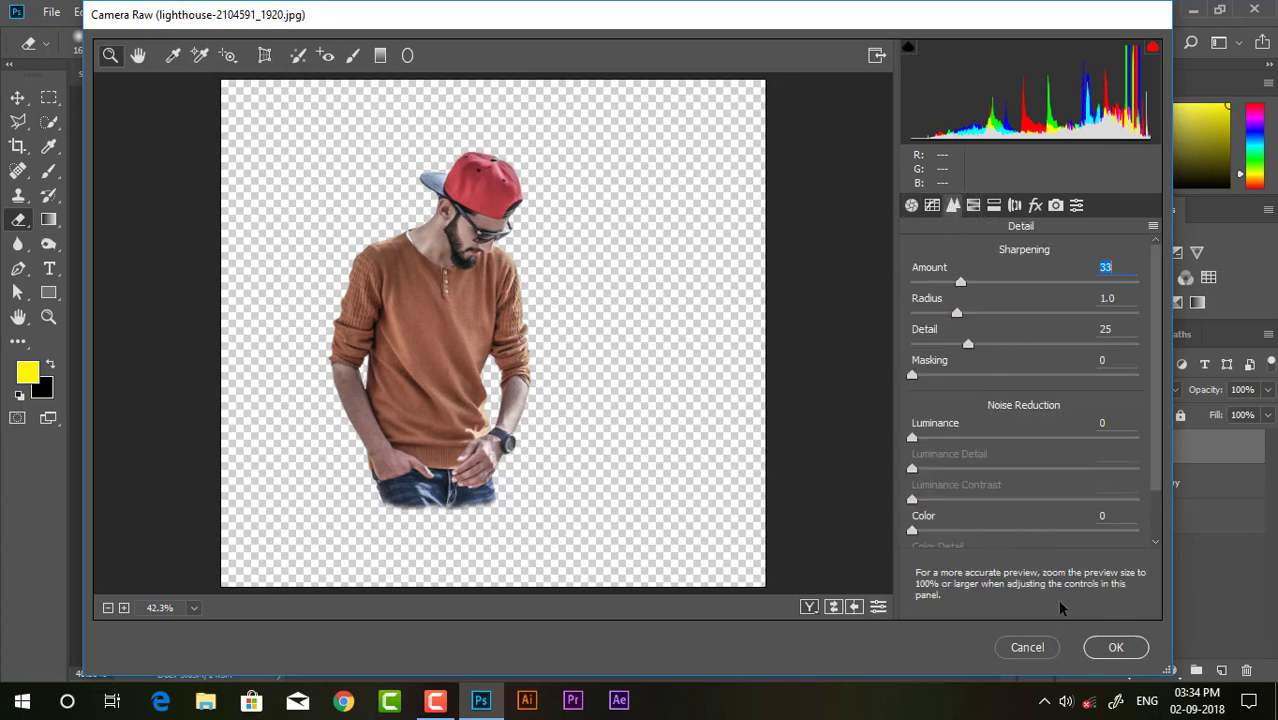
pyautogui.click(1108, 650)
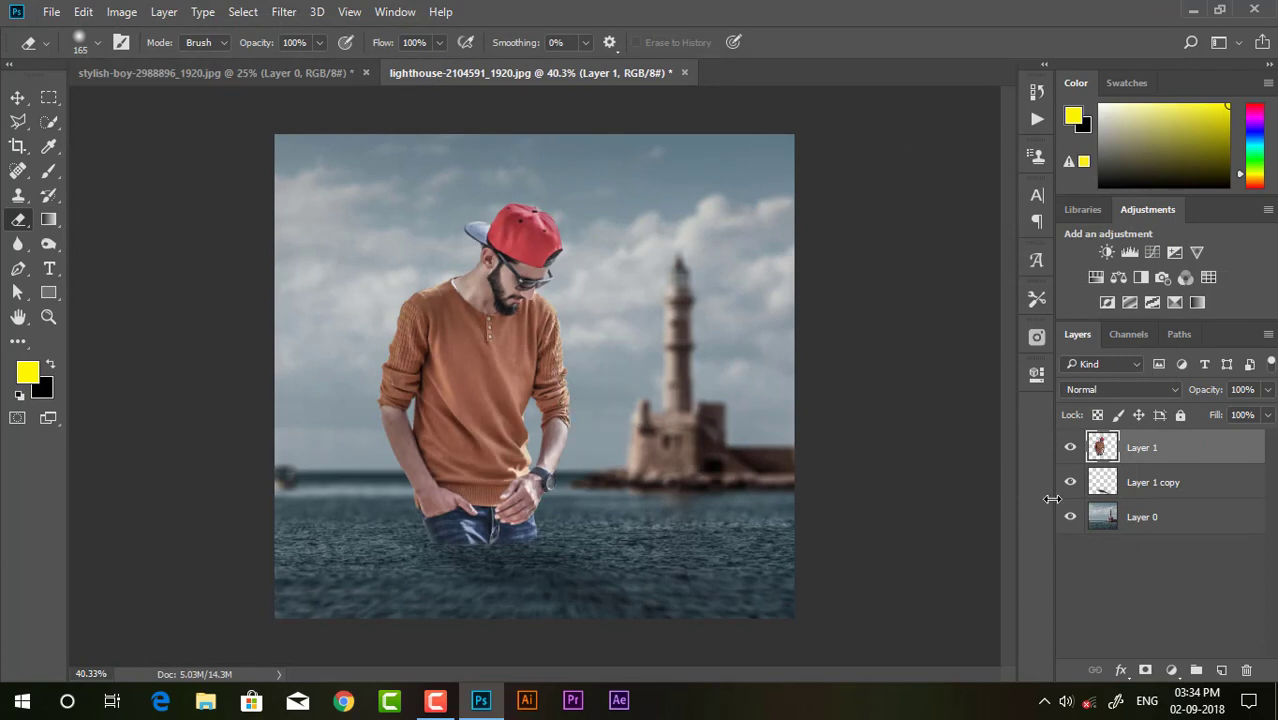
# Step: Apply a Camera Raw Filter to Layer 0 with Clarity +23, Shadows +24, Highlights -39
pyautogui.click(1155, 522)
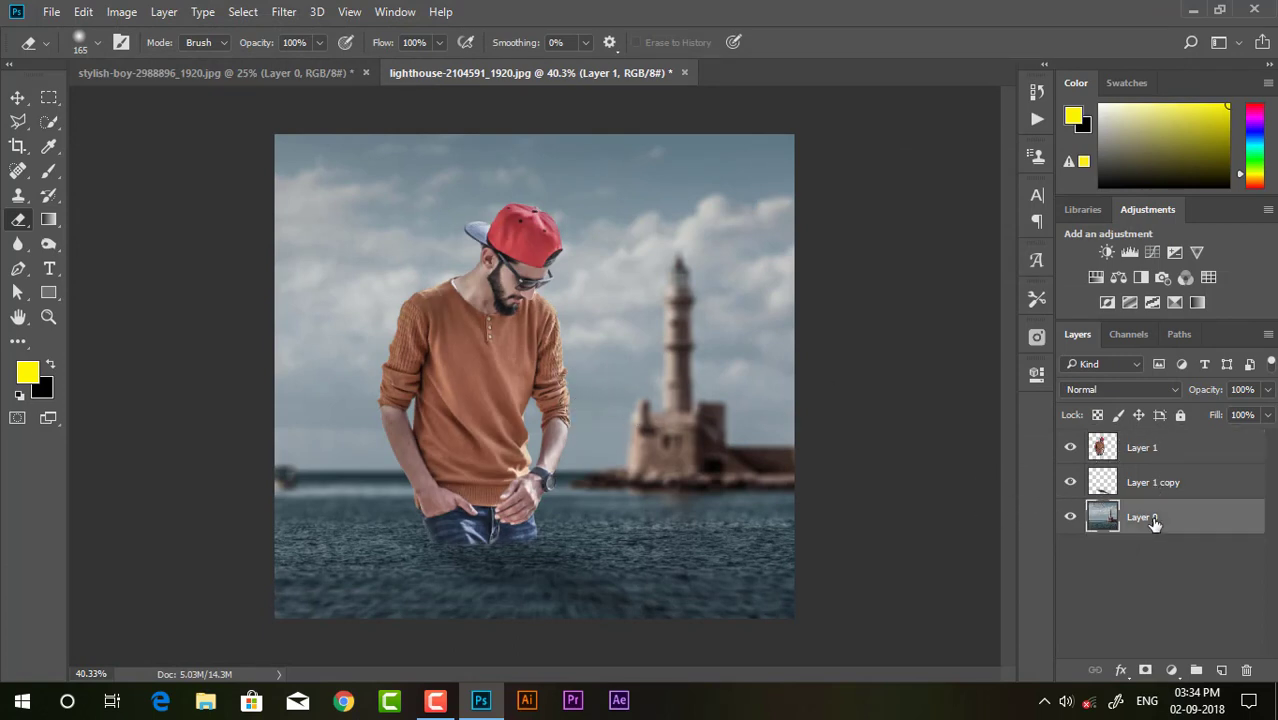
pyautogui.click(282, 12)
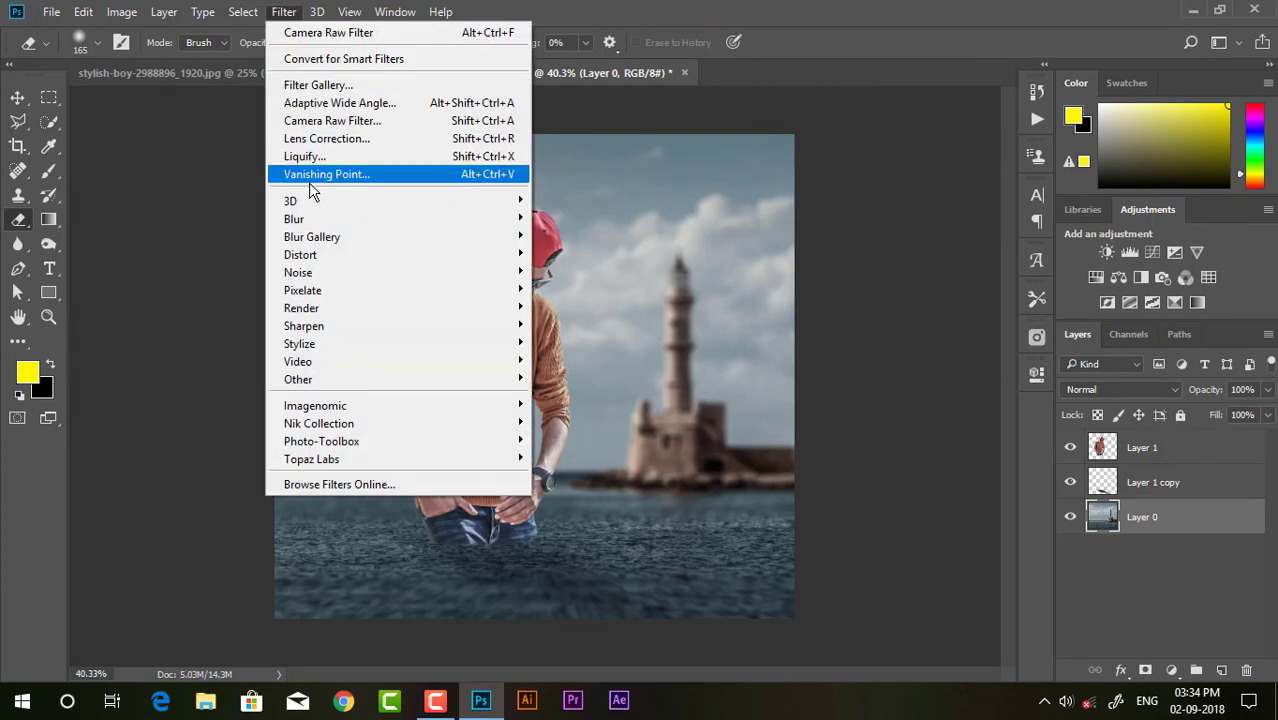
pyautogui.click(339, 122)
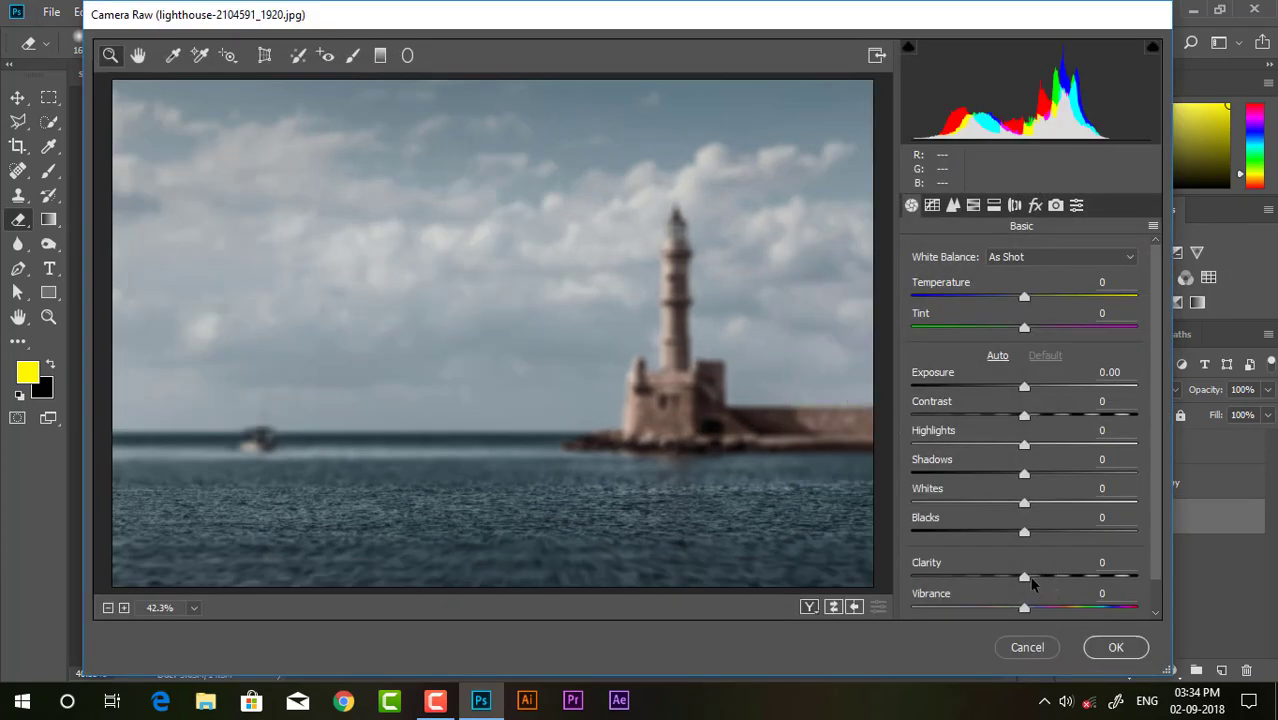
pyautogui.moveTo(1025, 577); pyautogui.dragTo(1053, 578)
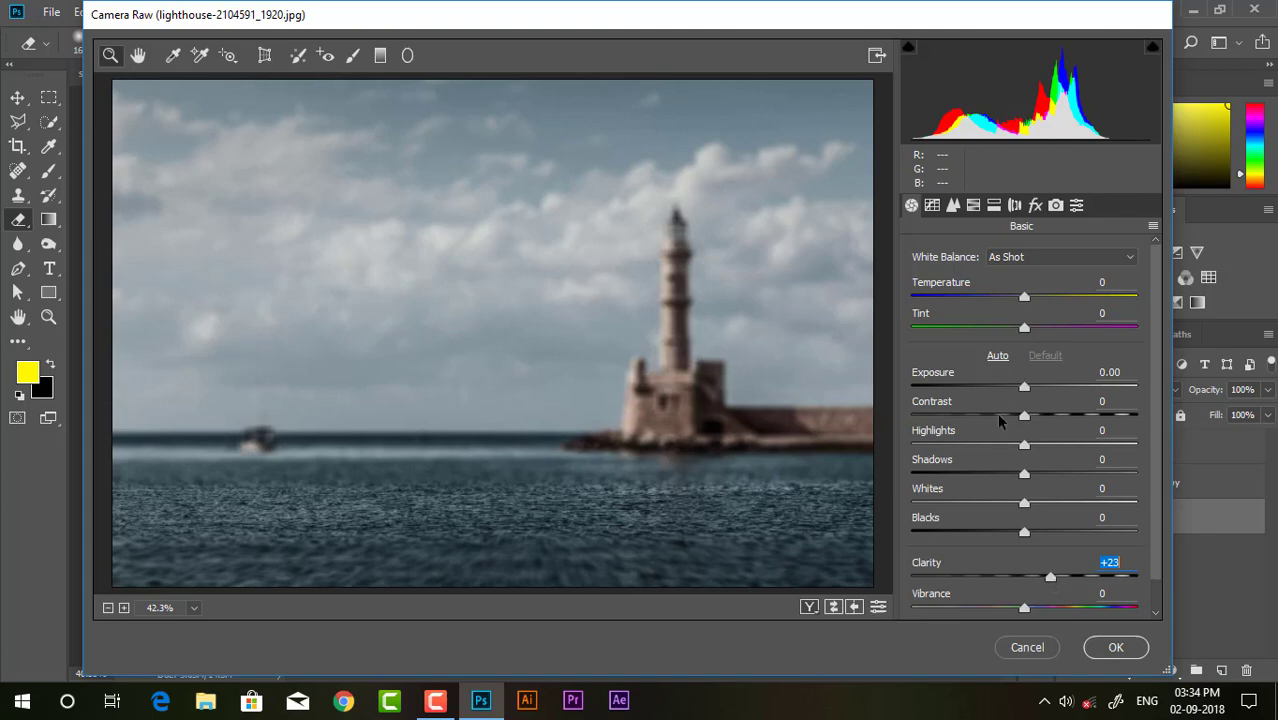
pyautogui.moveTo(1024, 473)
pyautogui.mouseDown()
pyautogui.moveTo(1051, 473)
pyautogui.moveTo(976, 442)
pyautogui.mouseUp()
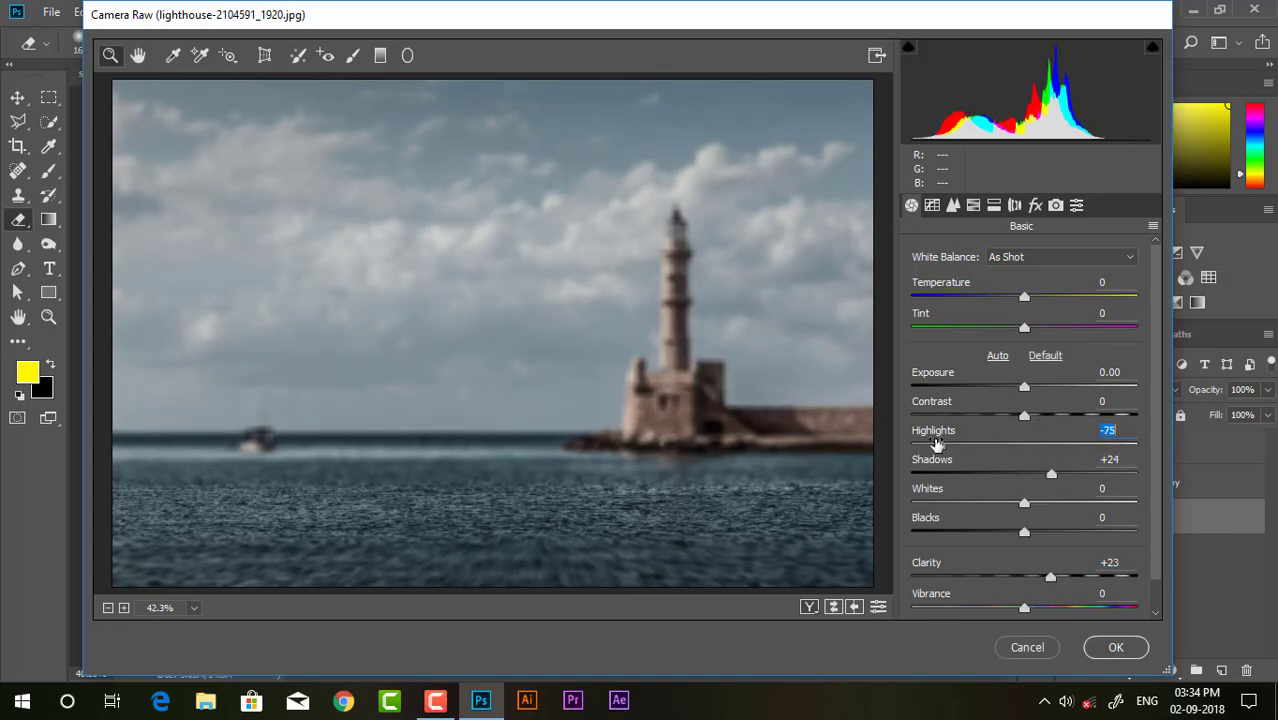
pyautogui.click(1115, 648)
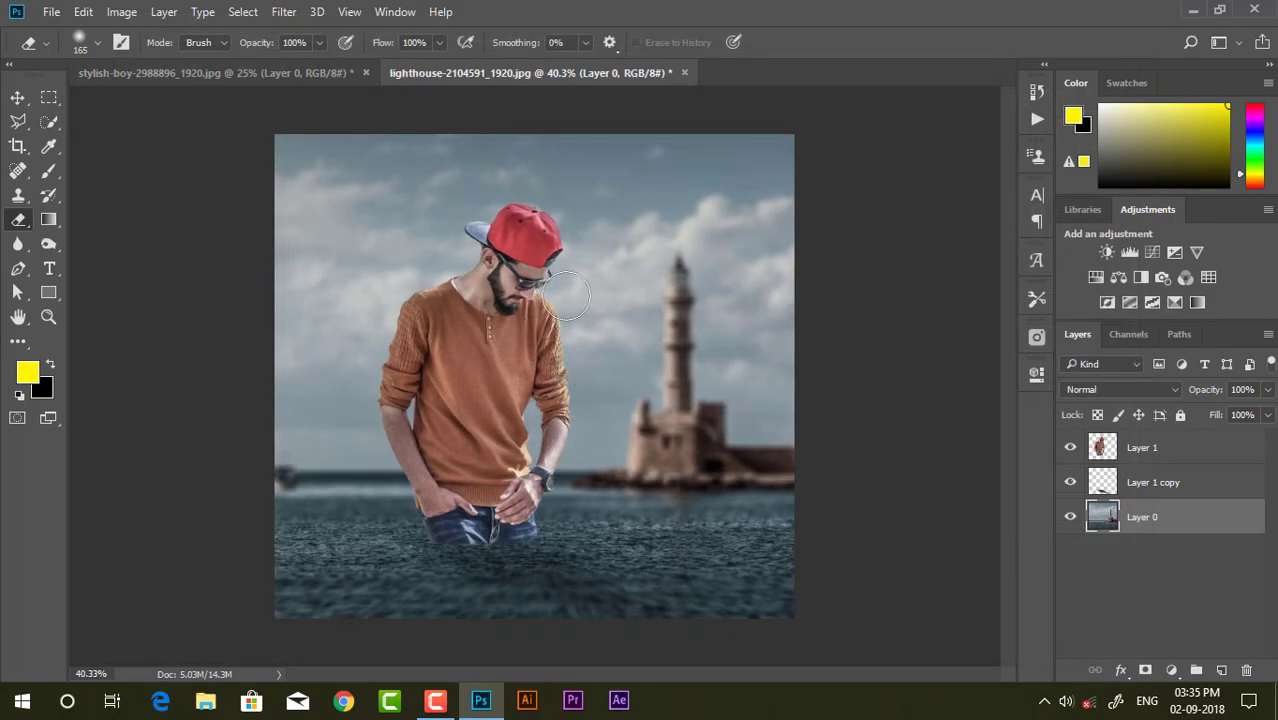
pyautogui.scroll(-3, 584, 374)
pyautogui.scroll(1, 518, 502)
pyautogui.scroll(1, 577, 527)
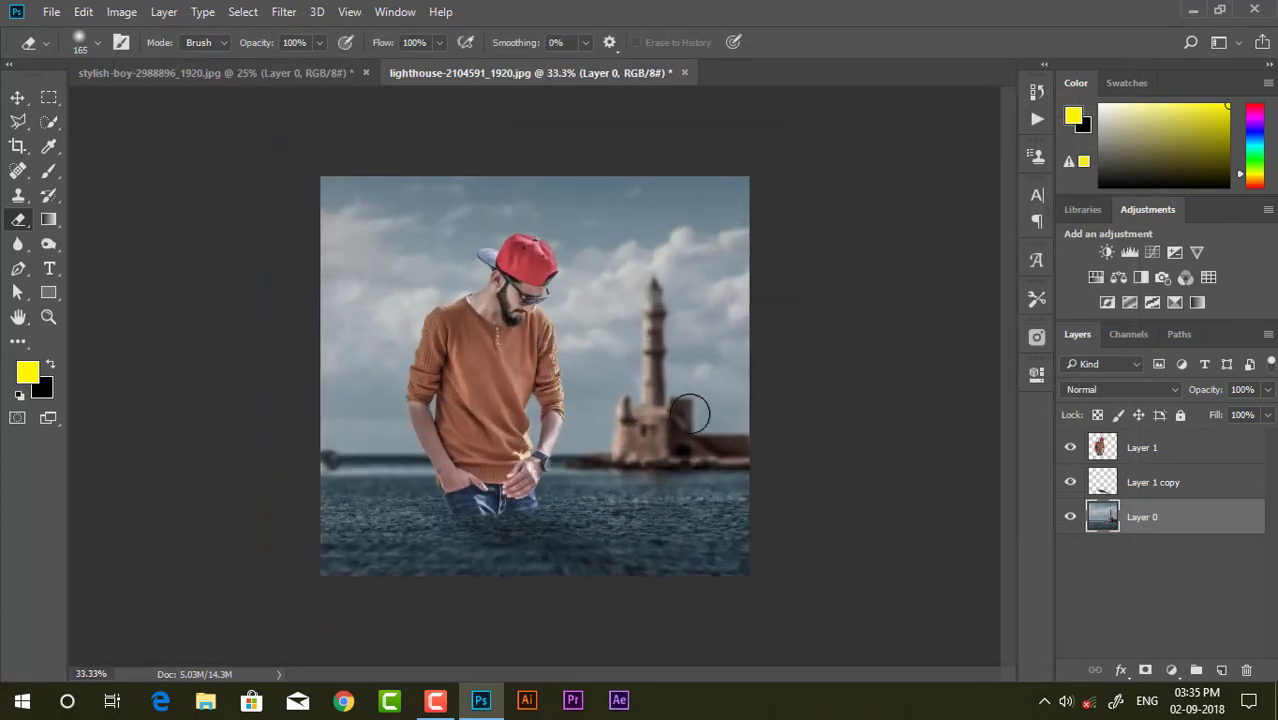
pyautogui.scroll(1, 508, 336)
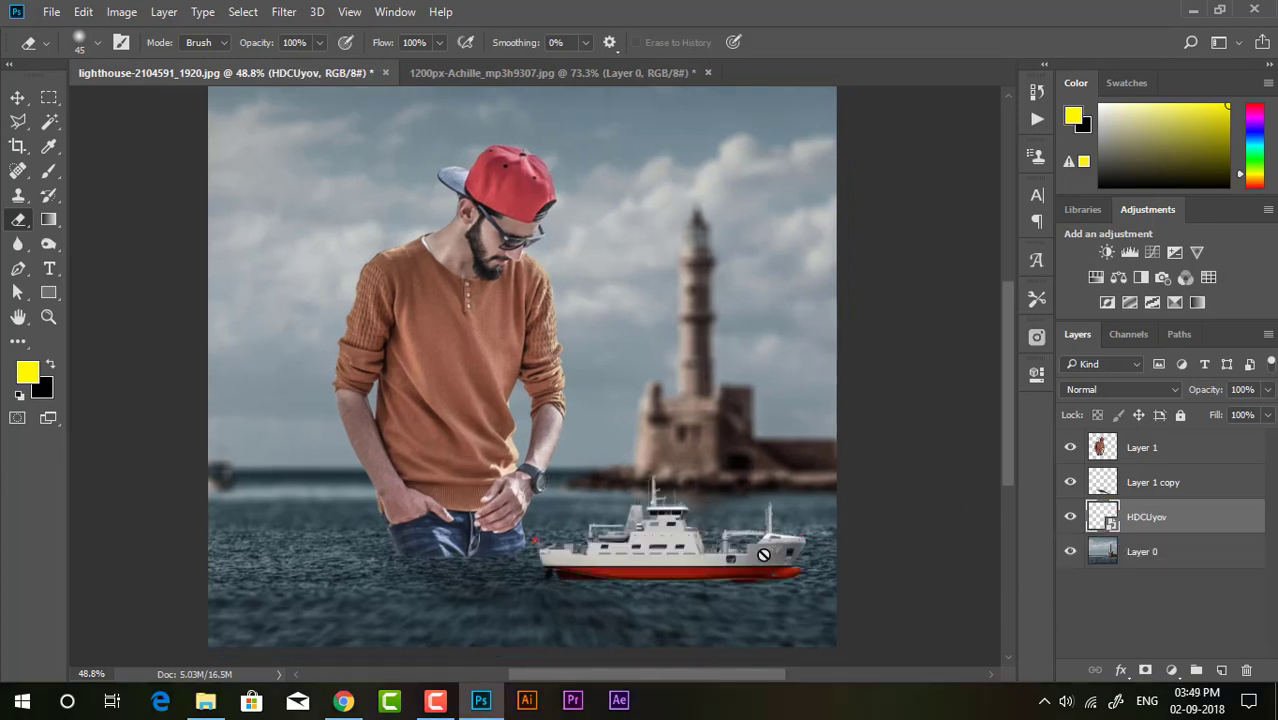
# Step: Select the HDCUyov ship layer in the Layers panel
pyautogui.scroll(3, 763, 554)
pyautogui.scroll(-4, 690, 500)
pyautogui.scroll(4, 650, 415)
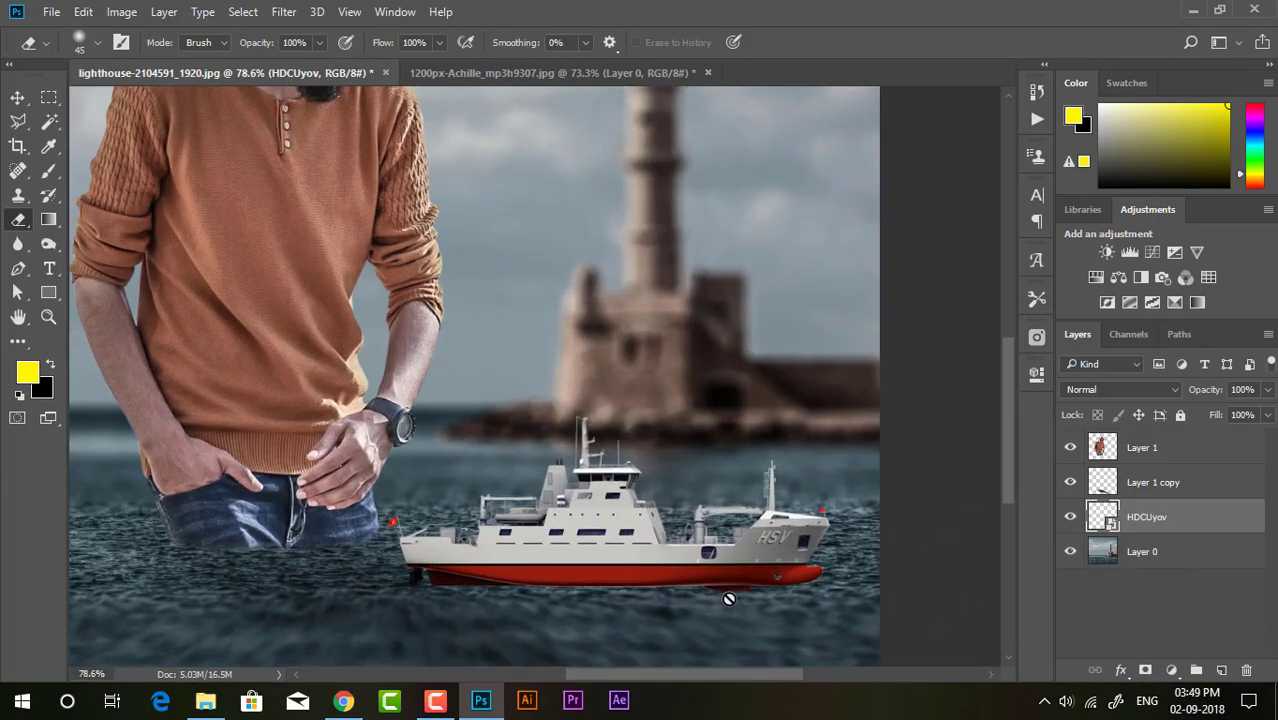
pyautogui.scroll(-1, 729, 598)
pyautogui.scroll(-1, 619, 498)
pyautogui.click(1155, 483)
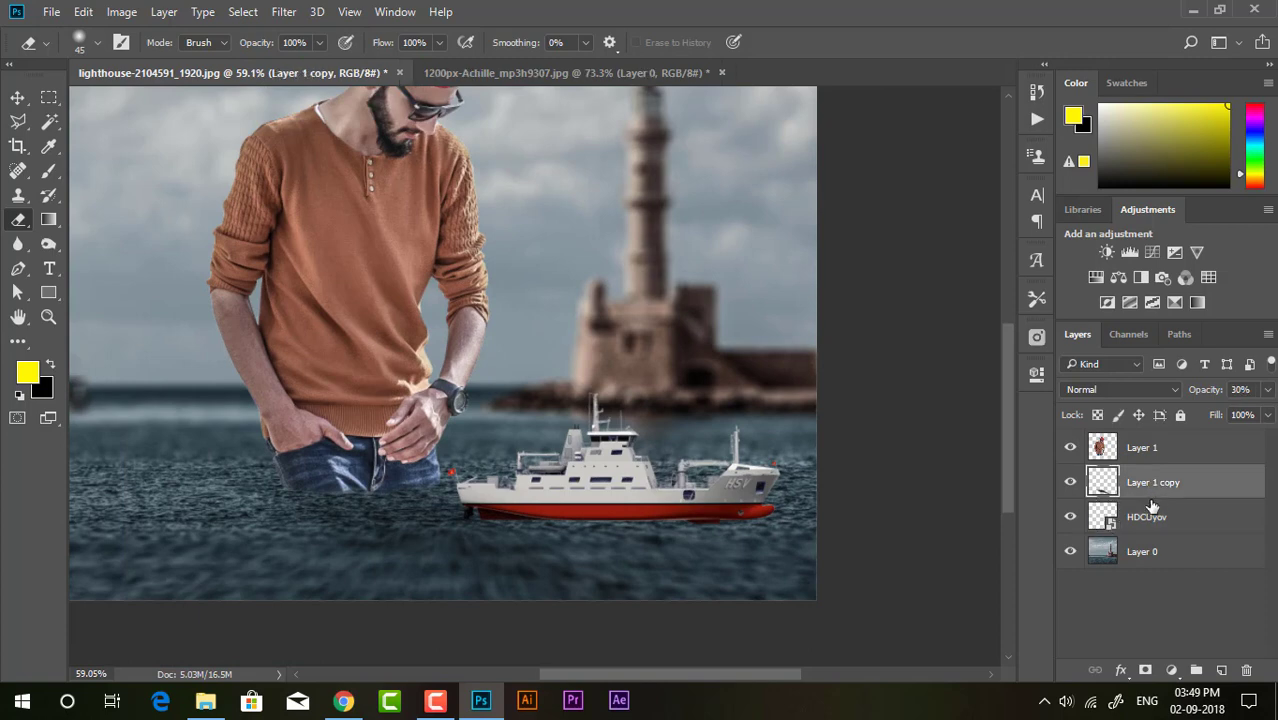
pyautogui.click(1146, 516)
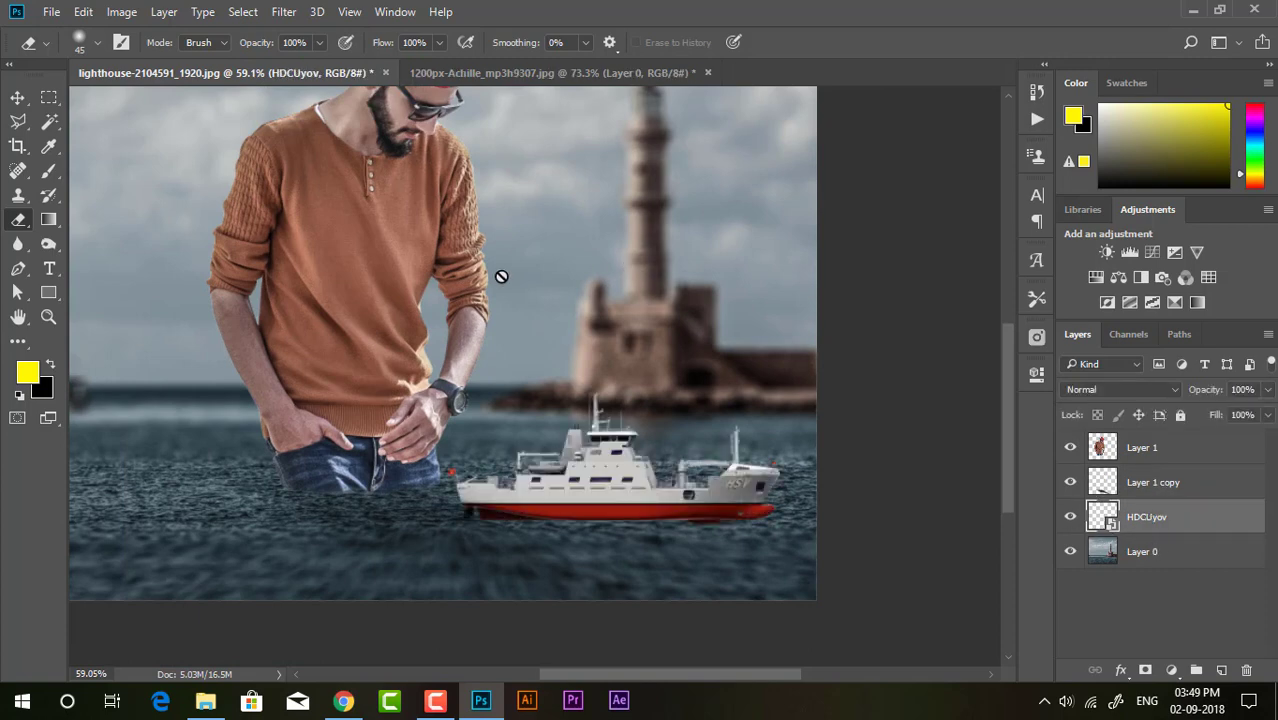
# Step: Apply Brightness/Contrast to the ship with Brightness -41 and Contrast 52
pyautogui.click(121, 11)
pyautogui.moveTo(150, 60)
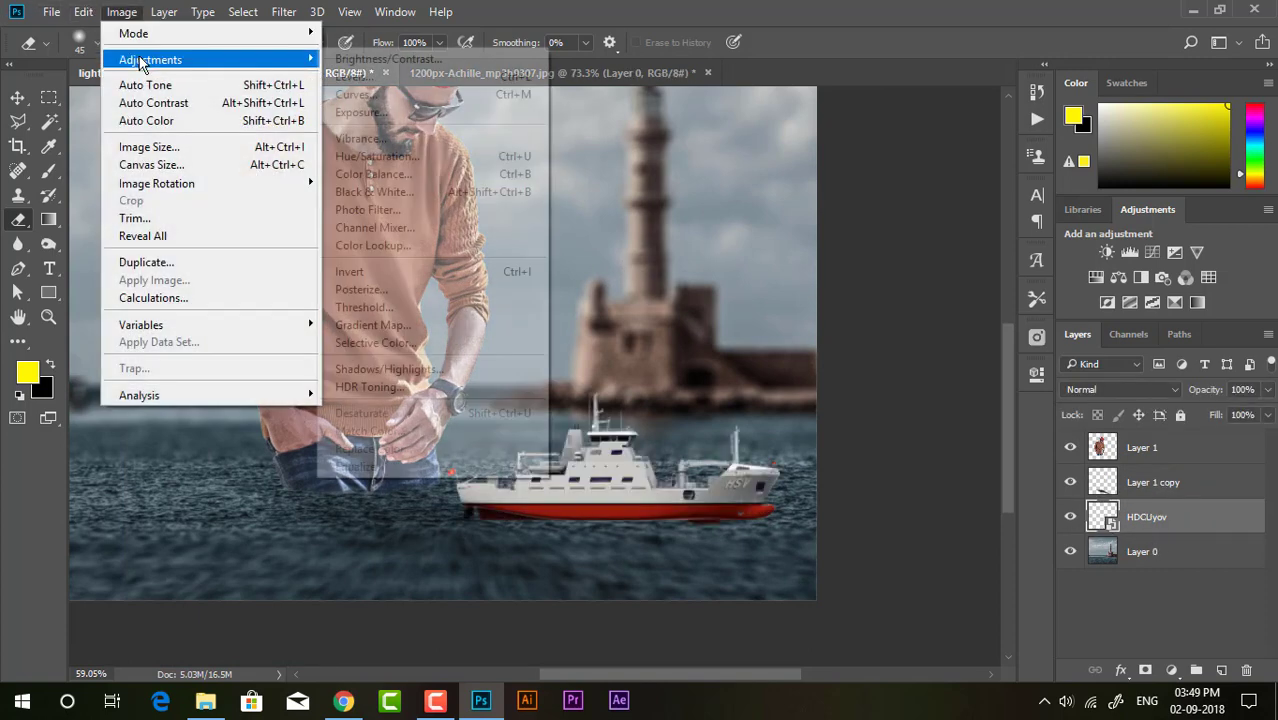
pyautogui.click(380, 59)
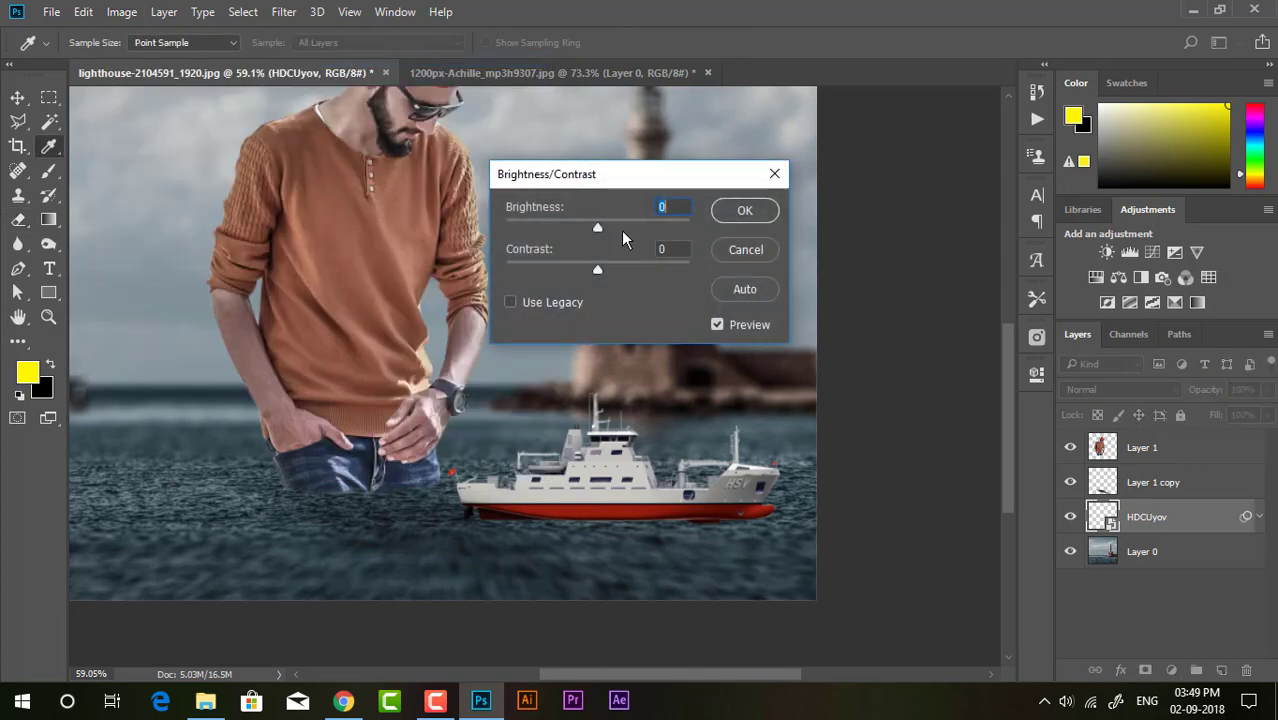
pyautogui.moveTo(597, 224); pyautogui.dragTo(573, 224)
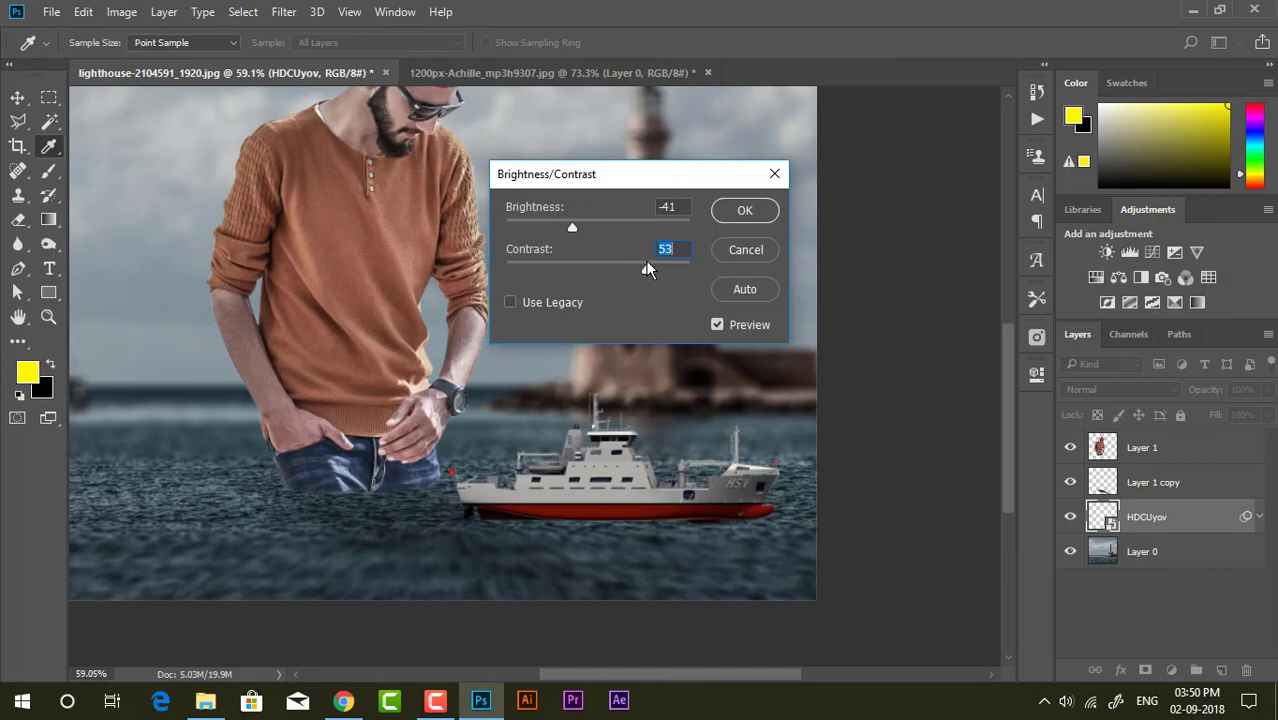
pyautogui.press('e')
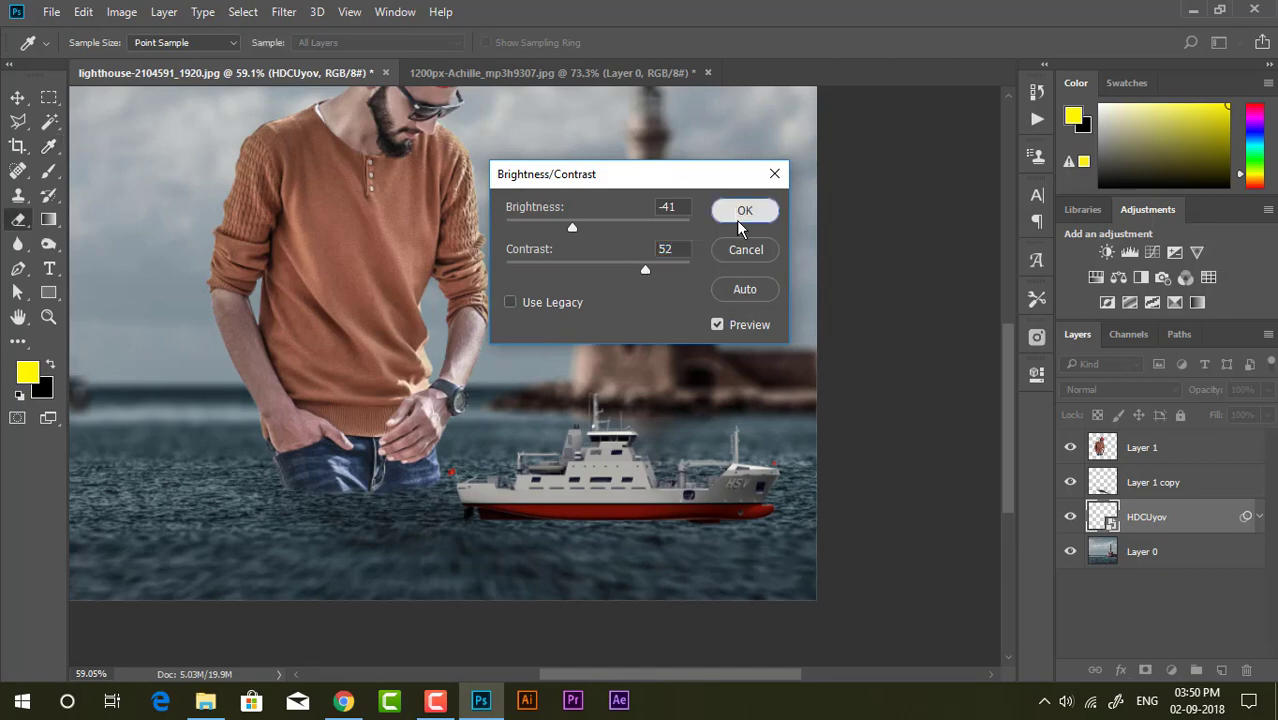
pyautogui.click(740, 212)
pyautogui.scroll(1, 653, 598)
pyautogui.scroll(3, 653, 598)
pyautogui.scroll(2, 642, 508)
# Step: Toggle Layer 1 copy and ship layer visibility to compare, keeping the ship layer selected
pyautogui.scroll(-1, 545, 486)
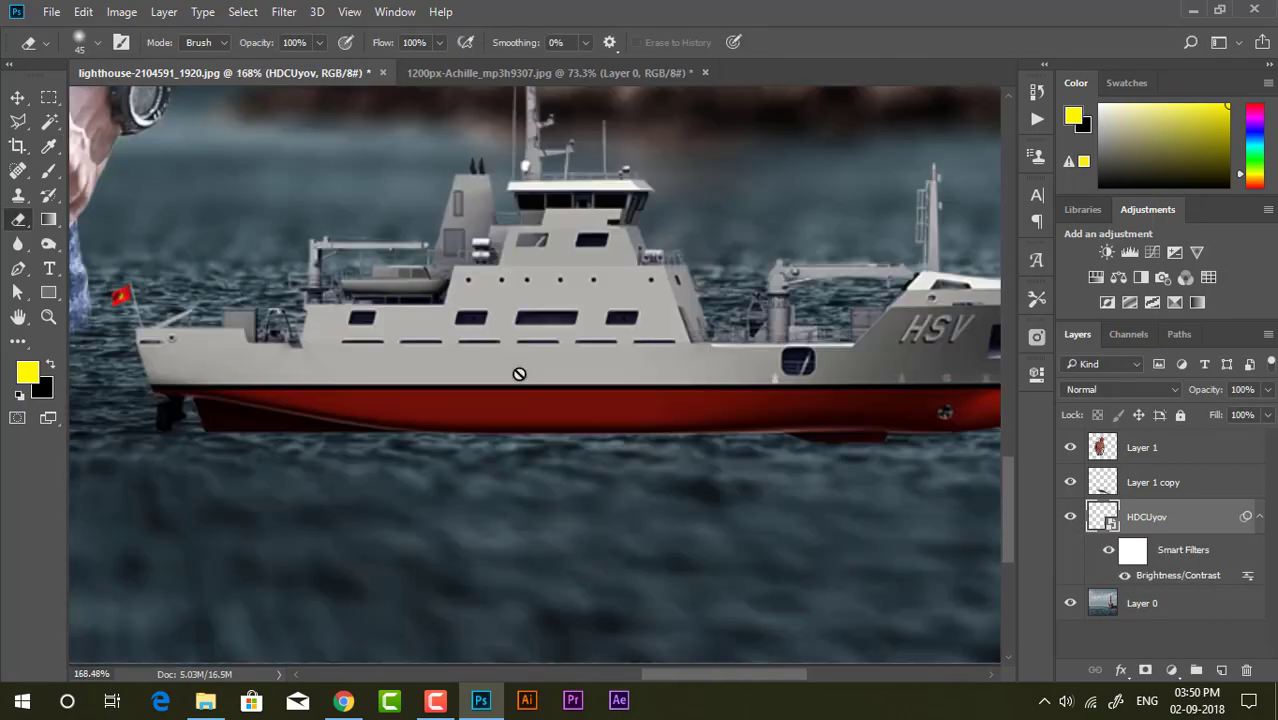
pyautogui.scroll(-1, 982, 427)
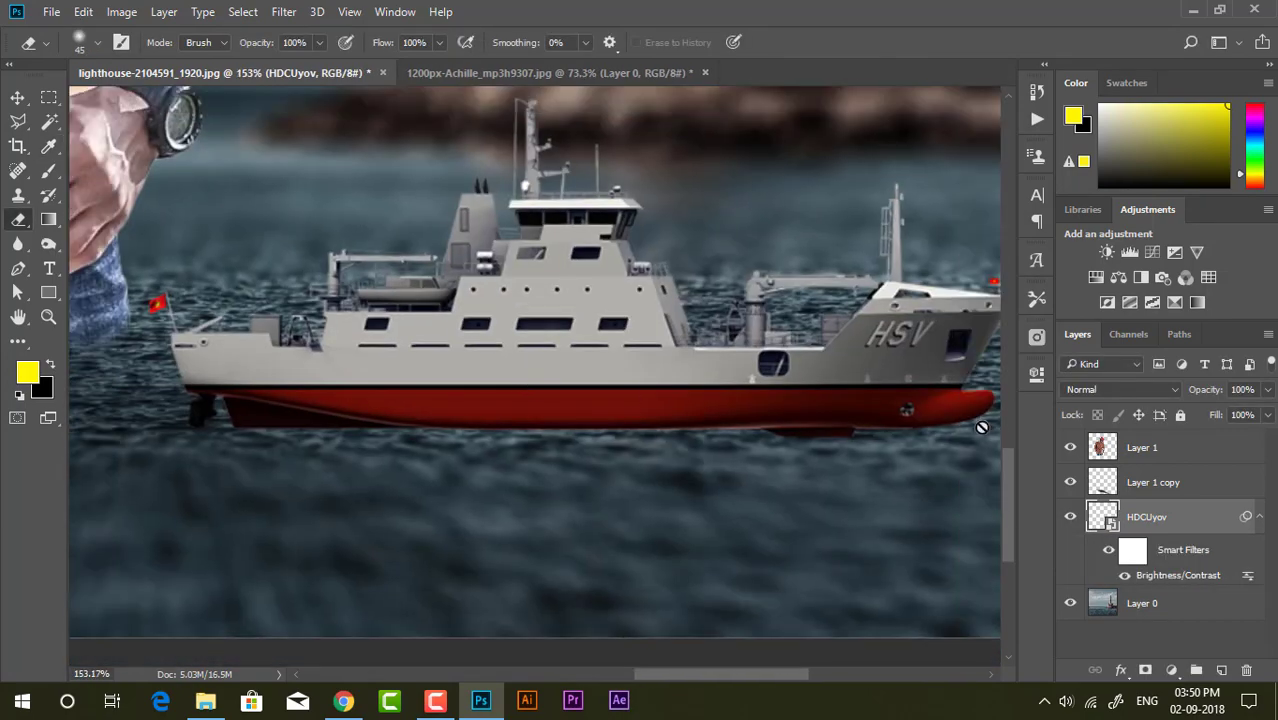
pyautogui.click(1158, 495)
pyautogui.click(1070, 482)
pyautogui.click(1100, 518)
pyautogui.click(1070, 517)
pyautogui.scroll(3, 532, 453)
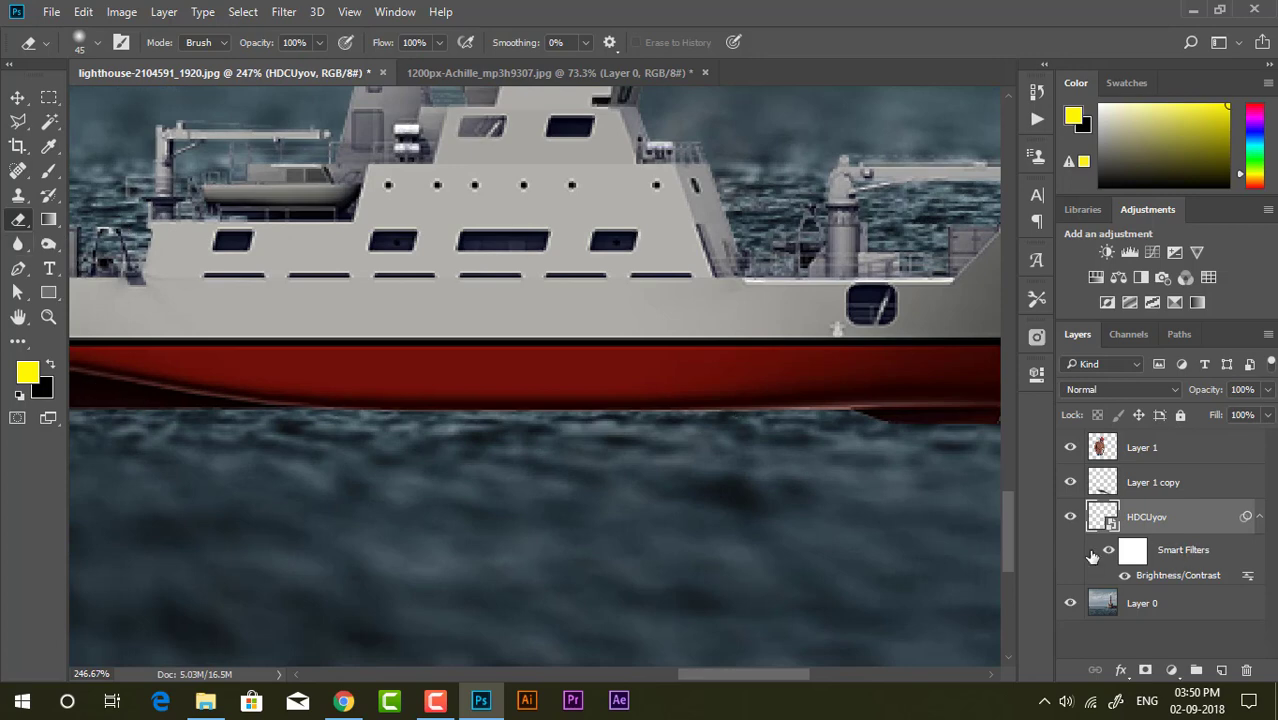
# Step: Rasterize the HDCUyov ship layer and set a soft 25 px eraser
pyautogui.click(627, 426)
pyautogui.click(622, 292)
pyautogui.rightClick(627, 300)
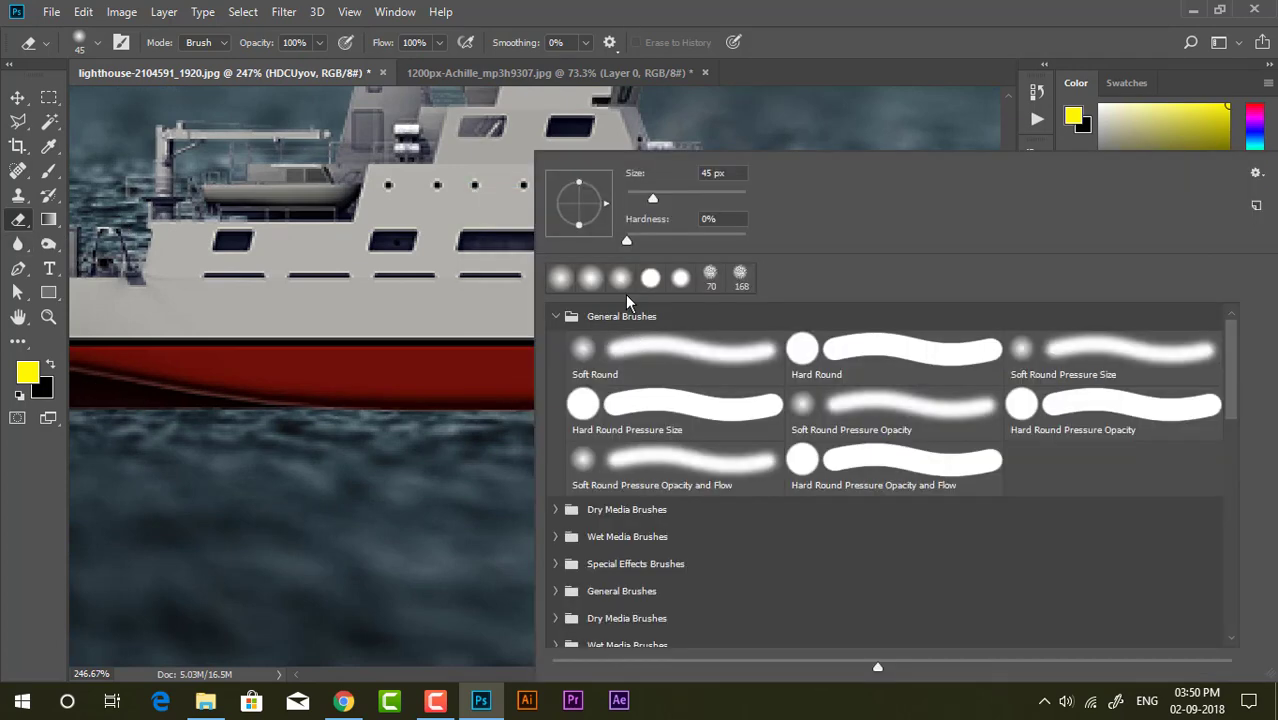
pyautogui.click(190, 430)
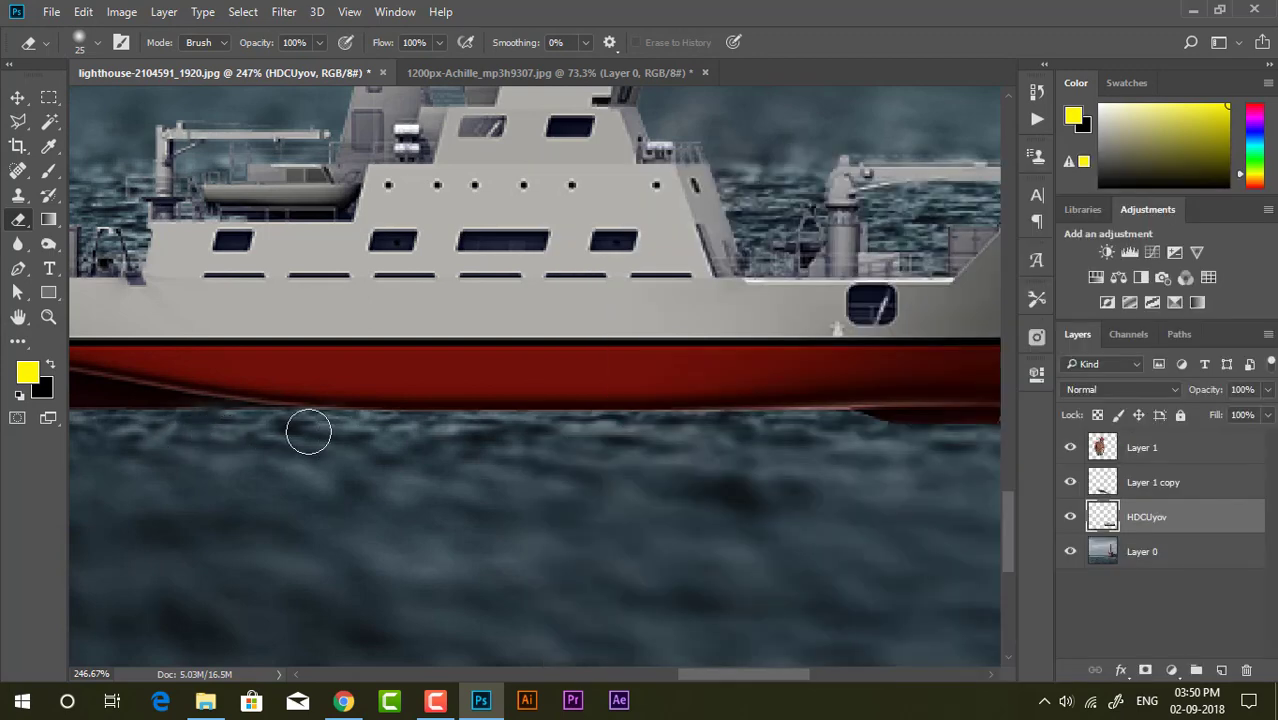
# Step: Erase the bottom of the red hull along the waterline and inspect the result
pyautogui.moveTo(425, 435)
pyautogui.mouseDown()
pyautogui.moveTo(434, 426)
pyautogui.moveTo(379, 426)
pyautogui.moveTo(711, 425)
pyautogui.mouseUp()
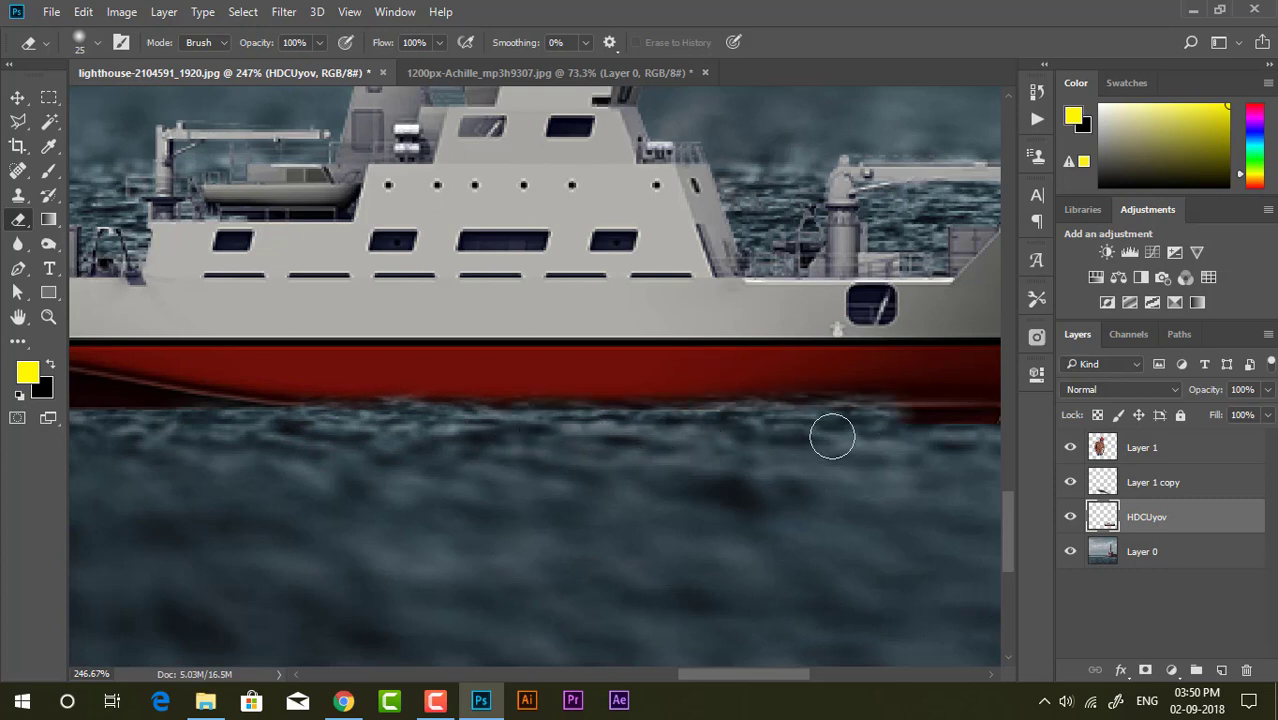
pyautogui.scroll(-5, 434, 410)
pyautogui.scroll(4, 656, 441)
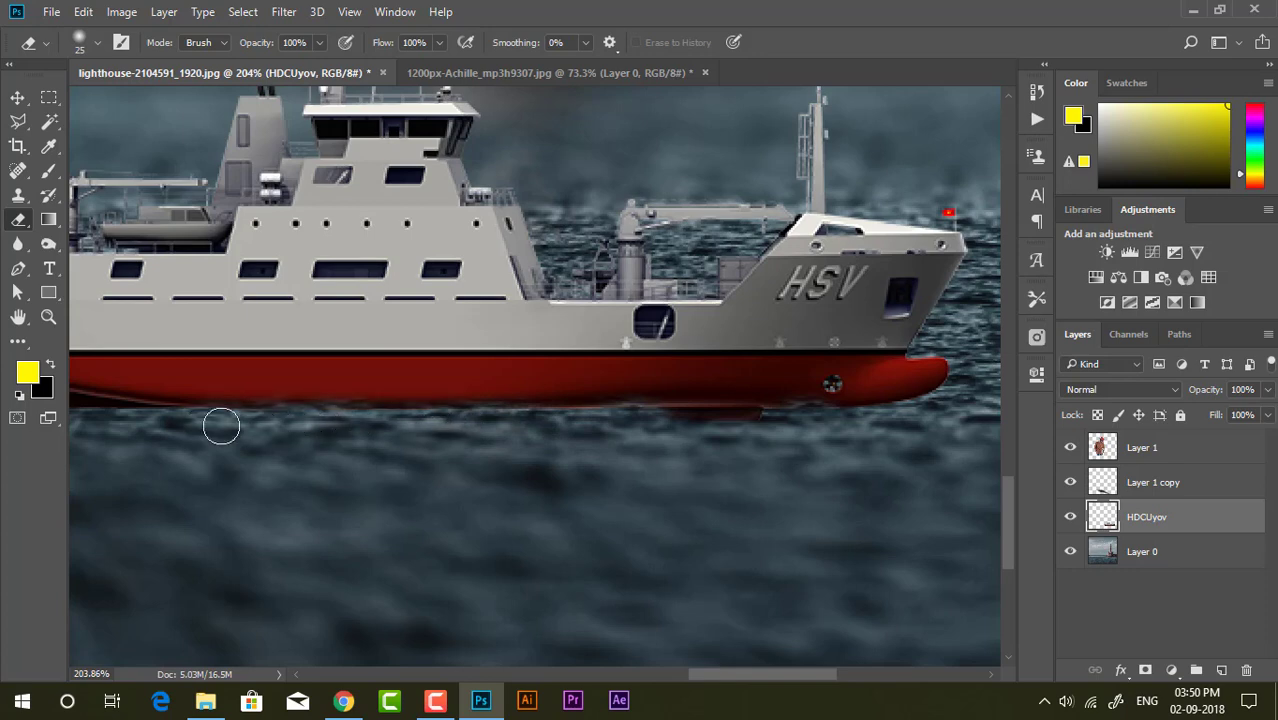
pyautogui.scroll(-5, 609, 368)
pyautogui.scroll(4, 158, 417)
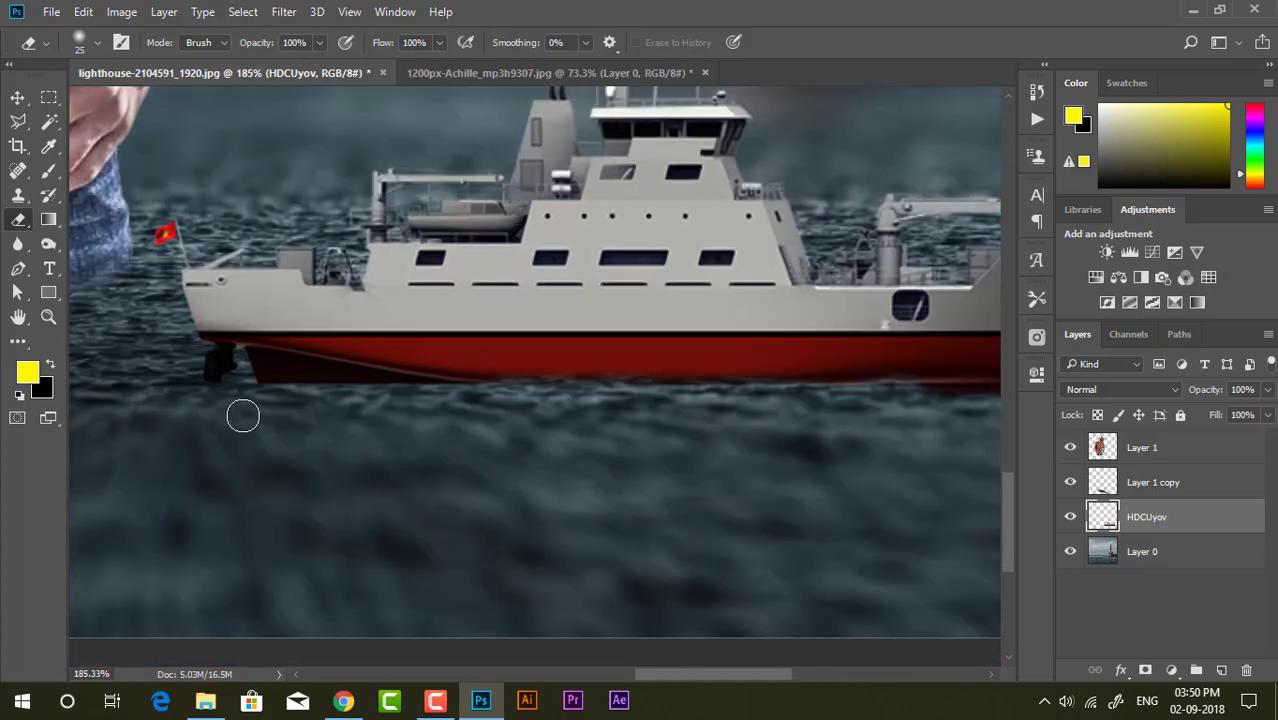
pyautogui.scroll(-4, 248, 400)
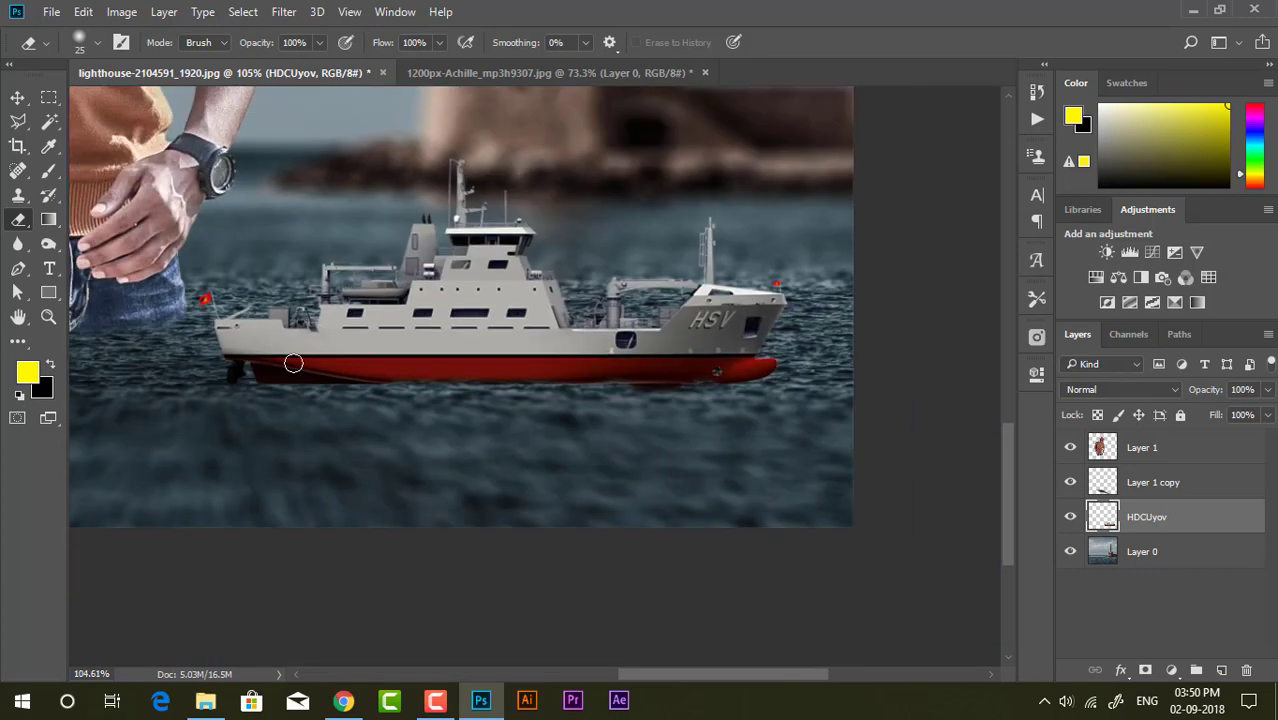
pyautogui.scroll(-3, 304, 362)
pyautogui.scroll(-3, 459, 393)
pyautogui.scroll(-3, 527, 376)
pyautogui.scroll(1, 671, 553)
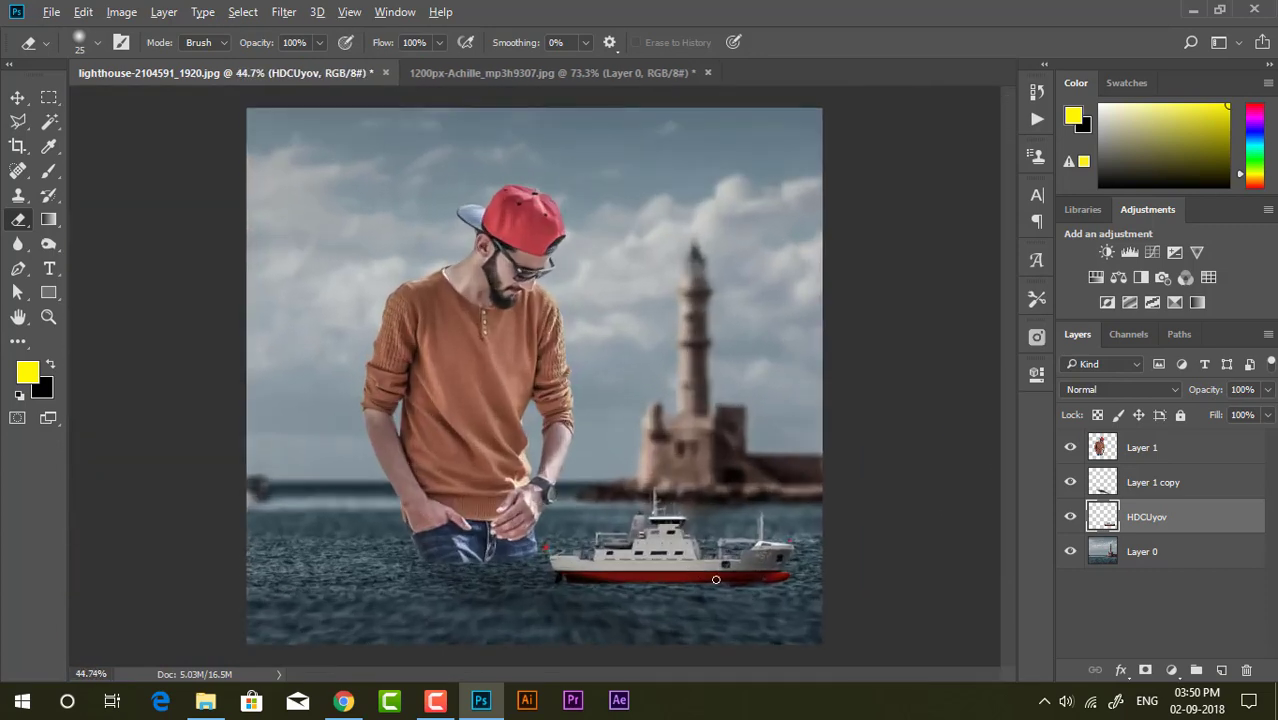
pyautogui.scroll(2, 745, 515)
pyautogui.scroll(-3, 537, 390)
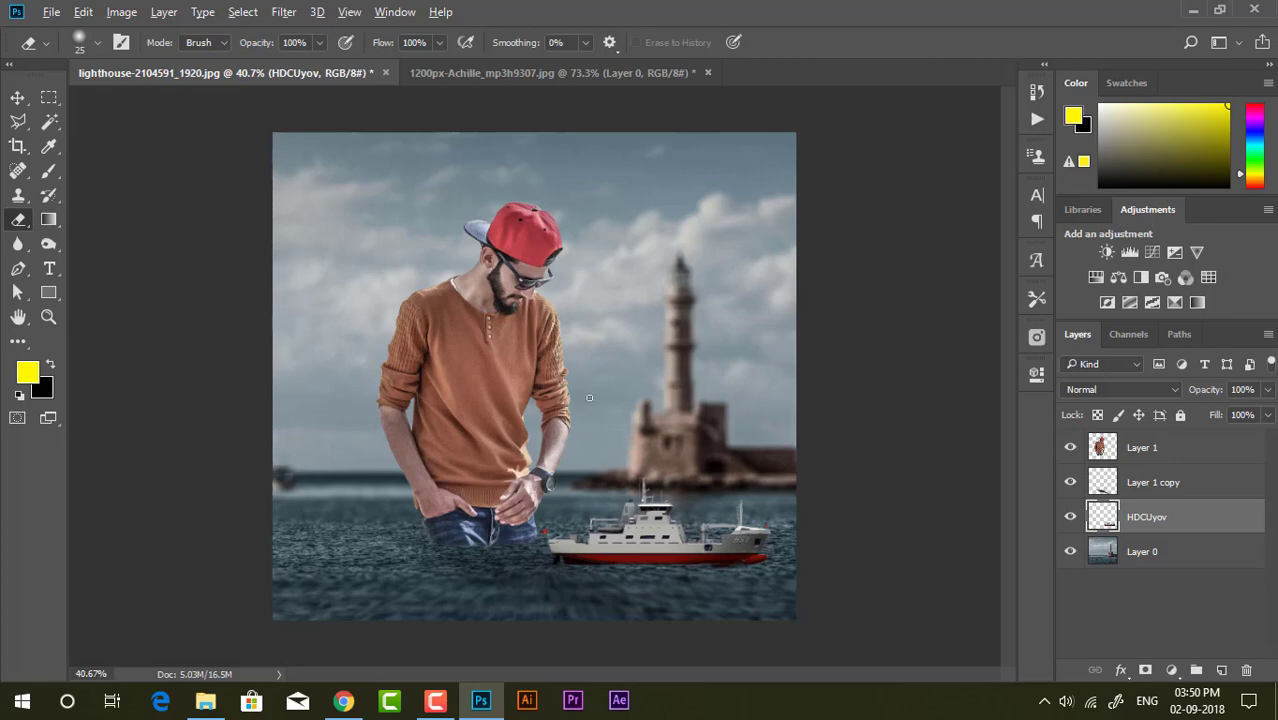
pyautogui.scroll(2, 589, 398)
pyautogui.scroll(1, 616, 381)
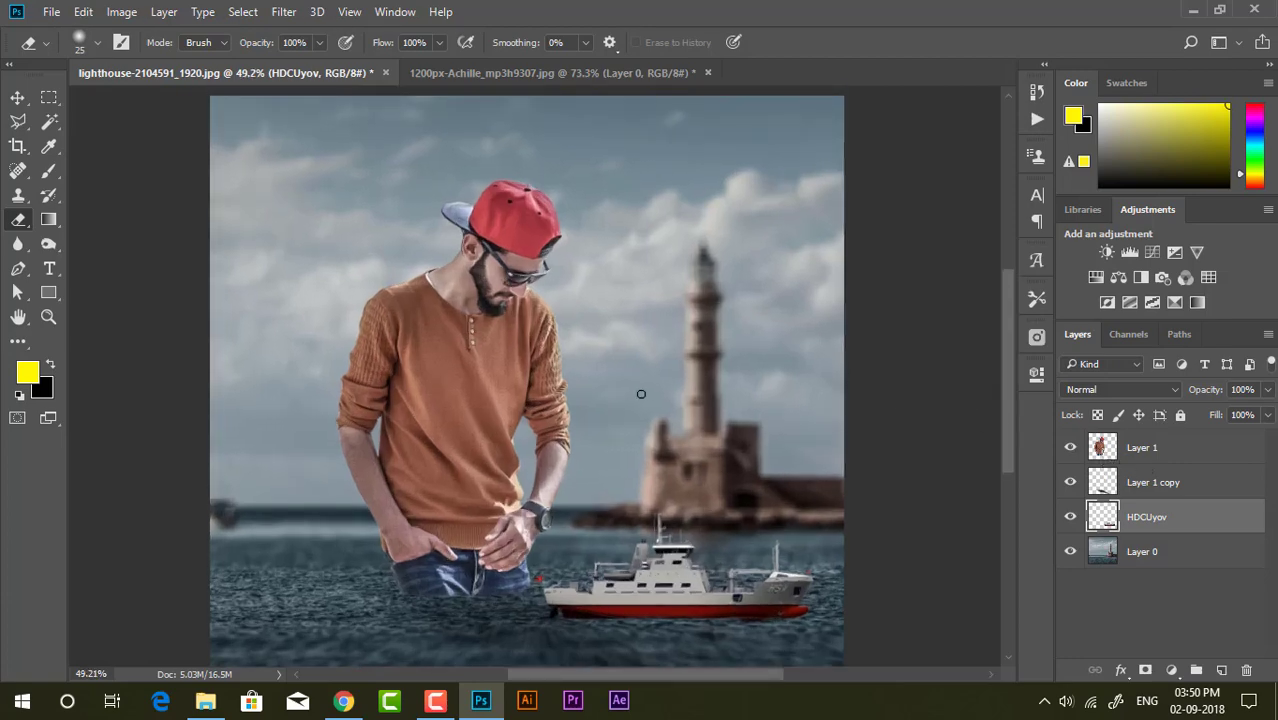
pyautogui.scroll(-1, 641, 394)
# Step: Start Place Embedded and browse H: > PS > Wallpaper+Png > 700 WALLPAPER > PNG ALL
pyautogui.click(48, 12)
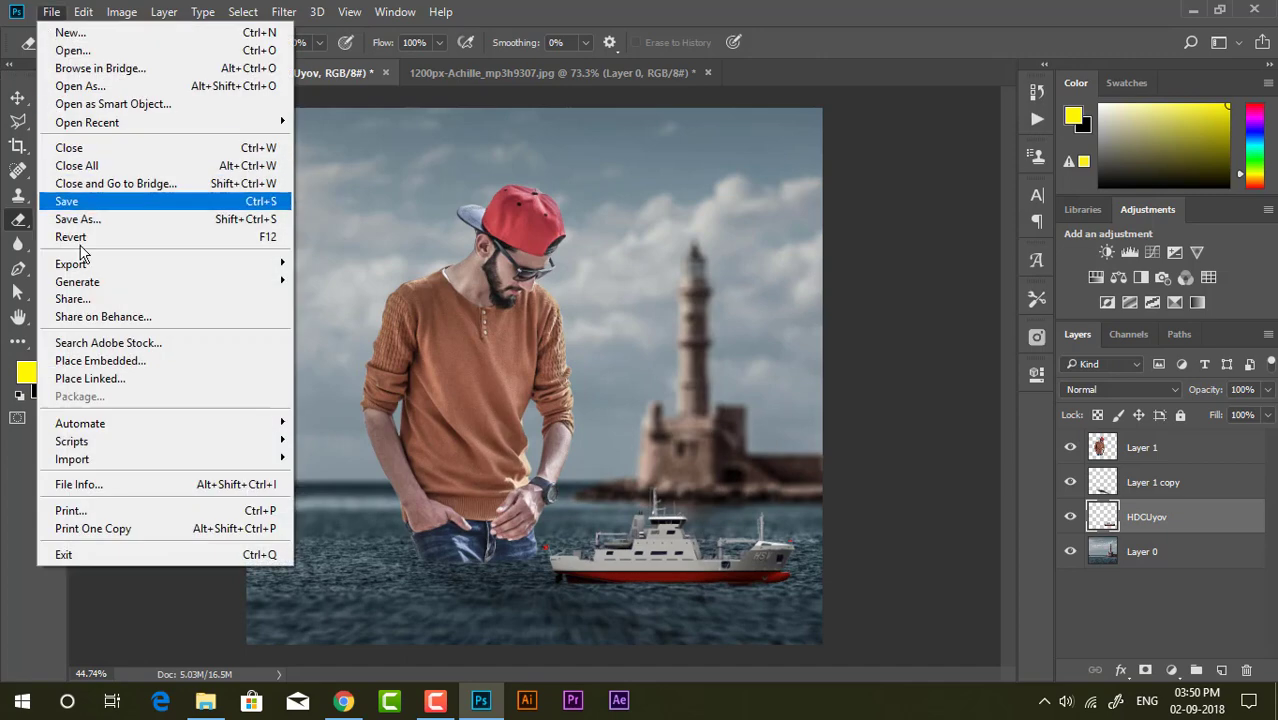
pyautogui.click(95, 357)
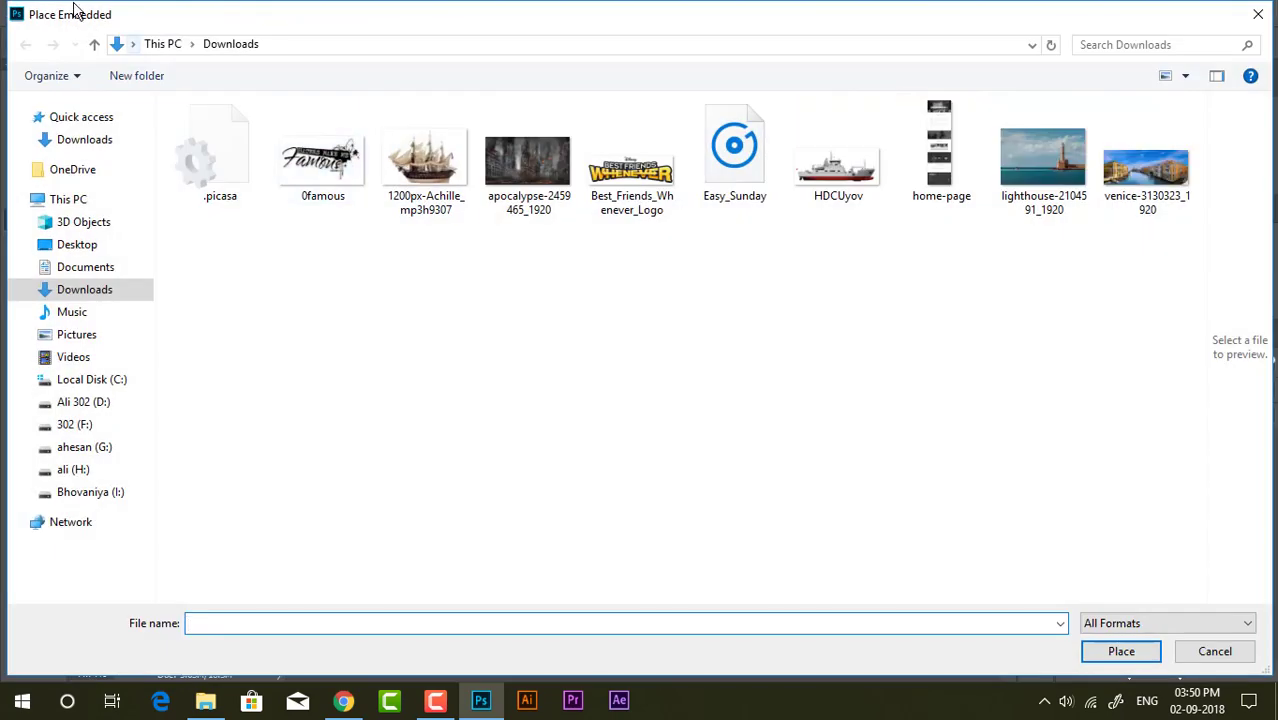
pyautogui.click(84, 292)
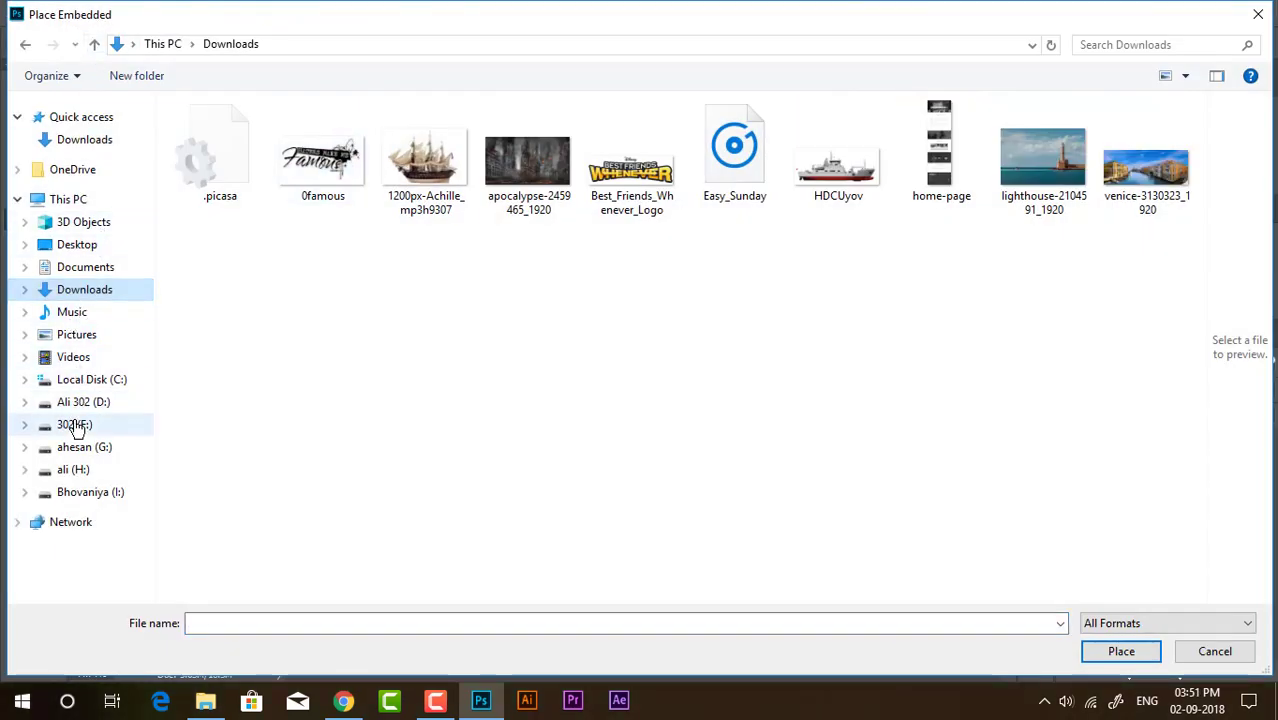
pyautogui.click(79, 472)
pyautogui.doubleClick(200, 148)
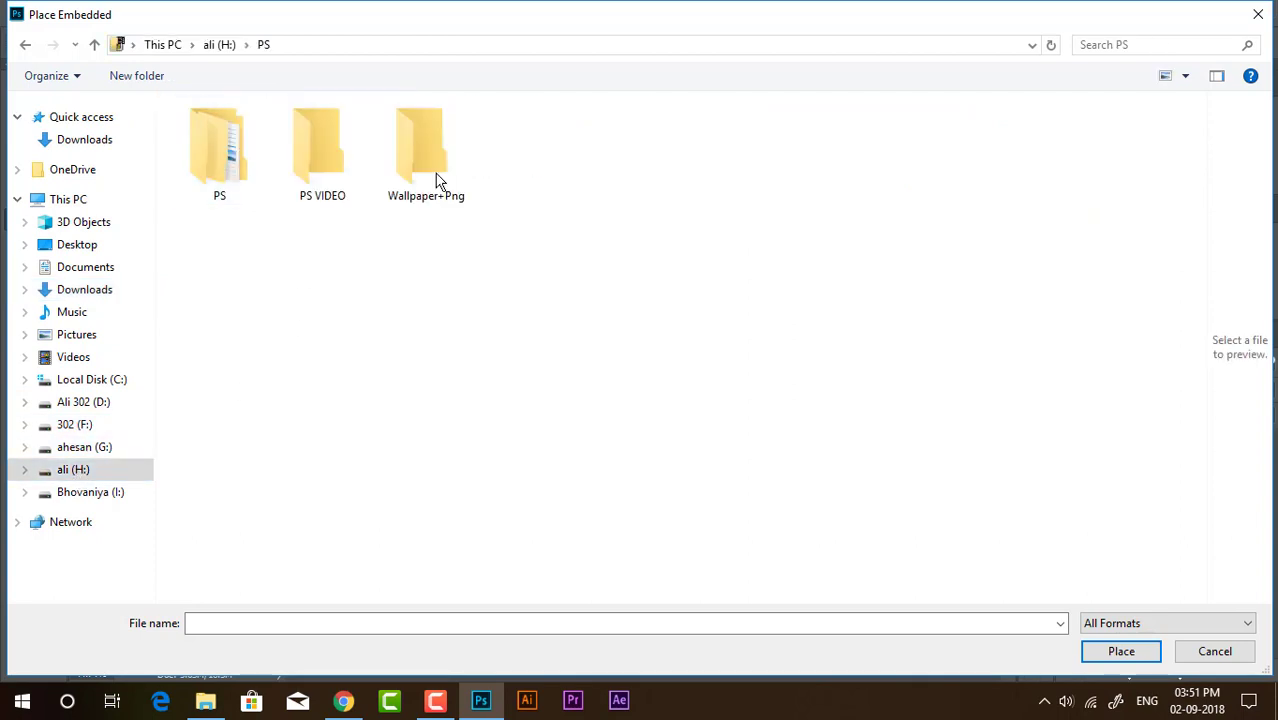
pyautogui.doubleClick(434, 131)
pyautogui.click(251, 183)
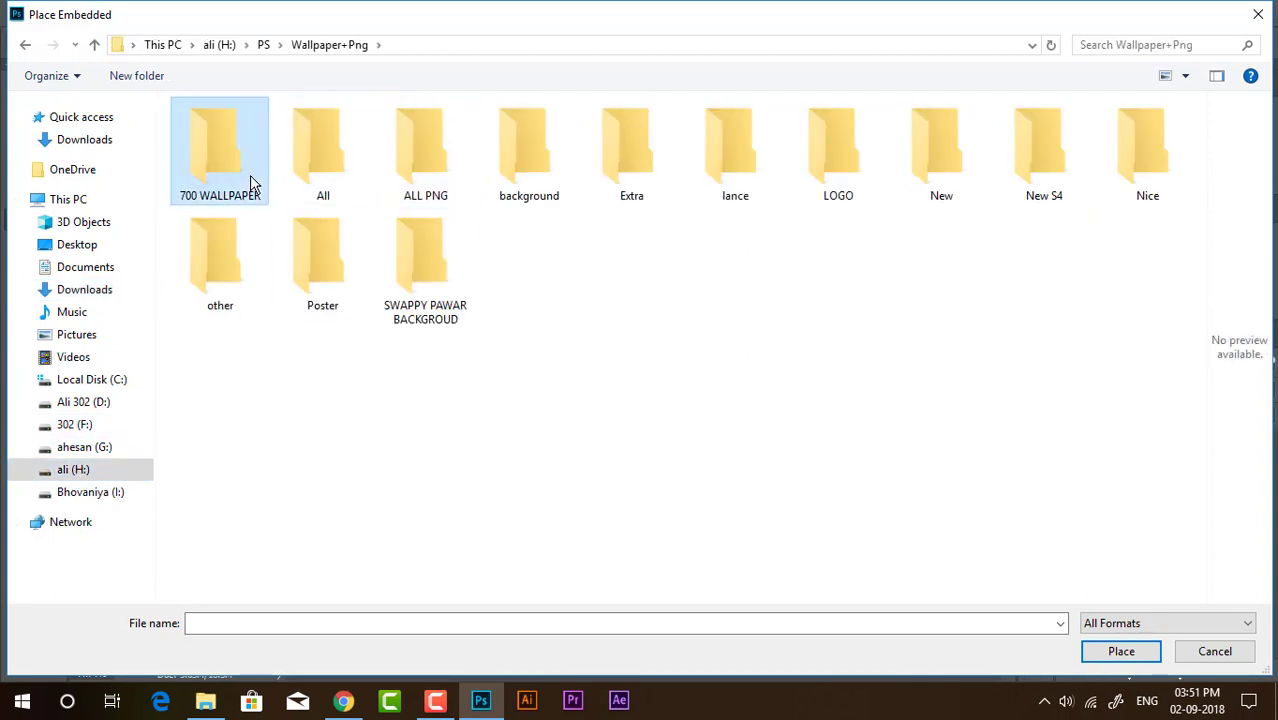
pyautogui.doubleClick(311, 170)
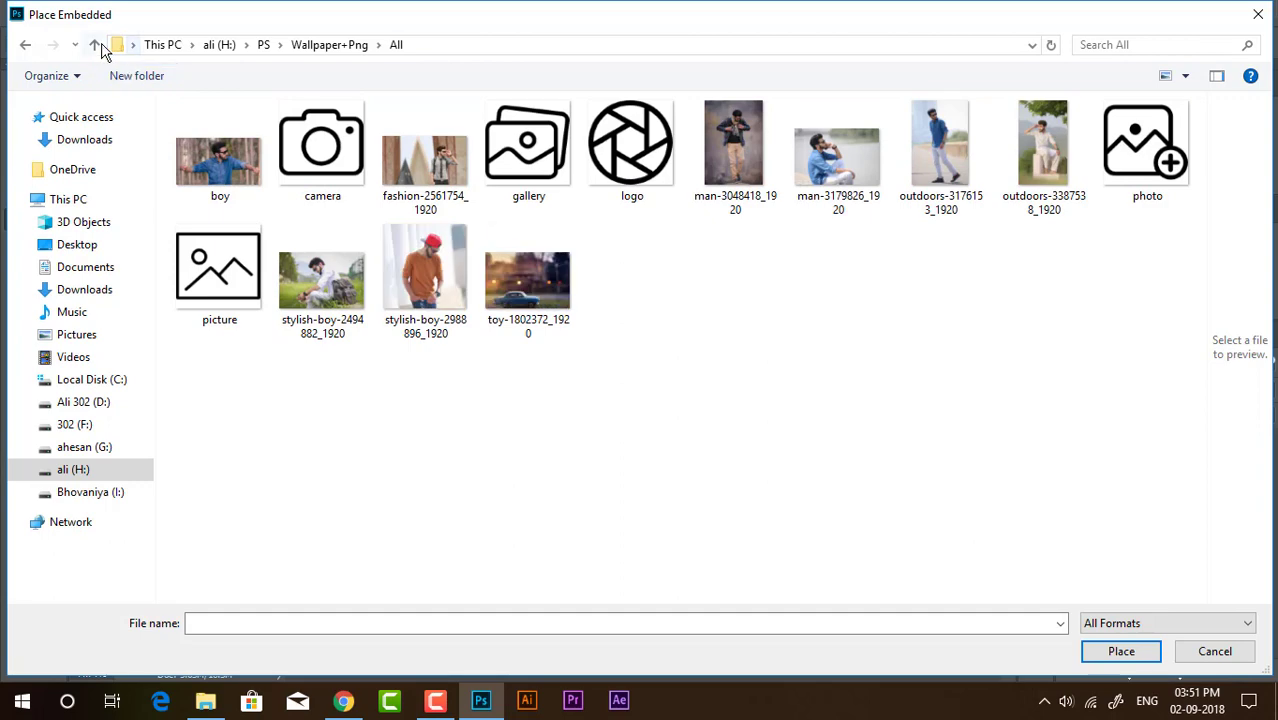
pyautogui.click(94, 44)
pyautogui.doubleClick(212, 136)
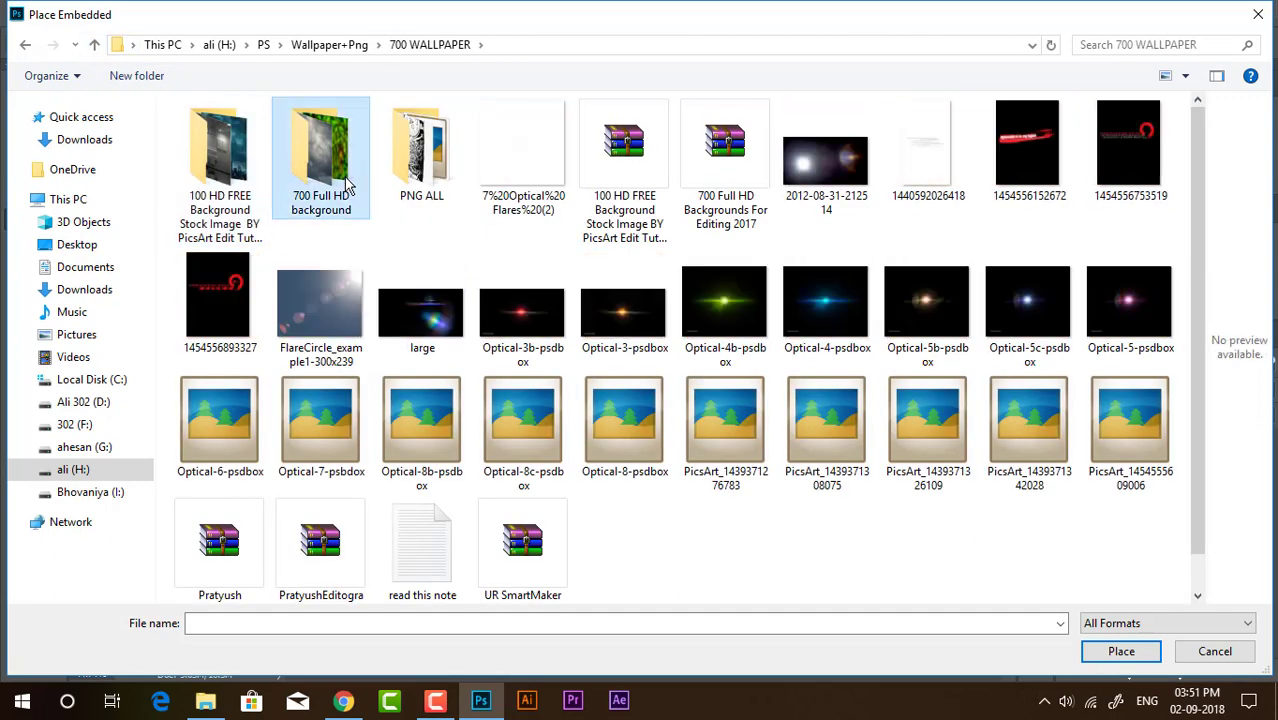
pyautogui.doubleClick(428, 172)
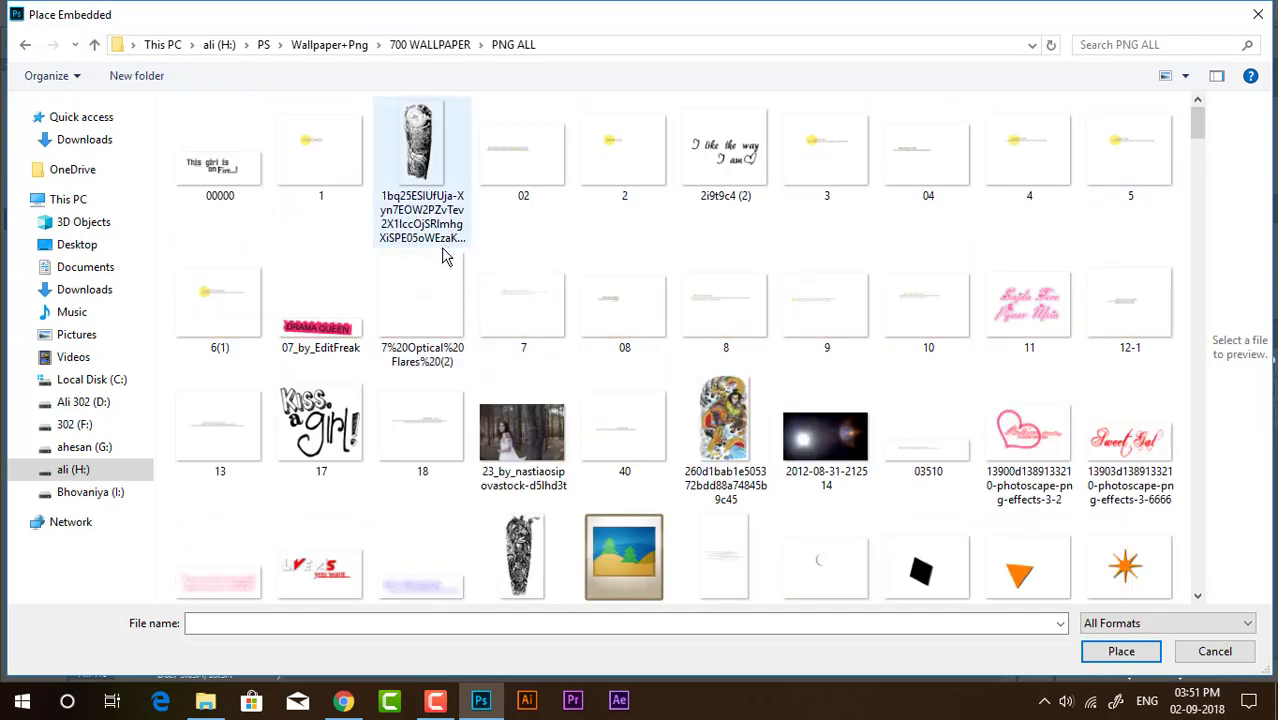
# Step: Go back up and open the ALL PNG > Animals folder of cut-outs
pyautogui.scroll(-10, 491, 310)
pyautogui.scroll(-5, 496, 314)
pyautogui.scroll(-5, 496, 314)
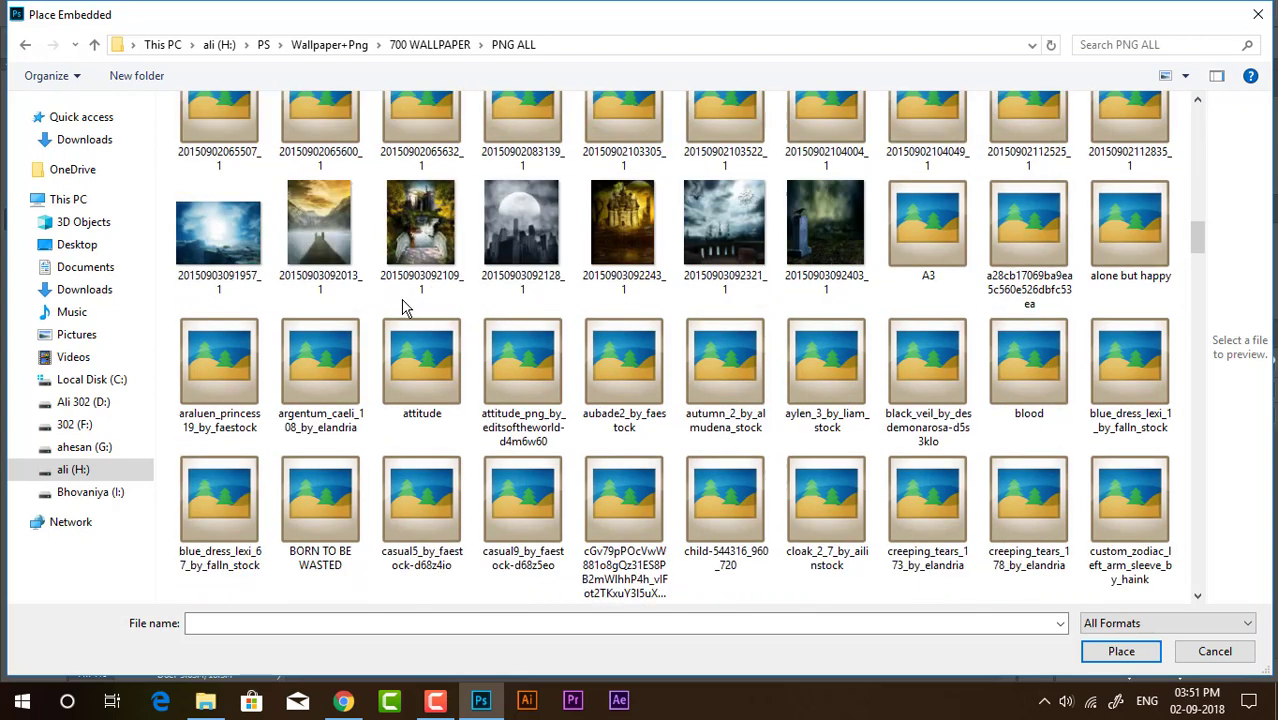
pyautogui.scroll(-3, 410, 305)
pyautogui.scroll(-5, 444, 308)
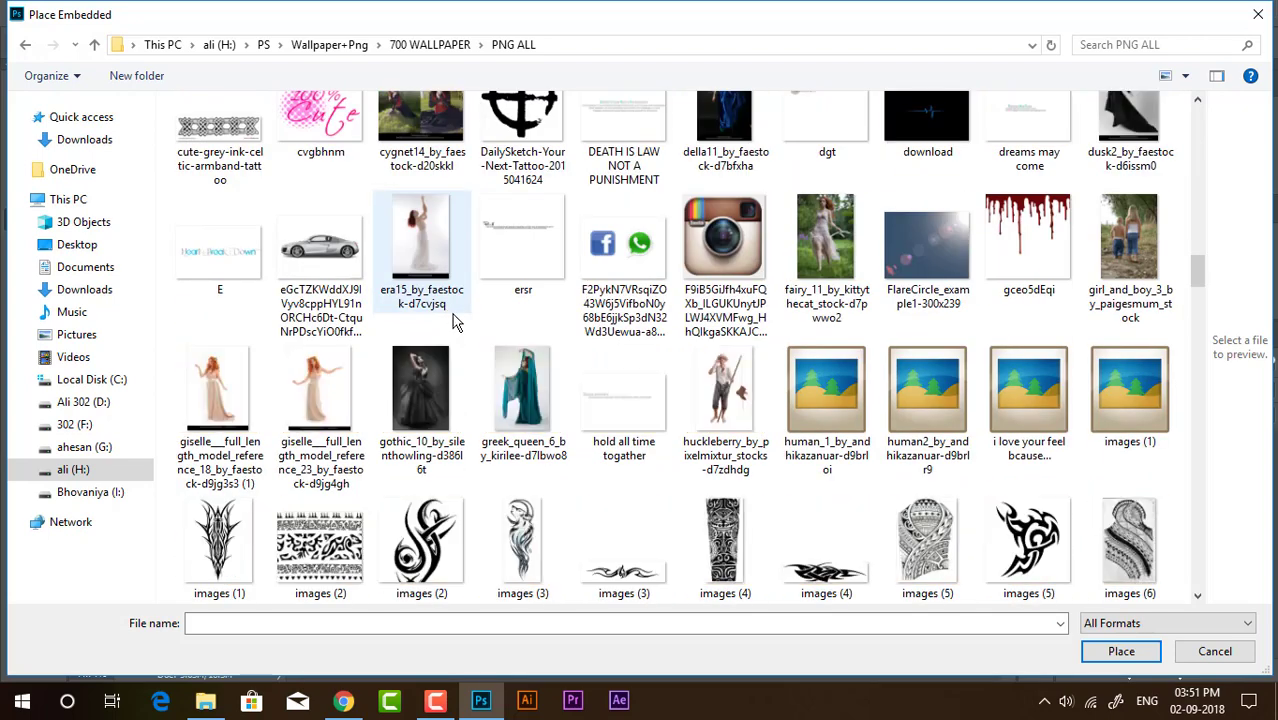
pyautogui.scroll(-3, 452, 314)
pyautogui.scroll(-5, 472, 345)
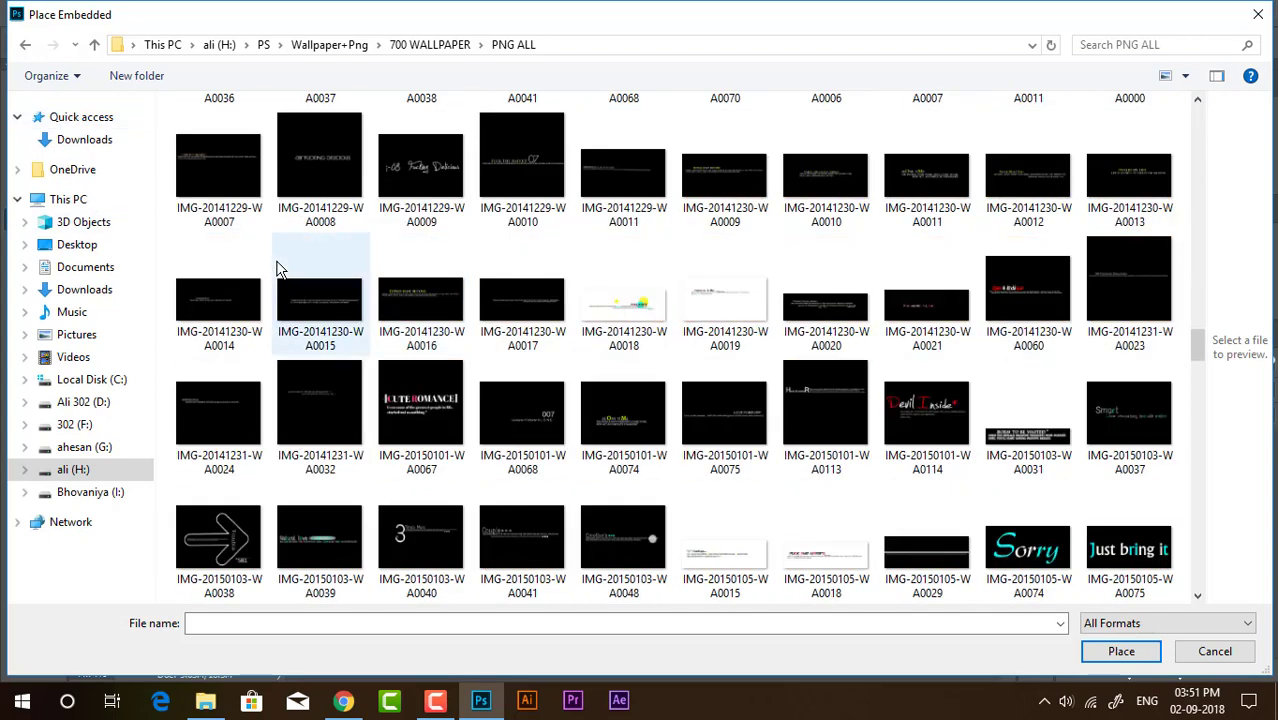
pyautogui.scroll(-3, 277, 248)
pyautogui.click(95, 45)
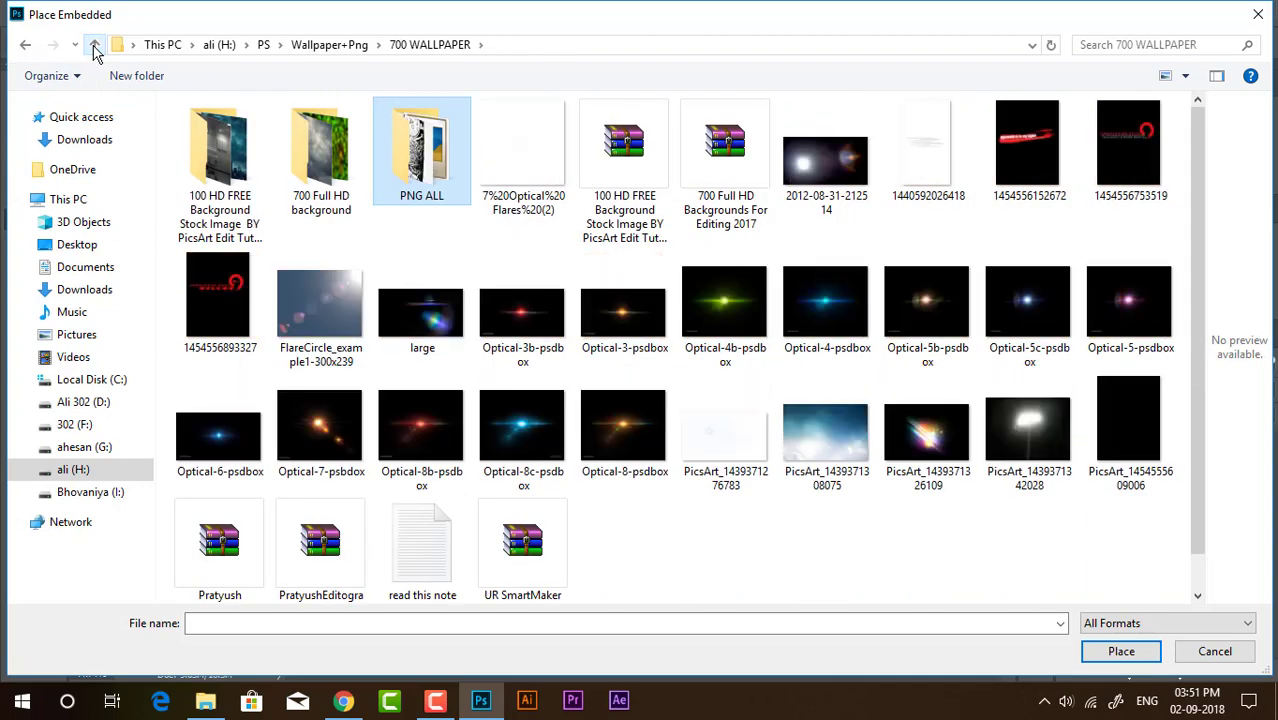
pyautogui.click(95, 45)
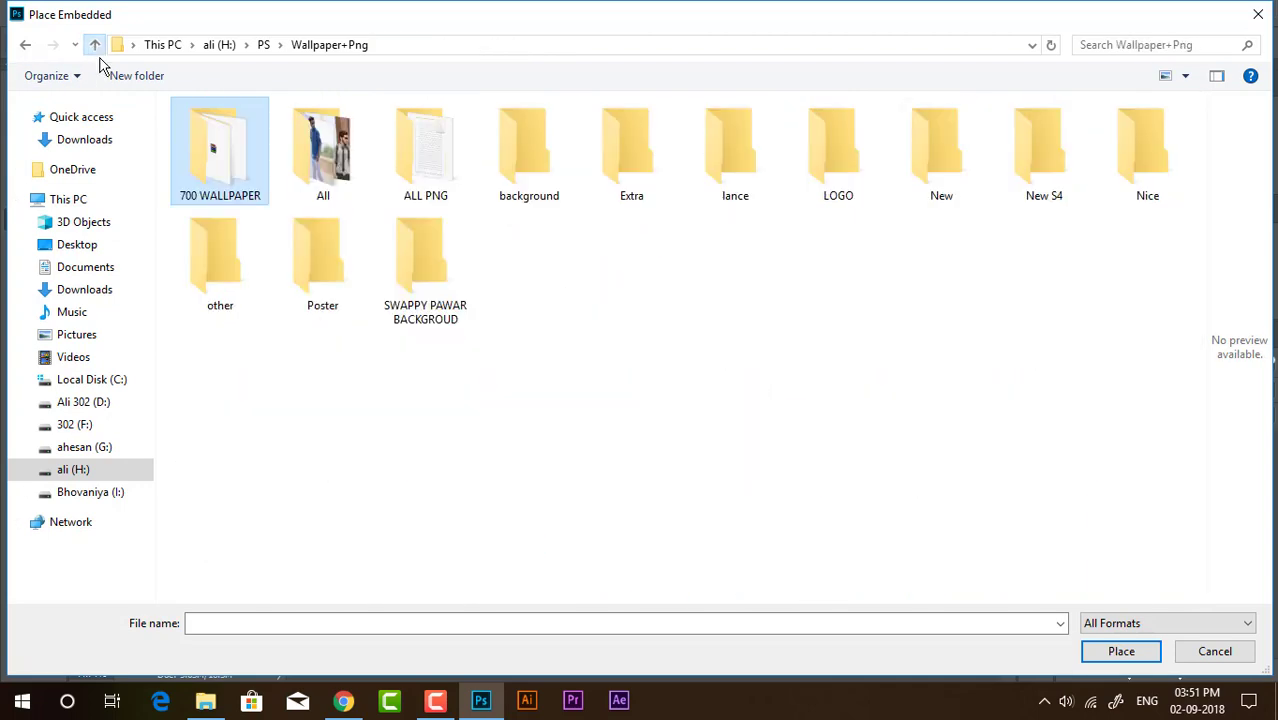
pyautogui.doubleClick(408, 165)
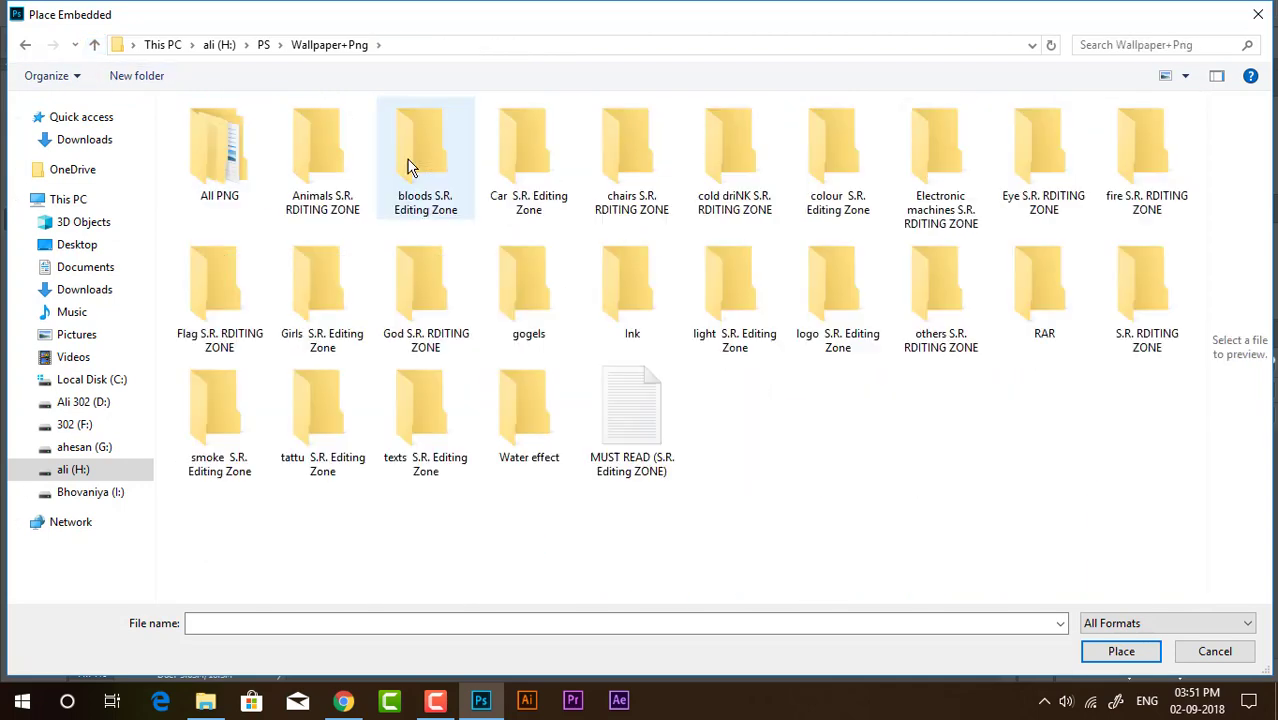
pyautogui.click(330, 195)
pyautogui.doubleClick(330, 195)
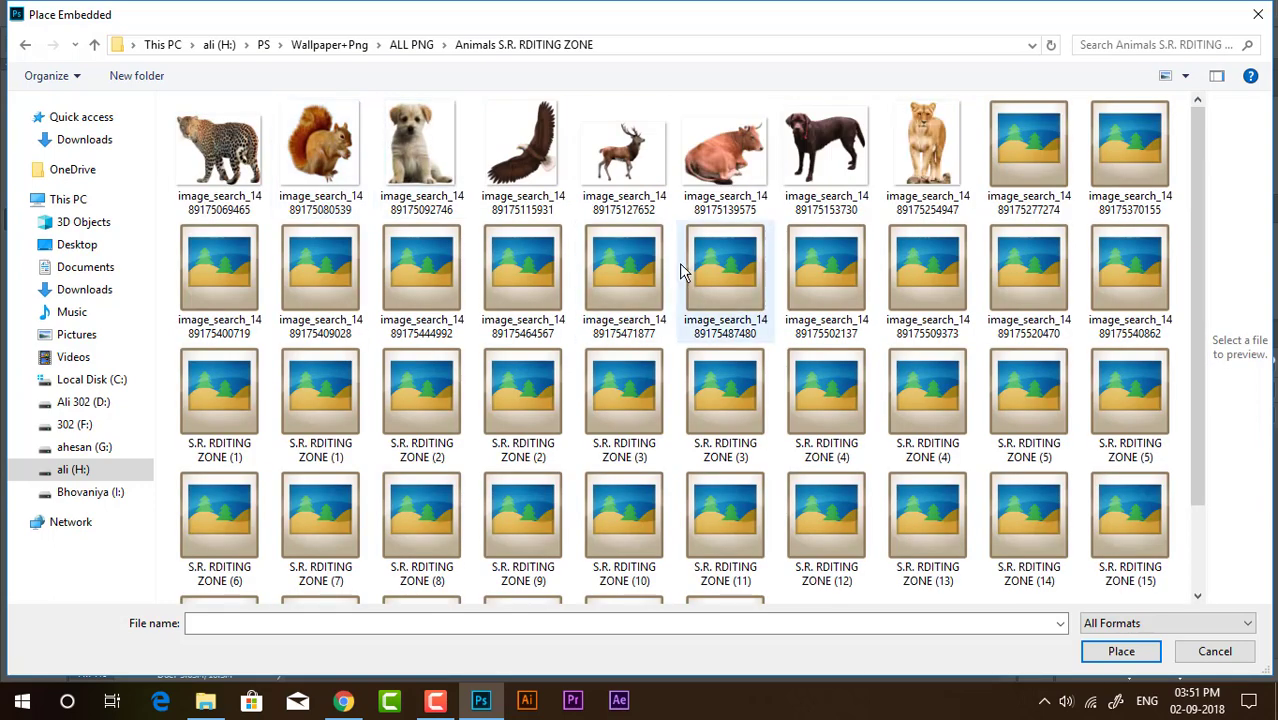
pyautogui.scroll(-1, 700, 300)
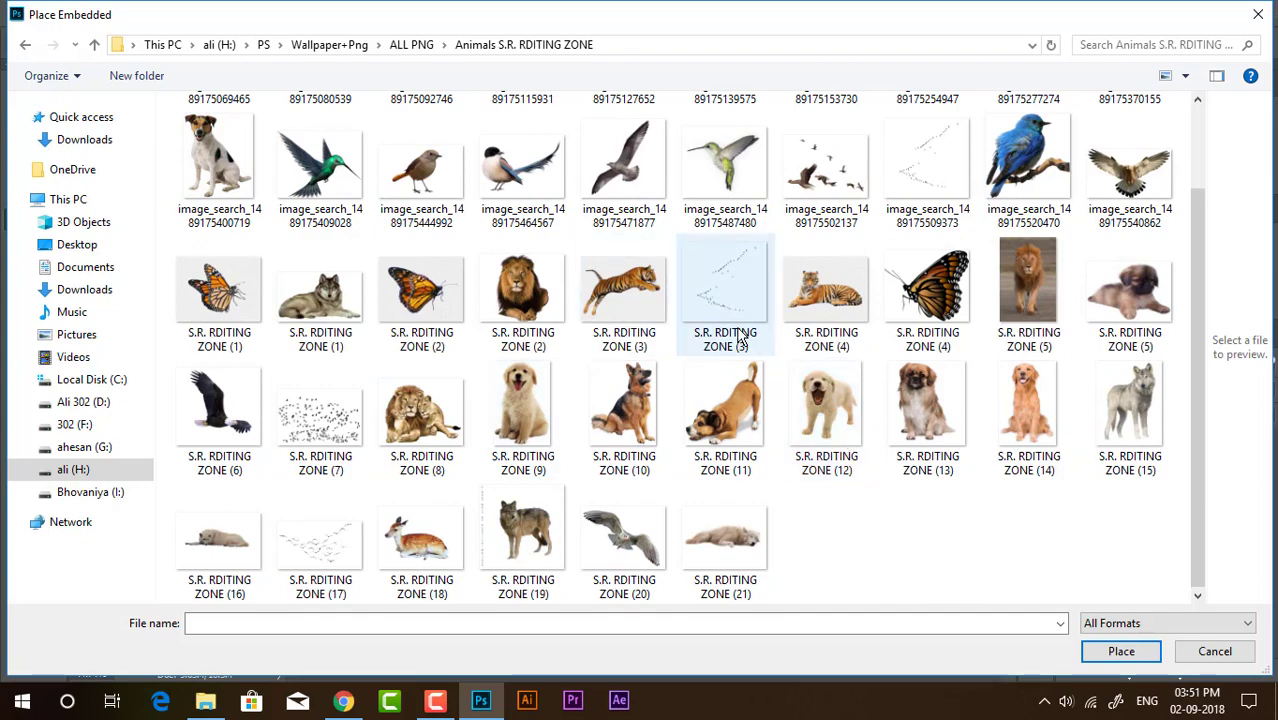
# Step: Place the flying bird, scale it, tilt it about -14°, flip it horizontally, and commit it in the top-left sky
pyautogui.doubleClick(1128, 170)
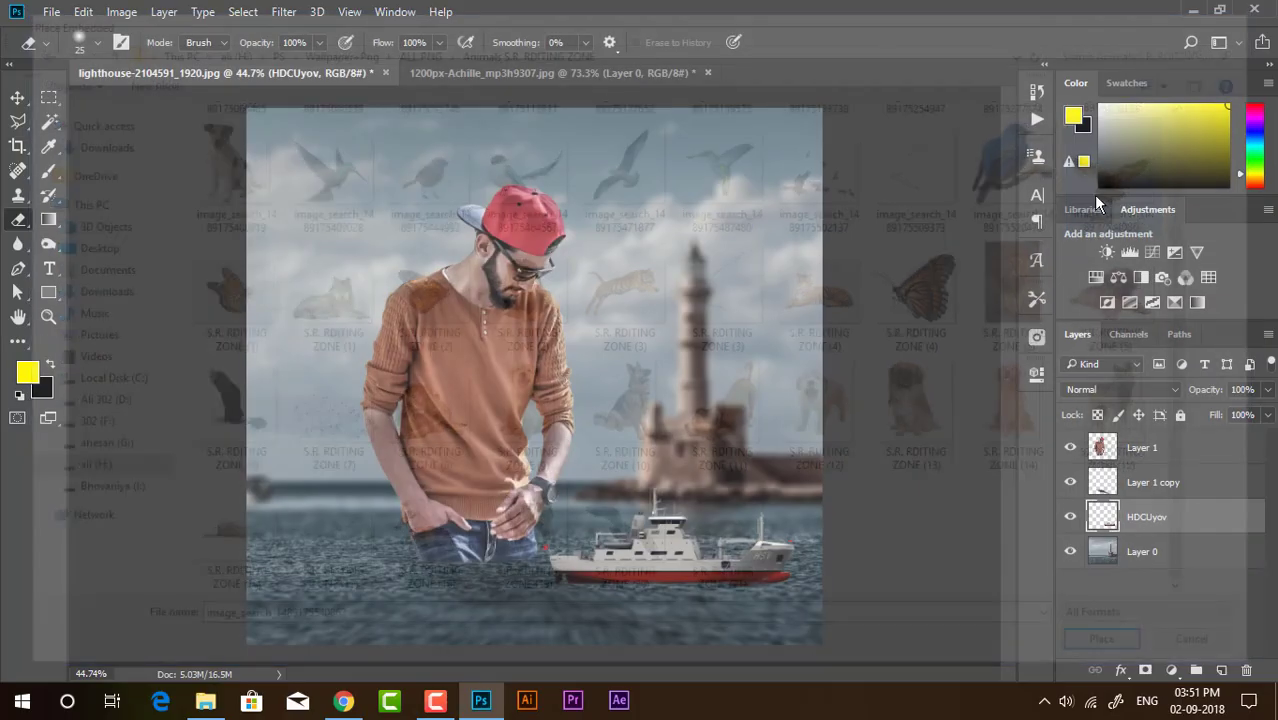
pyautogui.moveTo(573, 372); pyautogui.dragTo(405, 218)
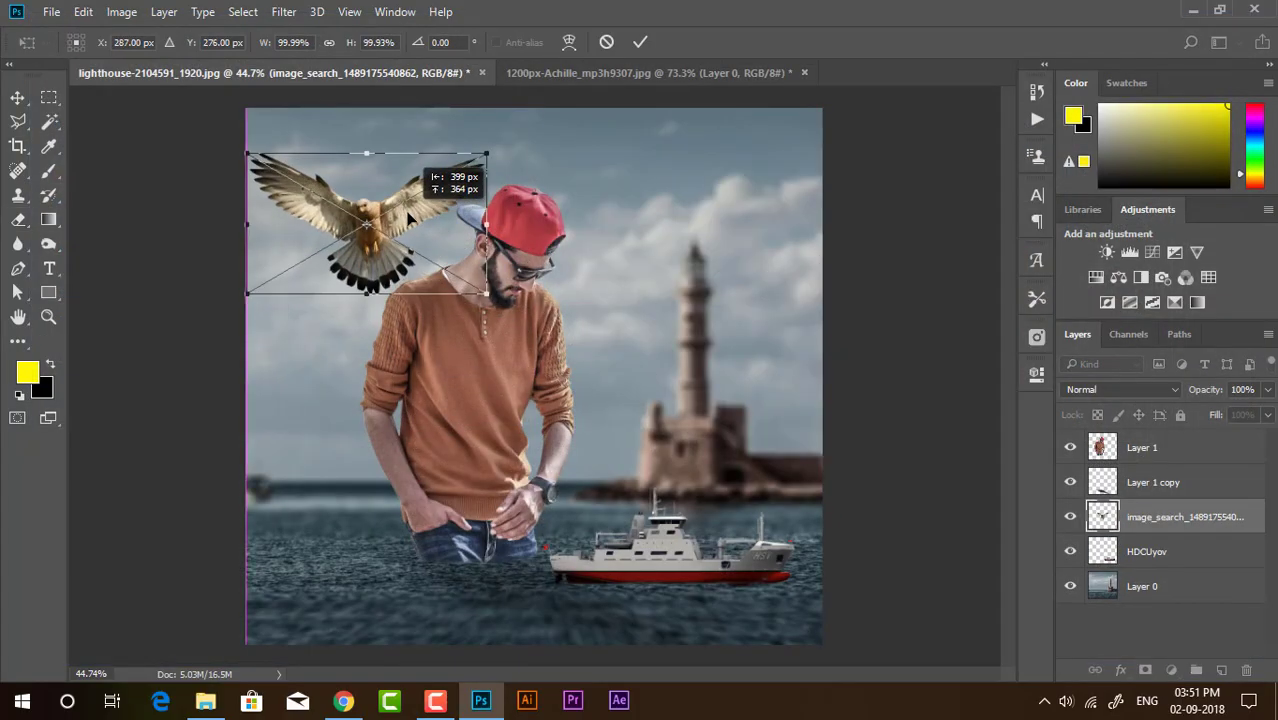
pyautogui.moveTo(493, 155); pyautogui.dragTo(418, 196)
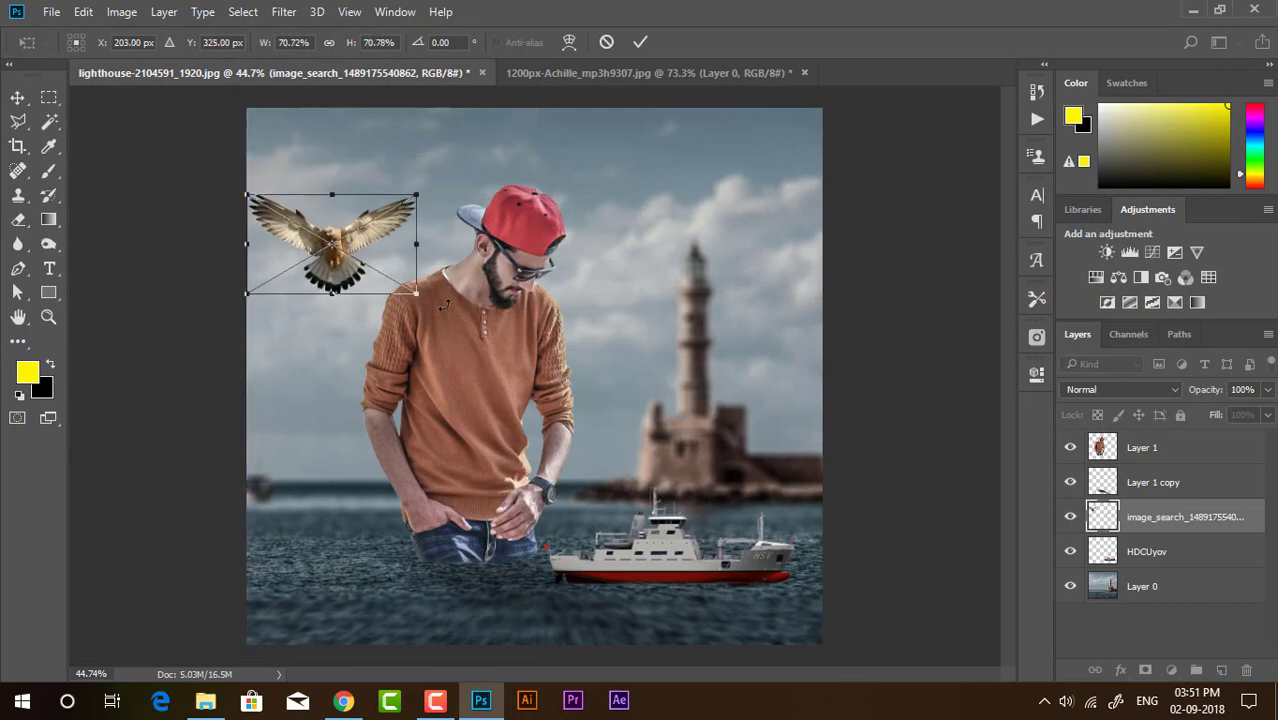
pyautogui.moveTo(372, 253)
pyautogui.mouseDown()
pyautogui.moveTo(770, 222)
pyautogui.moveTo(723, 227)
pyautogui.moveTo(687, 349)
pyautogui.mouseUp()
pyautogui.moveTo(745, 405); pyautogui.dragTo(760, 424)
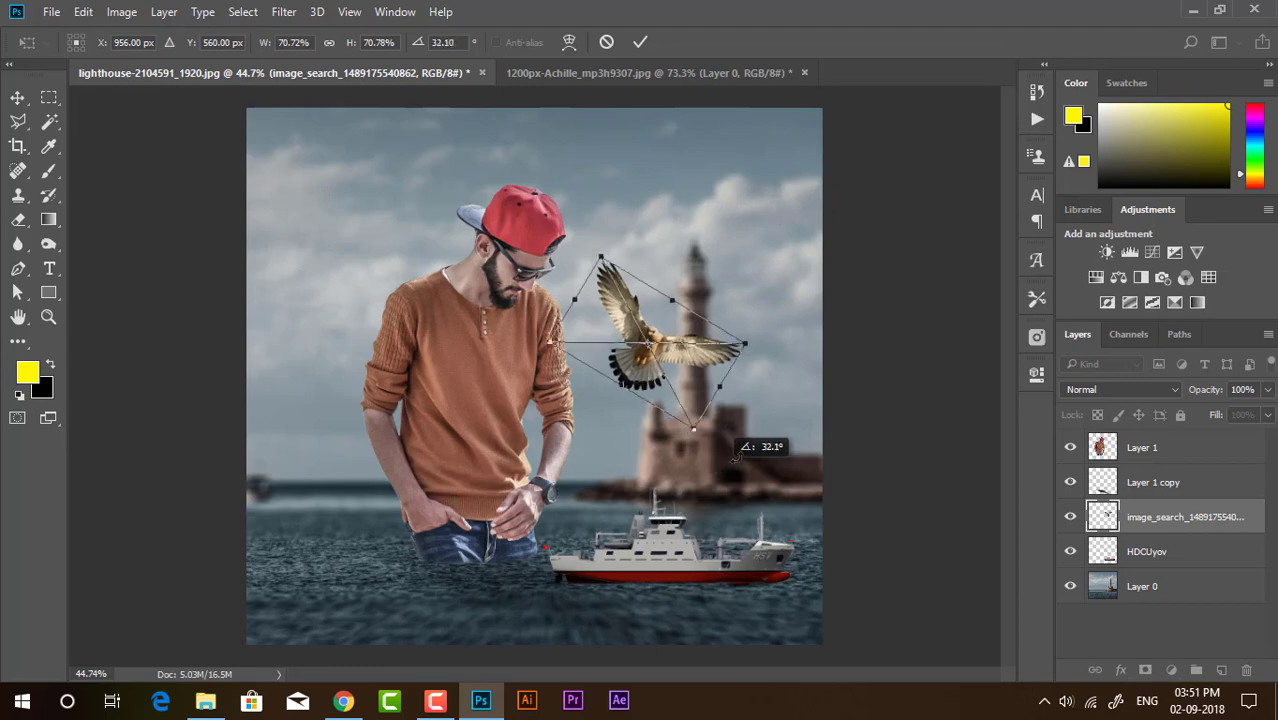
pyautogui.moveTo(708, 340)
pyautogui.mouseDown()
pyautogui.moveTo(614, 128)
pyautogui.moveTo(390, 196)
pyautogui.moveTo(396, 210)
pyautogui.mouseUp()
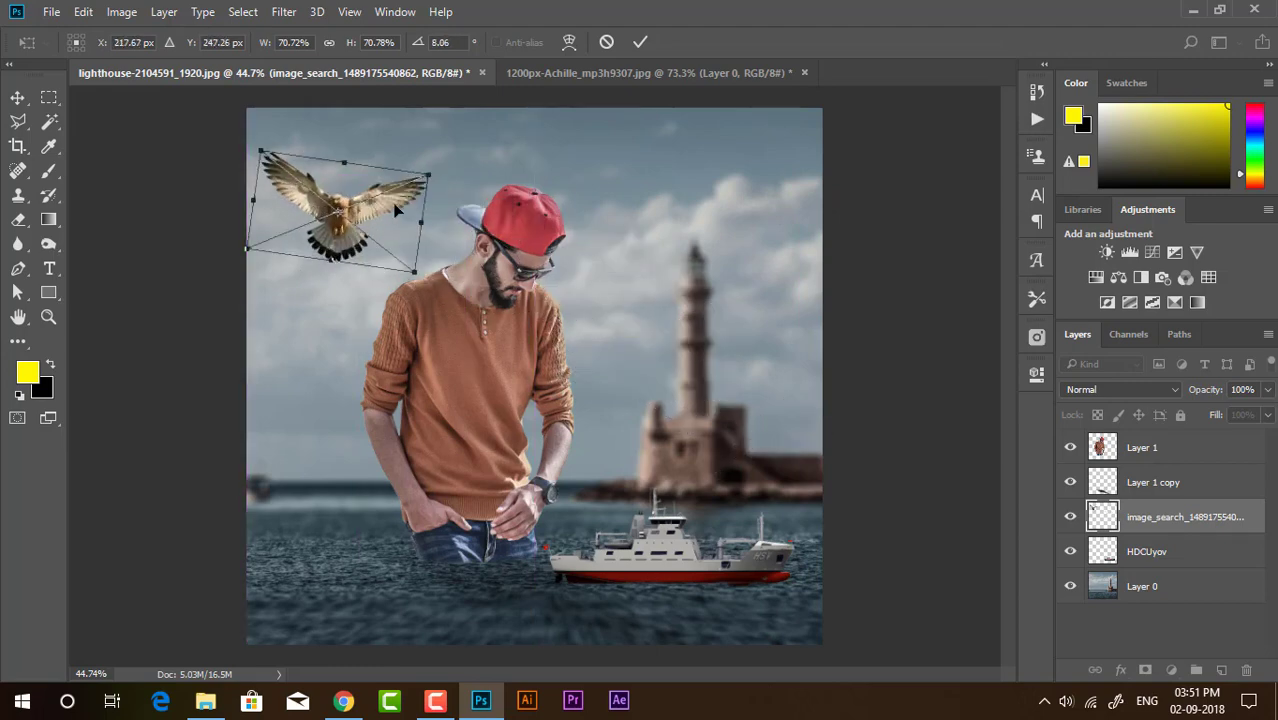
pyautogui.moveTo(451, 165); pyautogui.dragTo(388, 160)
pyautogui.rightClick(346, 197)
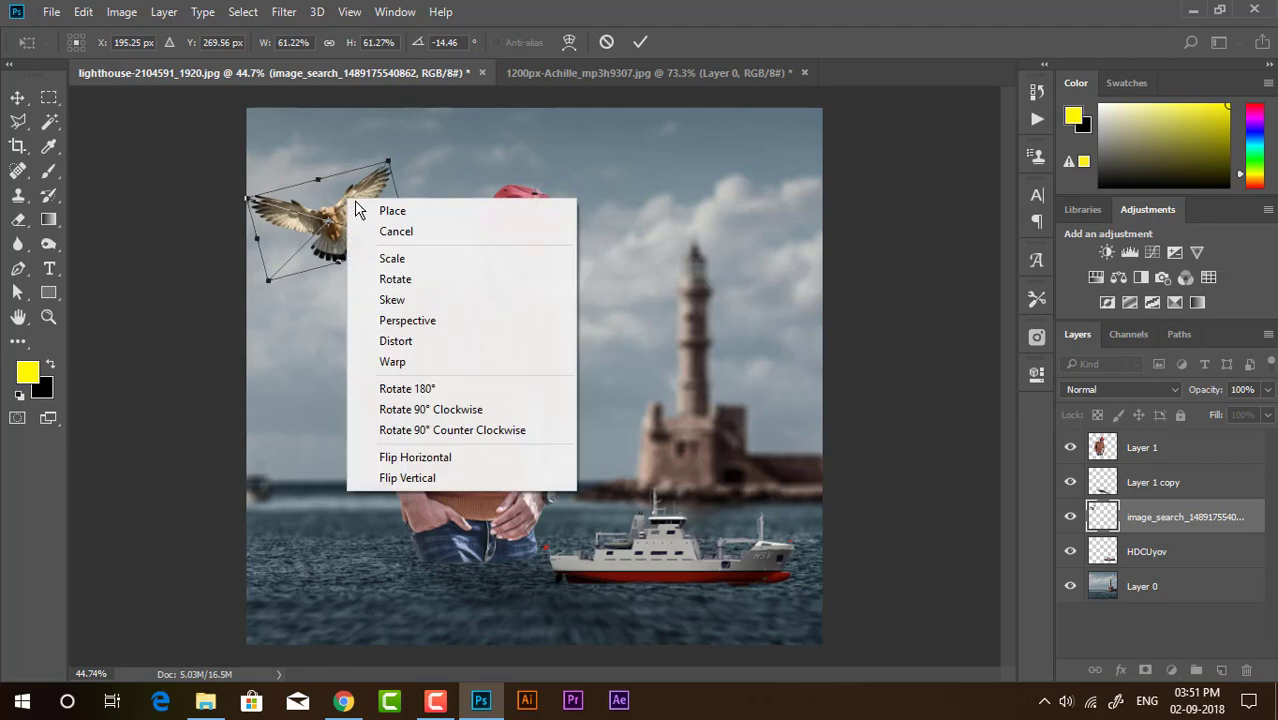
pyautogui.click(422, 456)
pyautogui.moveTo(318, 232)
pyautogui.mouseDown()
pyautogui.moveTo(328, 186)
pyautogui.moveTo(343, 194)
pyautogui.mouseUp()
pyautogui.click(641, 42)
# Step: Retransform the bird, adjusting its angle and shrinking it to about 40%, then commit
pyautogui.press('e')
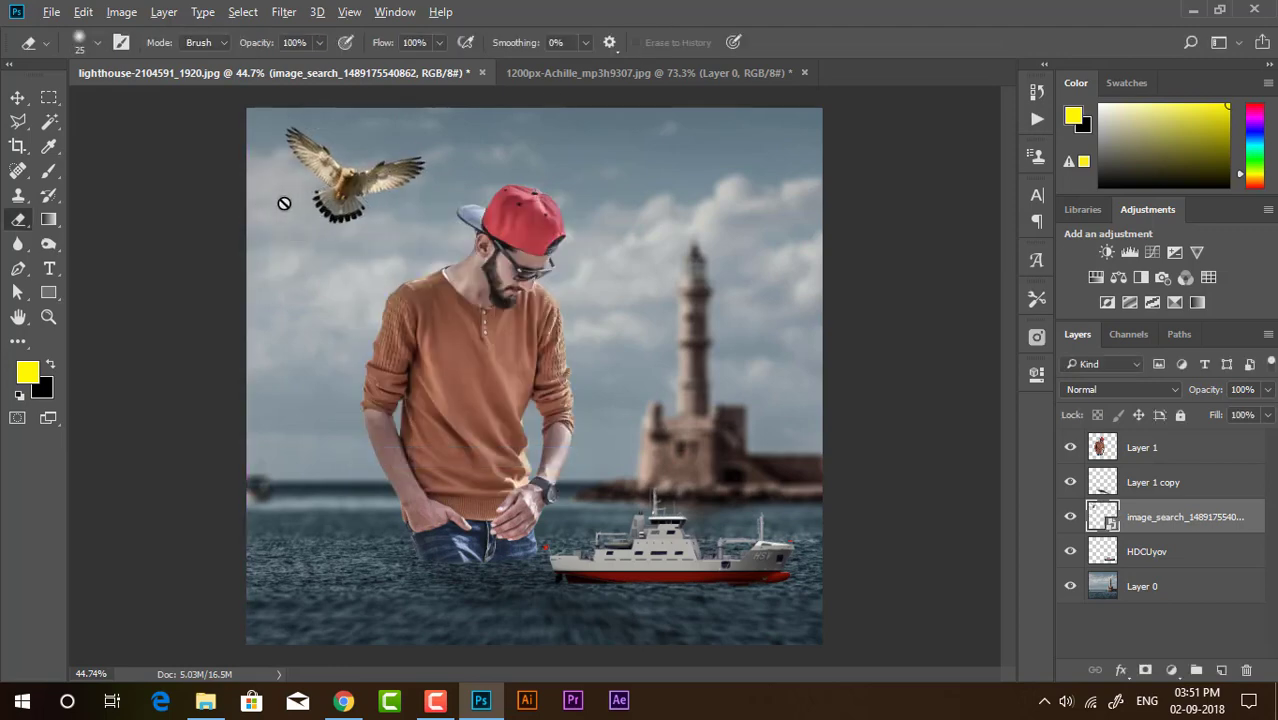
pyautogui.scroll(2, 355, 183)
pyautogui.scroll(-2, 330, 214)
pyautogui.scroll(-1, 346, 199)
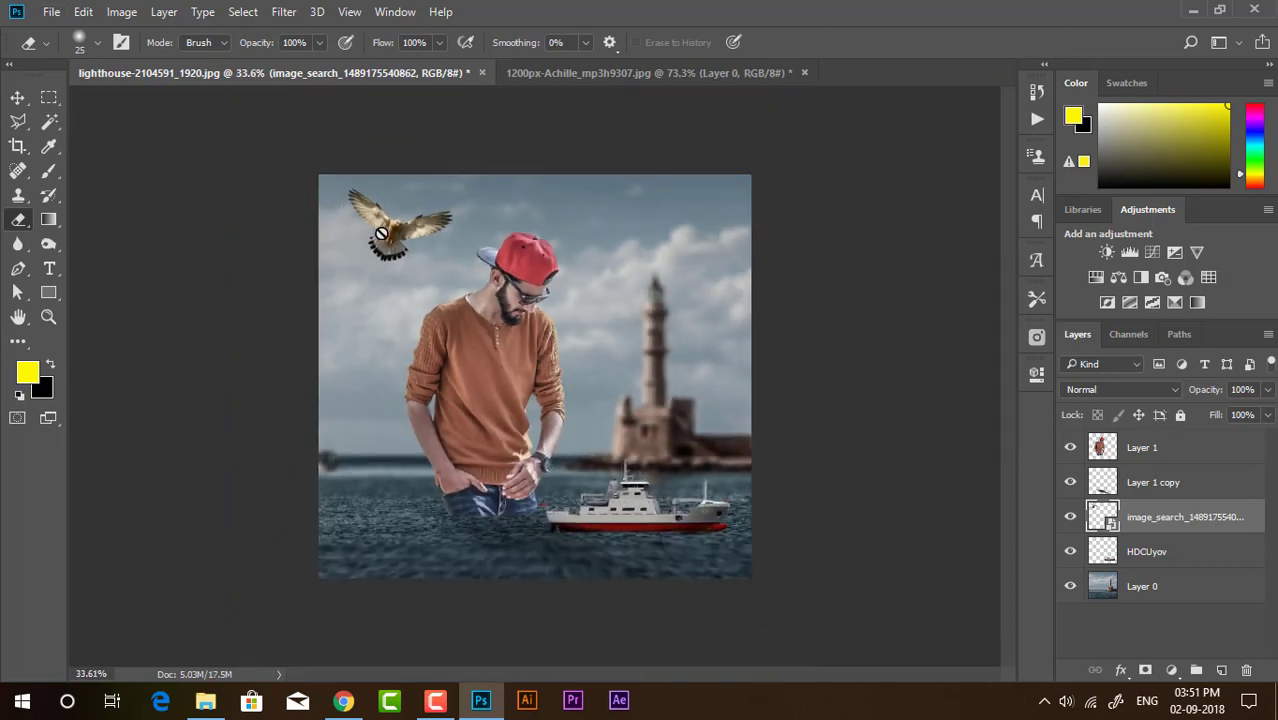
pyautogui.scroll(1, 381, 233)
pyautogui.click(17, 97)
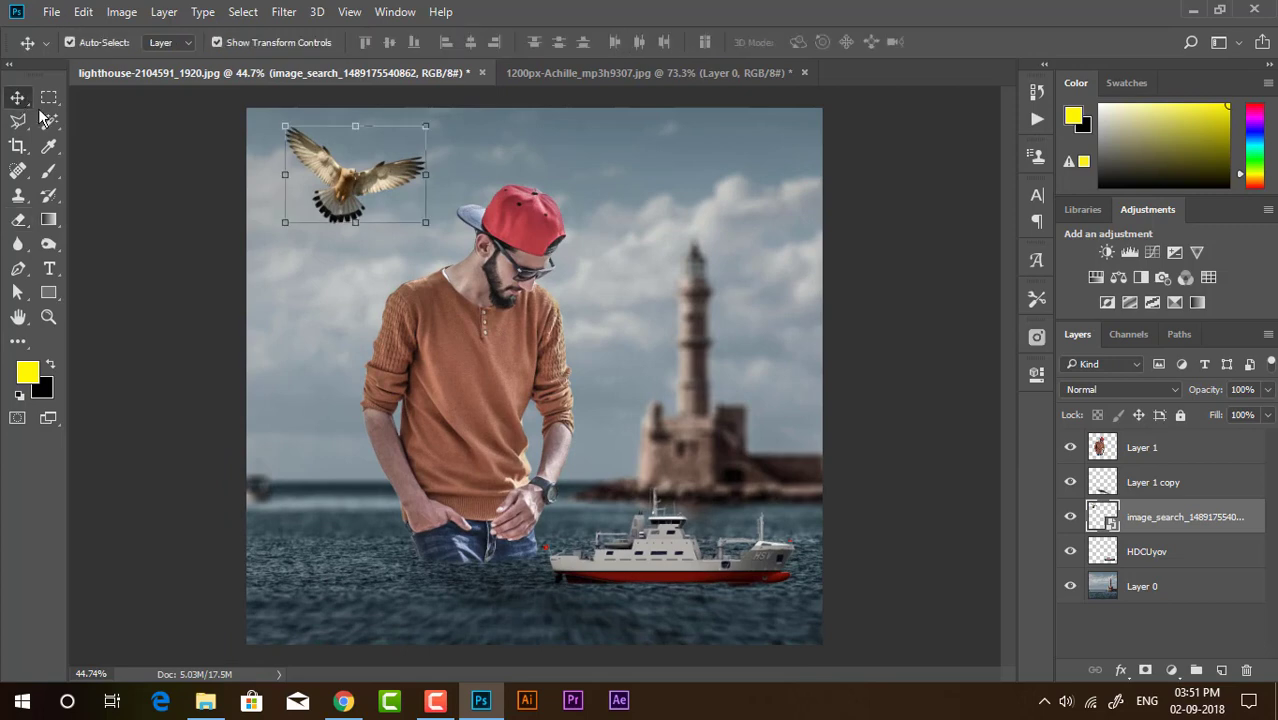
pyautogui.scroll(2, 420, 115)
pyautogui.scroll(1, 420, 115)
pyautogui.moveTo(440, 125); pyautogui.dragTo(453, 147)
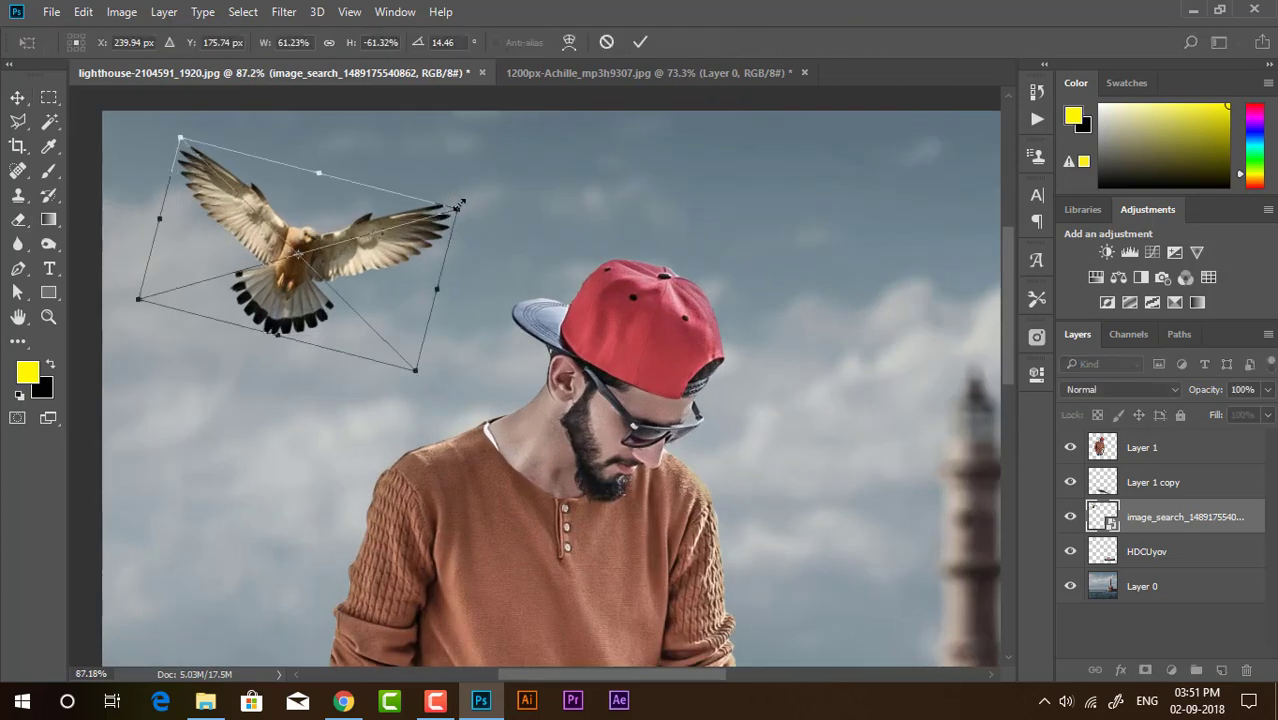
pyautogui.moveTo(459, 203)
pyautogui.mouseDown()
pyautogui.moveTo(290, 268)
pyautogui.moveTo(354, 242)
pyautogui.mouseUp()
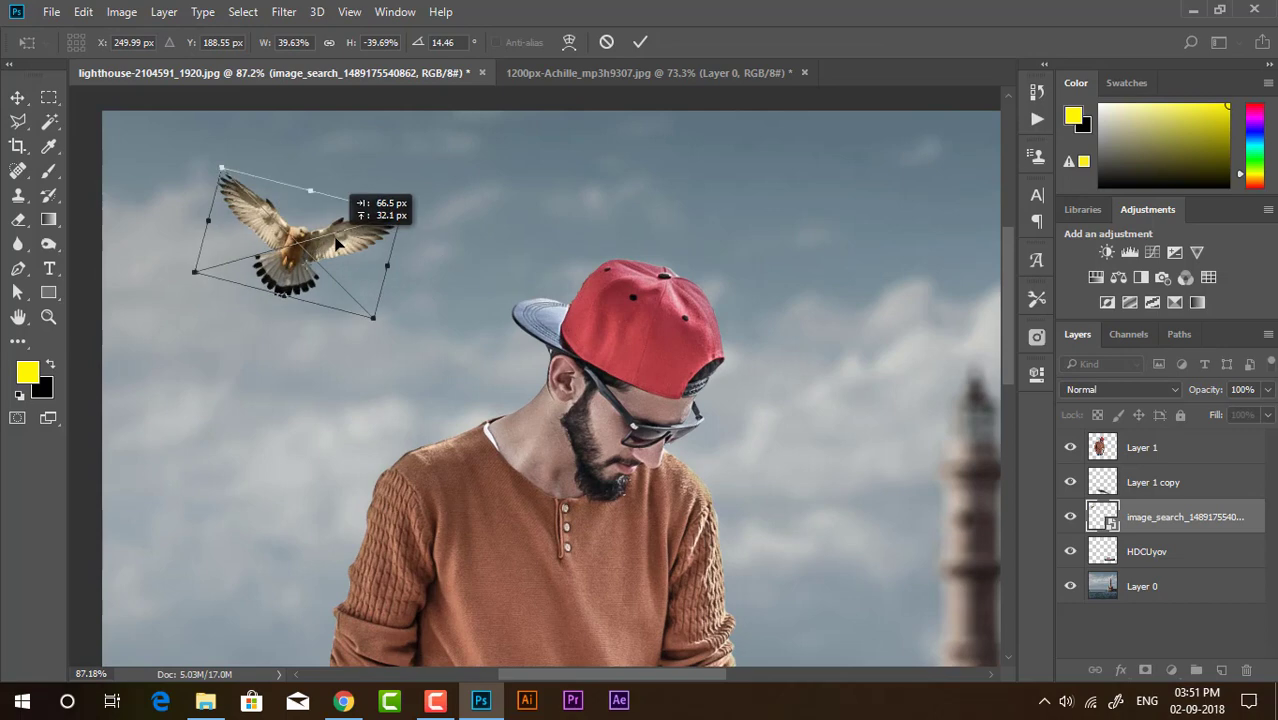
pyautogui.click(640, 42)
pyautogui.keyDown('alt'); pyautogui.scroll(-3, 432, 218); pyautogui.keyUp('alt')
# Step: Select Layer 0 and use Merge Visible to combine man, reflection, ship, bird and sea
pyautogui.keyDown('alt'); pyautogui.scroll(-2, 432, 218); pyautogui.keyUp('alt')
pyautogui.click(432, 218)
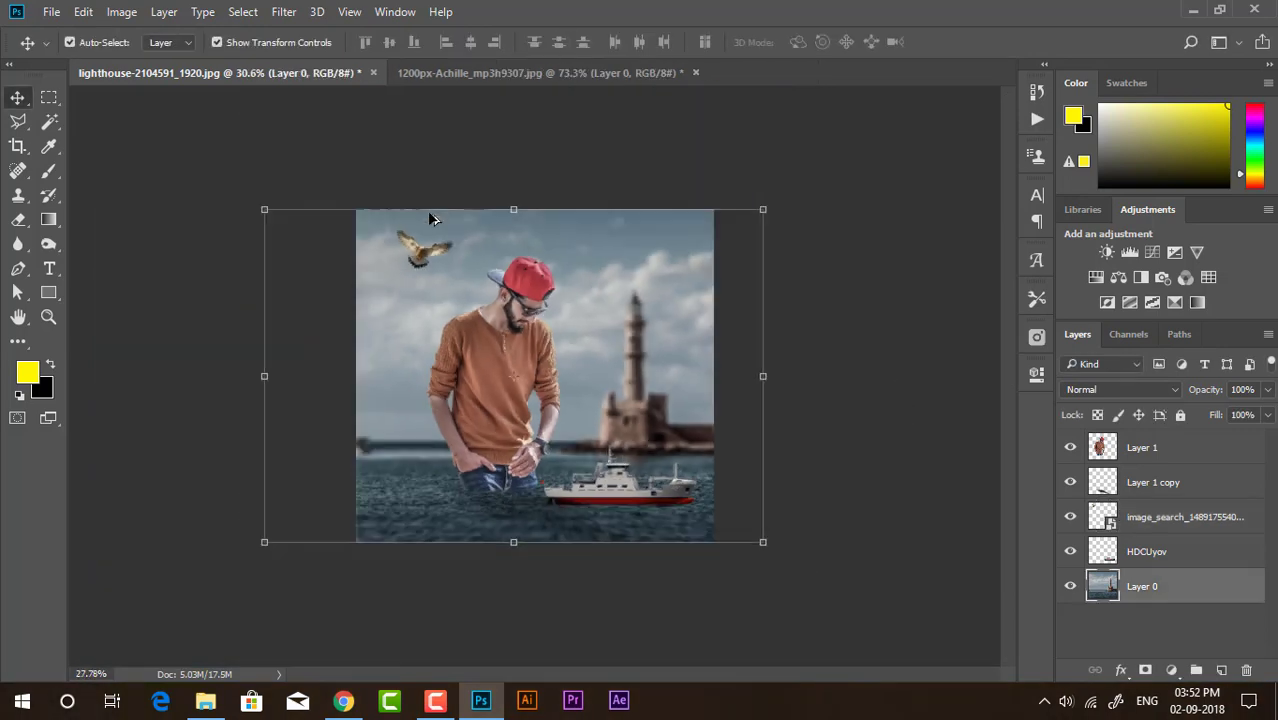
pyautogui.keyDown('alt'); pyautogui.scroll(2, 711, 357); pyautogui.keyUp('alt')
pyautogui.keyDown('alt'); pyautogui.scroll(2, 555, 308); pyautogui.keyUp('alt')
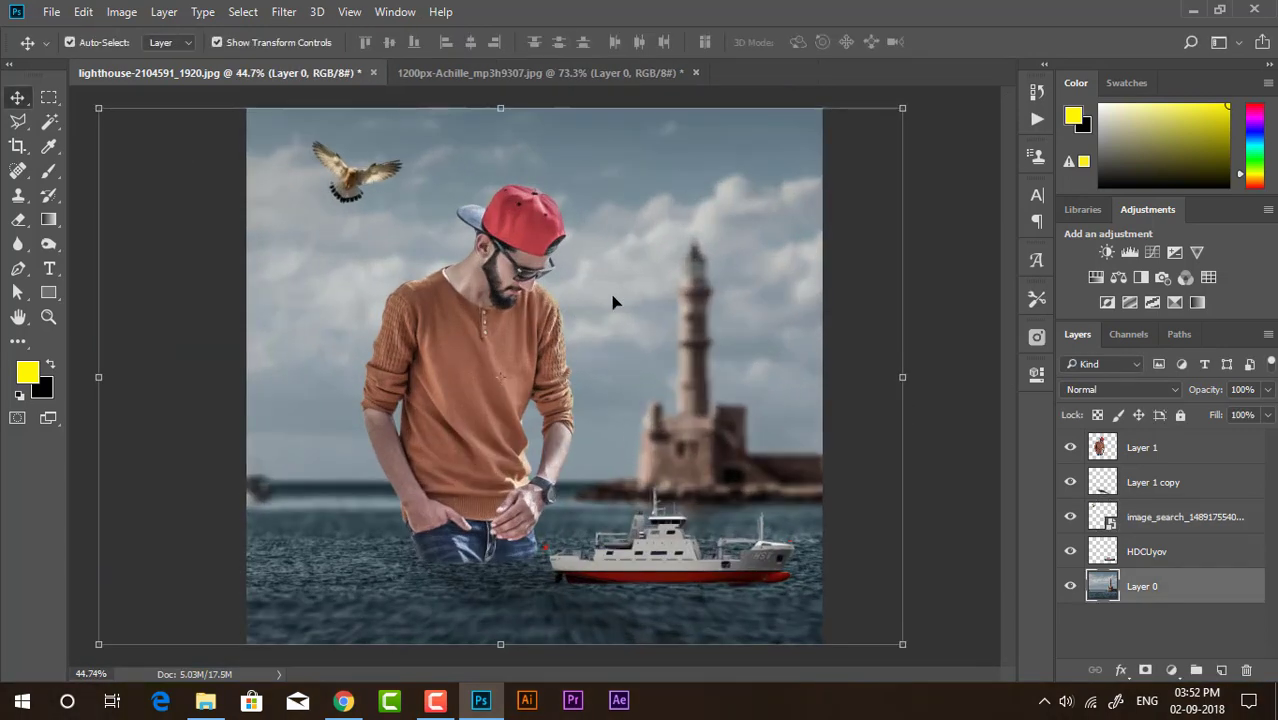
pyautogui.keyDown('alt'); pyautogui.scroll(1, 583, 318); pyautogui.keyUp('alt')
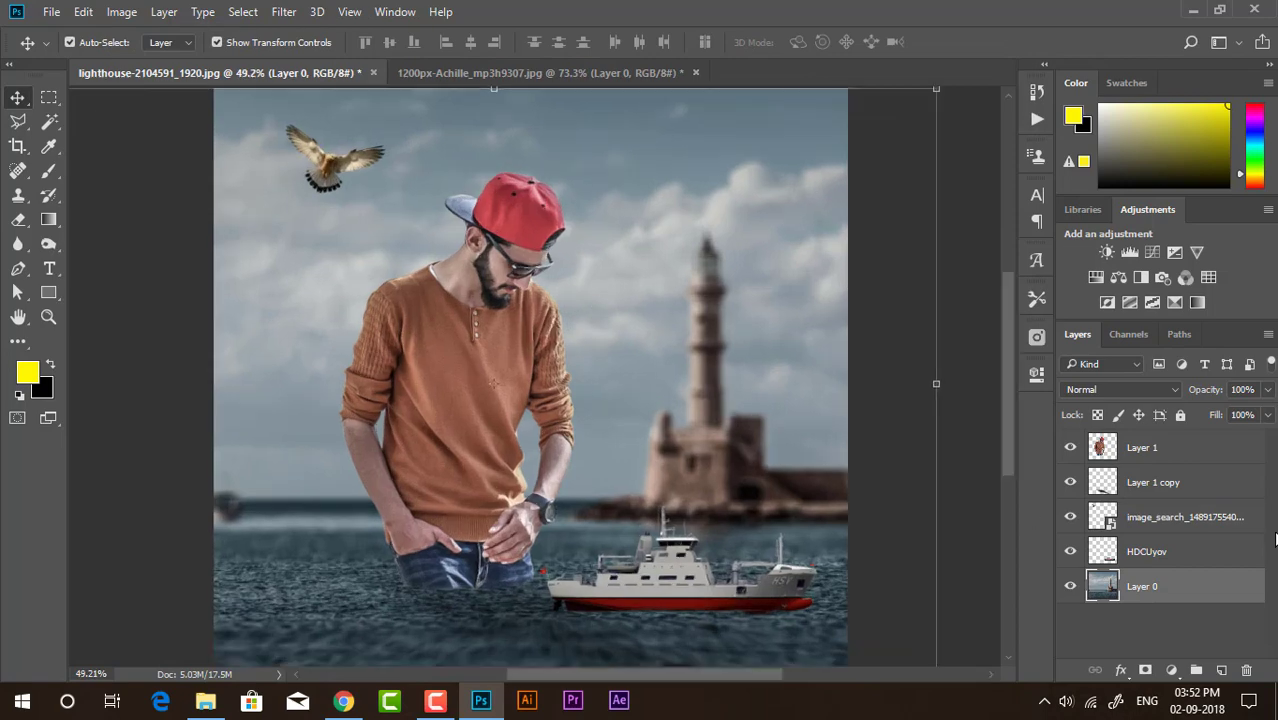
pyautogui.rightClick(1192, 587)
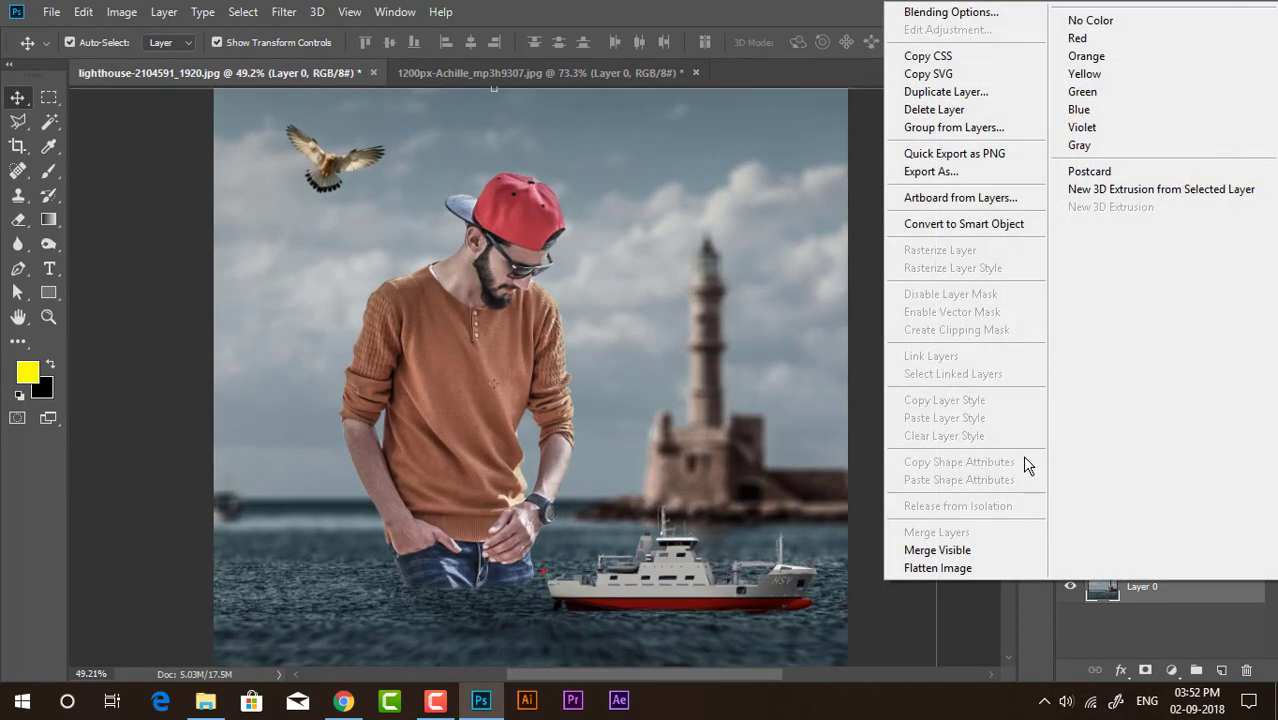
pyautogui.click(960, 547)
pyautogui.keyDown('alt'); pyautogui.scroll(-2, 585, 314); pyautogui.keyUp('alt')
pyautogui.scroll(1, 518, 378)
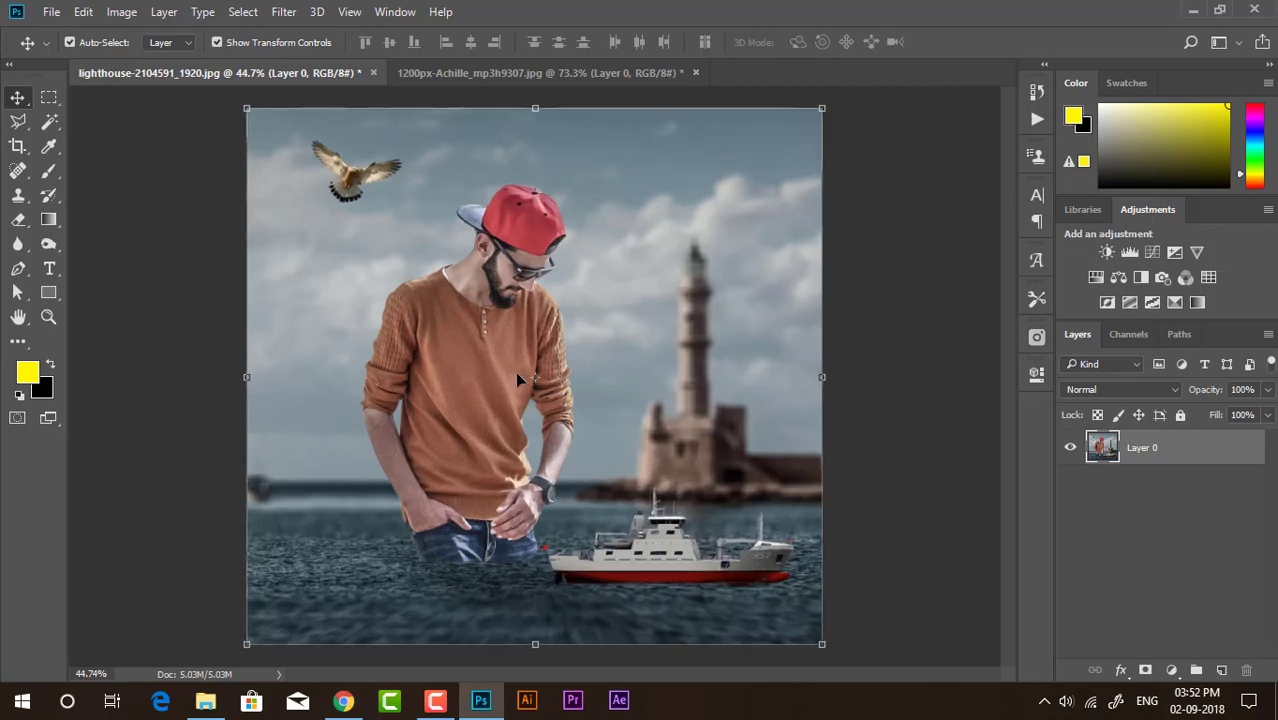
pyautogui.click(1171, 670)
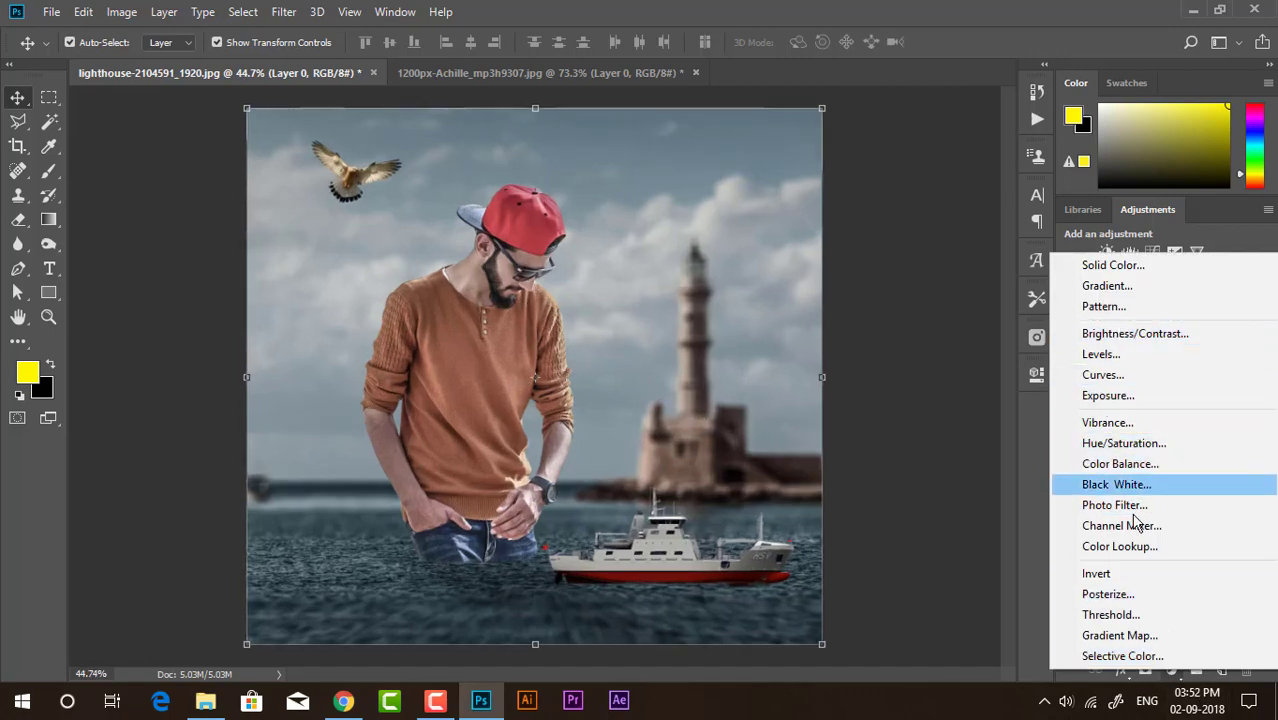
# Step: Add a Color Lookup adjustment layer and try the _Orange and Blue 16.cube LUT
pyautogui.click(1134, 548)
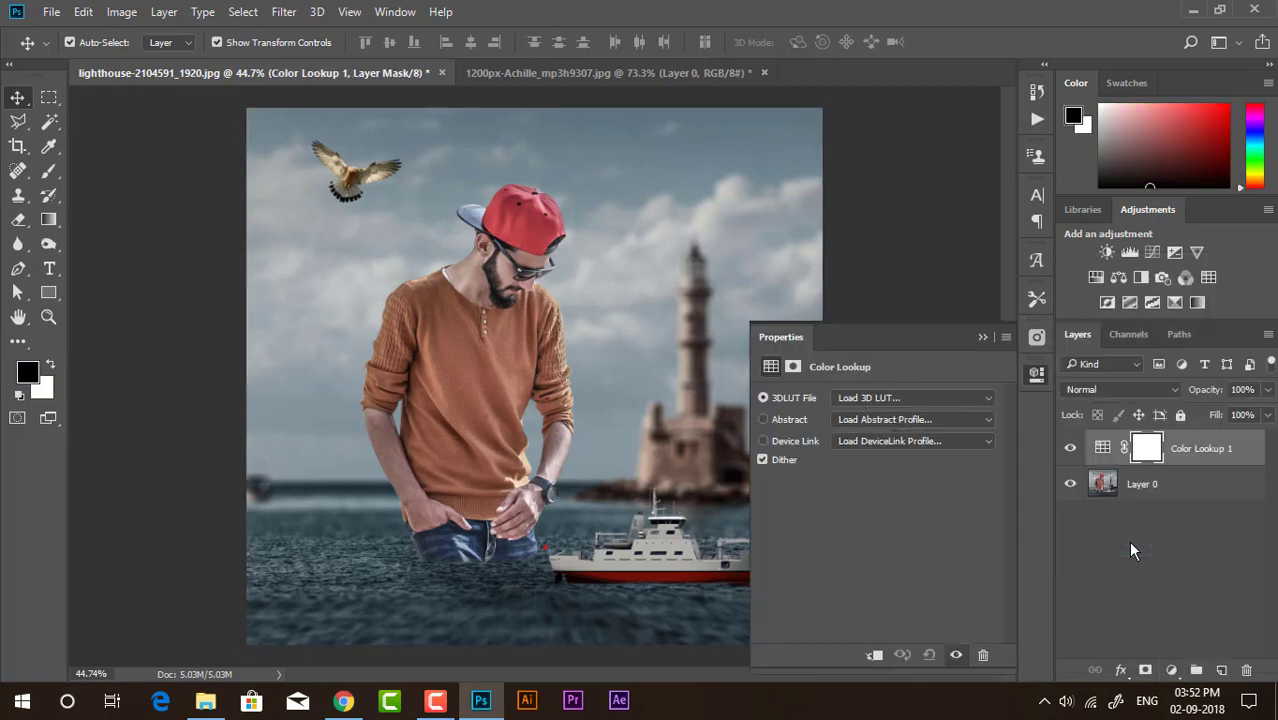
pyautogui.click(951, 404)
pyautogui.click(875, 56)
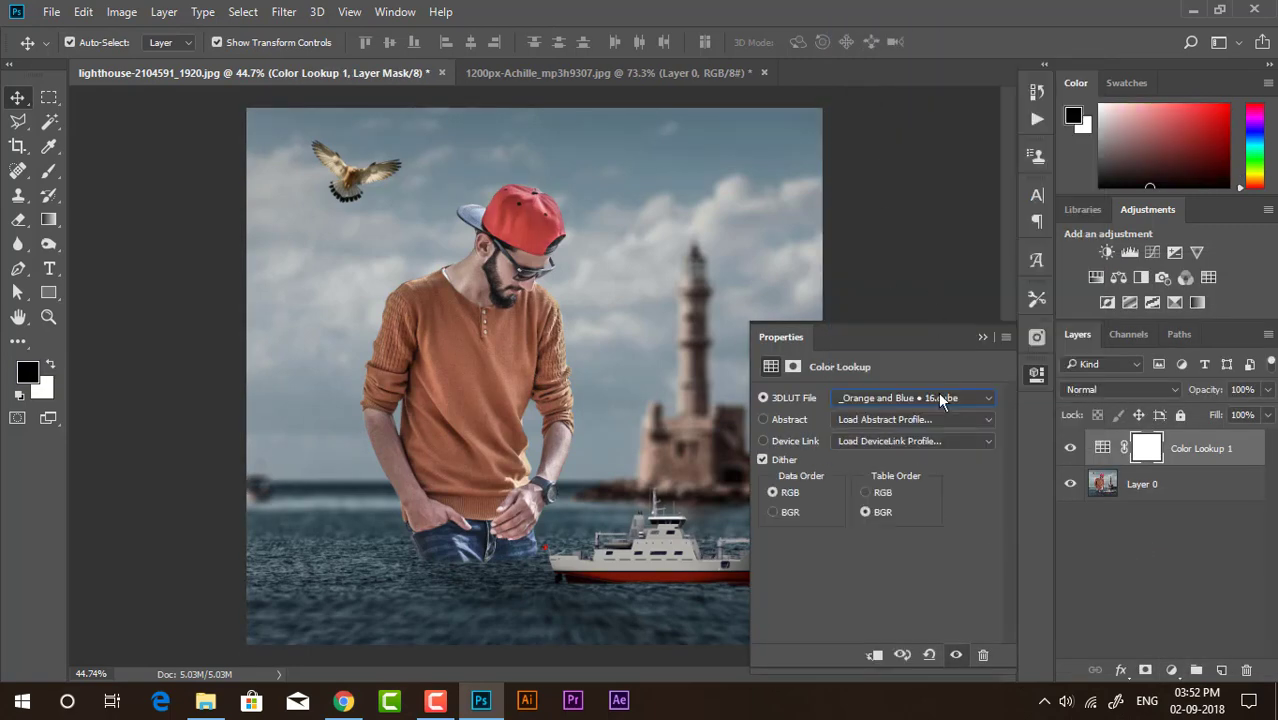
pyautogui.scroll(-1, 946, 397)
pyautogui.scroll(-1, 956, 412)
pyautogui.scroll(1, 957, 423)
pyautogui.scroll(-1, 958, 438)
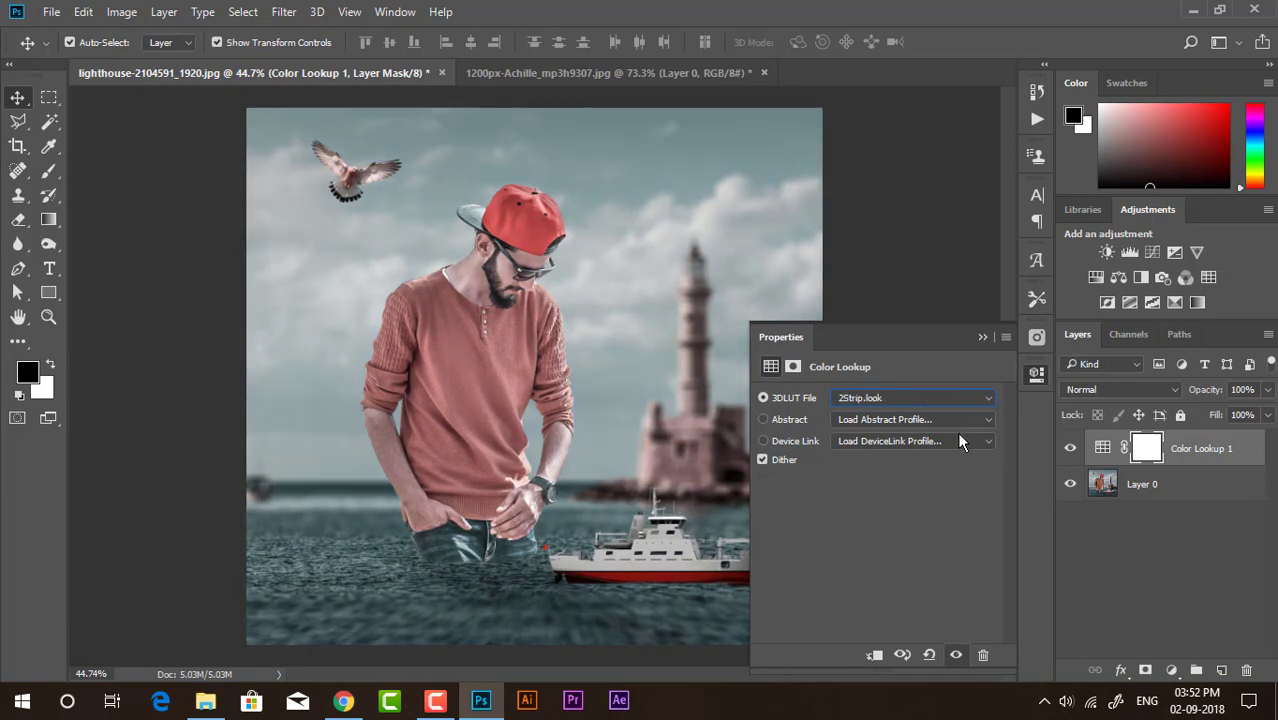
pyautogui.click(1070, 448)
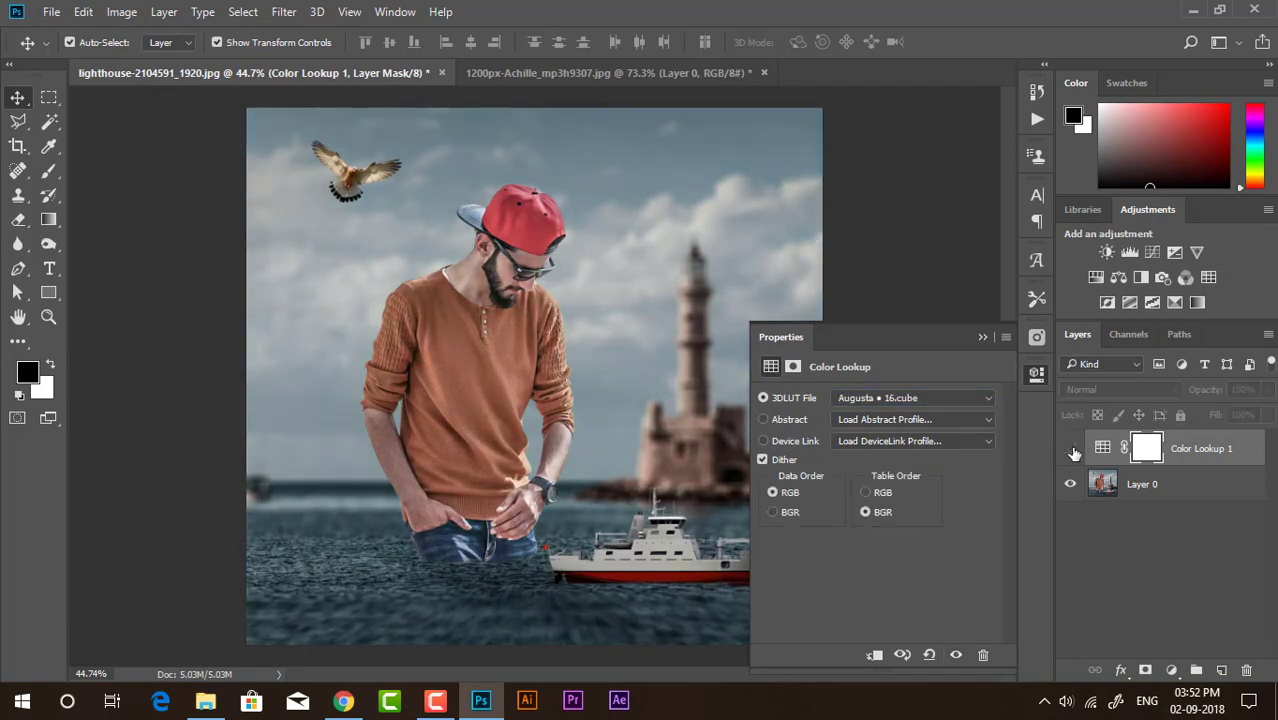
# Step: Switch the Color Lookup's 3DLUT File to a different film LUT
pyautogui.click(965, 401)
pyautogui.click(900, 437)
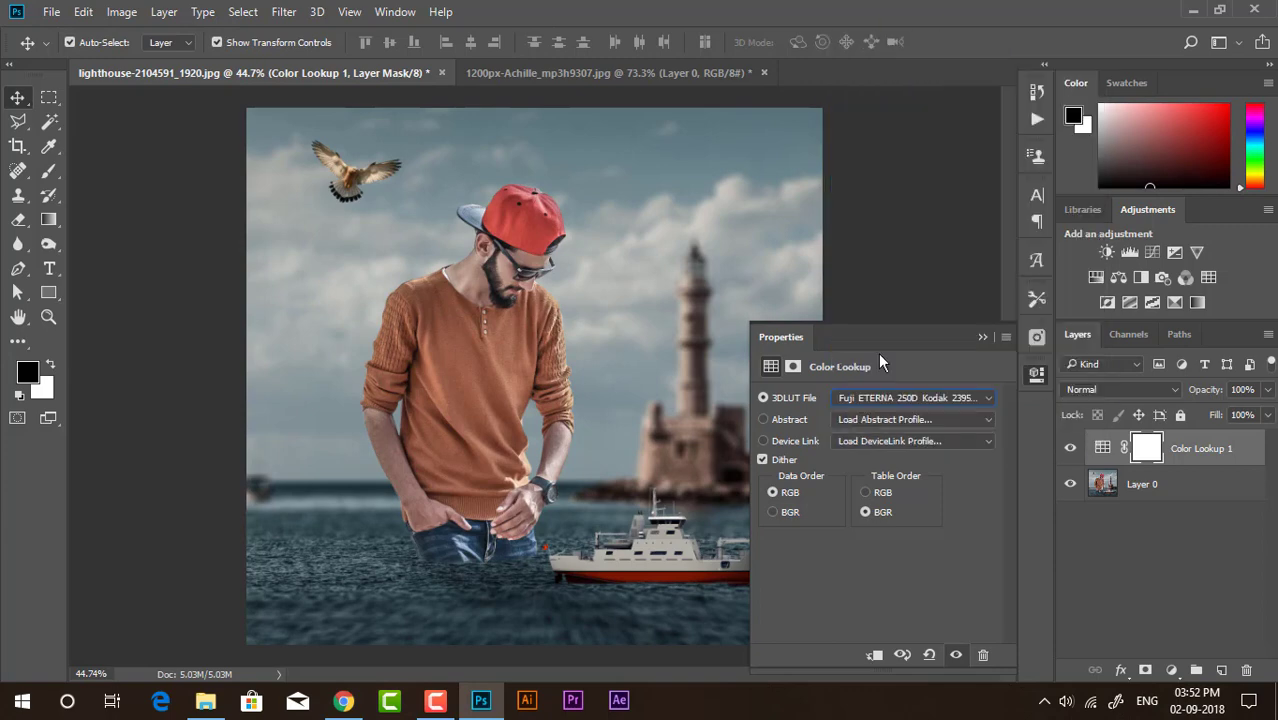
pyautogui.scroll(1, 875, 402)
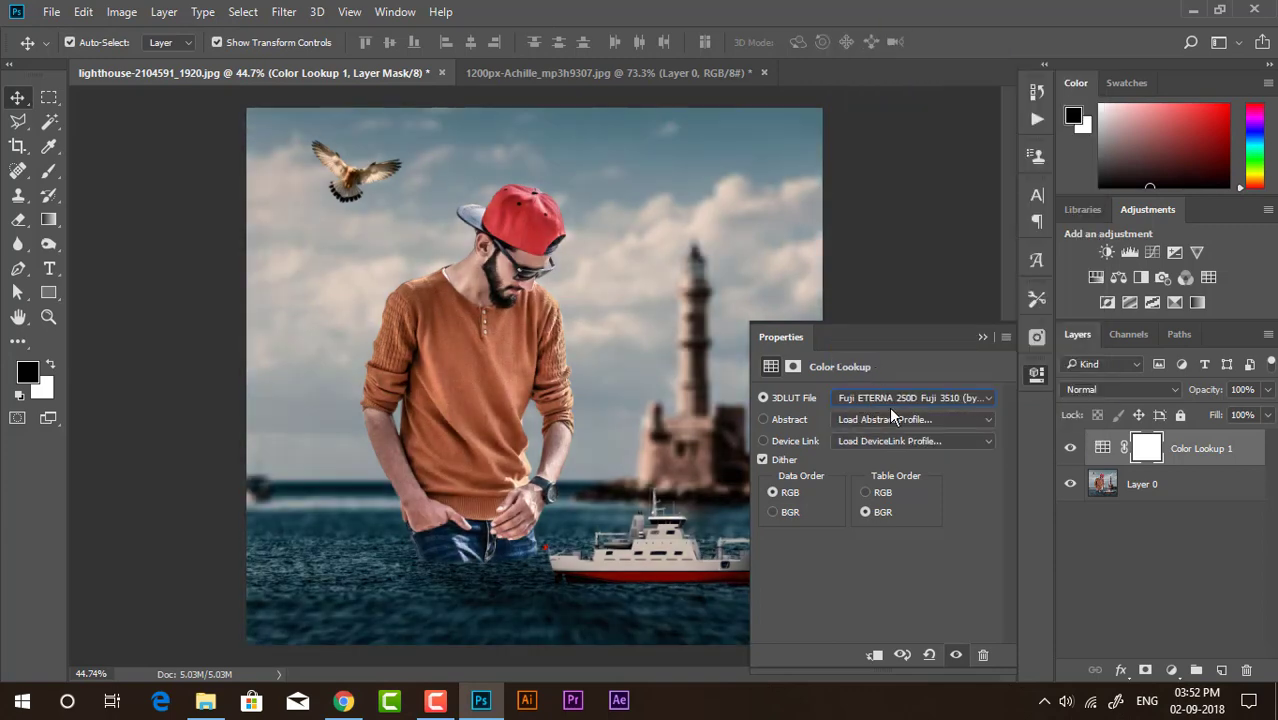
pyautogui.scroll(1, 891, 408)
pyautogui.scroll(1, 894, 410)
pyautogui.scroll(1, 896, 411)
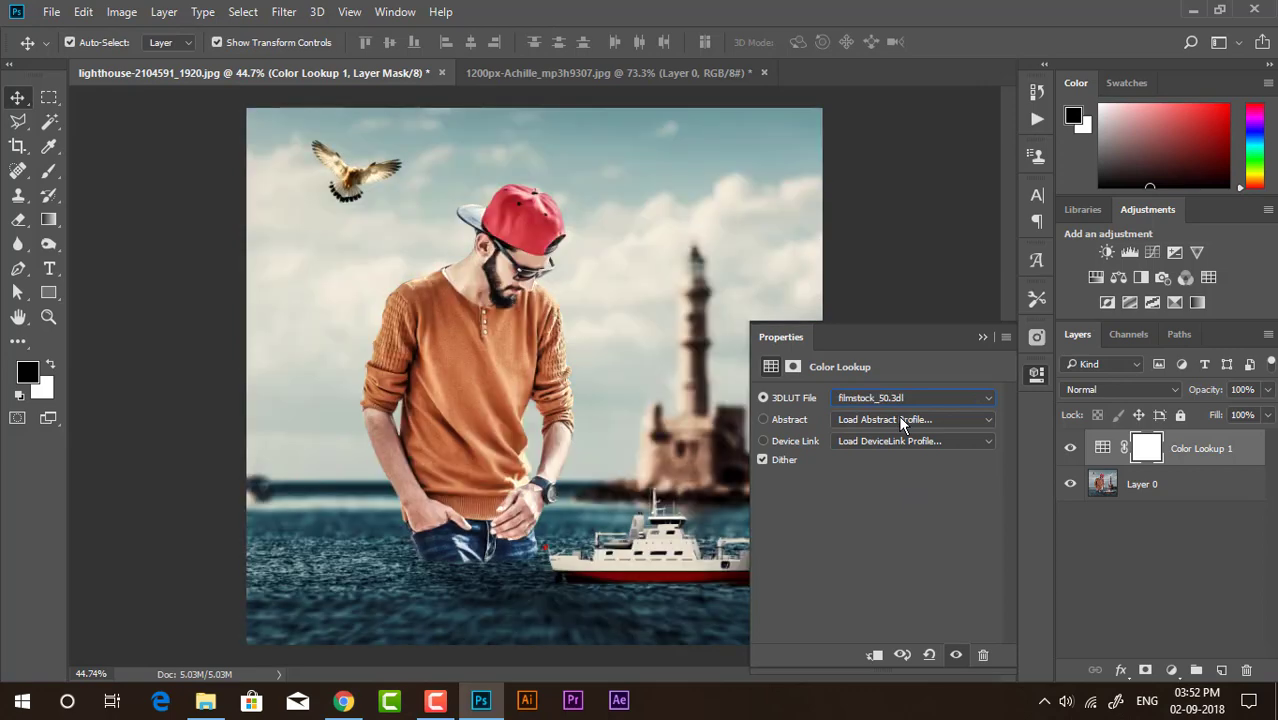
pyautogui.scroll(1, 898, 418)
pyautogui.scroll(1, 900, 423)
pyautogui.scroll(1, 900, 423)
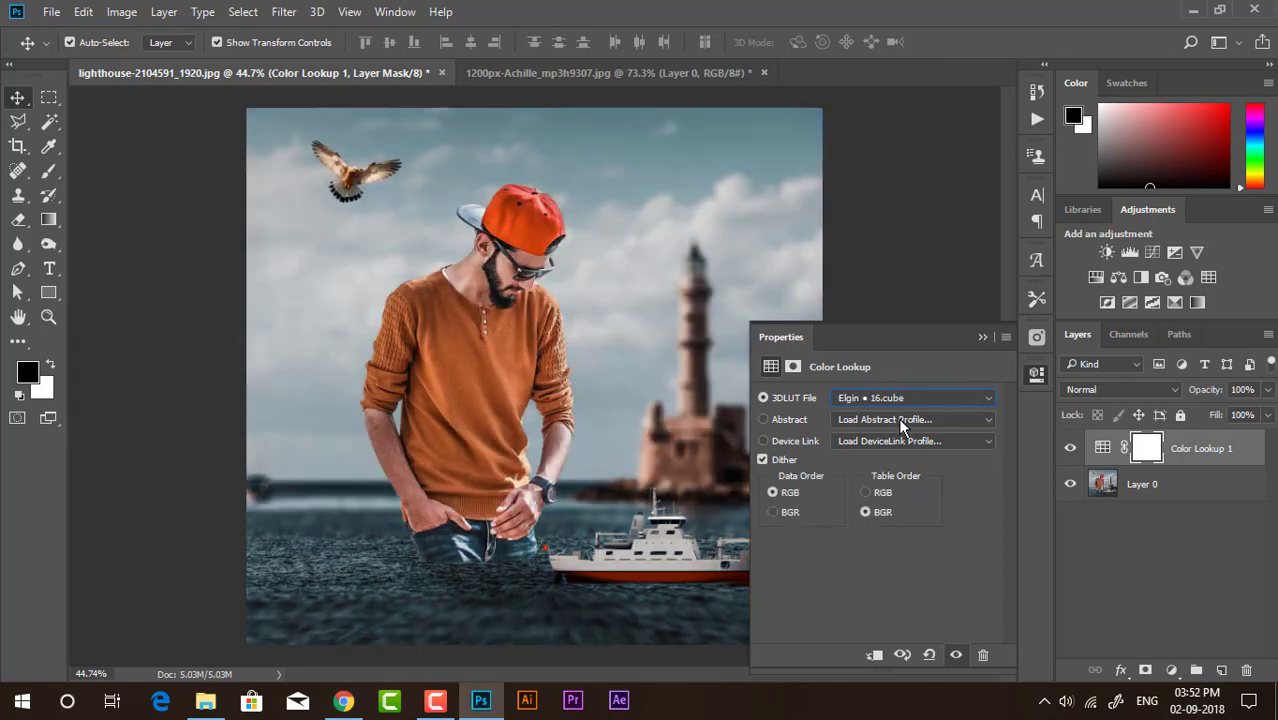
pyautogui.scroll(1, 898, 417)
pyautogui.scroll(-1, 898, 417)
# Step: Lower the Color Lookup layer's opacity to a subtle strength, about 35%
pyautogui.click(1265, 390)
pyautogui.moveTo(1222, 409); pyautogui.dragTo(1216, 411)
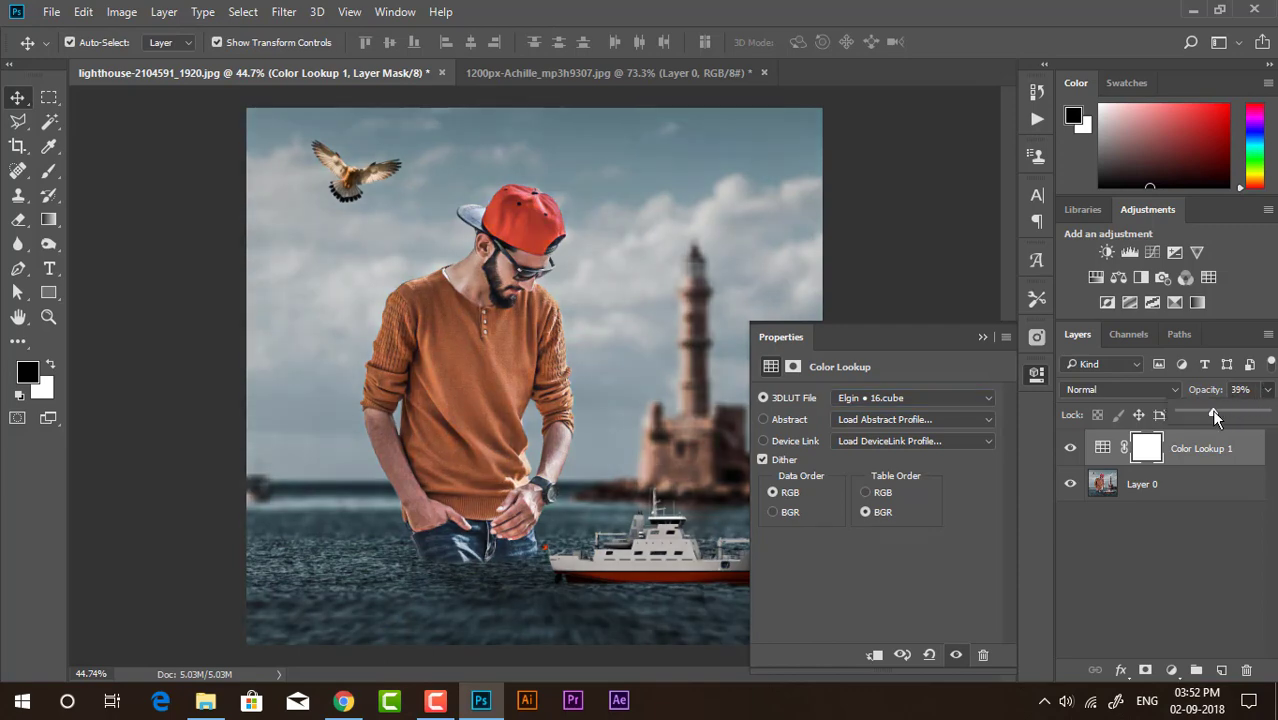
pyautogui.moveTo(1214, 412); pyautogui.dragTo(1164, 412)
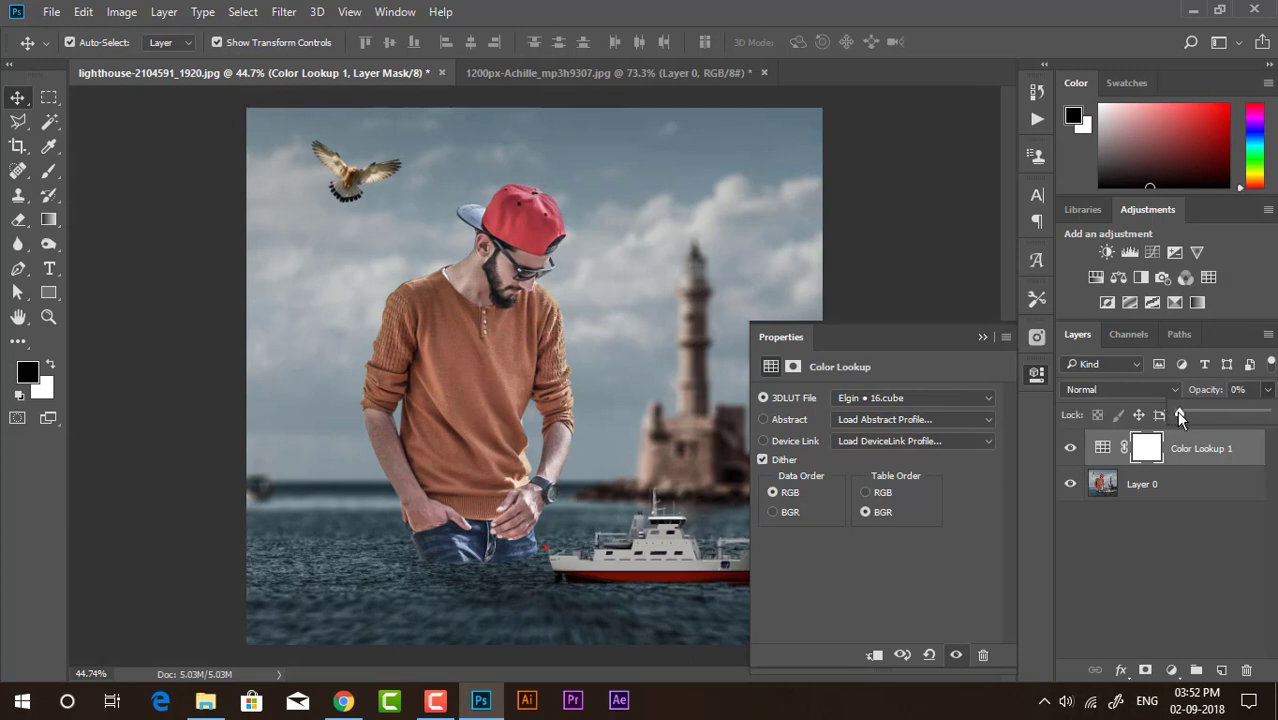
pyautogui.moveTo(1213, 412); pyautogui.dragTo(1214, 412)
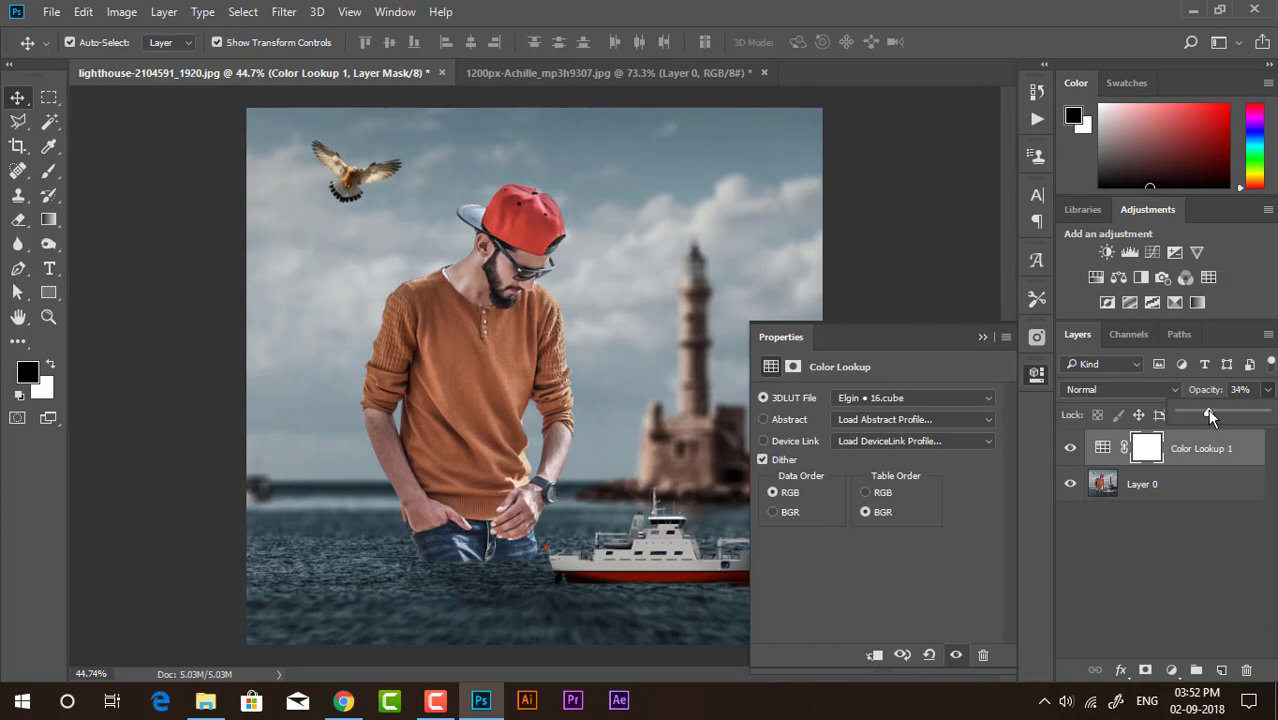
# Step: Preview the FallColors.look lookup and nearby presets at full layer opacity
pyautogui.moveTo(1208, 410); pyautogui.dragTo(1176, 410)
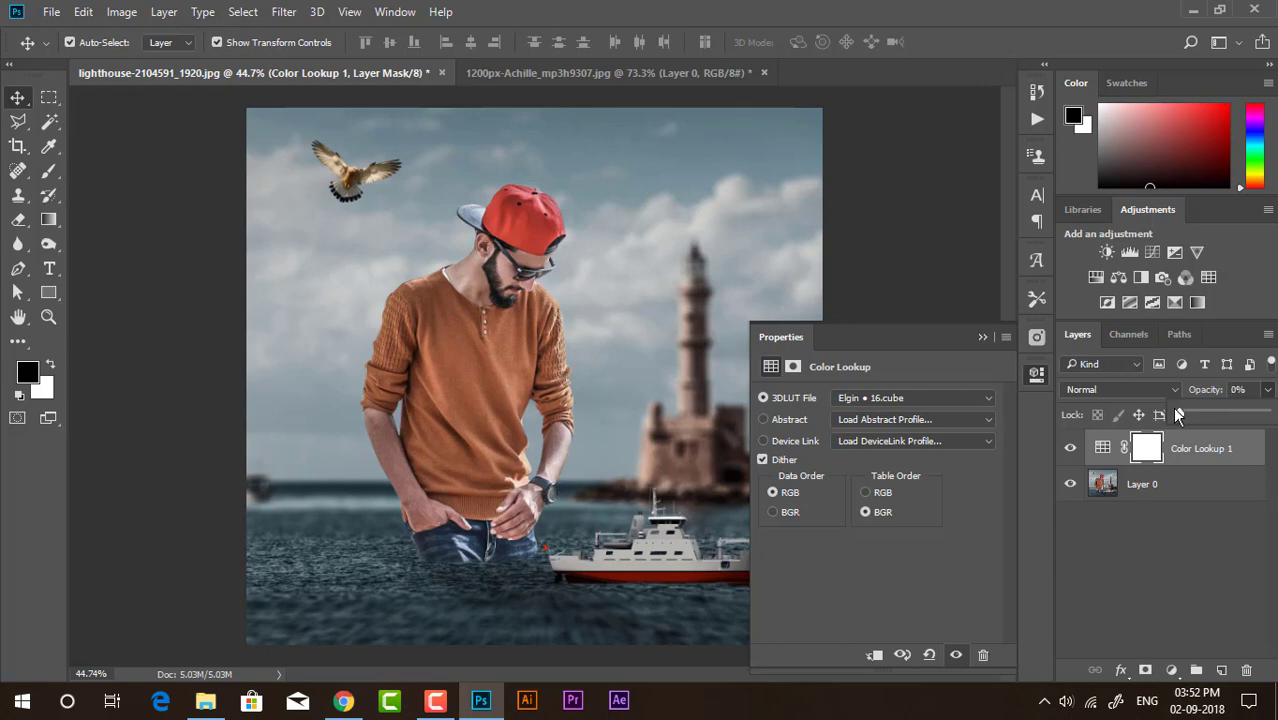
pyautogui.click(978, 405)
pyautogui.click(872, 51)
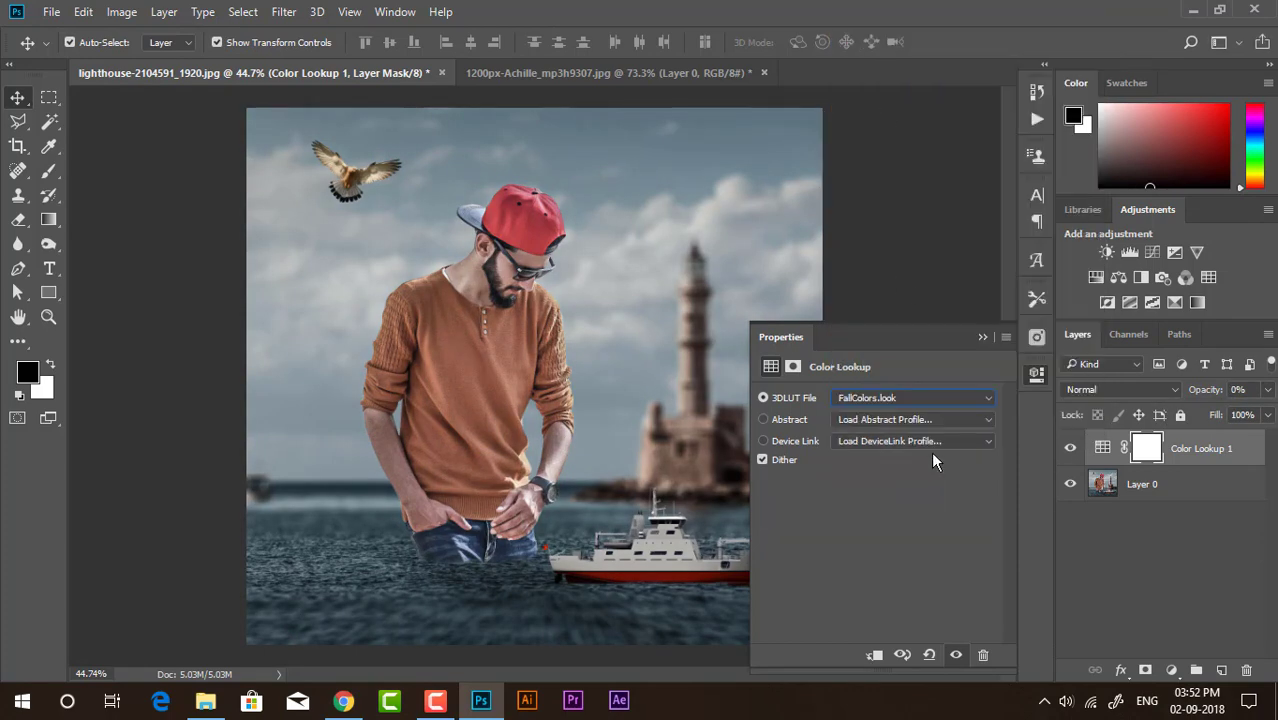
pyautogui.press('Down')
pyautogui.press('Down')
pyautogui.press('Down')
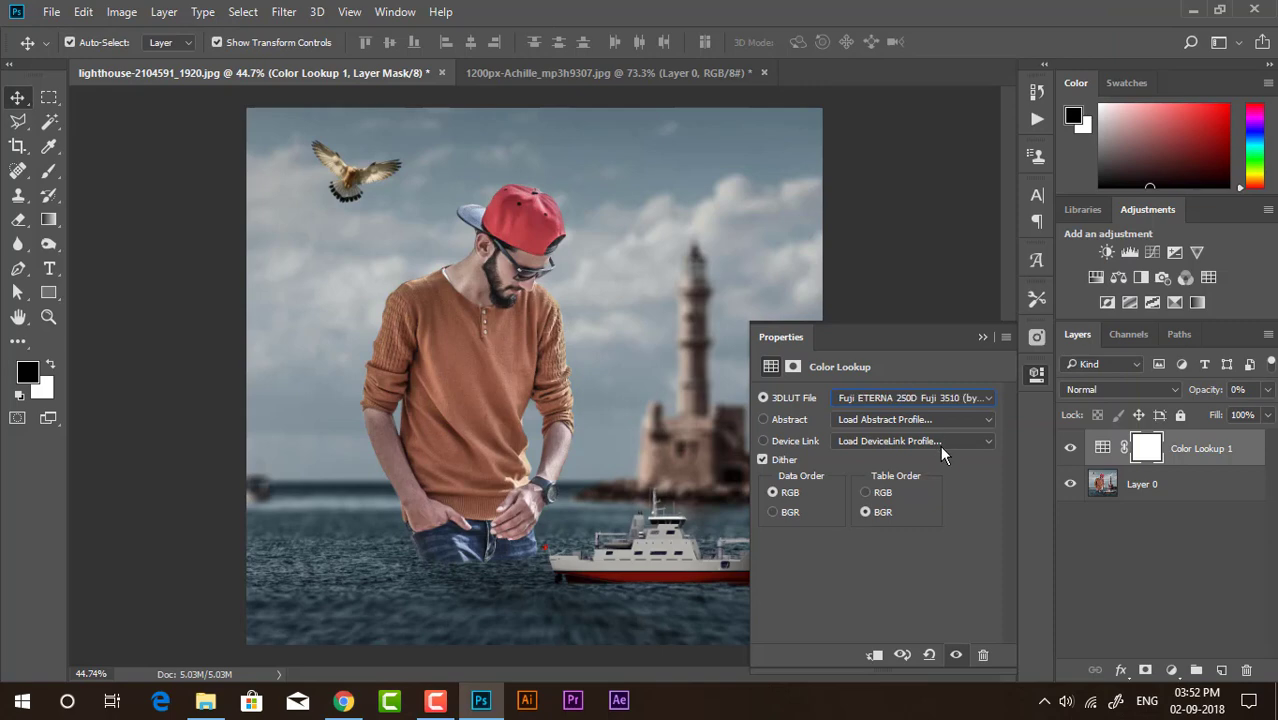
pyautogui.press('Down')
pyautogui.click(1268, 390)
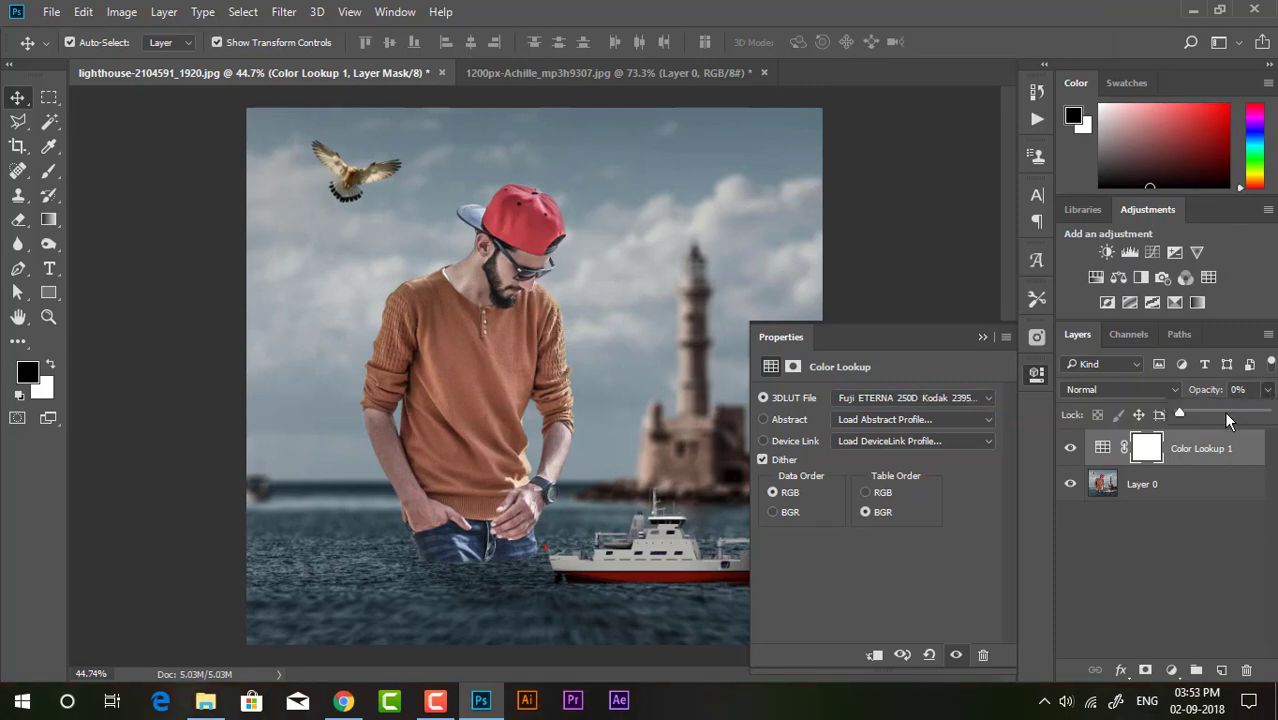
pyautogui.click(1265, 413)
# Step: Step through more lookup presets to Moody • 16.cube and lower its opacity
pyautogui.click(906, 398)
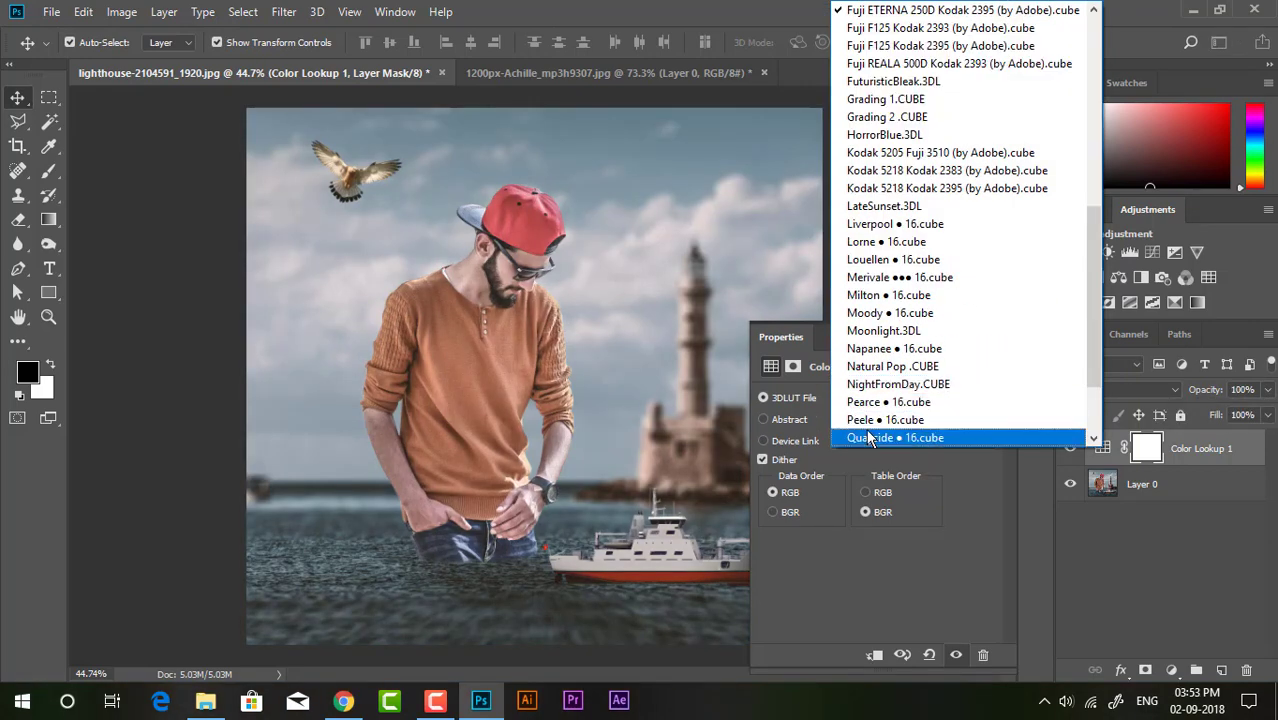
pyautogui.click(867, 418)
pyautogui.press('Up')
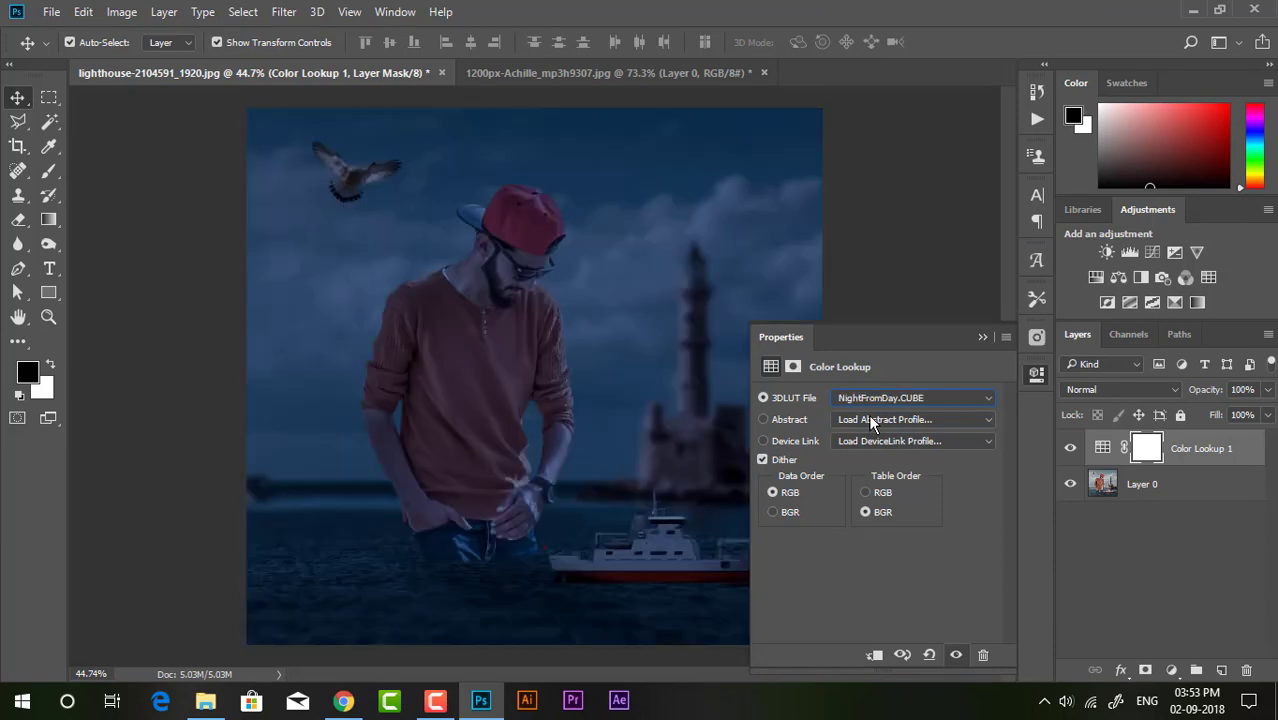
pyautogui.press('Up')
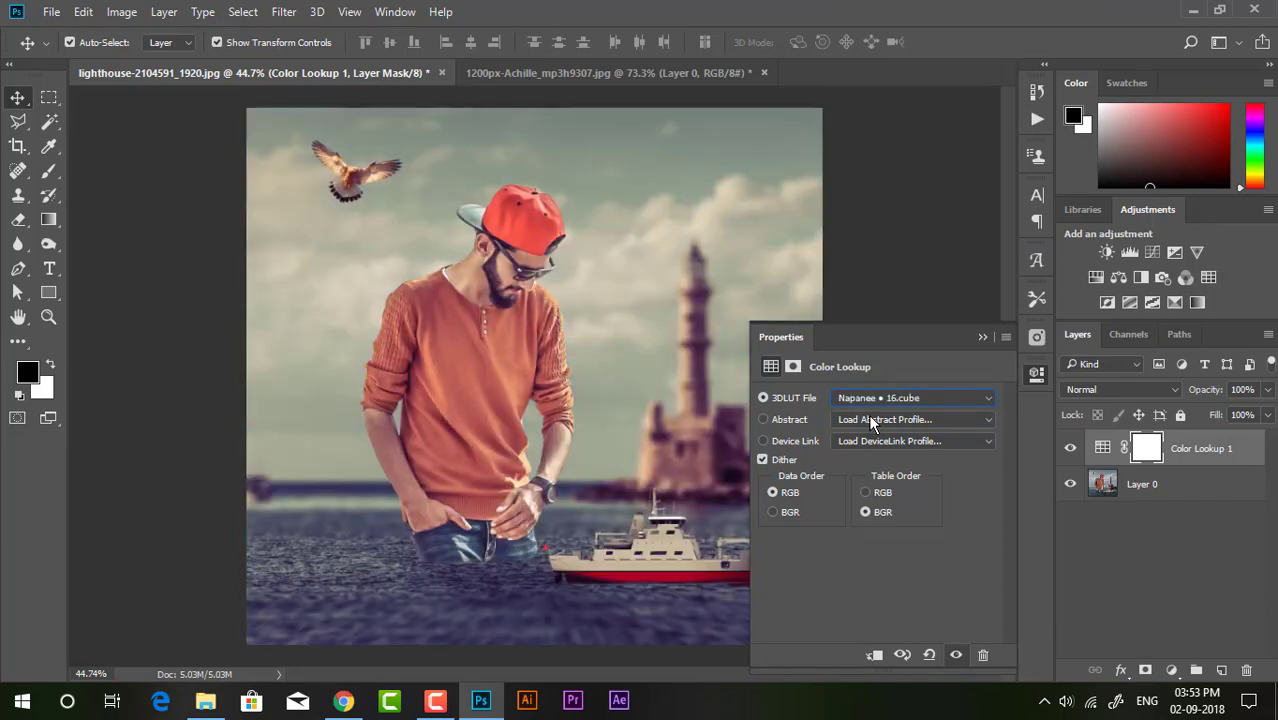
pyautogui.press('Up')
pyautogui.press('Up')
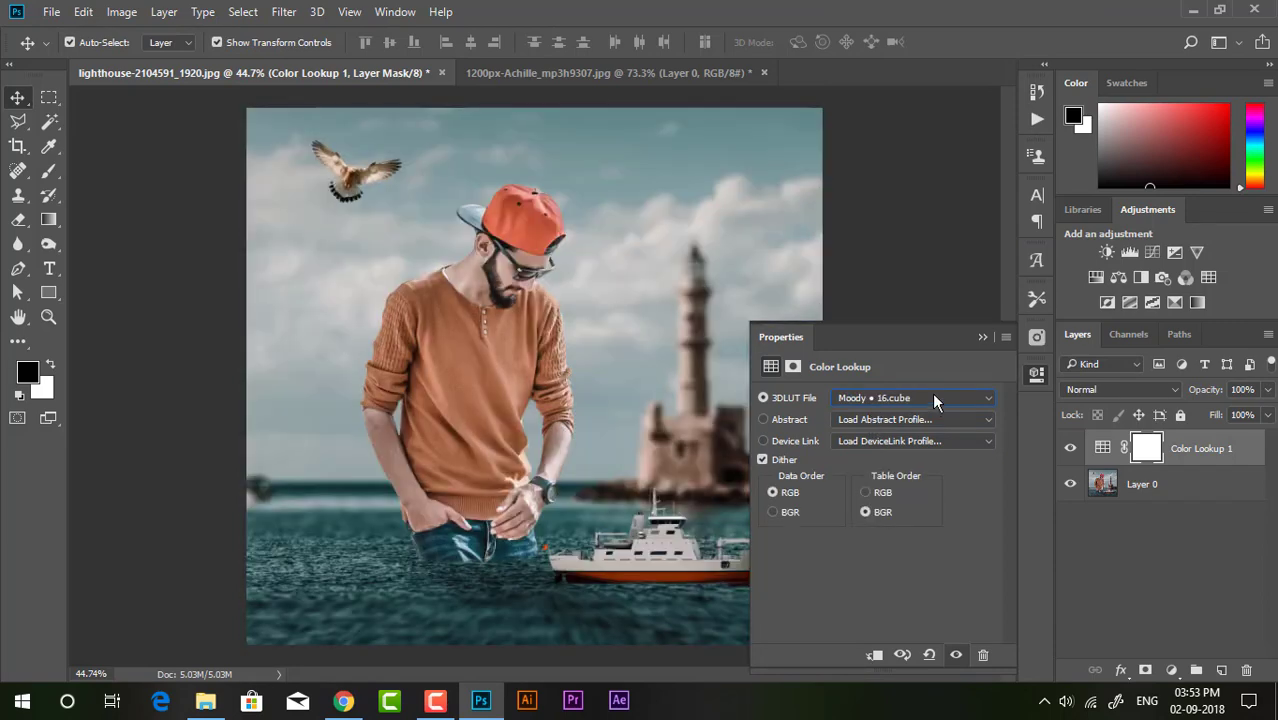
pyautogui.click(1267, 389)
pyautogui.moveTo(1268, 413)
pyautogui.mouseDown()
pyautogui.moveTo(1222, 413)
pyautogui.moveTo(1235, 412)
pyautogui.mouseUp()
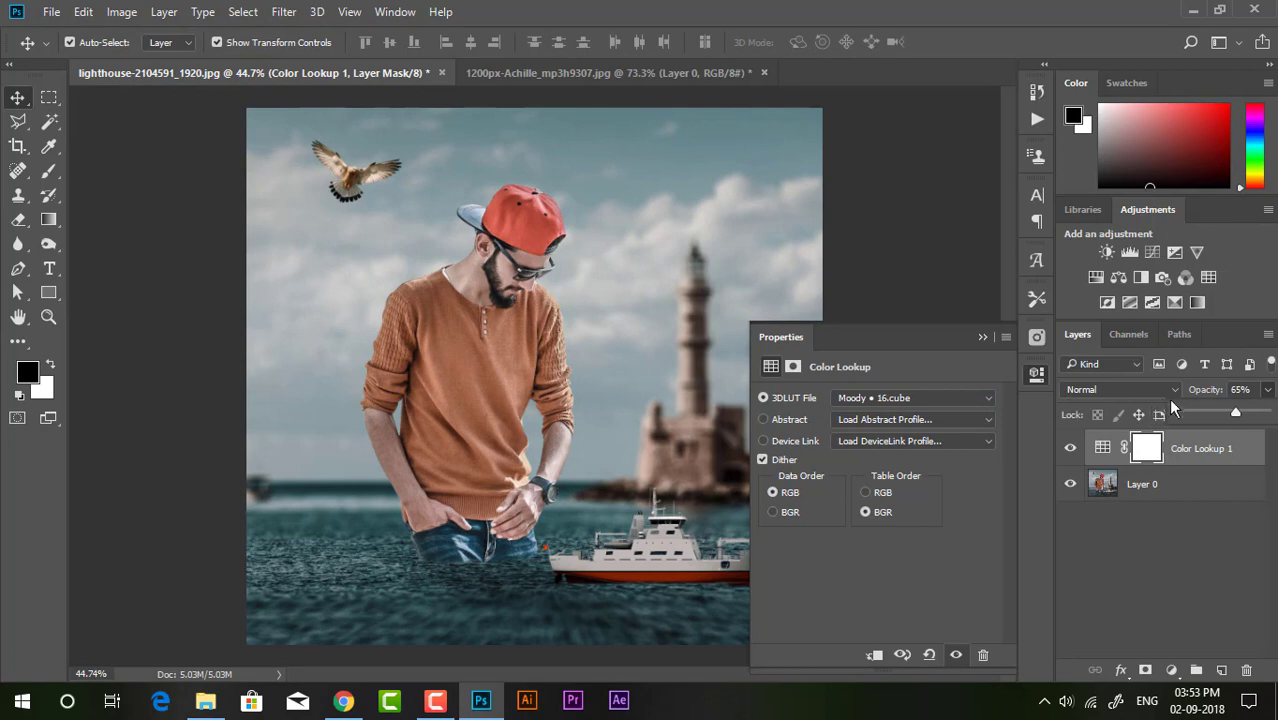
# Step: Preview Merivale, Liverpool, Kodak 5205 Fuji 3510 and HorrorBlue lookups, setting opacity to 30%
pyautogui.click(947, 399)
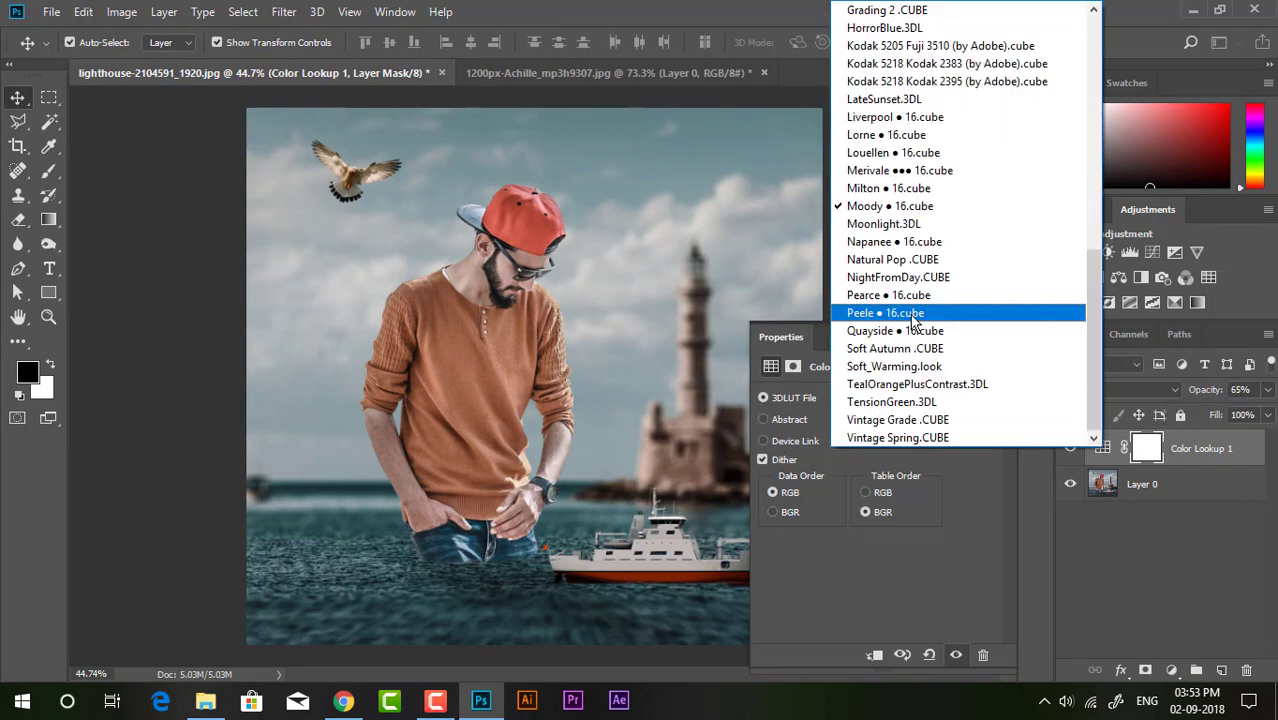
pyautogui.click(900, 170)
pyautogui.press('Up')
pyautogui.press('Up')
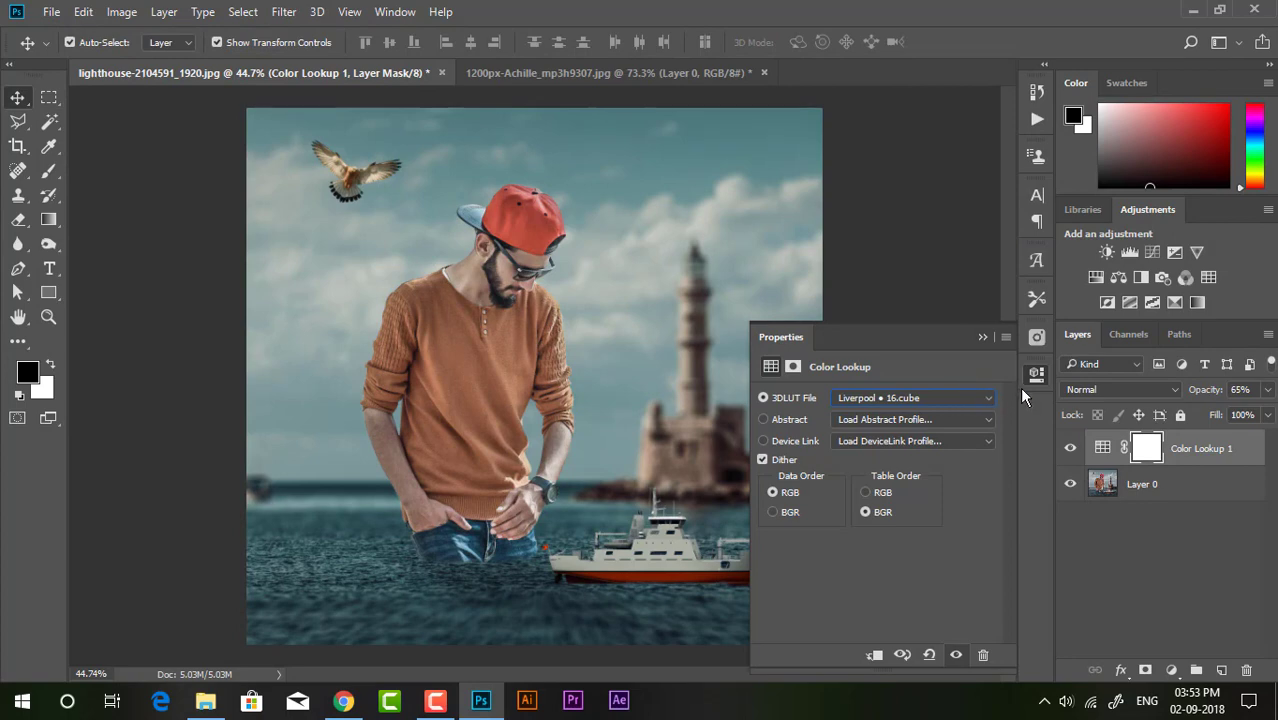
pyautogui.press('Up')
pyautogui.press('Down')
pyautogui.press('Up')
pyautogui.press('Up')
pyautogui.press('Up')
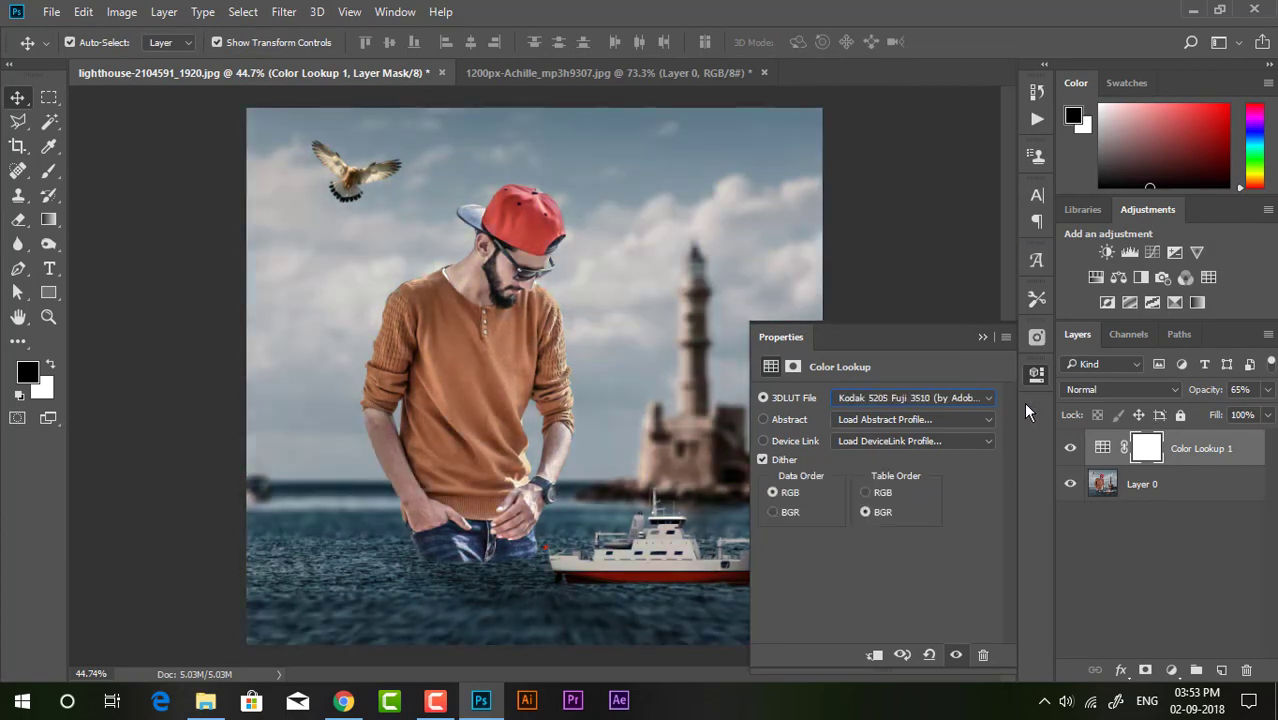
pyautogui.press('h')
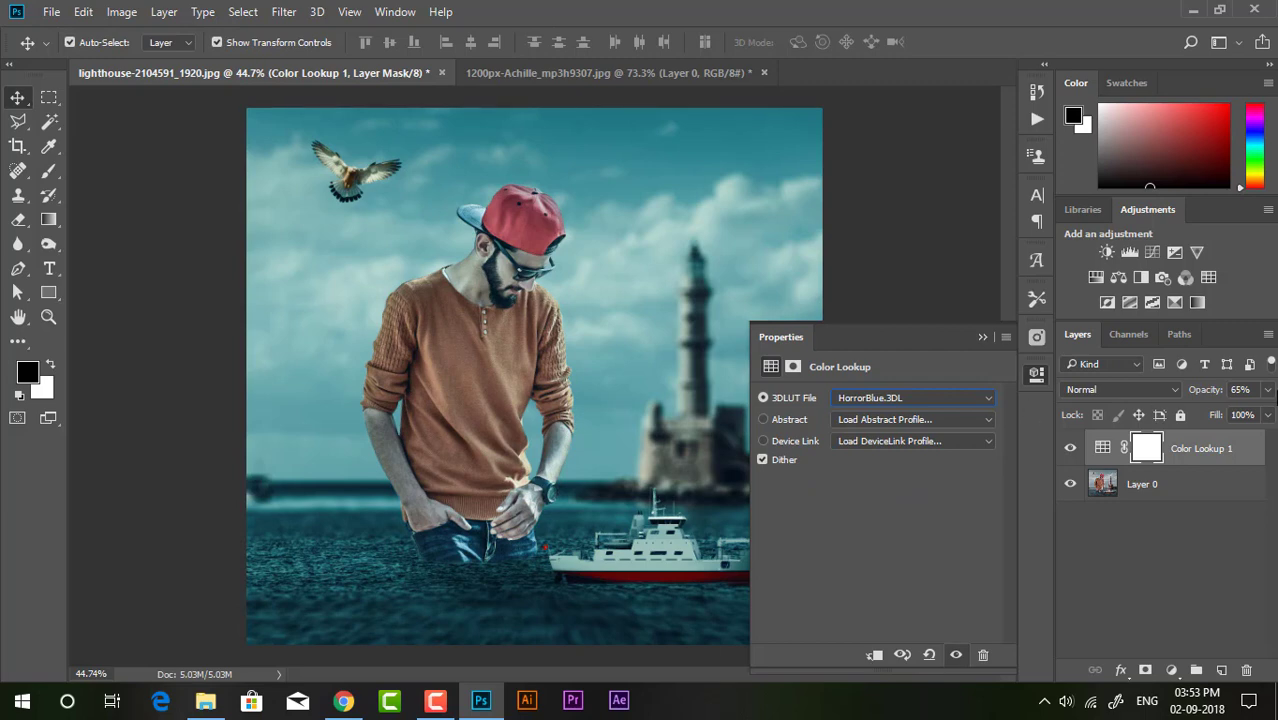
pyautogui.click(1268, 390)
pyautogui.click(1205, 410)
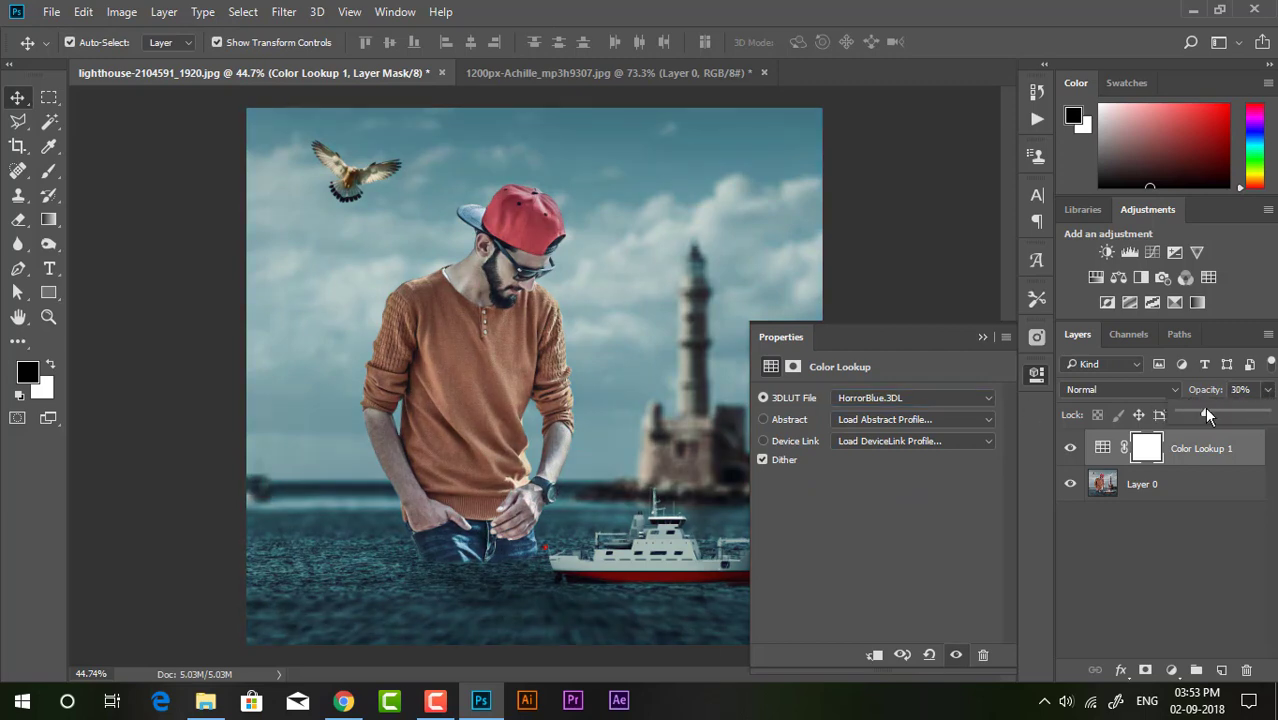
# Step: Preview LateSunset.3DL and settle on the Merivale ••• 16.cube lookup
pyautogui.click(939, 398)
pyautogui.click(914, 89)
pyautogui.press('l')
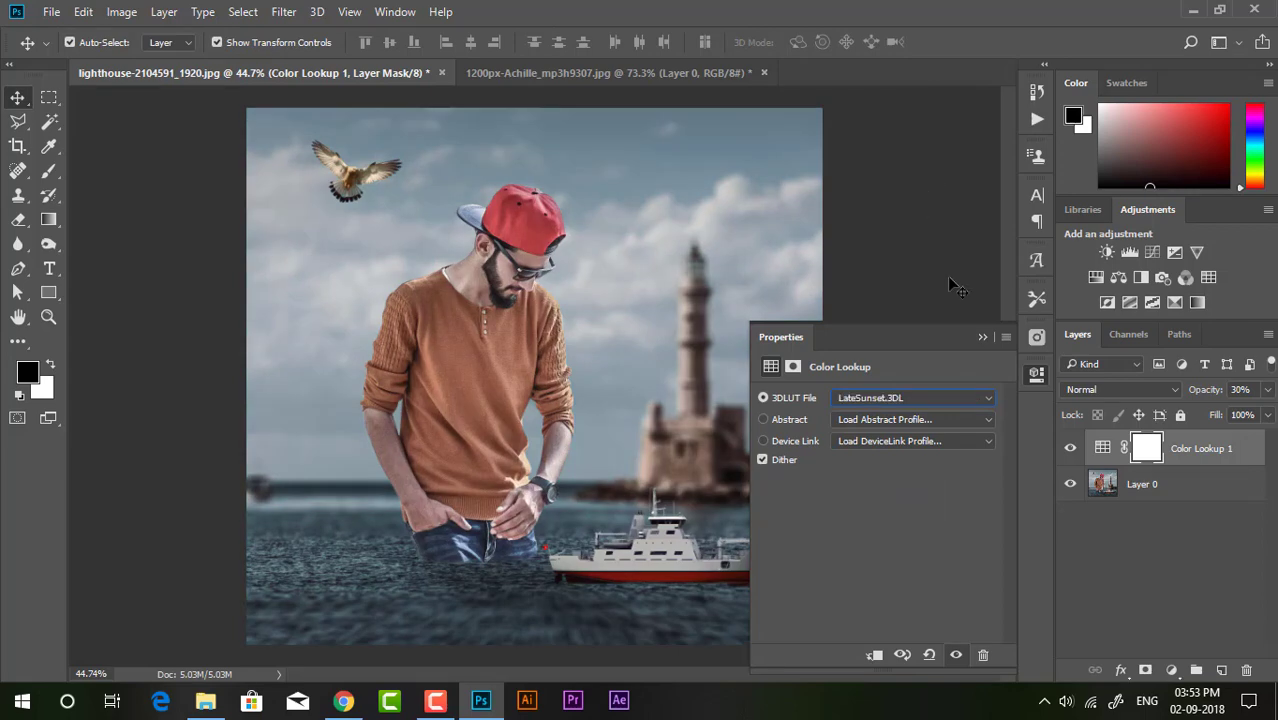
pyautogui.press('l')
pyautogui.press('l')
pyautogui.press('Down')
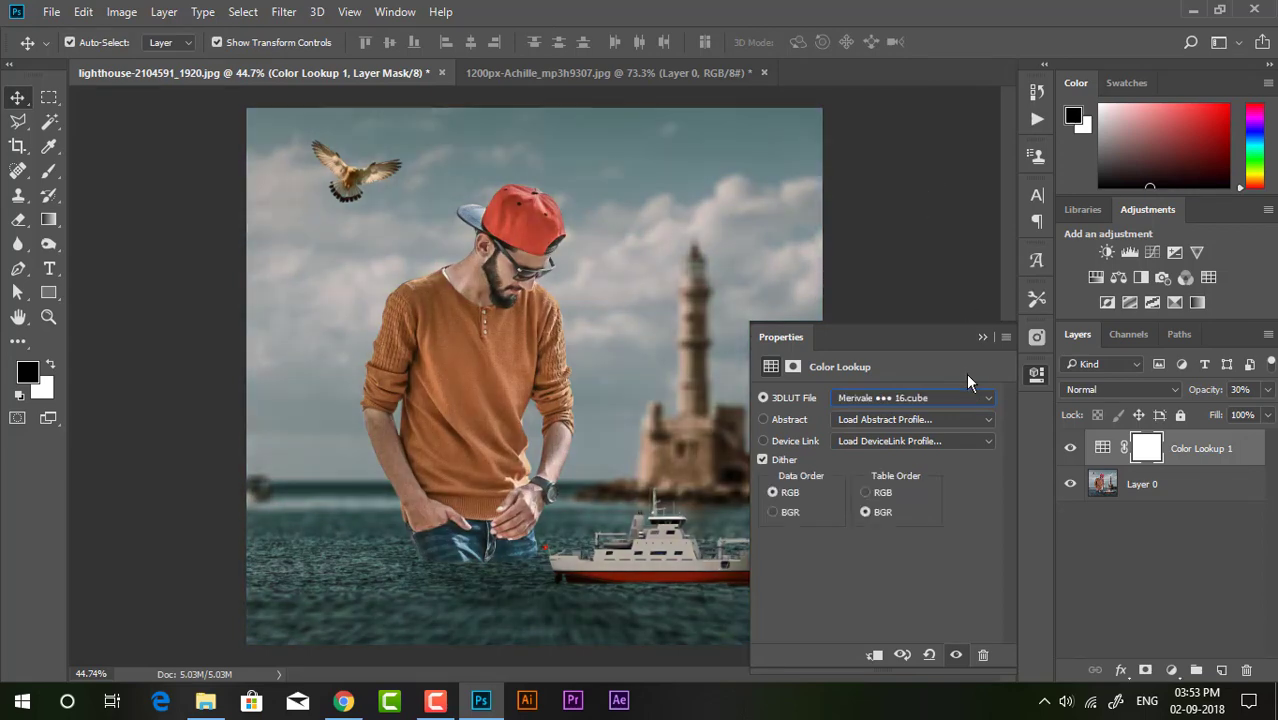
pyautogui.press('Down')
# Step: Close Properties, Merge Visible into Layer 0, and start the Camera Raw filter
pyautogui.click(982, 337)
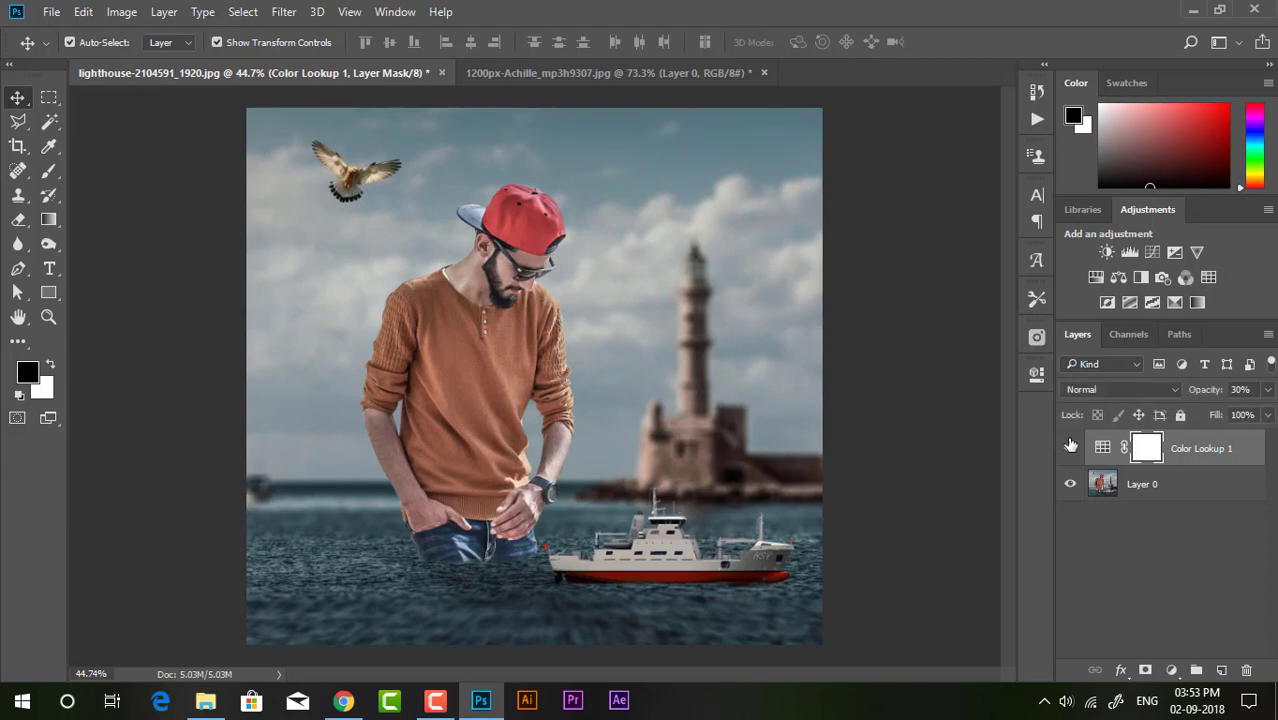
pyautogui.scroll(-2, 503, 209)
pyautogui.scroll(1, 555, 370)
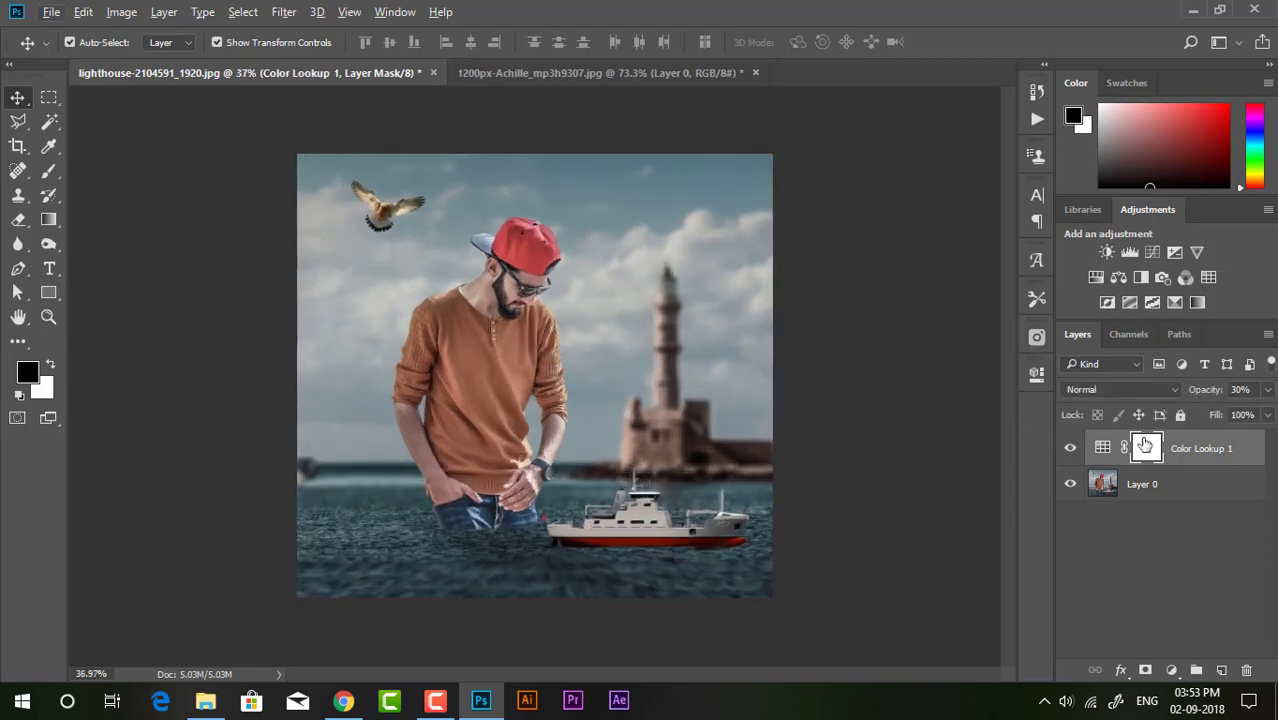
pyautogui.rightClick(1195, 488)
pyautogui.click(876, 651)
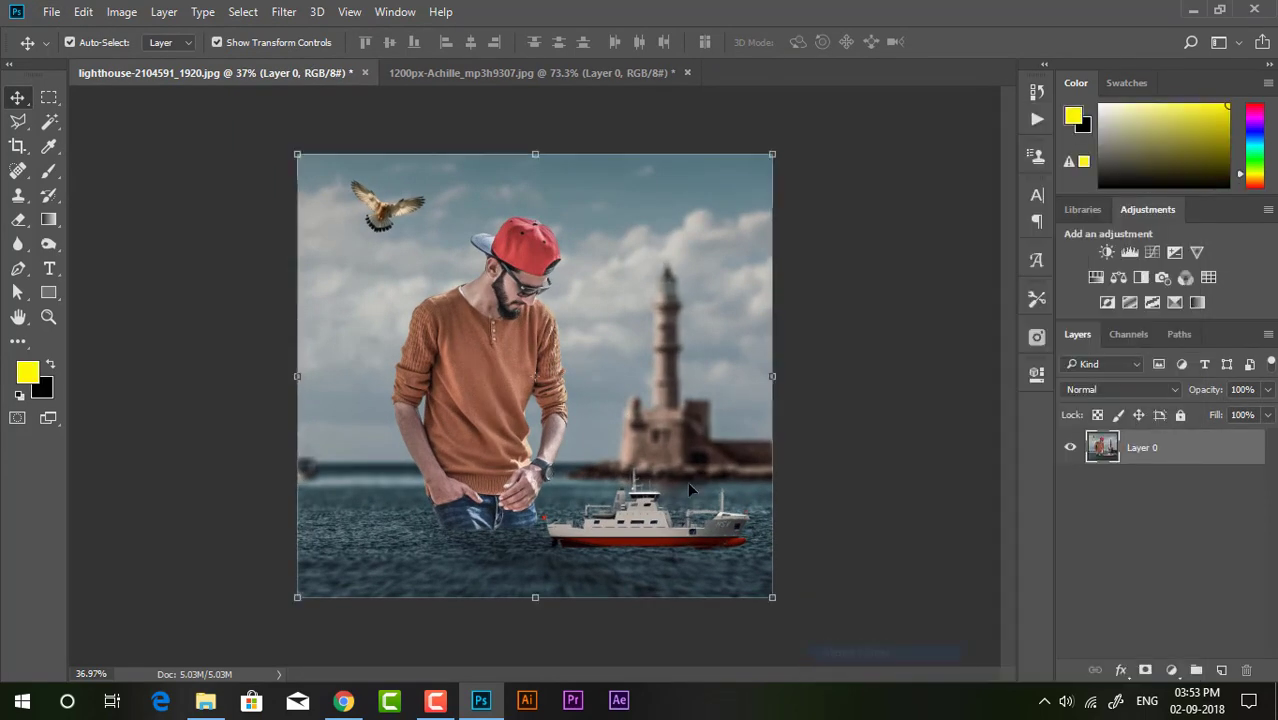
pyautogui.click(283, 11)
pyautogui.click(330, 118)
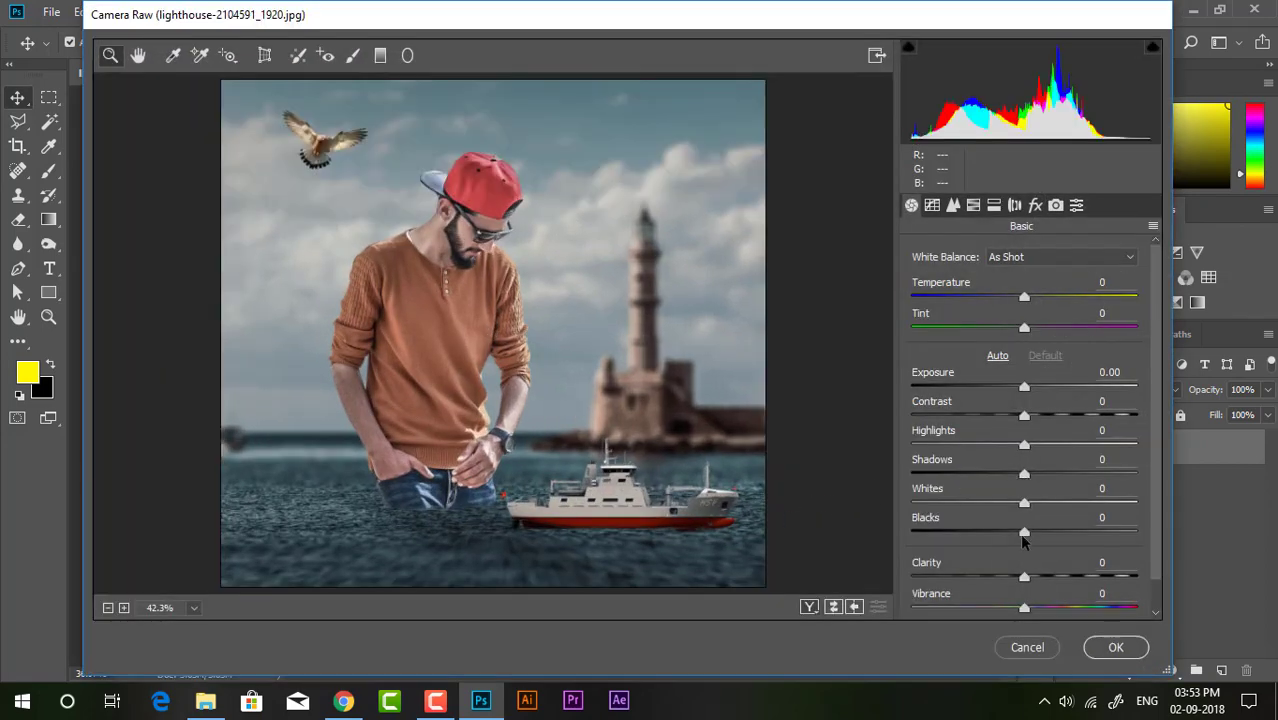
# Step: Add some clarity, lift the shadows and darken the edges with a vignette
pyautogui.moveTo(1024, 578); pyautogui.dragTo(1040, 580)
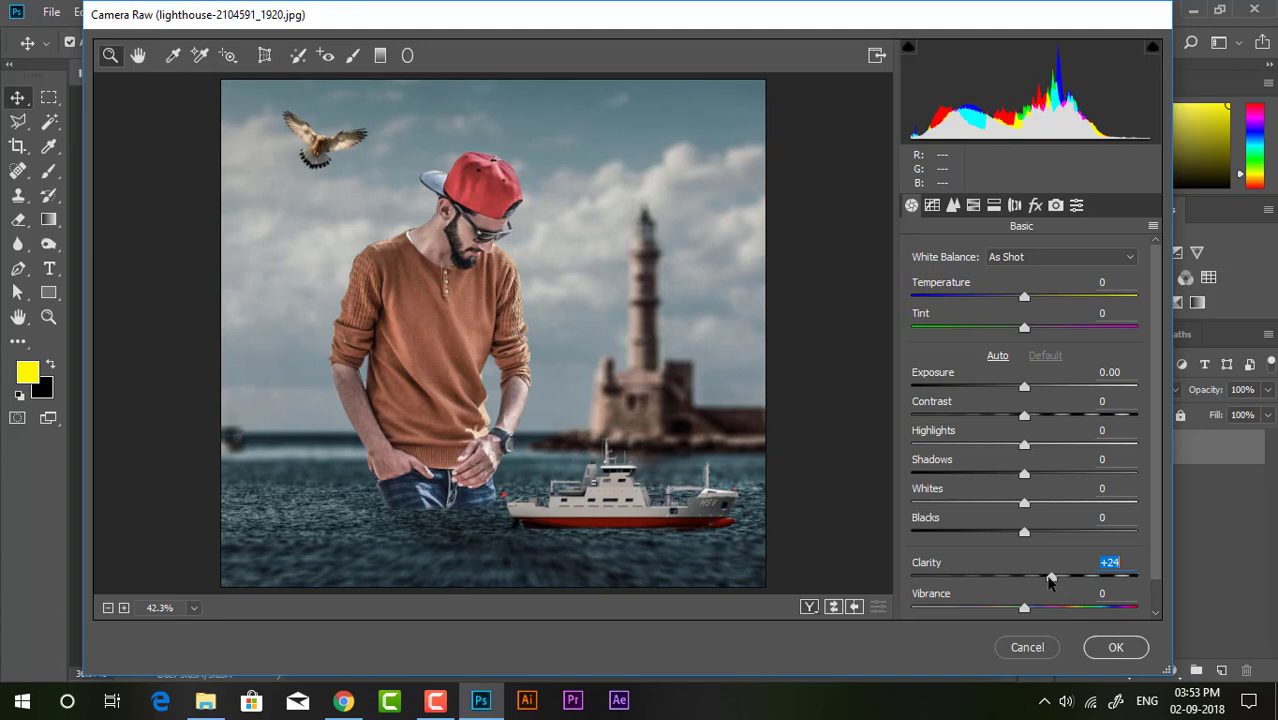
pyautogui.moveTo(1024, 473); pyautogui.dragTo(1048, 476)
pyautogui.hotkey('ctrl', '-')
pyautogui.hotkey('ctrl', '-')
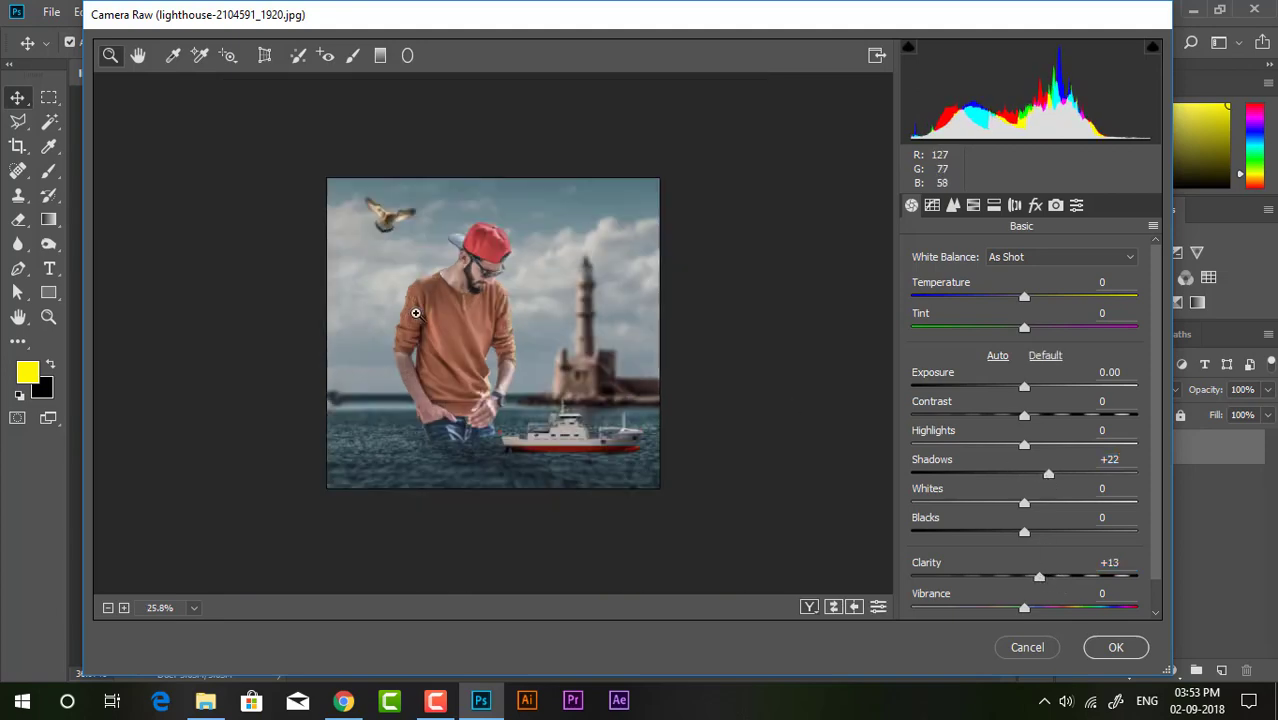
pyautogui.hotkey('ctrl', '0')
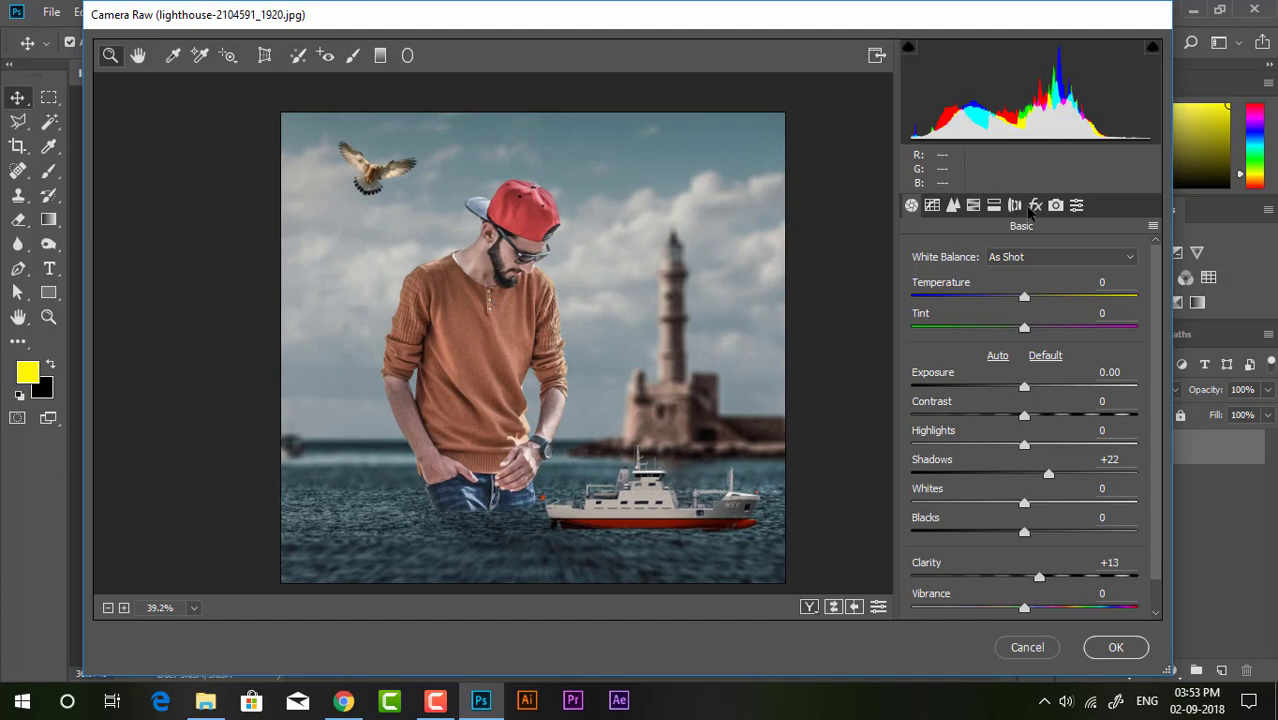
pyautogui.click(1034, 206)
pyautogui.moveTo(1024, 515); pyautogui.dragTo(995, 518)
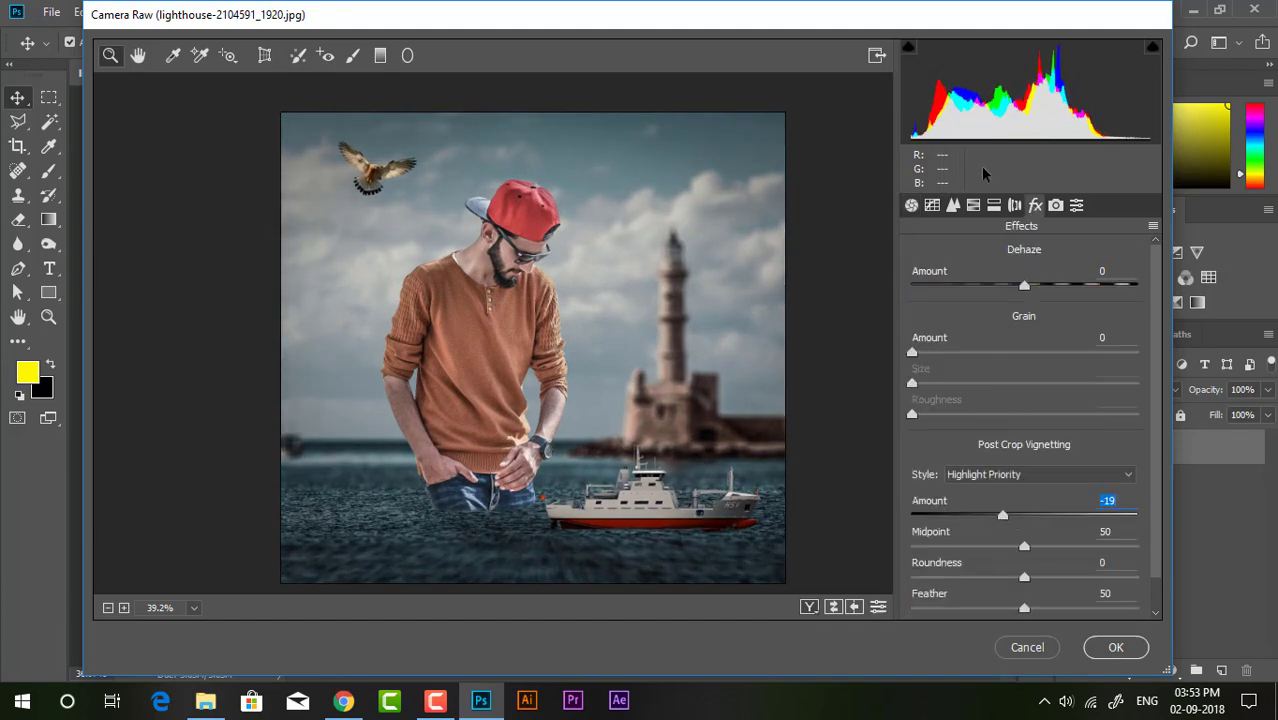
# Step: Try a small tone curve adjustment, then return to the Basic settings
pyautogui.click(952, 205)
pyautogui.scroll(-1, 1040, 567)
pyautogui.moveTo(1024, 546); pyautogui.dragTo(1031, 552)
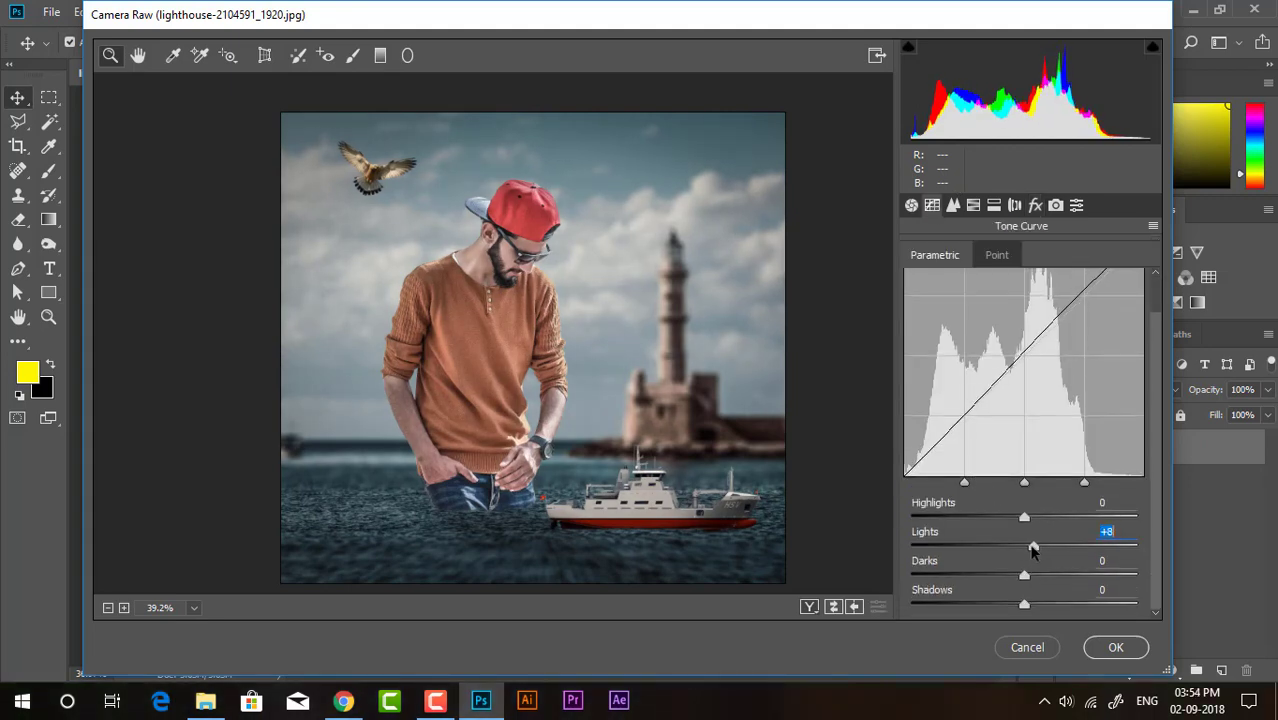
pyautogui.scroll(-3, 650, 428)
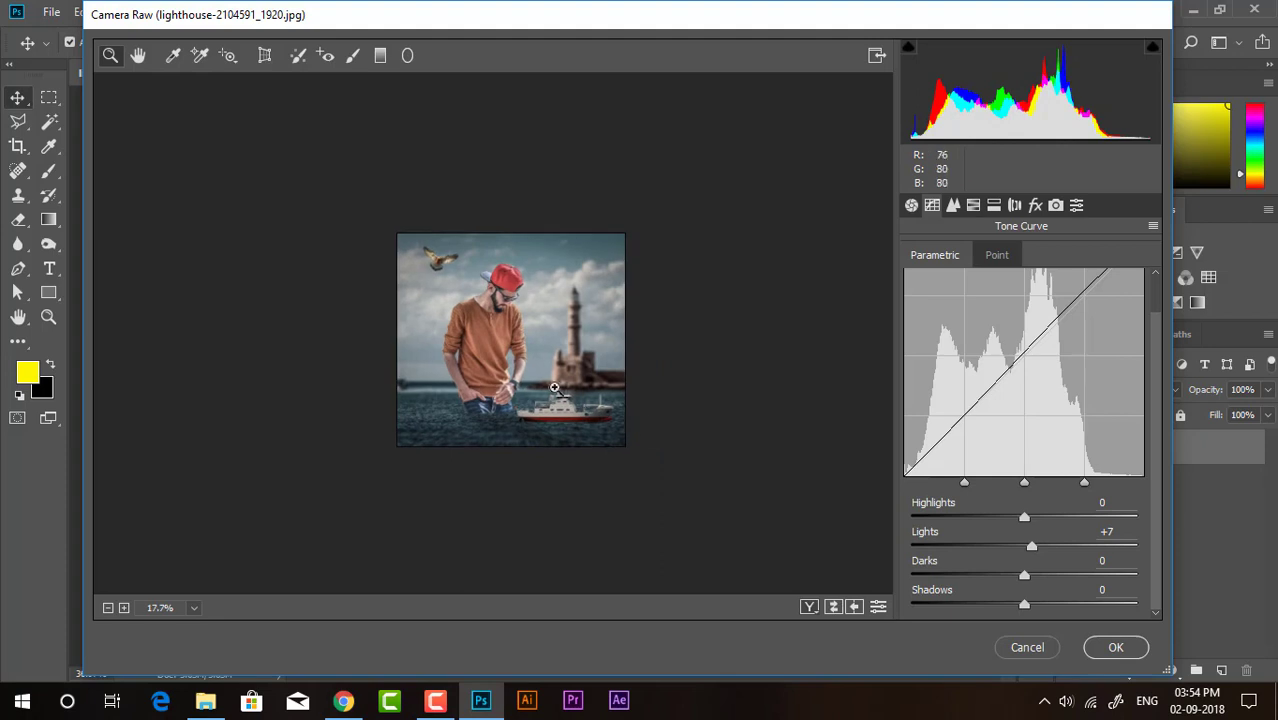
pyautogui.scroll(3, 521, 364)
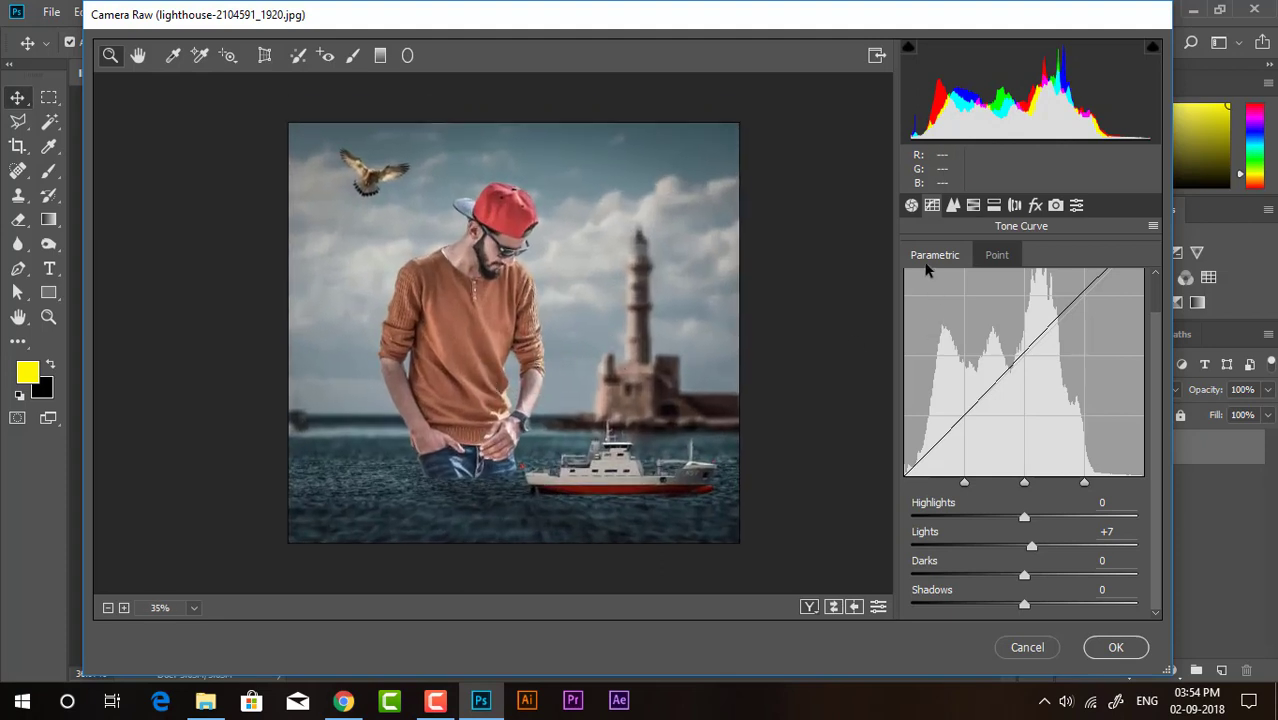
pyautogui.click(912, 206)
pyautogui.scroll(-1, 1032, 570)
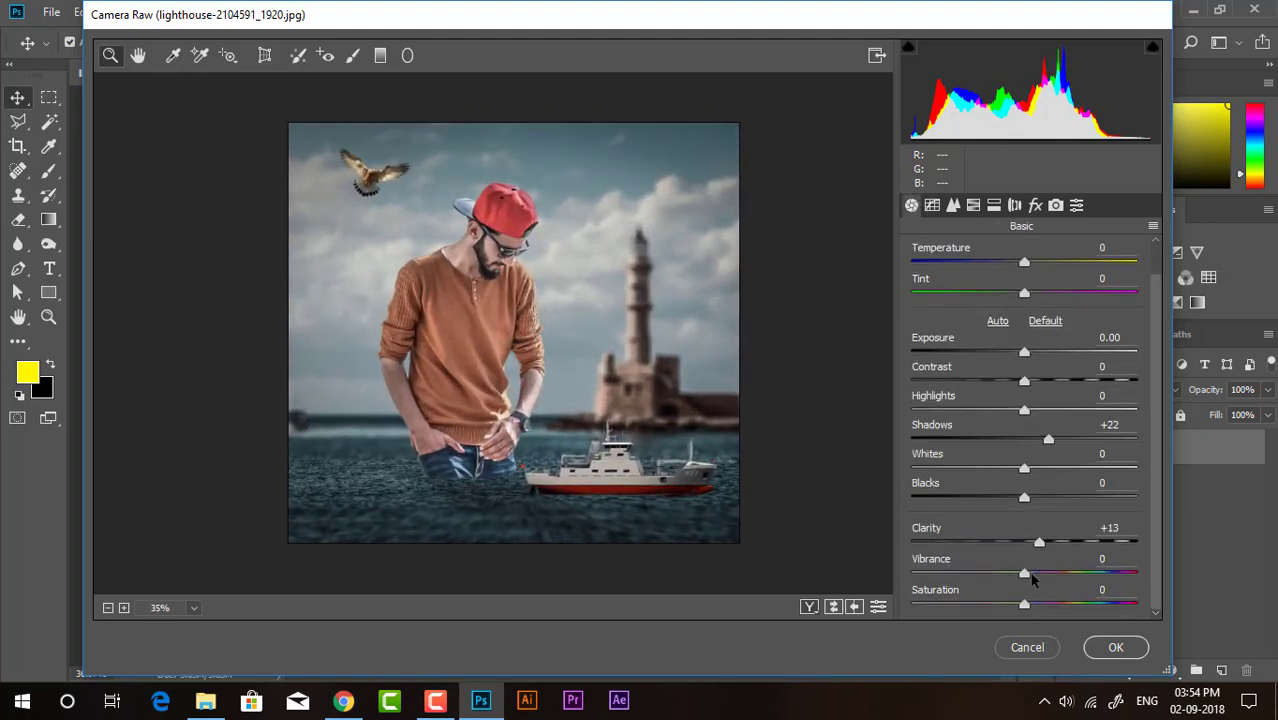
# Step: Set Saturation -13, Blacks -12, Clarity +18, Contrast +5 and Shadows +27
pyautogui.moveTo(1024, 605); pyautogui.dragTo(1010, 606)
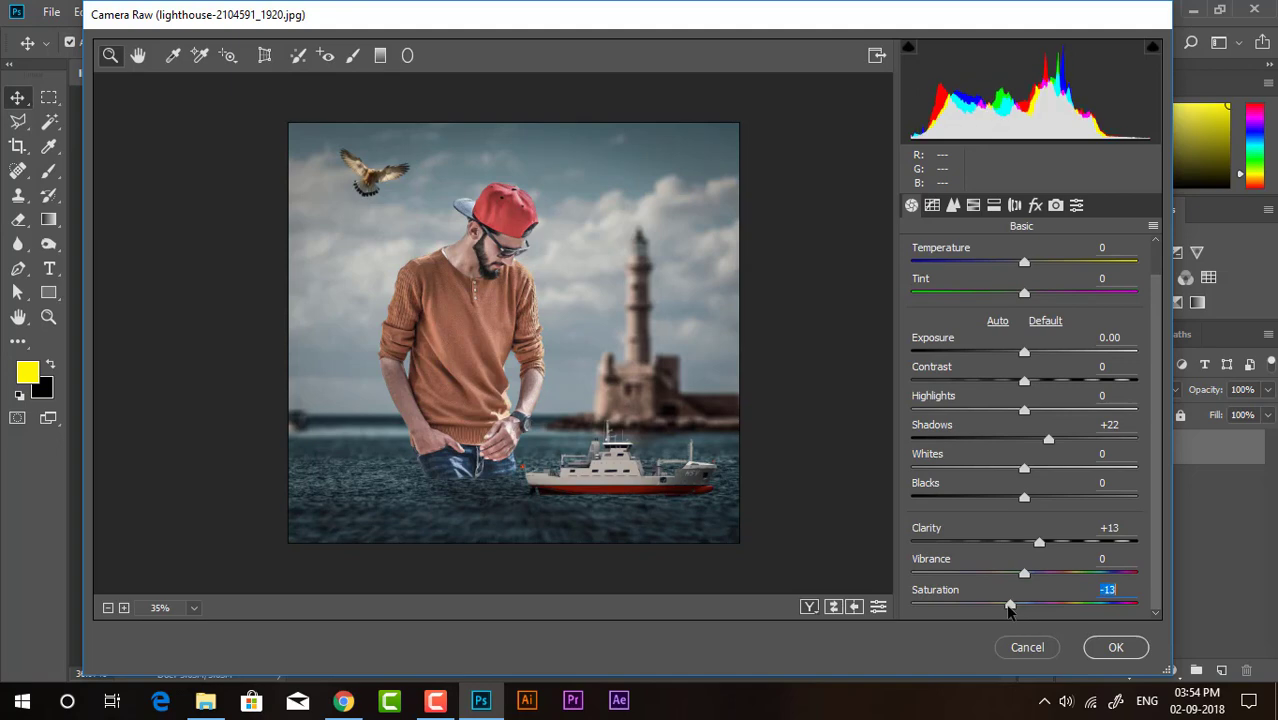
pyautogui.moveTo(1022, 499)
pyautogui.mouseDown()
pyautogui.moveTo(992, 500)
pyautogui.moveTo(1045, 541)
pyautogui.mouseUp()
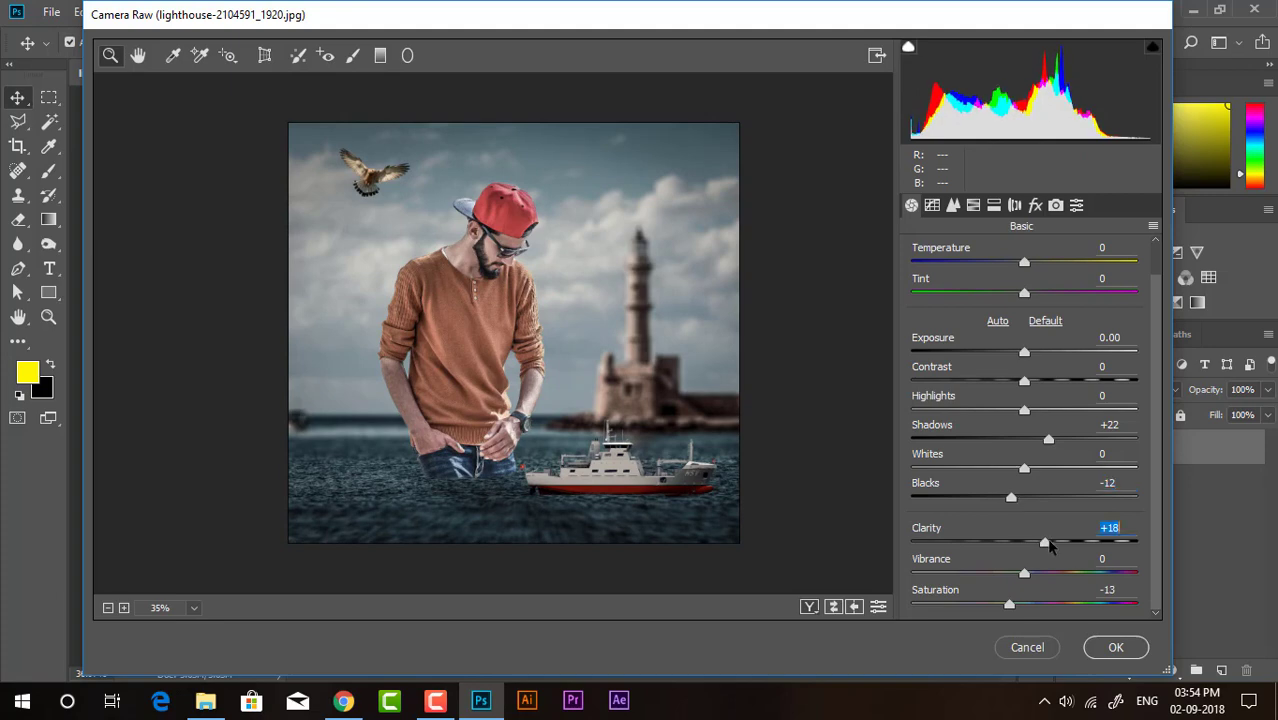
pyautogui.click(580, 347)
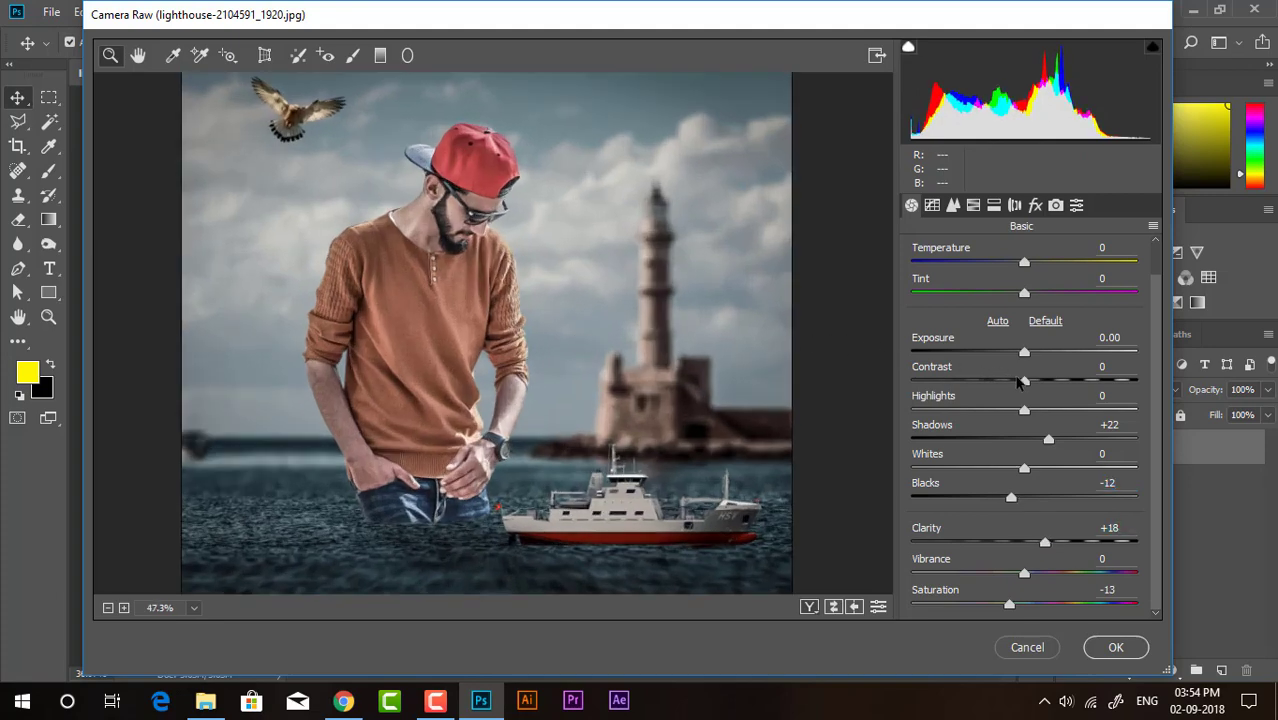
pyautogui.moveTo(1024, 382)
pyautogui.mouseDown()
pyautogui.moveTo(1042, 388)
pyautogui.moveTo(1031, 388)
pyautogui.mouseUp()
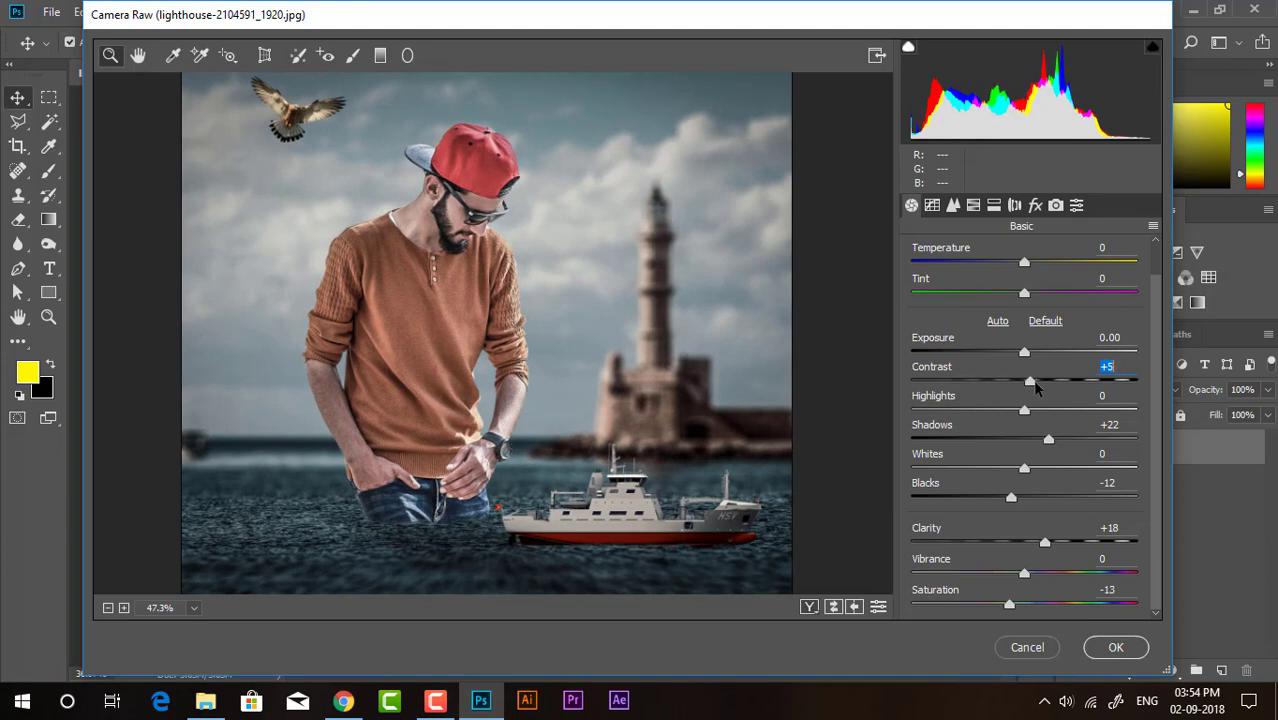
pyautogui.scroll(-2, 722, 328)
pyautogui.scroll(-1, 460, 295)
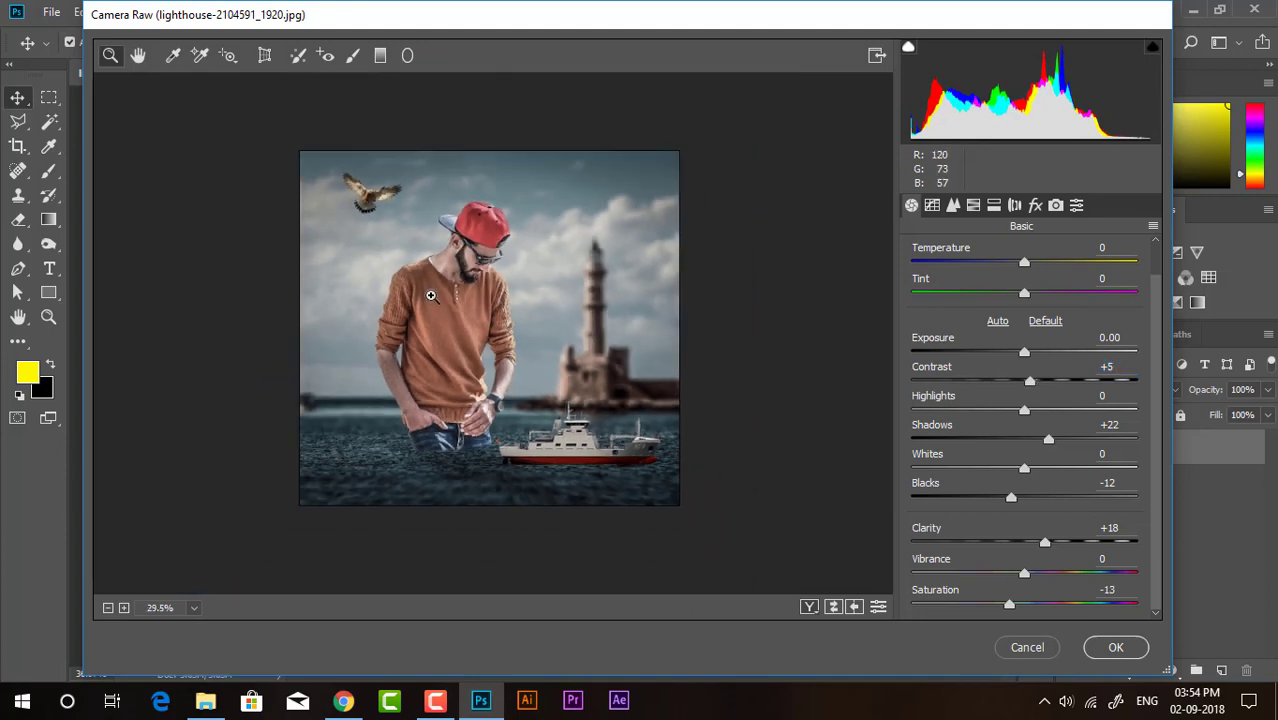
pyautogui.scroll(2, 432, 297)
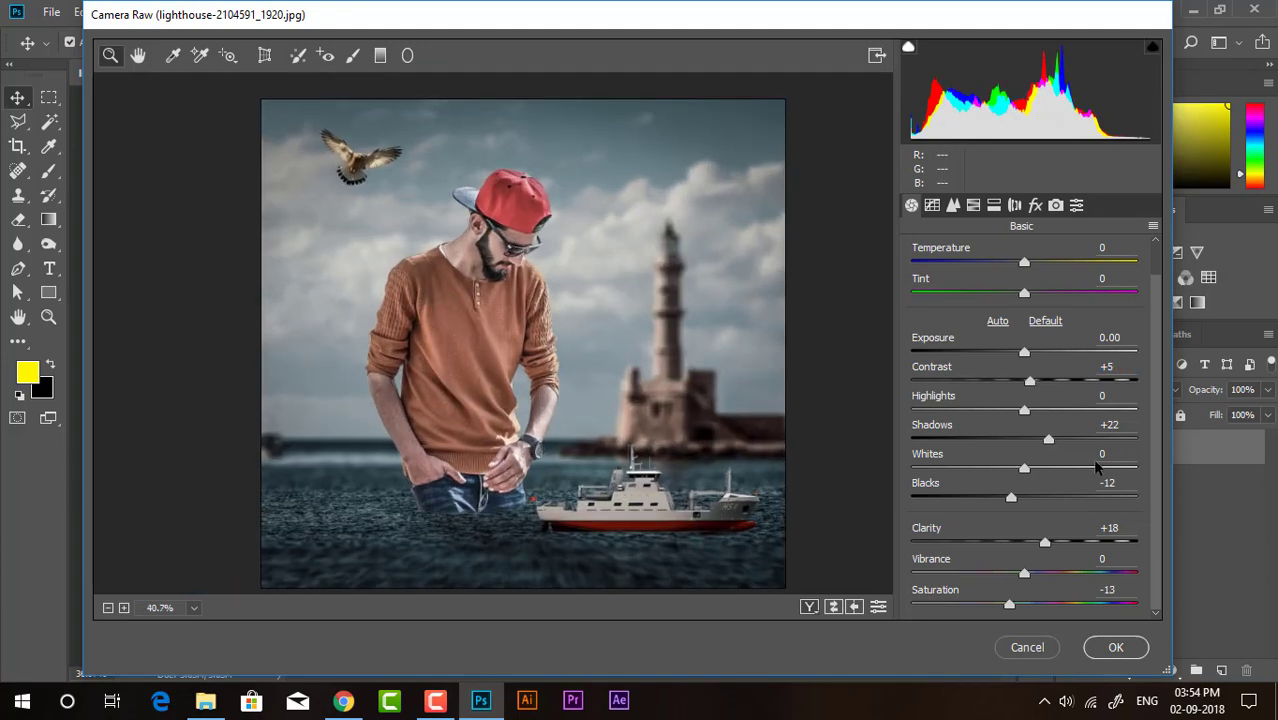
pyautogui.moveTo(1048, 439)
pyautogui.mouseDown()
pyautogui.moveTo(1072, 441)
pyautogui.moveTo(1055, 441)
pyautogui.mouseUp()
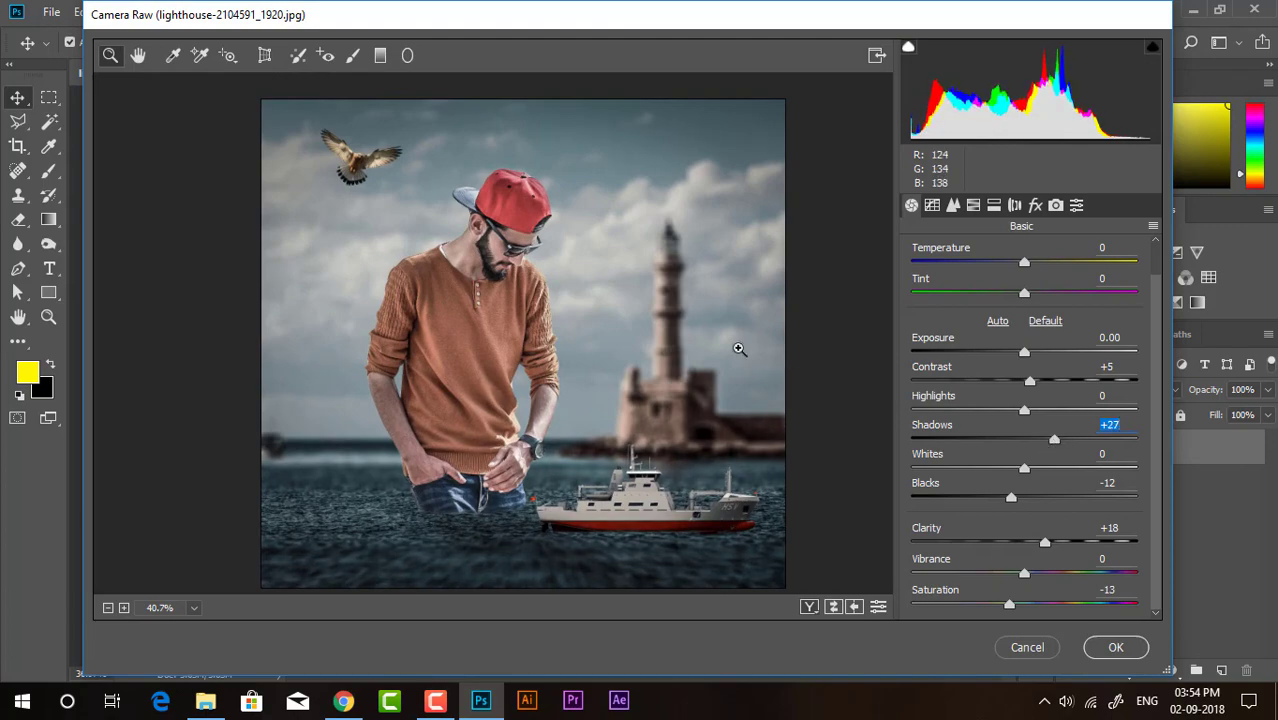
pyautogui.moveTo(694, 31)
pyautogui.mouseDown()
pyautogui.moveTo(597, 566)
pyautogui.moveTo(614, 634)
pyautogui.moveTo(733, 228)
pyautogui.moveTo(730, 70)
pyautogui.mouseUp()
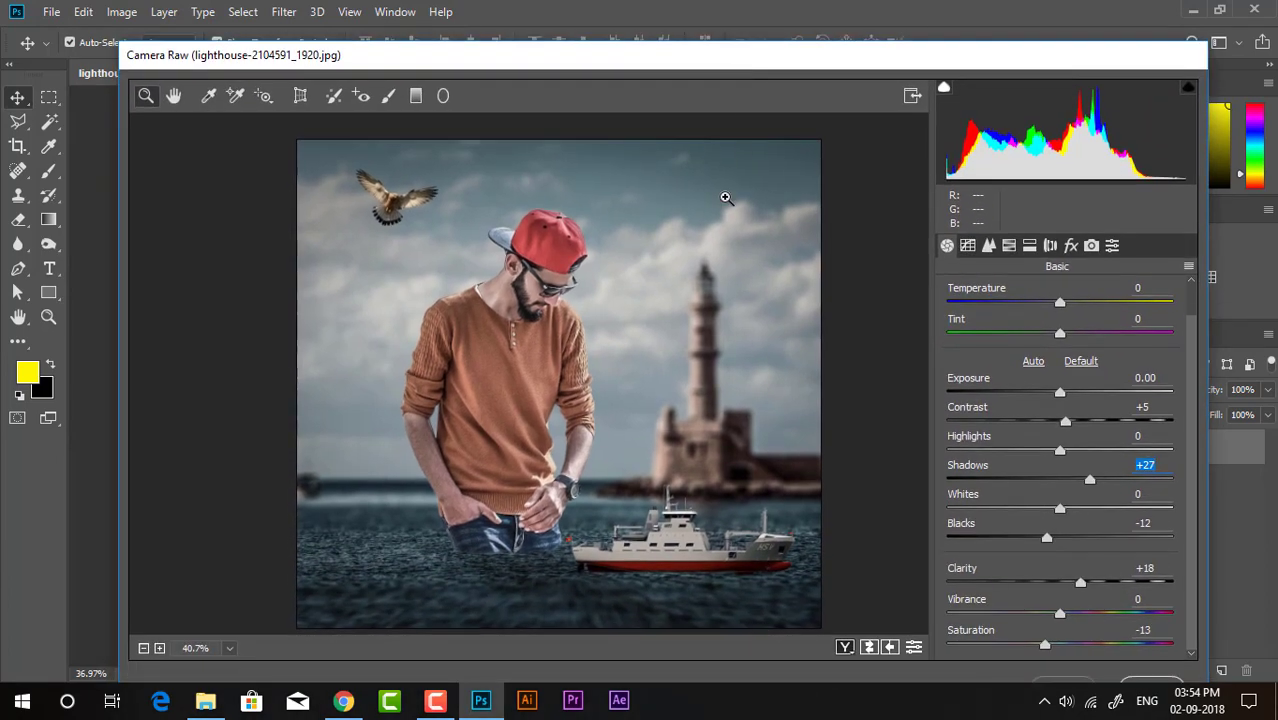
# Step: Keep Temperature neutral, set Tint -4 and Exposure +0.05, checking the preview zoomed out
pyautogui.moveTo(1060, 303); pyautogui.dragTo(1063, 304)
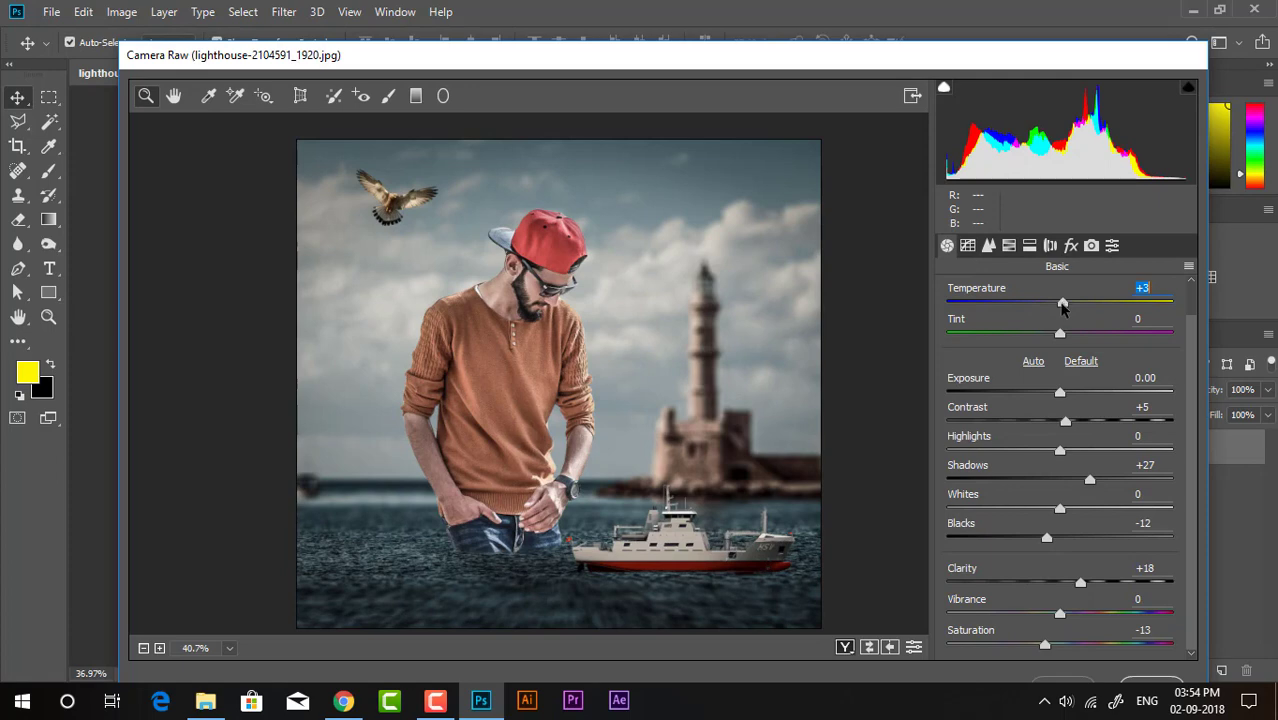
pyautogui.doubleClick(1062, 304)
pyautogui.moveTo(1060, 336); pyautogui.dragTo(1049, 337)
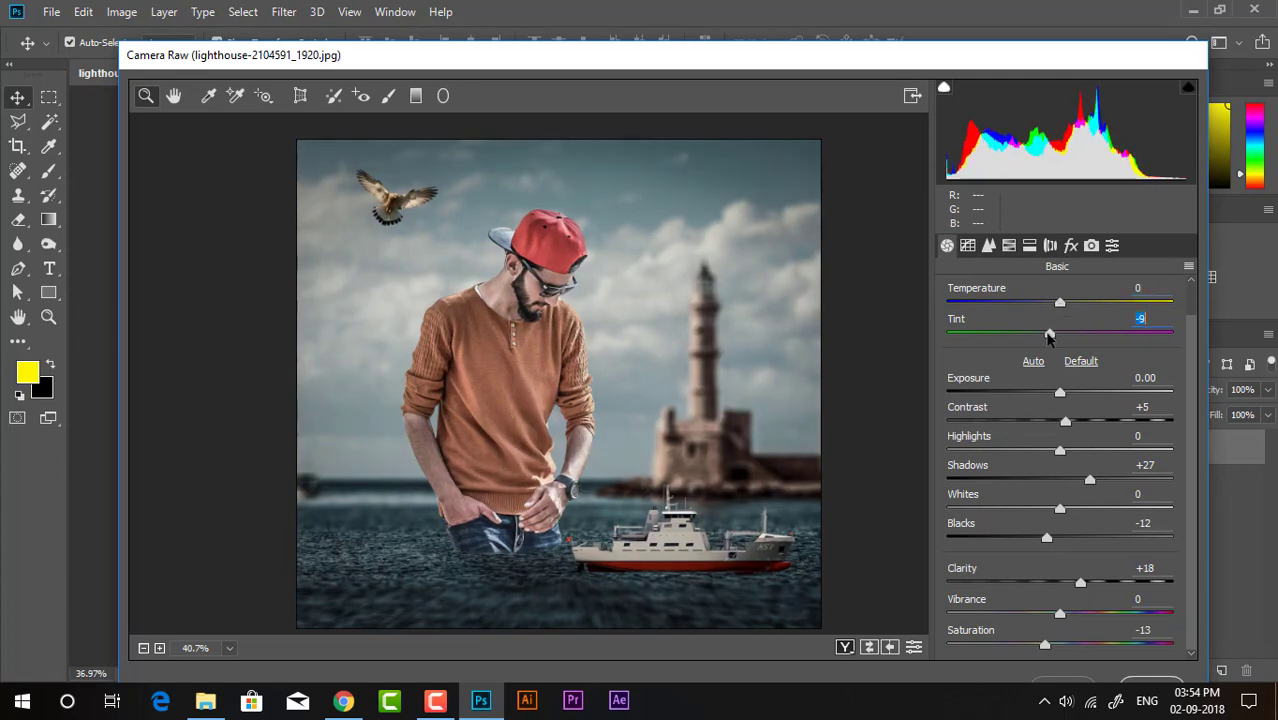
pyautogui.moveTo(1049, 337); pyautogui.dragTo(1055, 338)
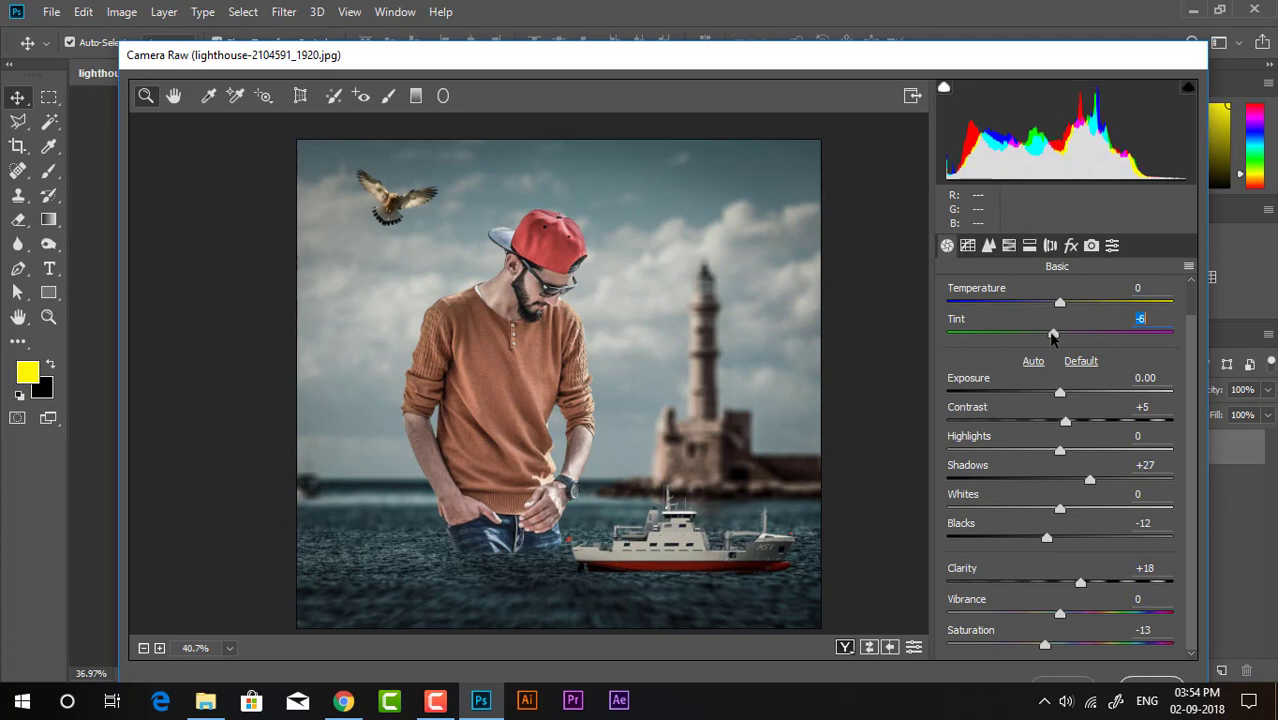
pyautogui.moveTo(1060, 395); pyautogui.dragTo(1063, 398)
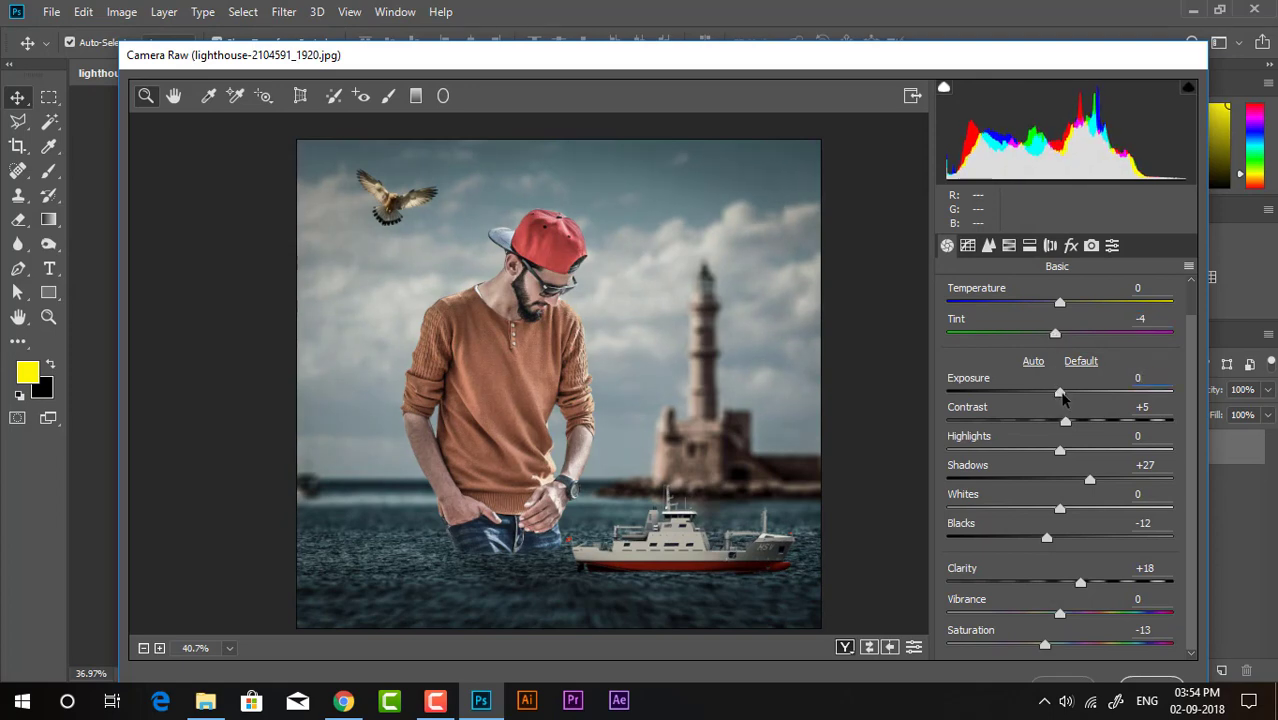
pyautogui.keyDown('alt'); pyautogui.click(719, 322); pyautogui.keyUp('alt')
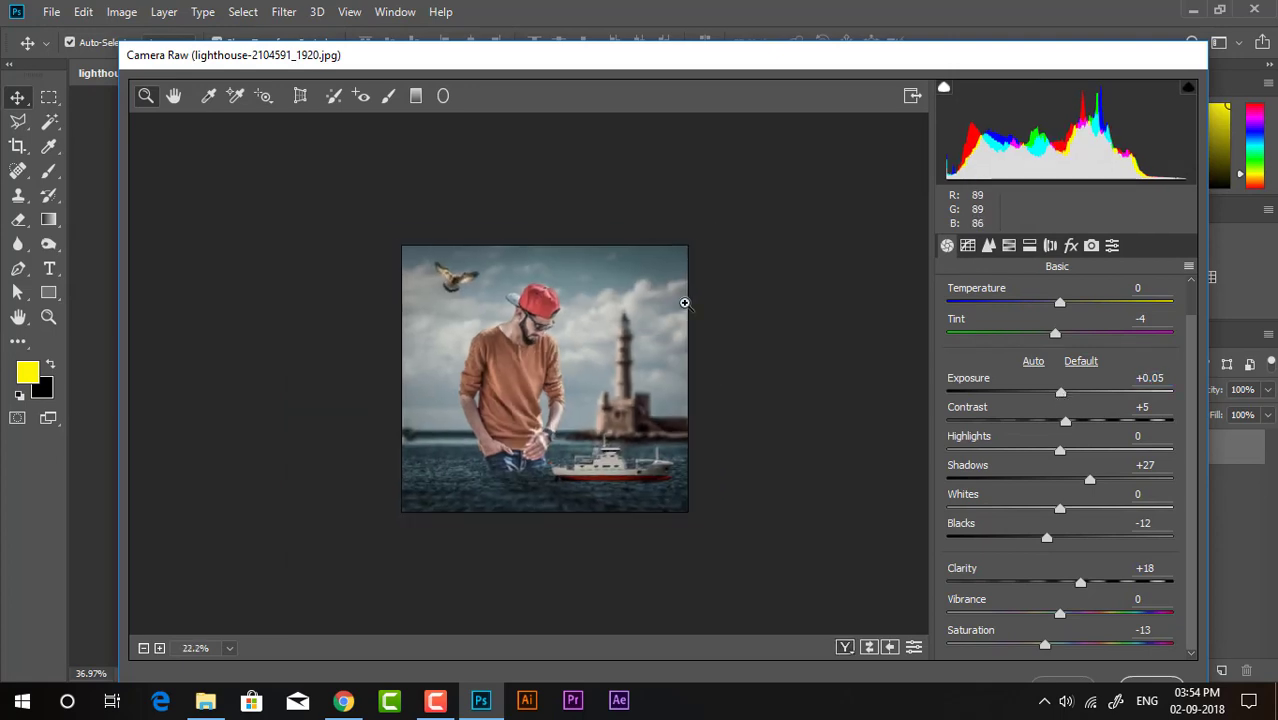
pyautogui.click(527, 383)
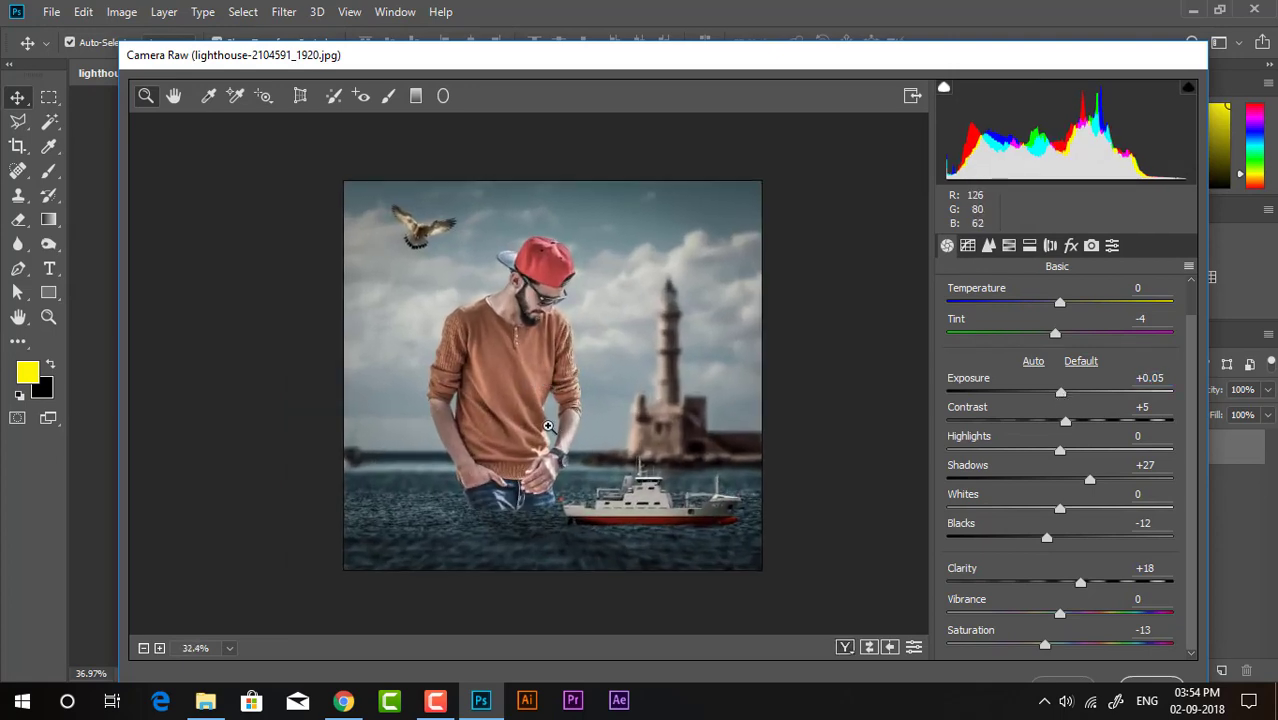
pyautogui.scroll(1, 527, 427)
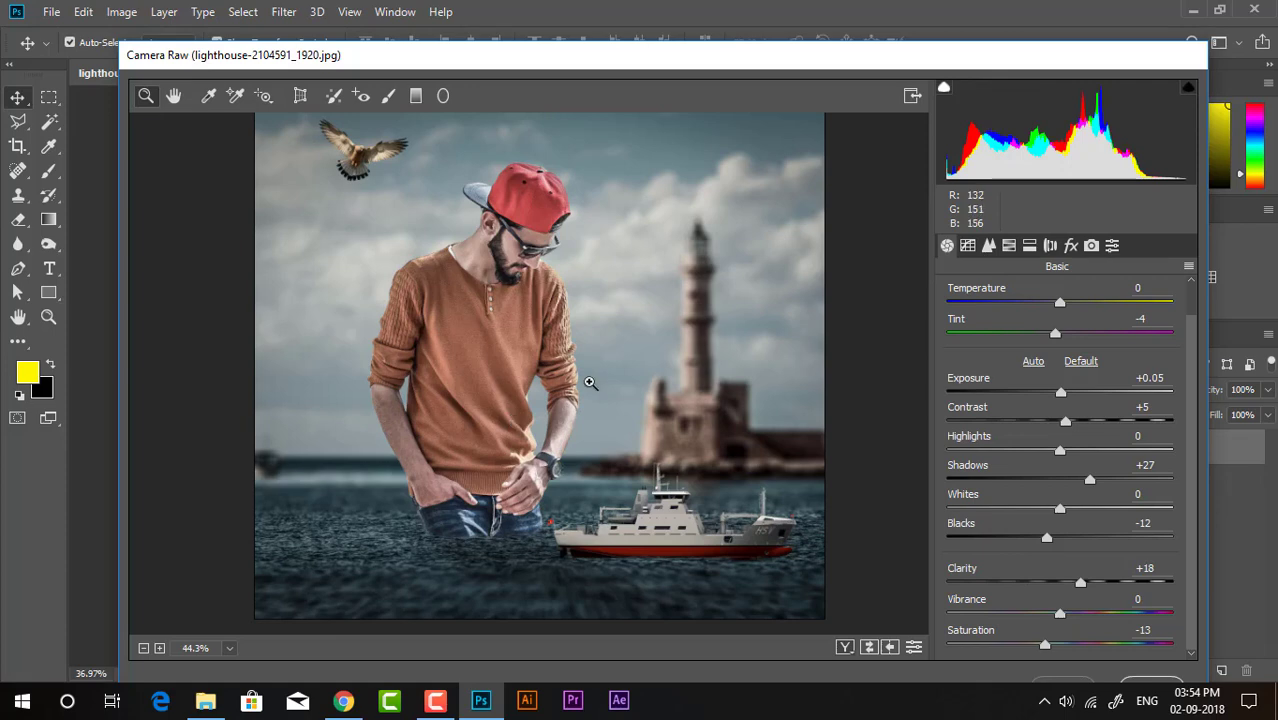
# Step: Draw a graduated filter up from the bottom over the sea and zero its Temperature and Tint
pyautogui.click(416, 95)
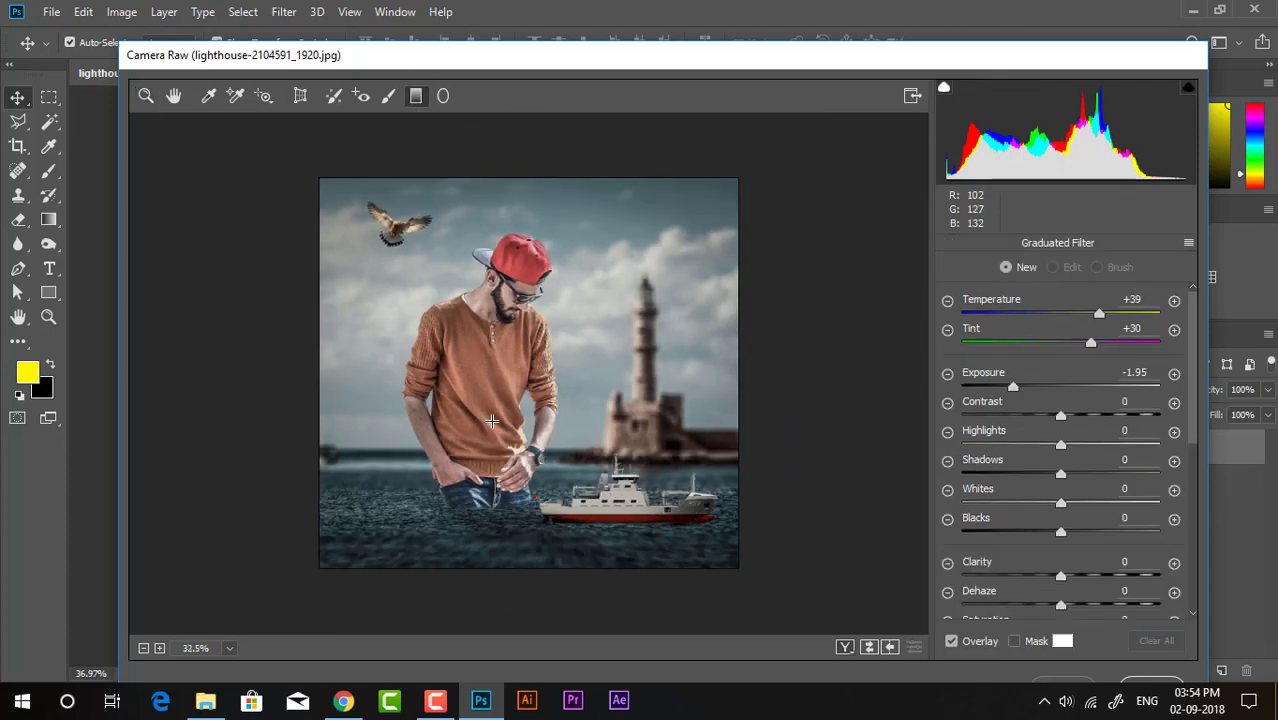
pyautogui.moveTo(505, 571); pyautogui.dragTo(507, 455)
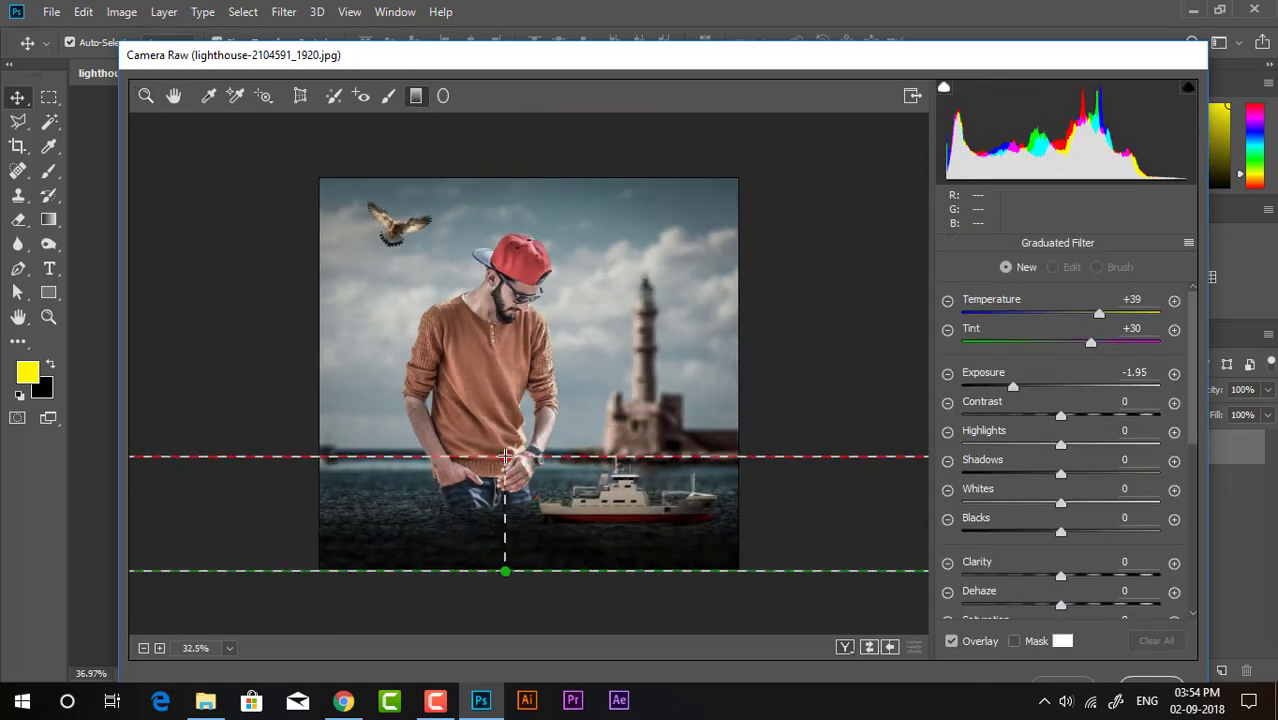
pyautogui.moveTo(507, 455); pyautogui.dragTo(505, 465)
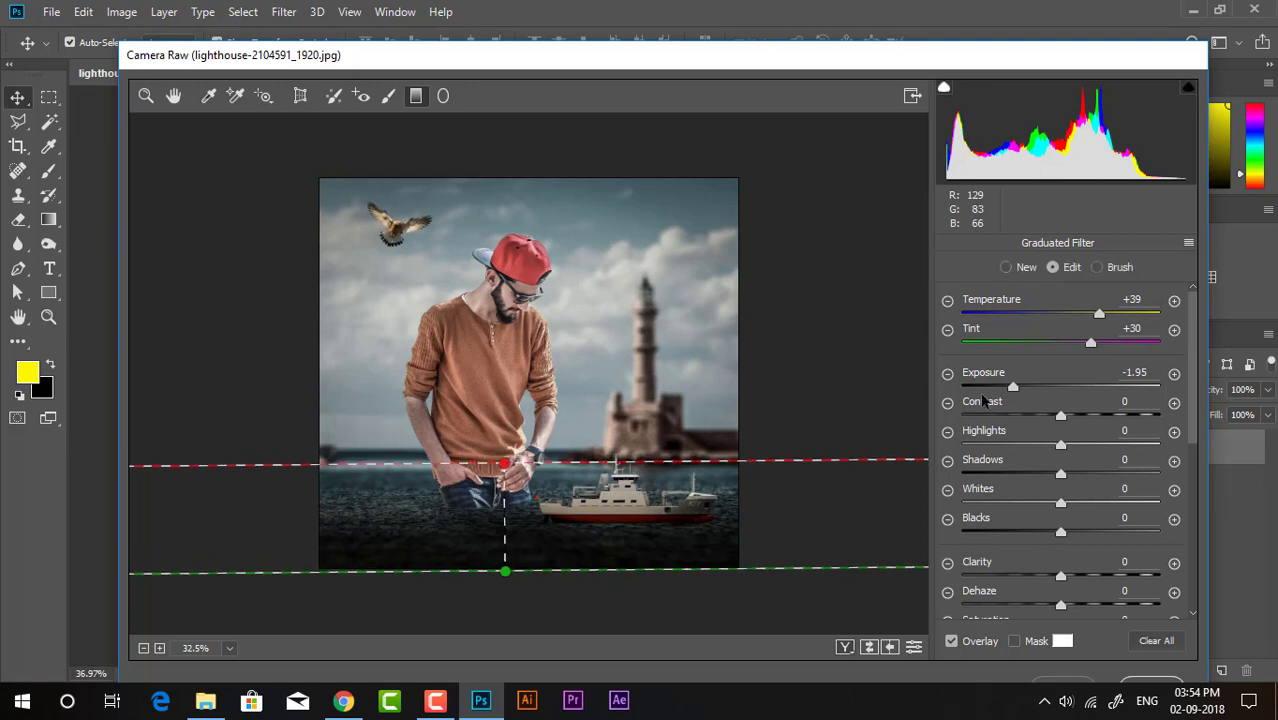
pyautogui.moveTo(1000, 385); pyautogui.dragTo(1034, 390)
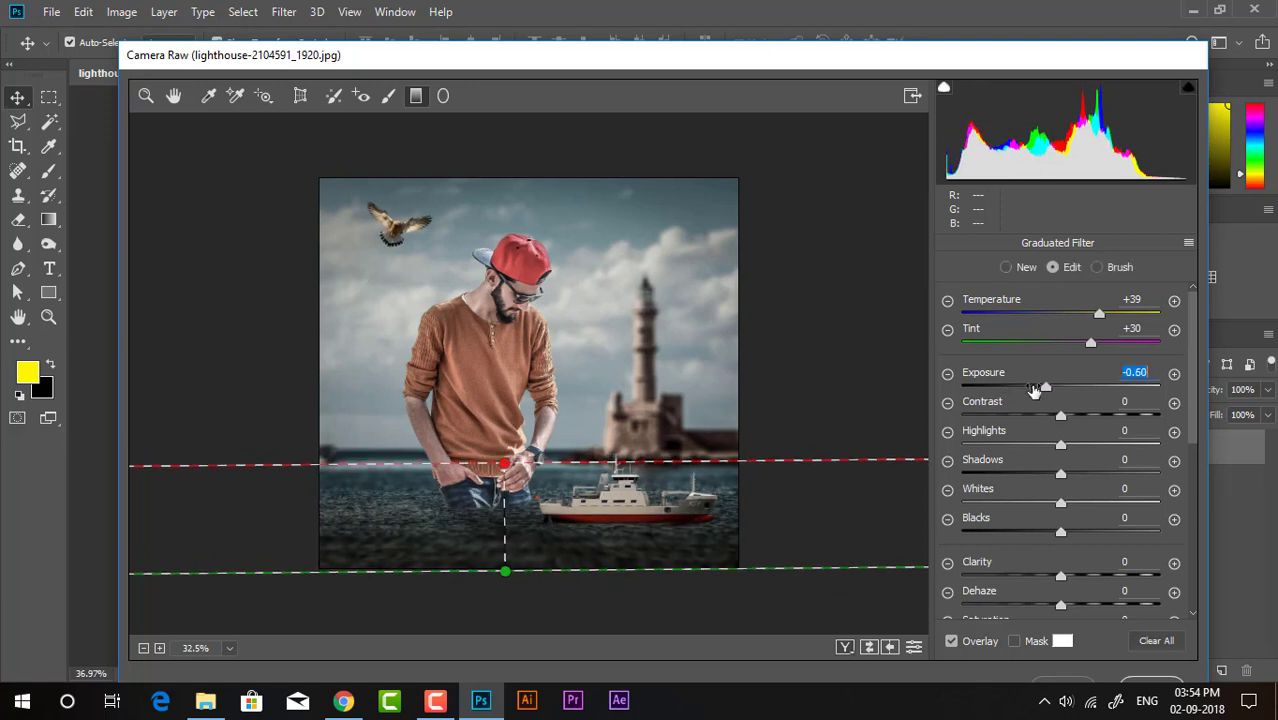
pyautogui.click(1146, 299)
pyautogui.write('0')
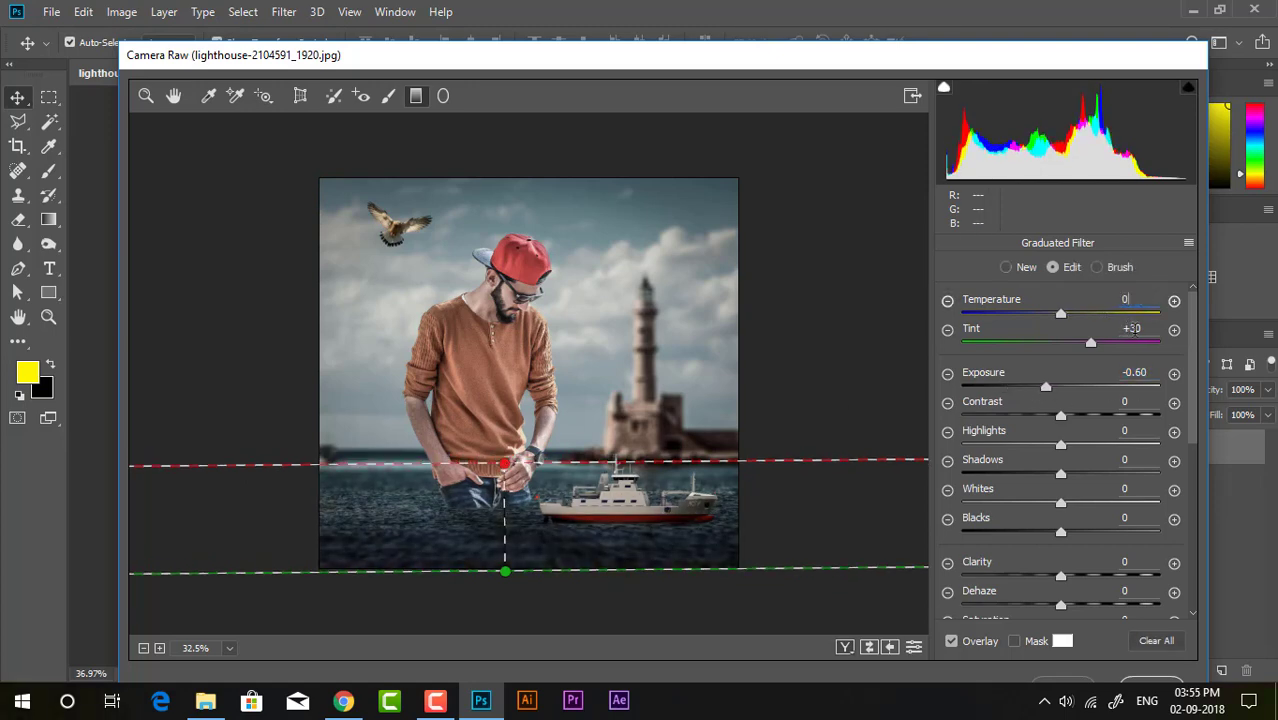
pyautogui.press('Tab')
pyautogui.write('0')
# Step: Give the water filter Temperature -21, Tint -53 and Exposure +0.30
pyautogui.scroll(-3, 1106, 445)
pyautogui.scroll(-2, 1108, 450)
pyautogui.scroll(2, 1108, 451)
pyautogui.scroll(1, 1108, 451)
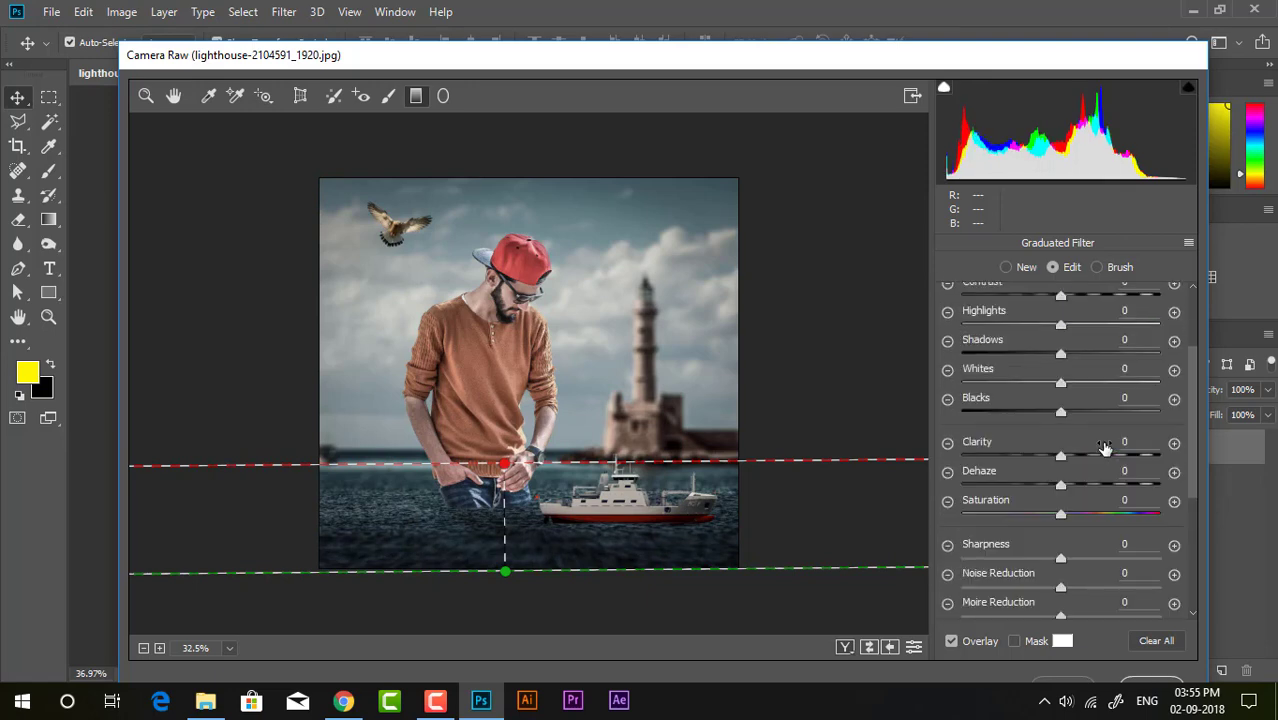
pyautogui.scroll(2, 1068, 393)
pyautogui.scroll(-3, 1075, 410)
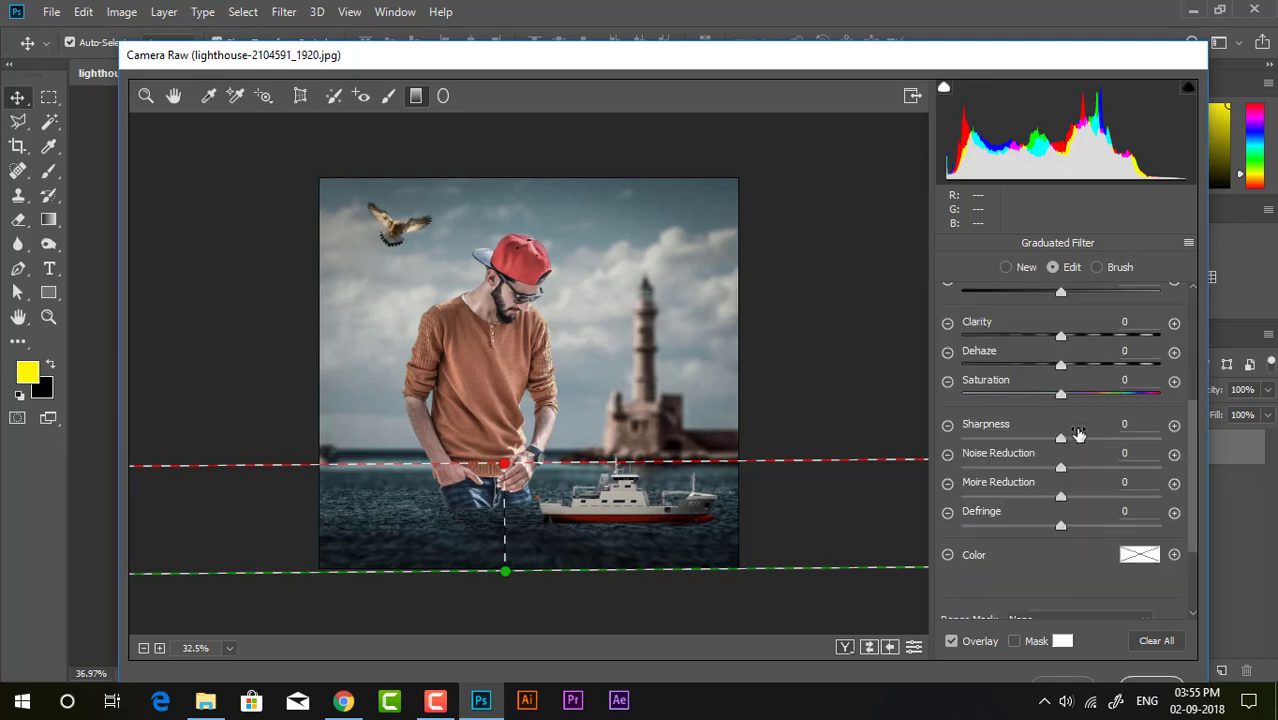
pyautogui.scroll(3, 1079, 433)
pyautogui.moveTo(1053, 388); pyautogui.dragTo(1058, 390)
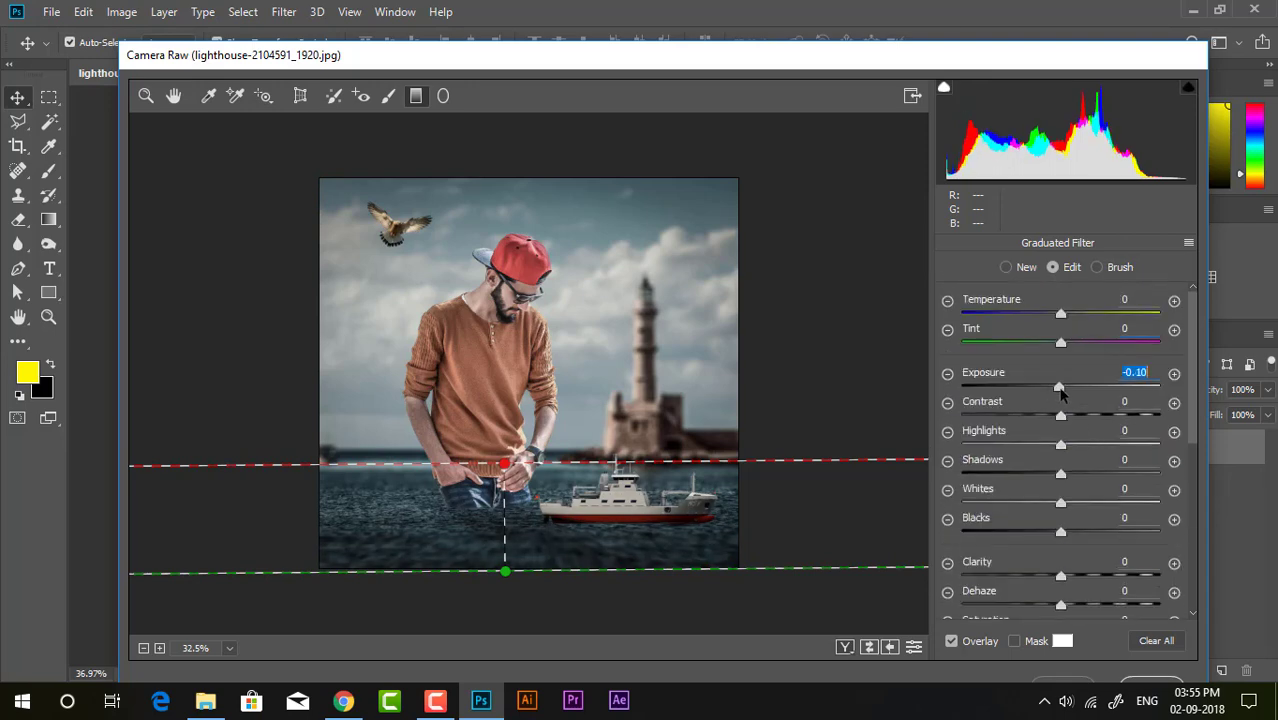
pyautogui.moveTo(1061, 314)
pyautogui.mouseDown()
pyautogui.moveTo(1003, 314)
pyautogui.moveTo(1040, 314)
pyautogui.moveTo(1042, 343)
pyautogui.moveTo(1009, 344)
pyautogui.mouseUp()
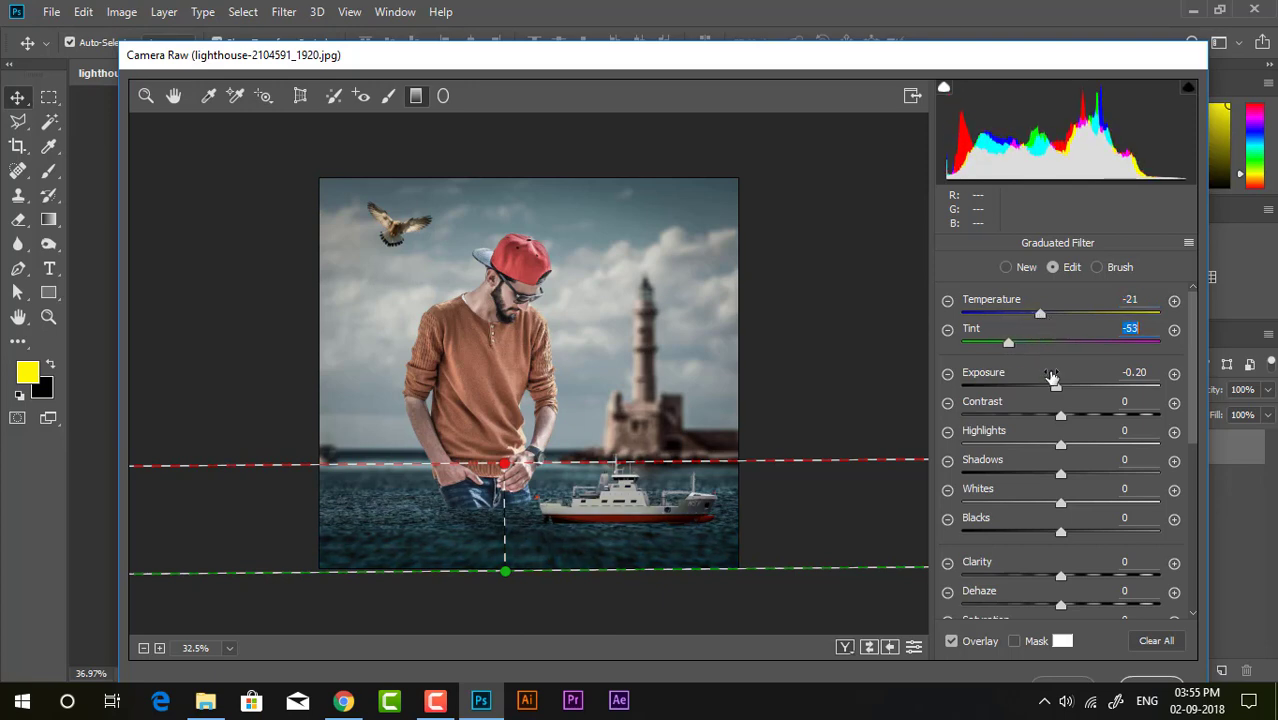
pyautogui.moveTo(1056, 386); pyautogui.dragTo(1068, 391)
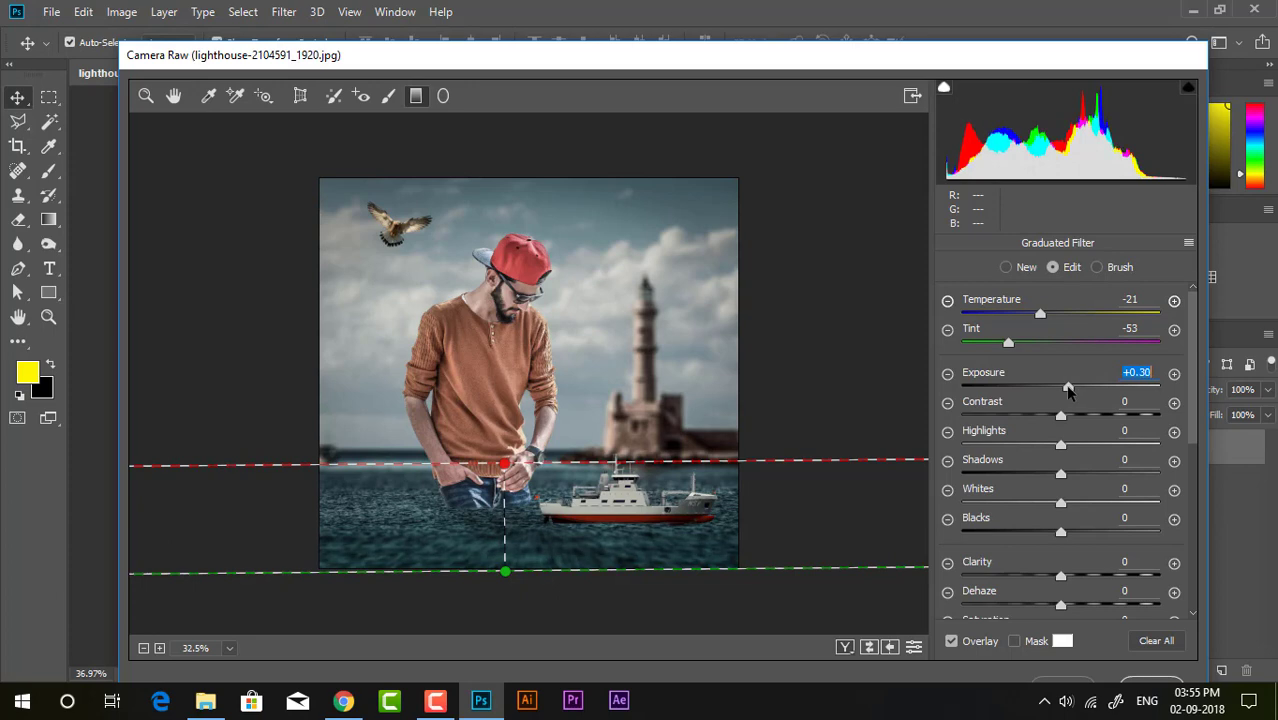
pyautogui.click(1155, 688)
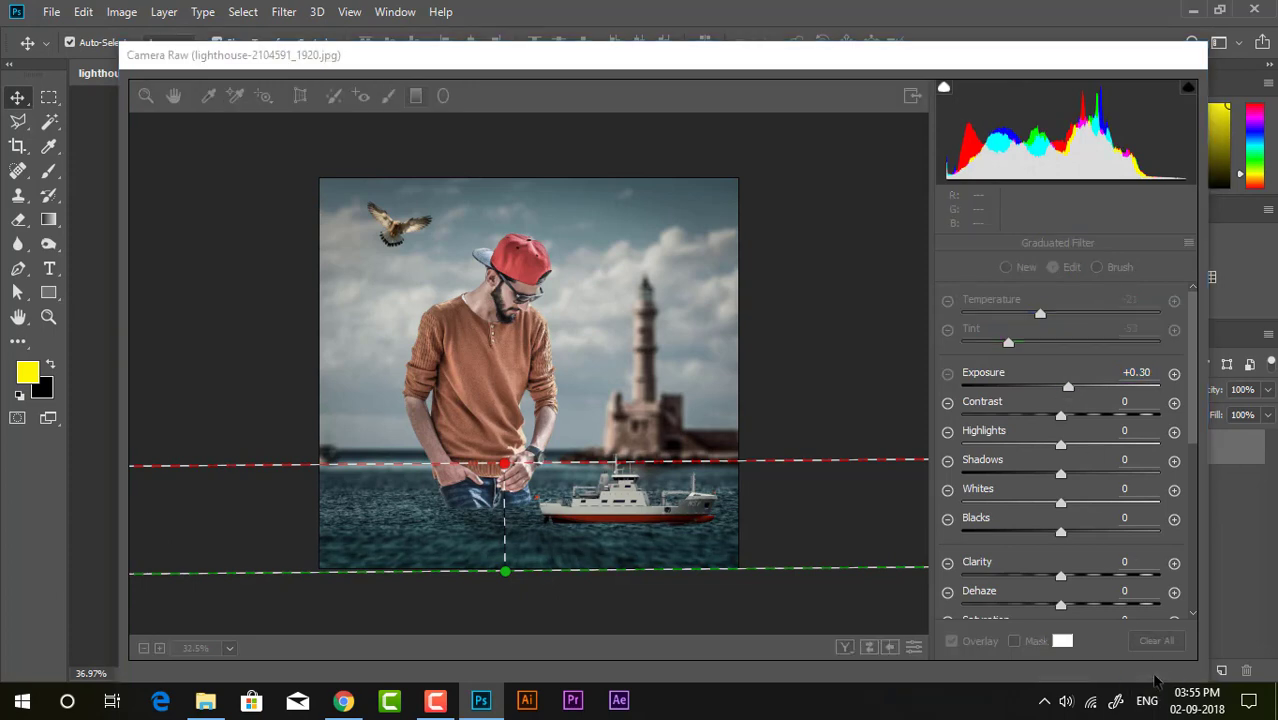
pyautogui.scroll(2, 530, 327)
pyautogui.scroll(-2, 530, 327)
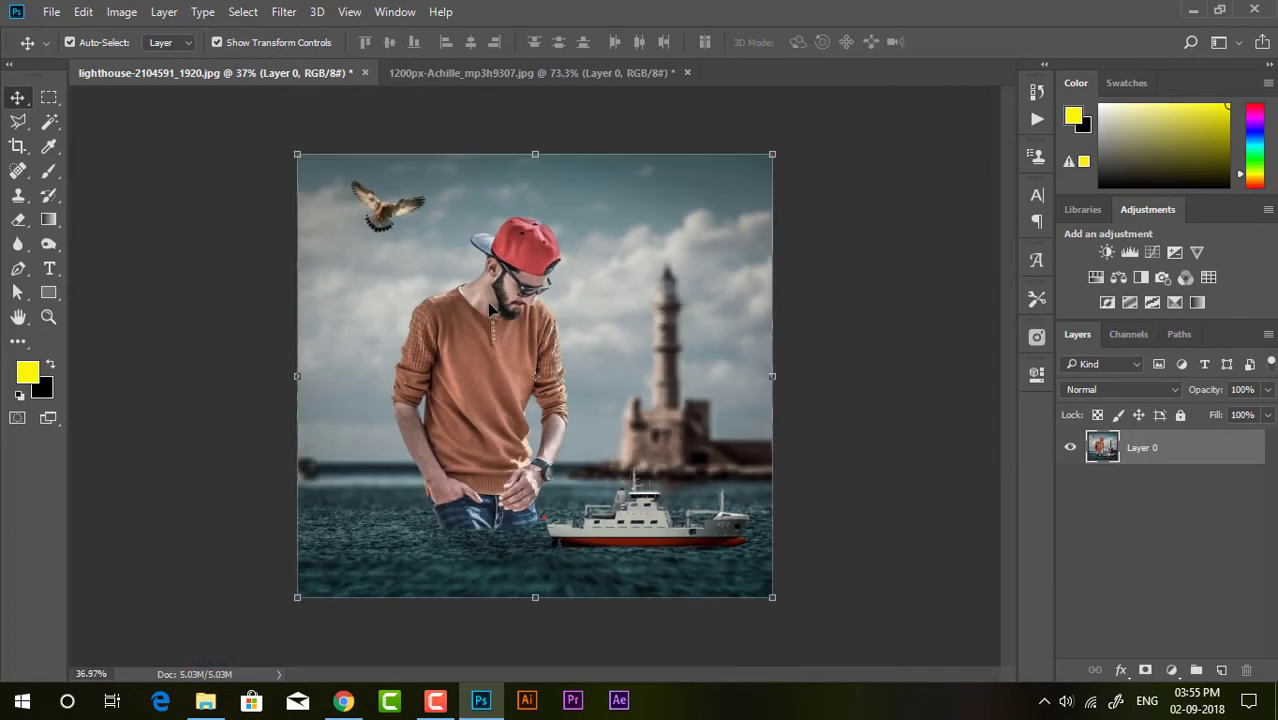
pyautogui.scroll(2, 525, 322)
pyautogui.scroll(1, 515, 315)
pyautogui.scroll(-2, 520, 312)
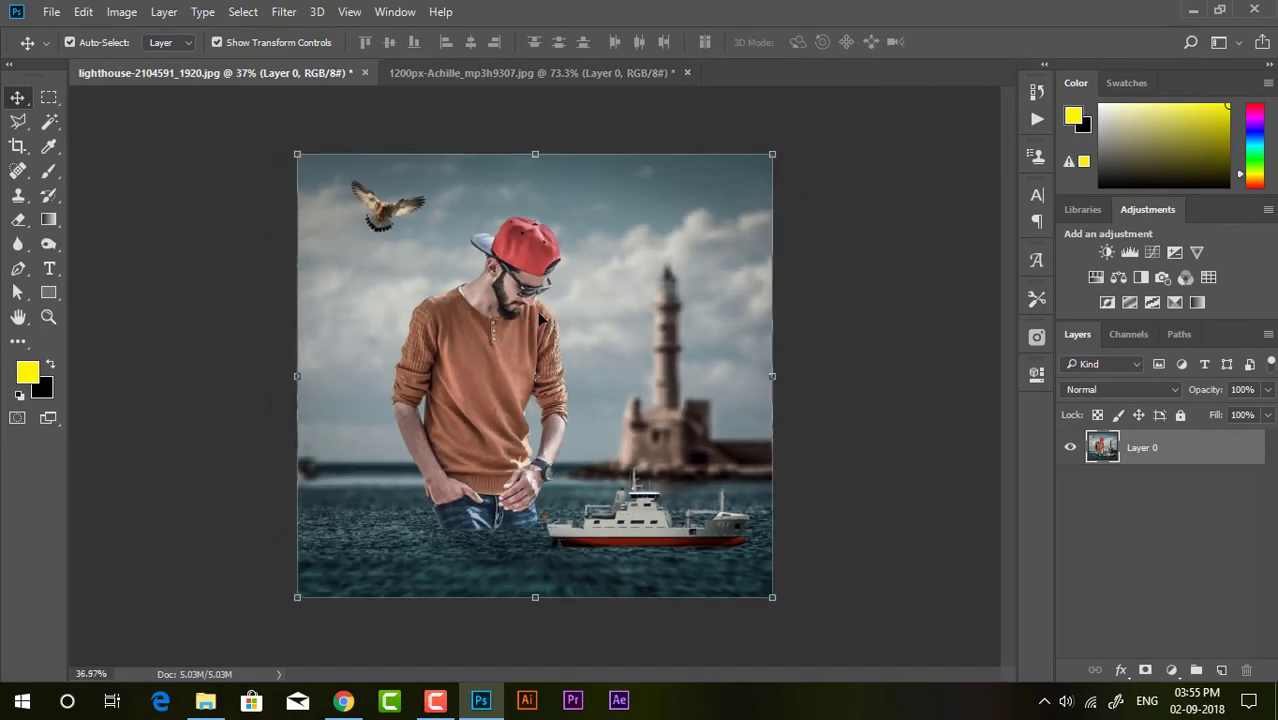